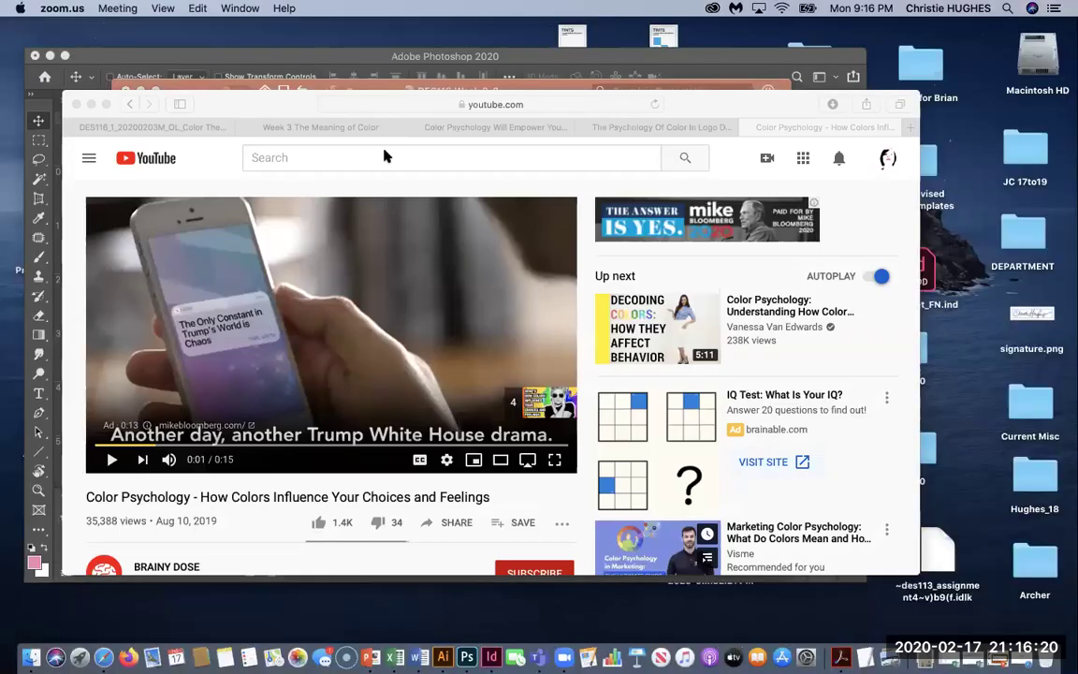
Step: Open contrastchecker.com in a new browser window, then shrink and reposition that window
left_click(216, 107)
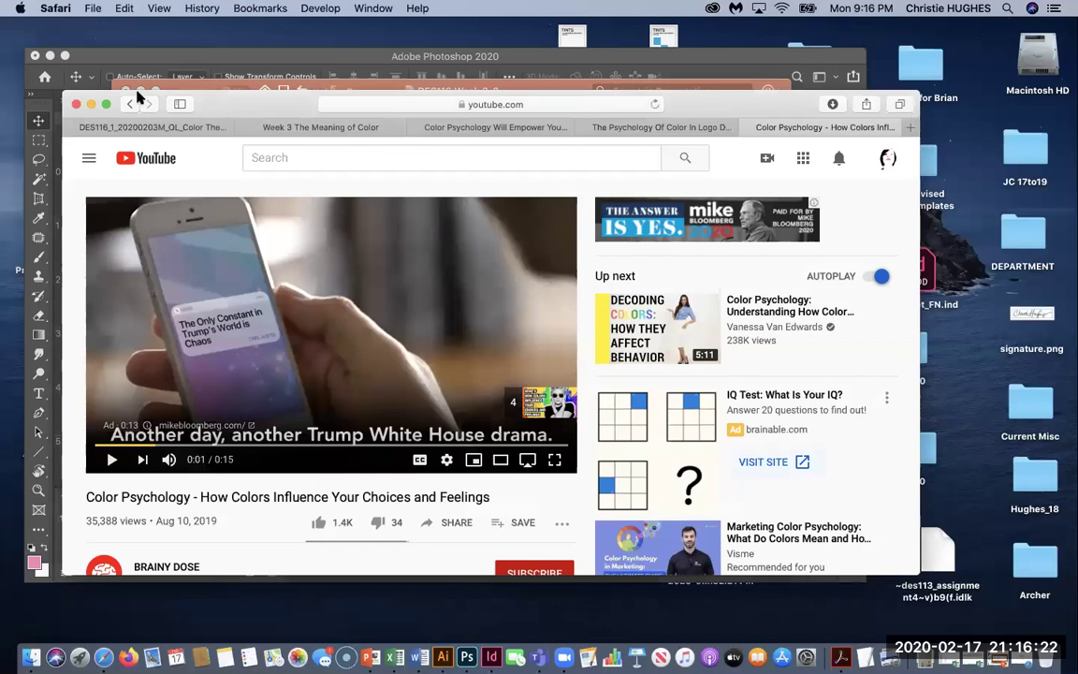
left_click(94, 9)
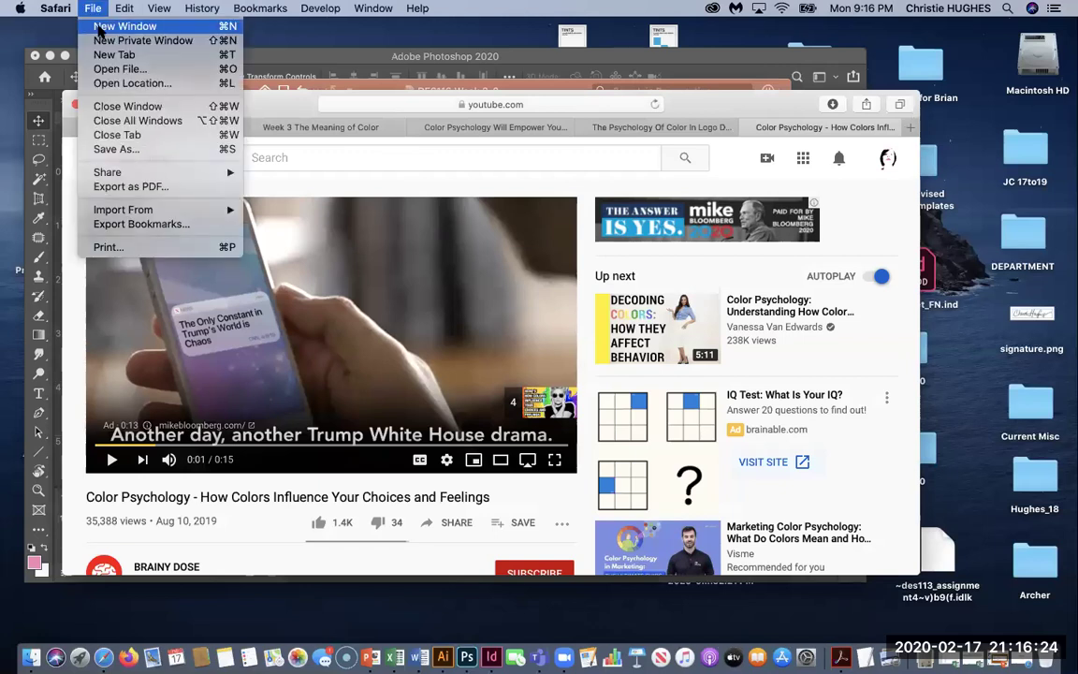
left_click(308, 198)
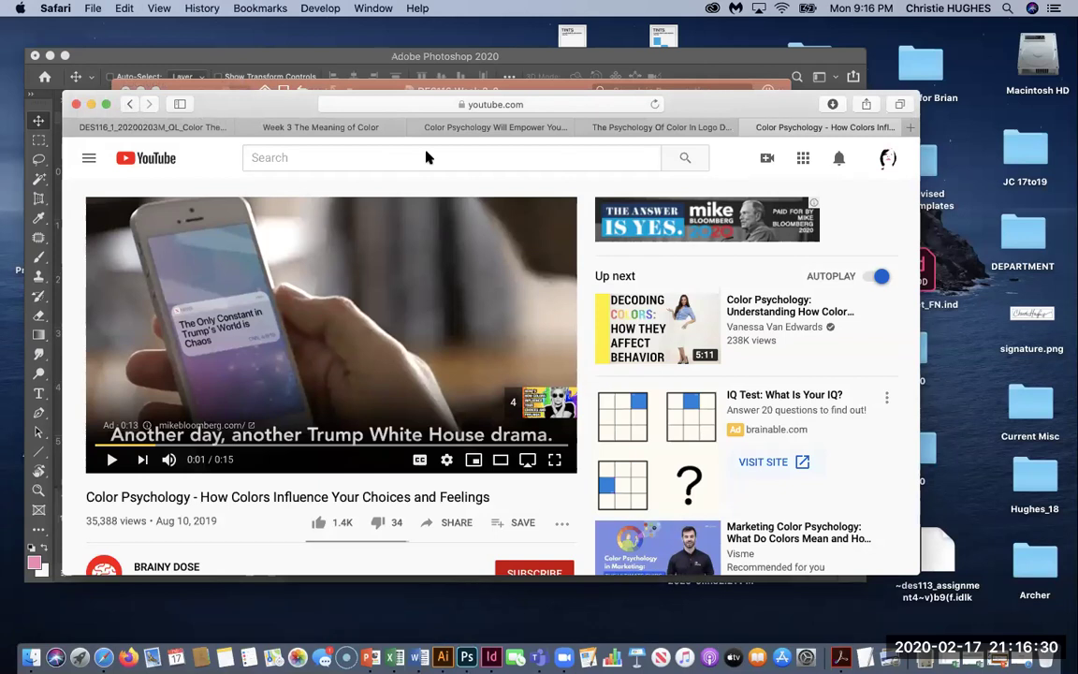
key("cmd+n")
left_click(505, 49)
type("contrastchecker.com")
key("Return")
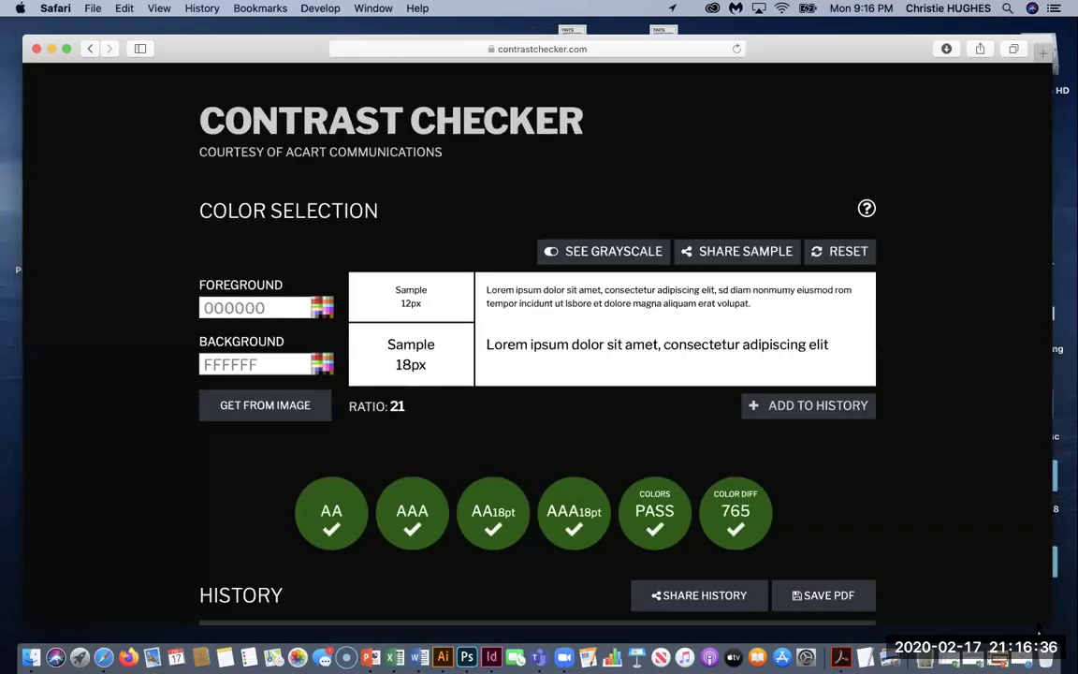
left_click_drag(1049, 625, 759, 506)
left_click_drag(351, 38, 407, 65)
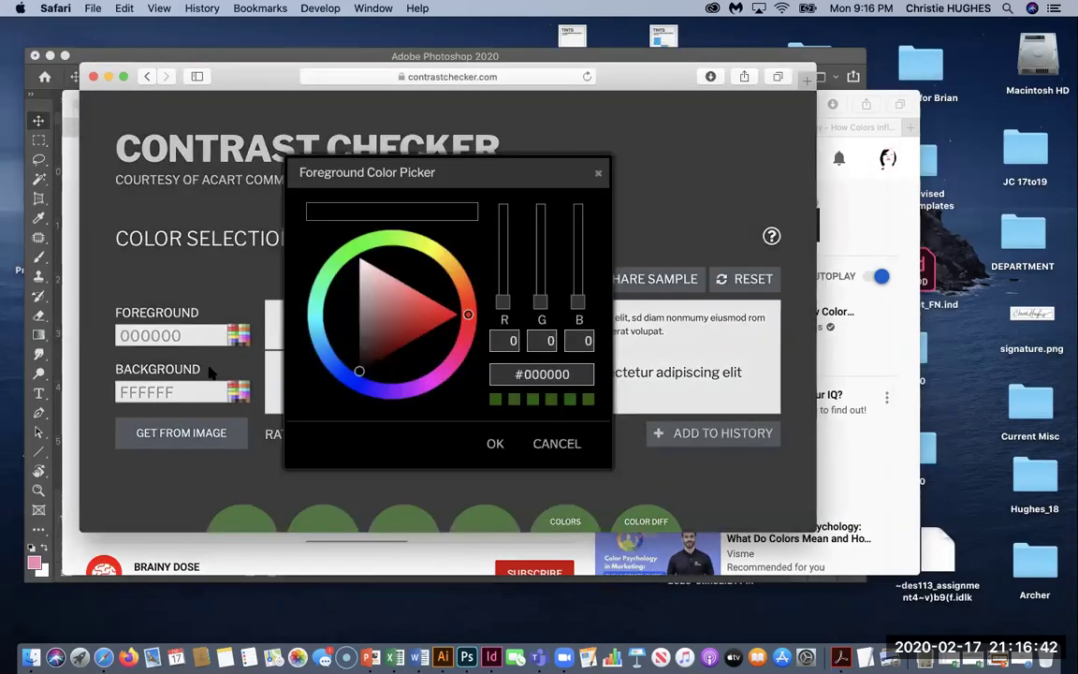
Step: Try red #A93535, teal #35A0A9 and orange #A97735 as the foreground color in the contrast checker
left_click(194, 335)
left_click(403, 321)
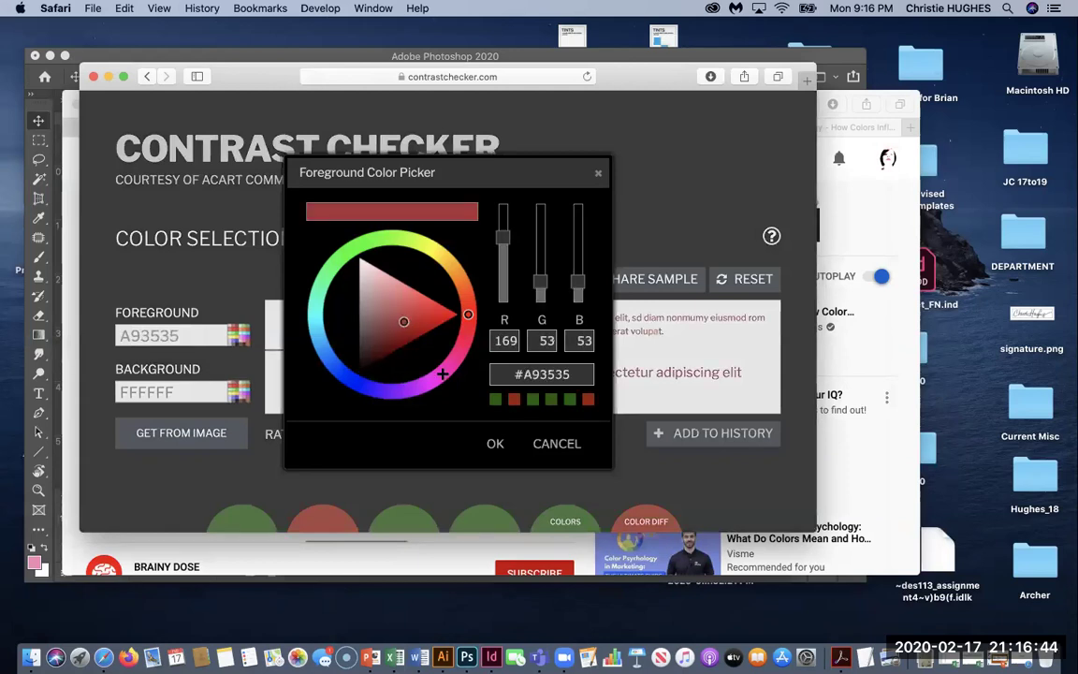
left_click_drag(322, 347, 316, 325)
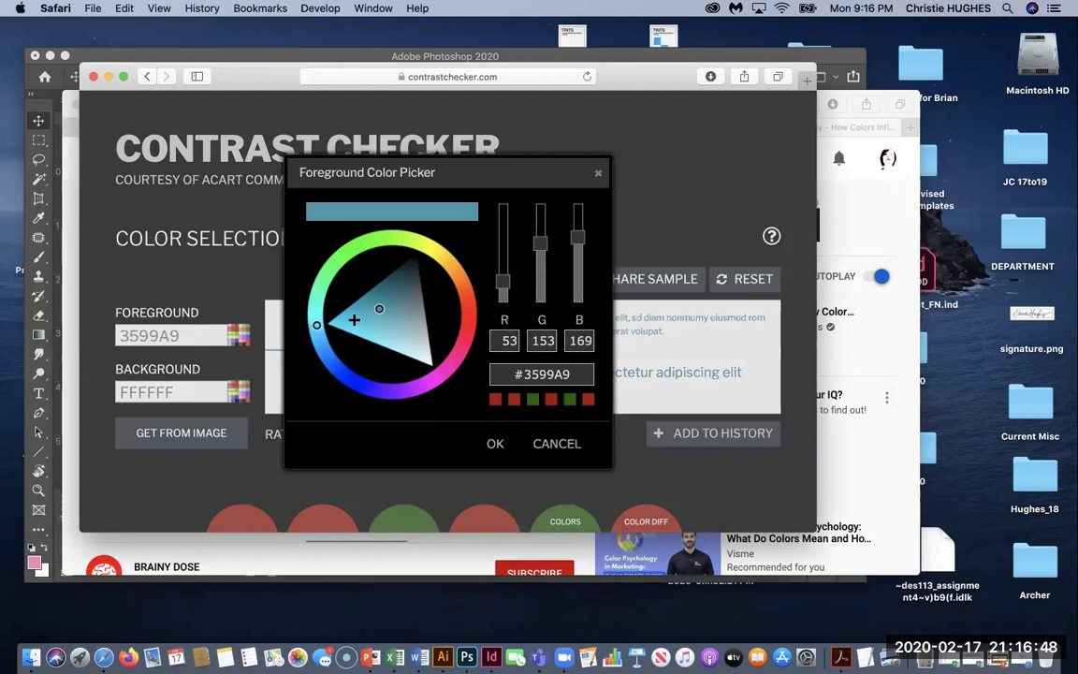
mouse_move(316, 322)
left_mouse_down()
mouse_move(311, 312)
mouse_move(316, 320)
left_mouse_up()
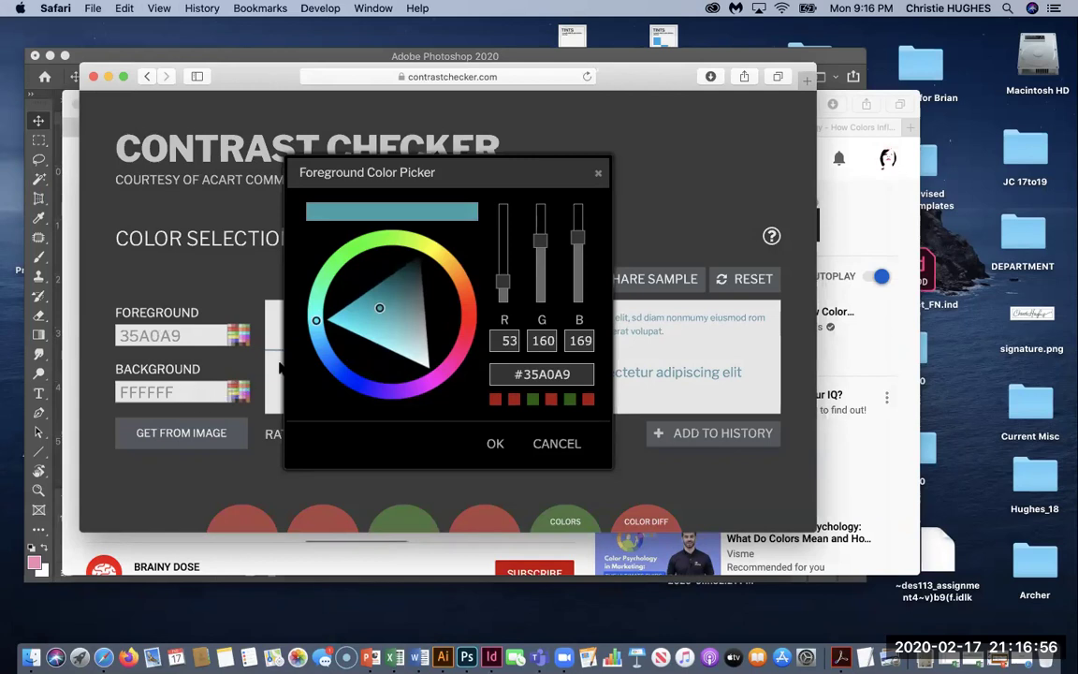
left_click(457, 270)
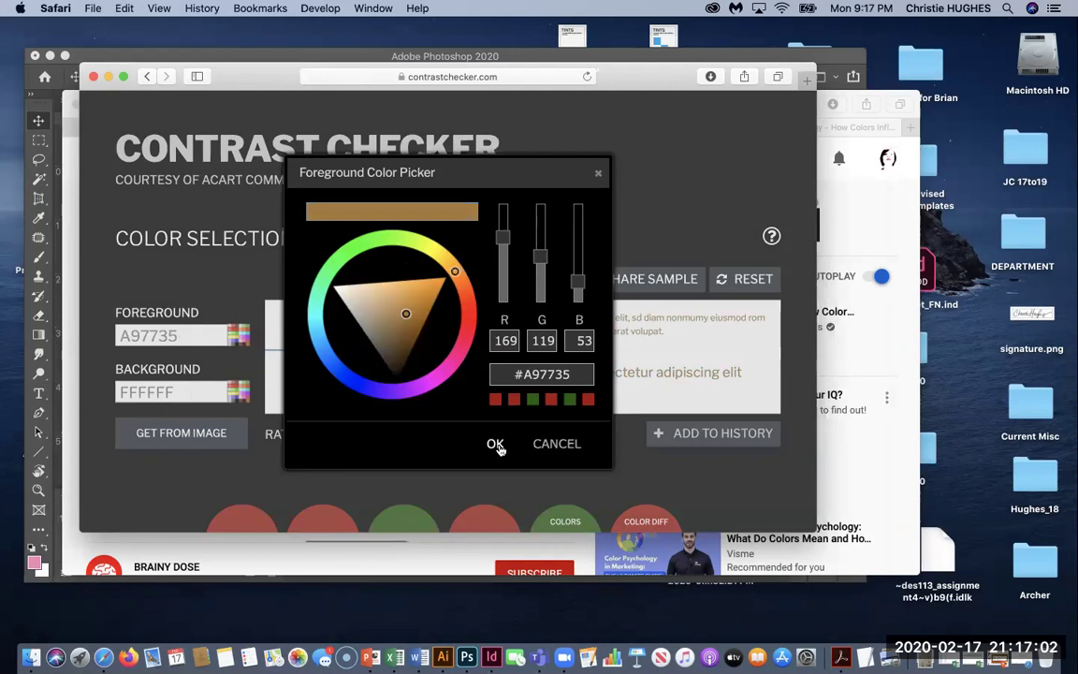
Step: Set the foreground color to bright blue #0F31EE and accept it
left_click_drag(321, 338, 345, 373)
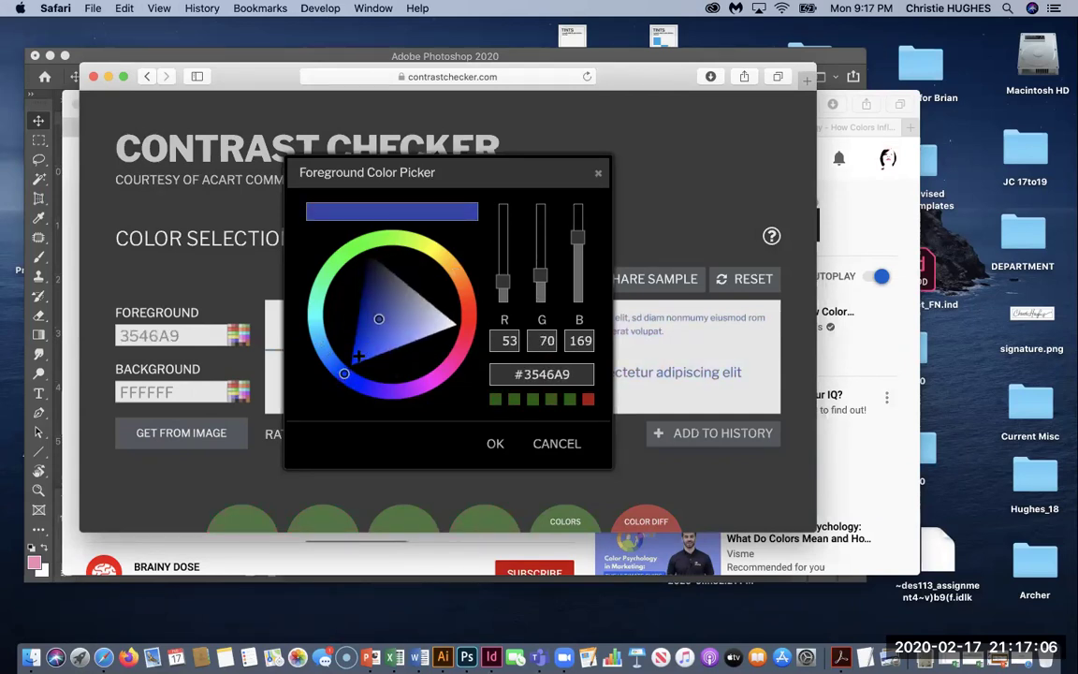
left_click(359, 356)
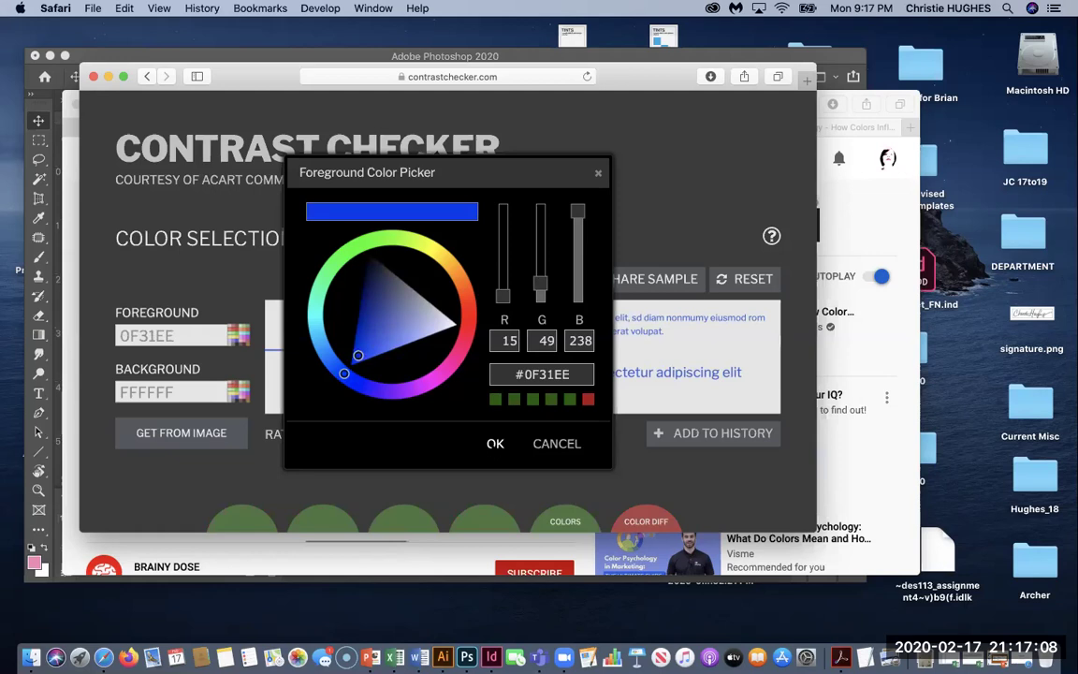
left_click(495, 443)
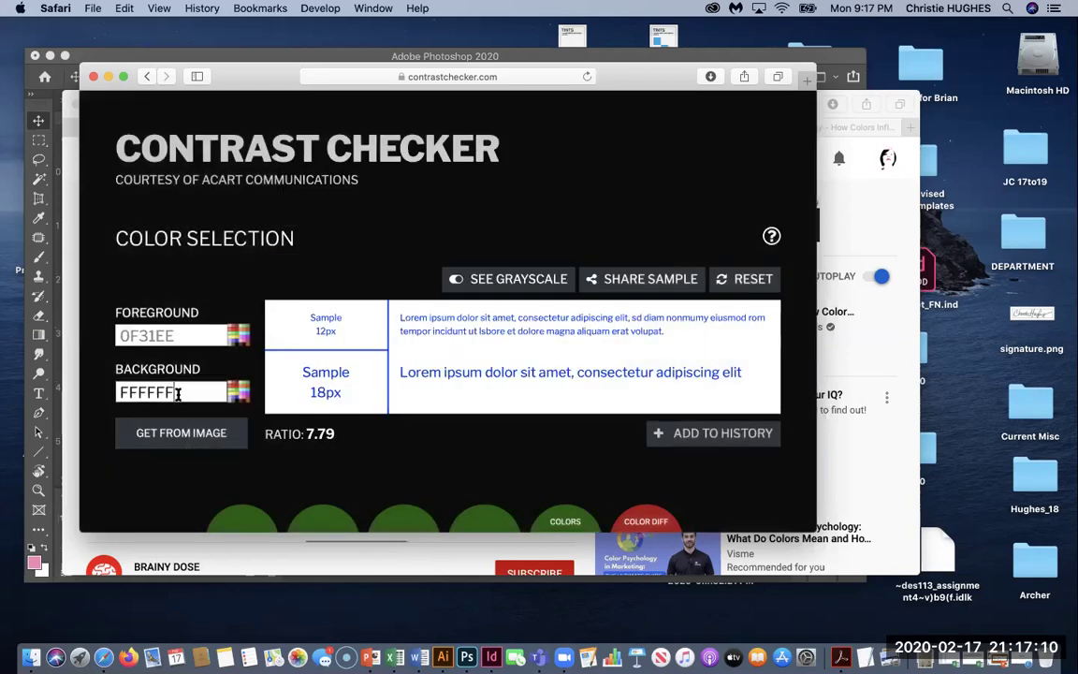
Step: Try a yellow-orange hue for the background color and accept the color selection
left_click(236, 394)
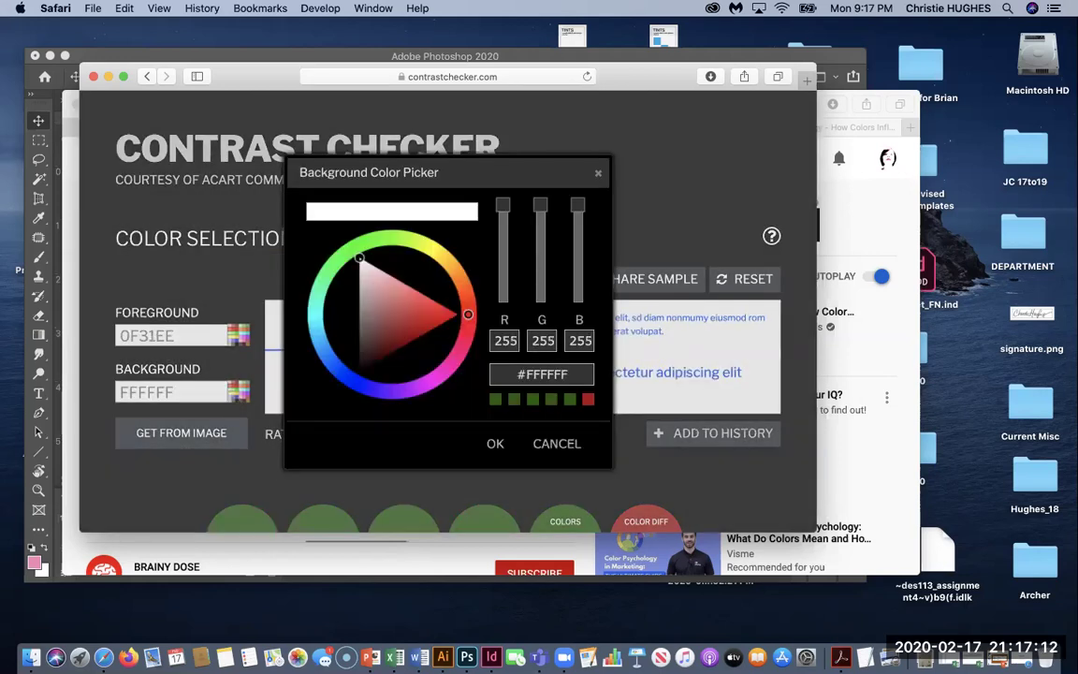
left_click(453, 263)
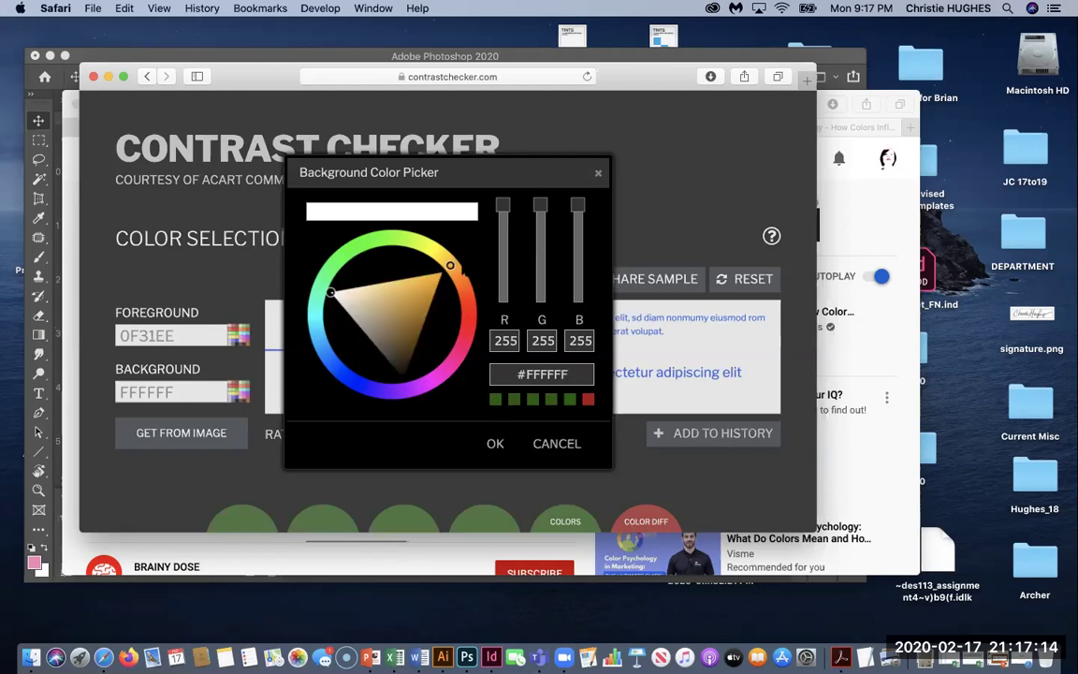
left_click(457, 276)
left_click(496, 442)
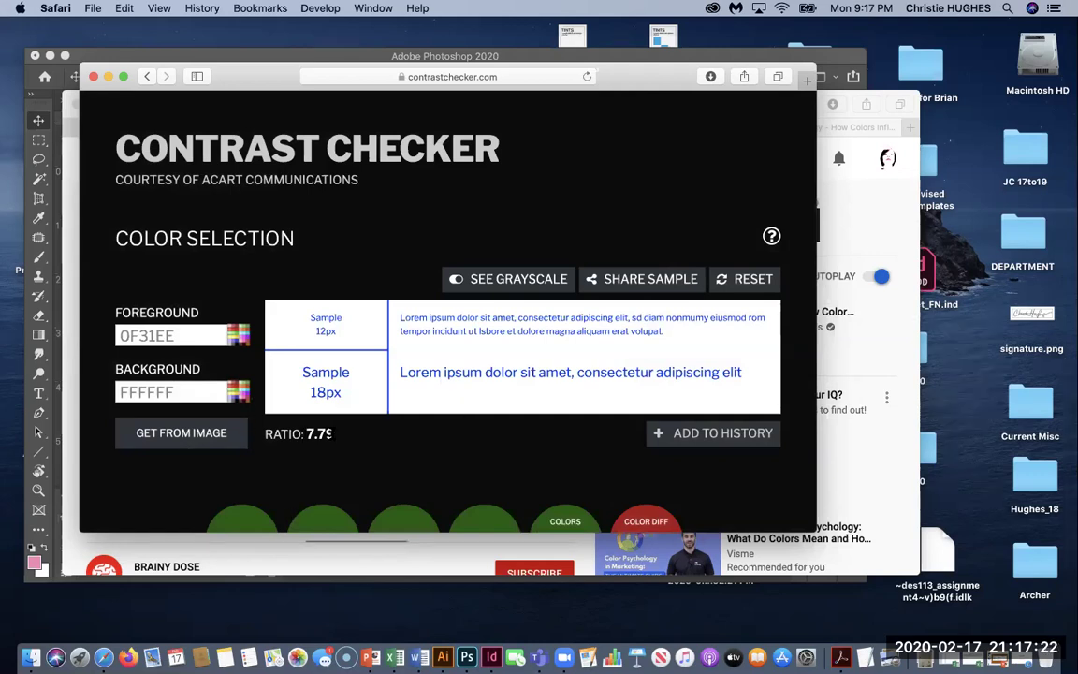
Step: Highlight the contrast ratio and the foreground hex code, then close the contrast checker window
double_click(327, 434)
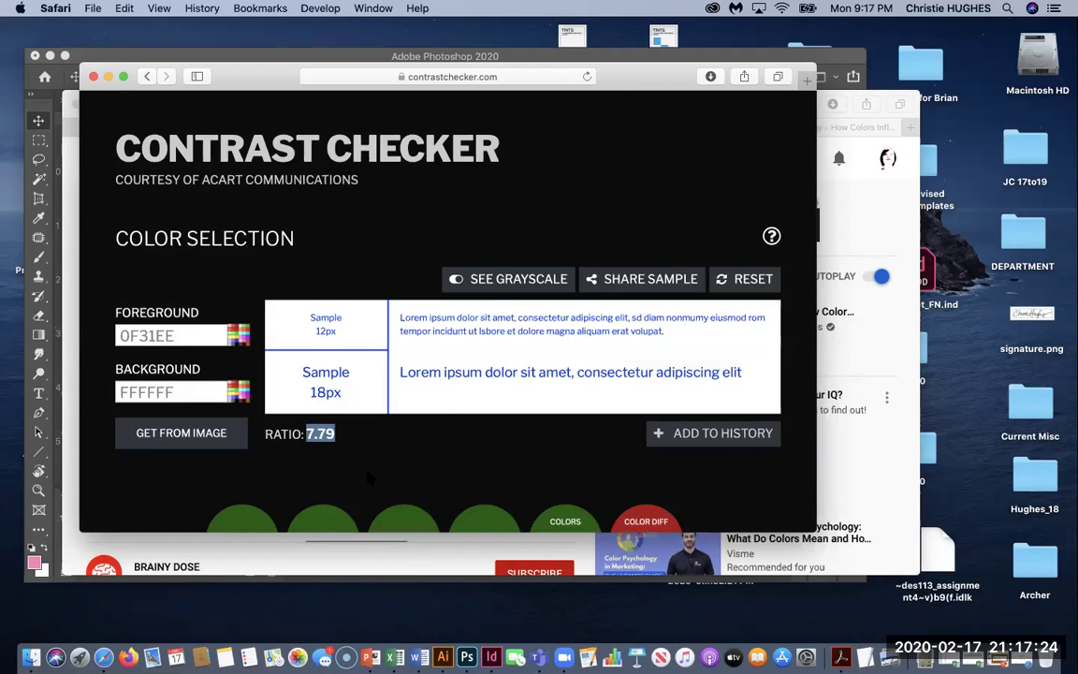
left_click(329, 318)
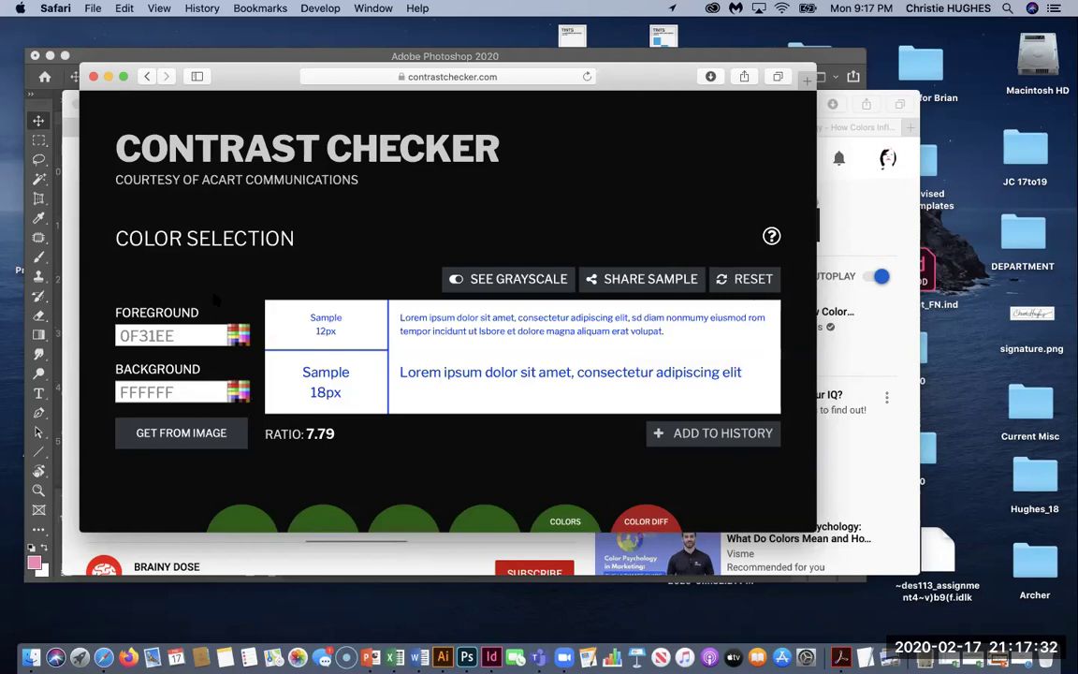
left_click(173, 335)
key("super+a")
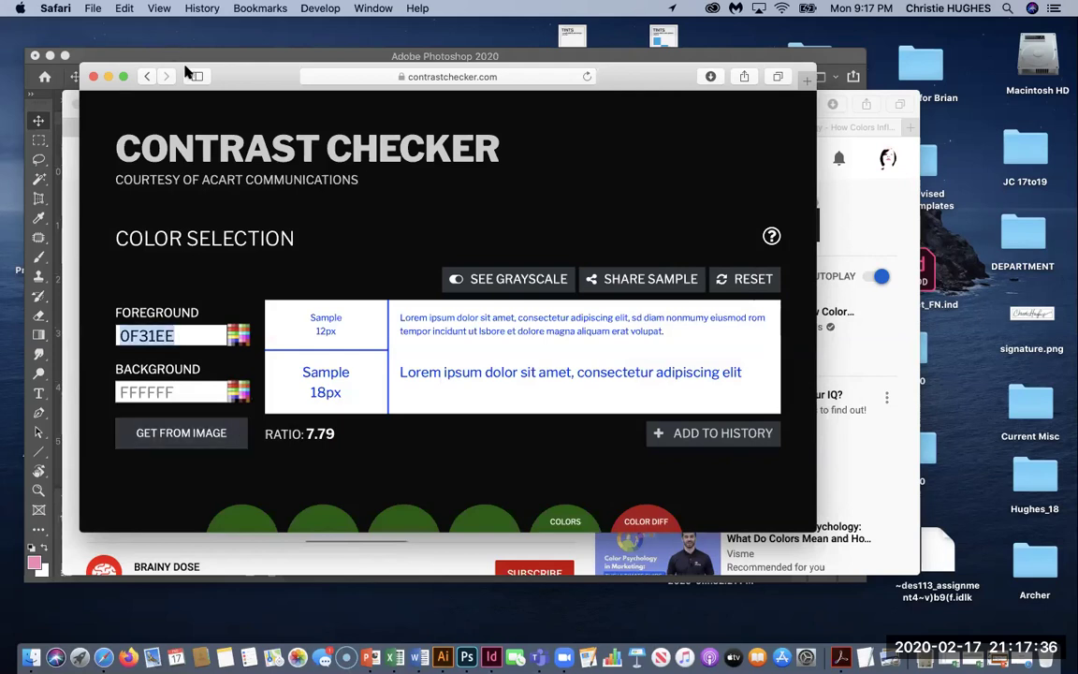
left_click(95, 77)
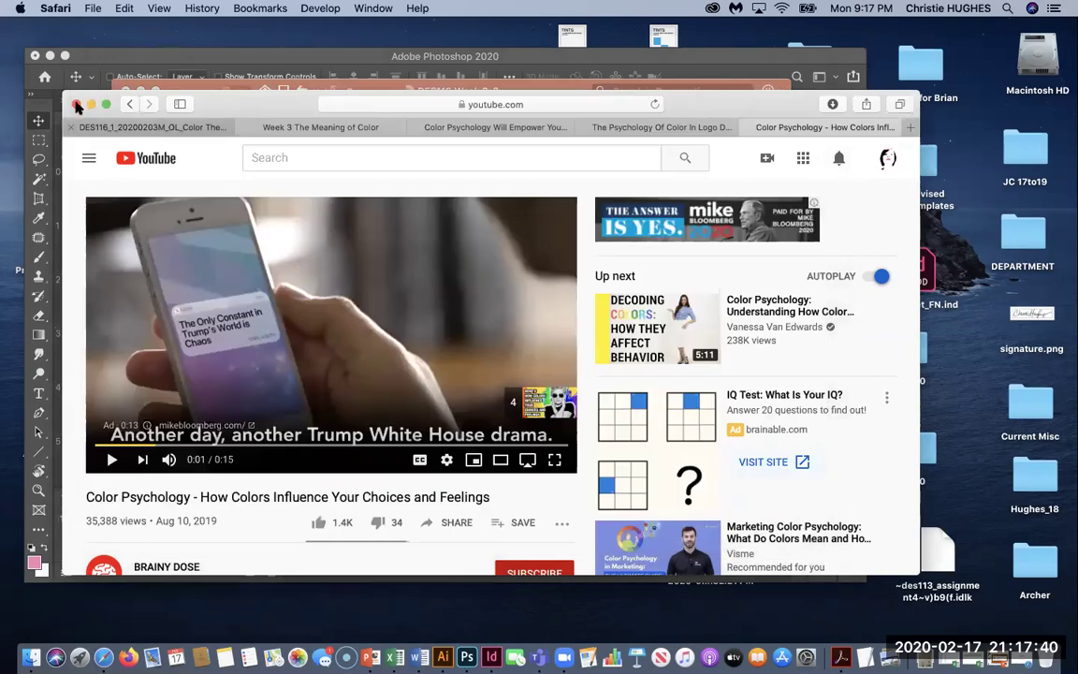
Step: Lower the YouTube window and switch to the PowerPoint presentation DES116 Week 3-2, showing slide 14, Assessment Demo
left_click_drag(235, 103, 225, 339)
left_click(373, 162)
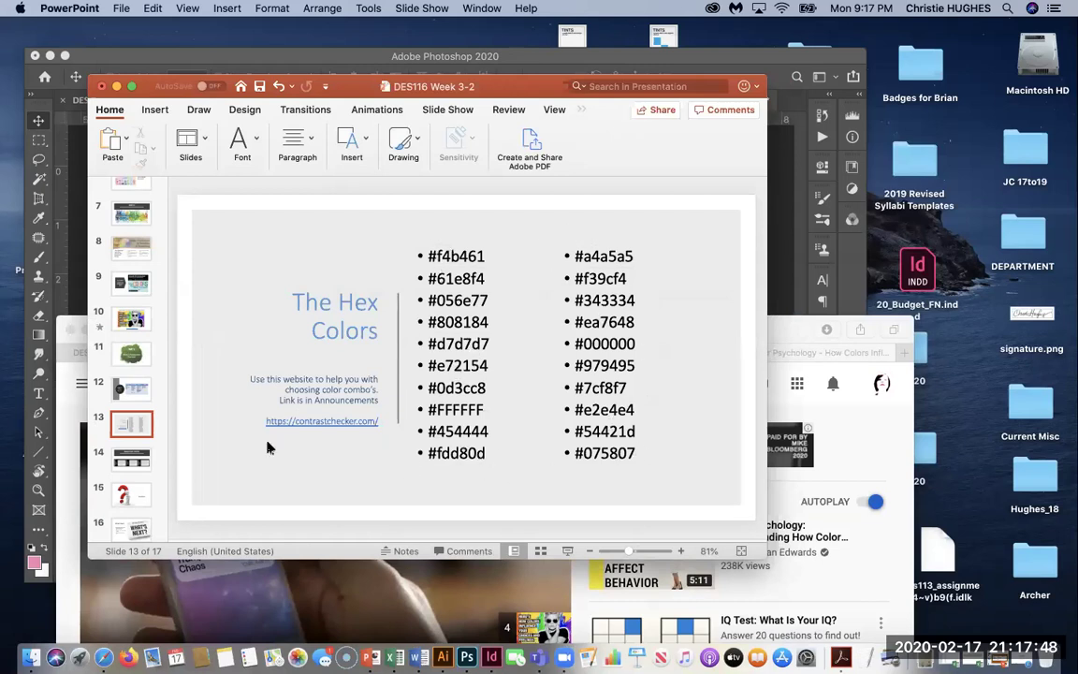
left_click(130, 459)
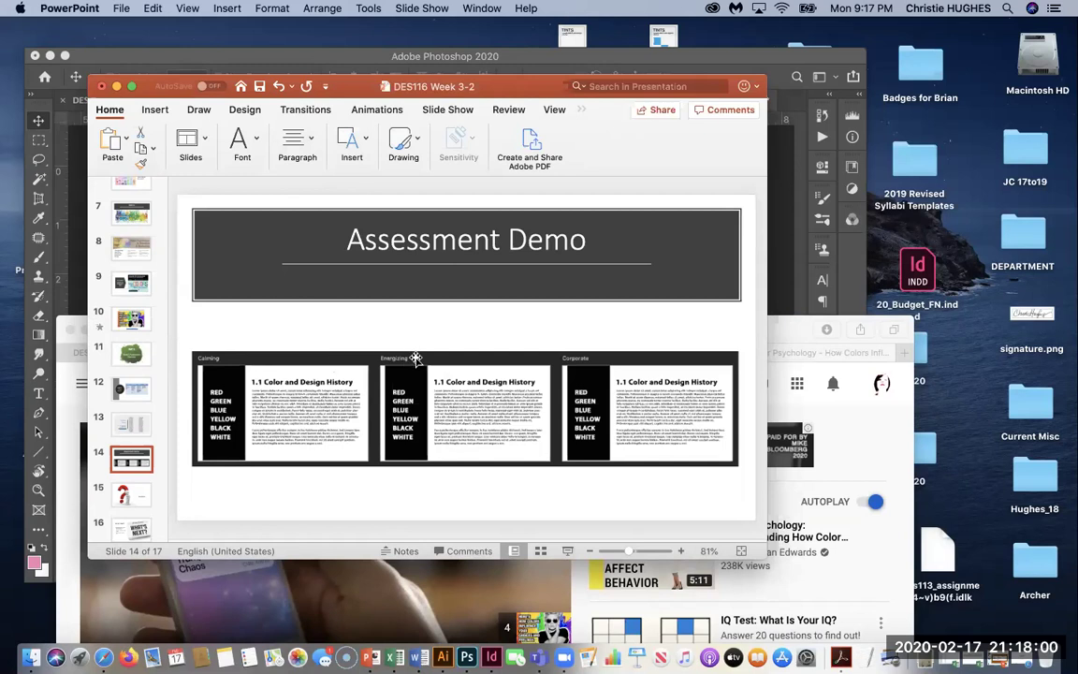
scroll(409, 355, "left", 1)
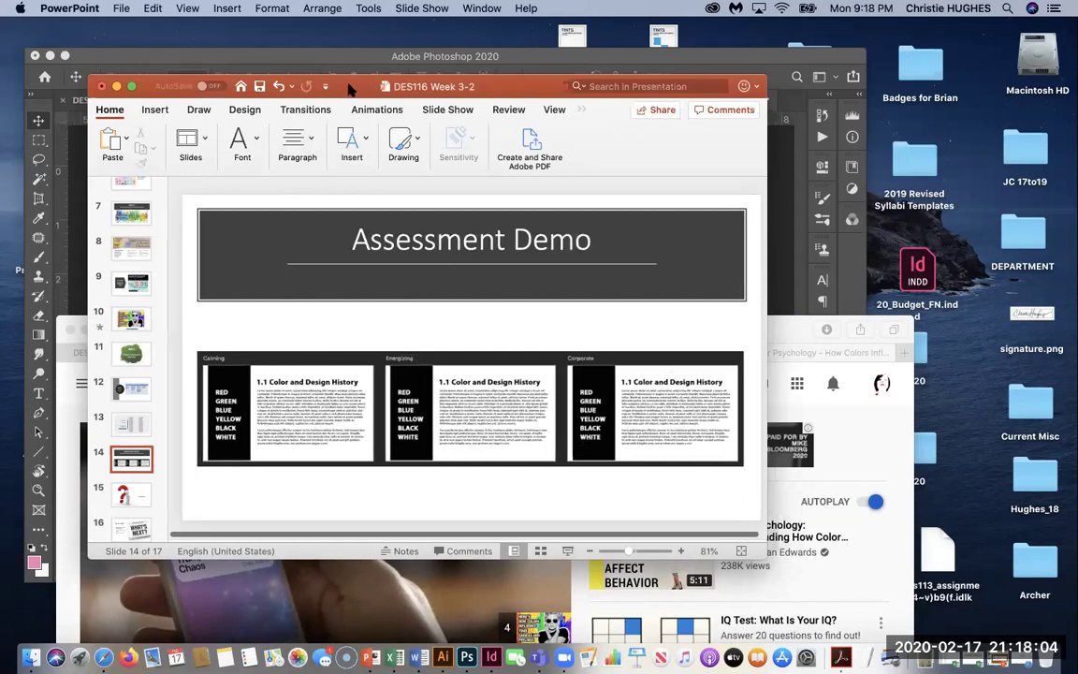
left_click_drag(408, 113, 472, 141)
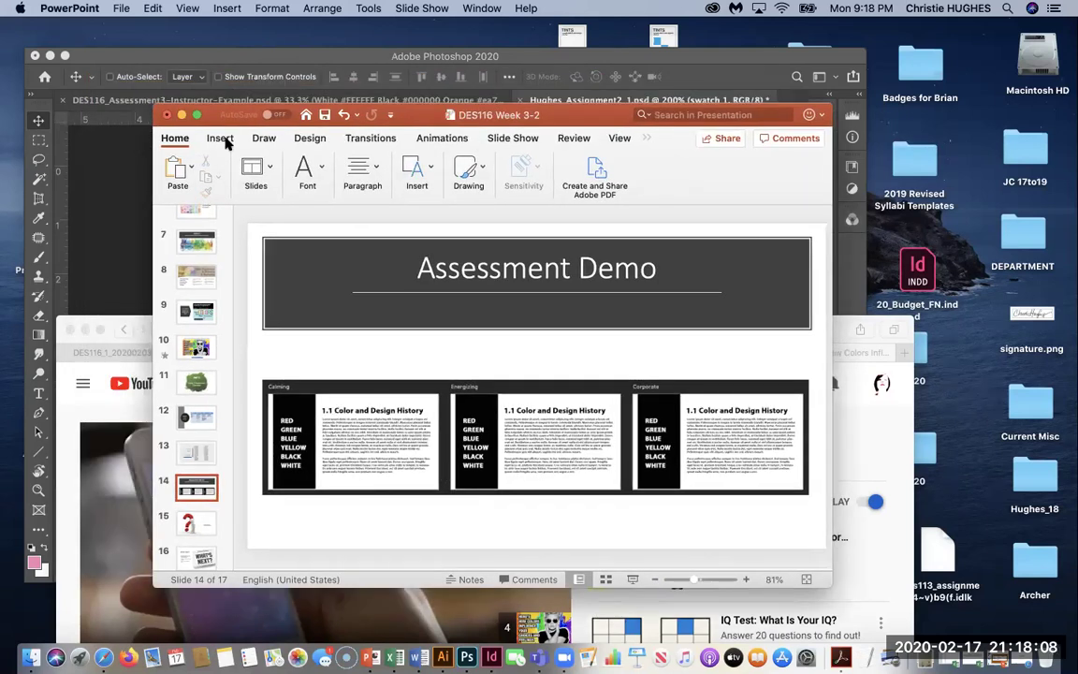
Step: Switch to Photoshop and bring up DES116_Assessment3-Instructor-Example.psd, moving the Layers panel and application window aside
left_click(262, 61)
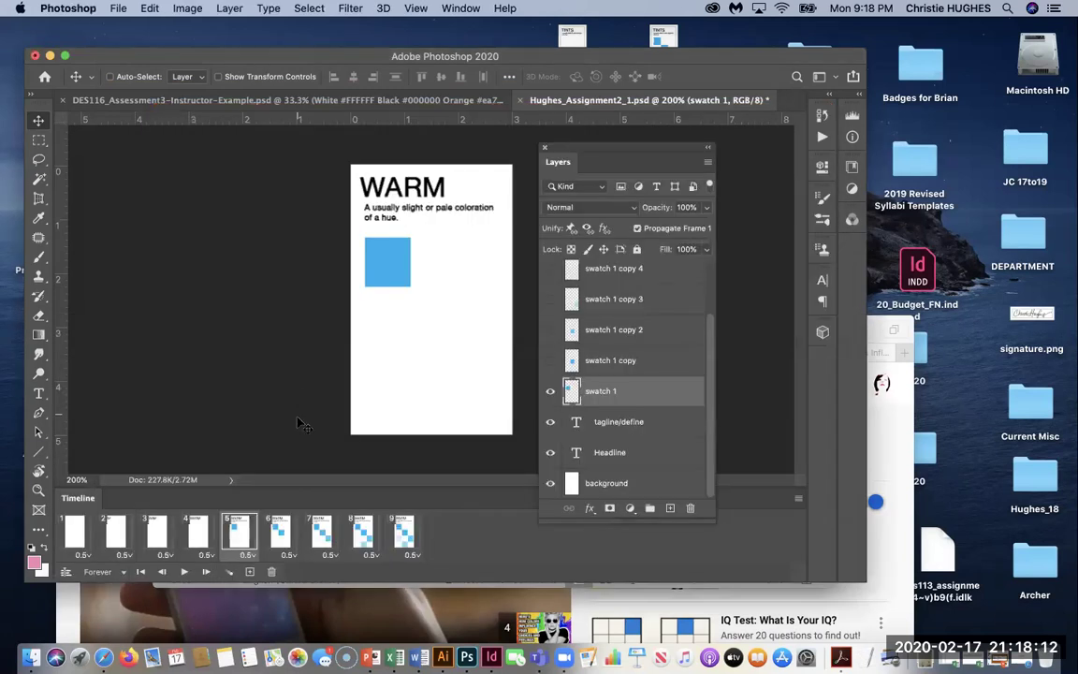
left_click(343, 101)
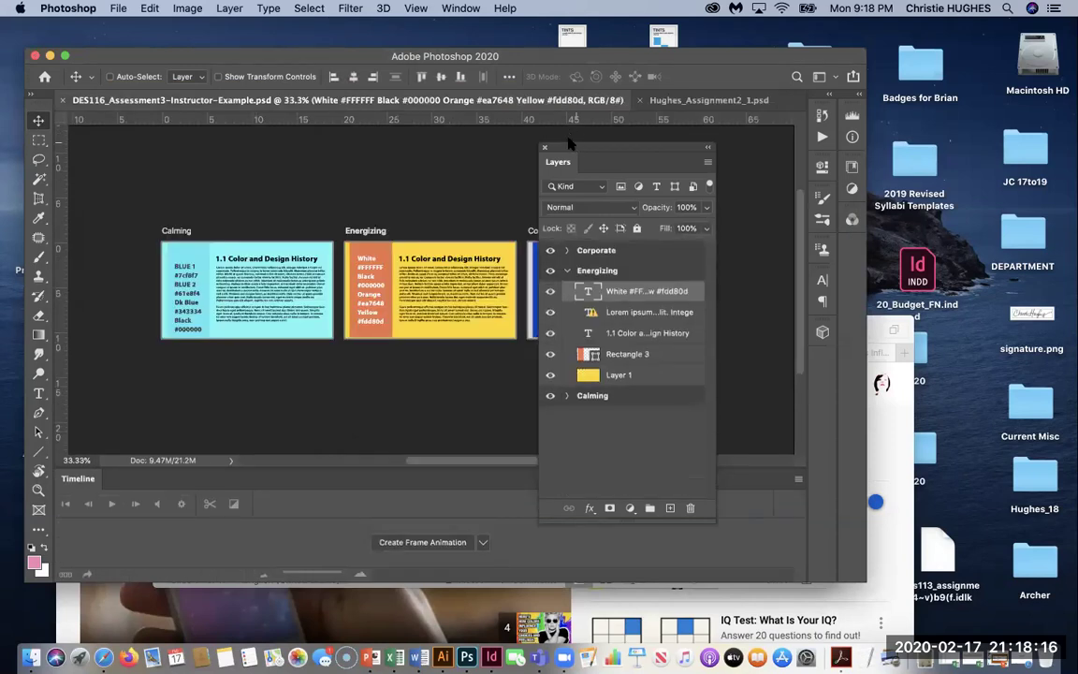
left_click_drag(581, 150, 713, 177)
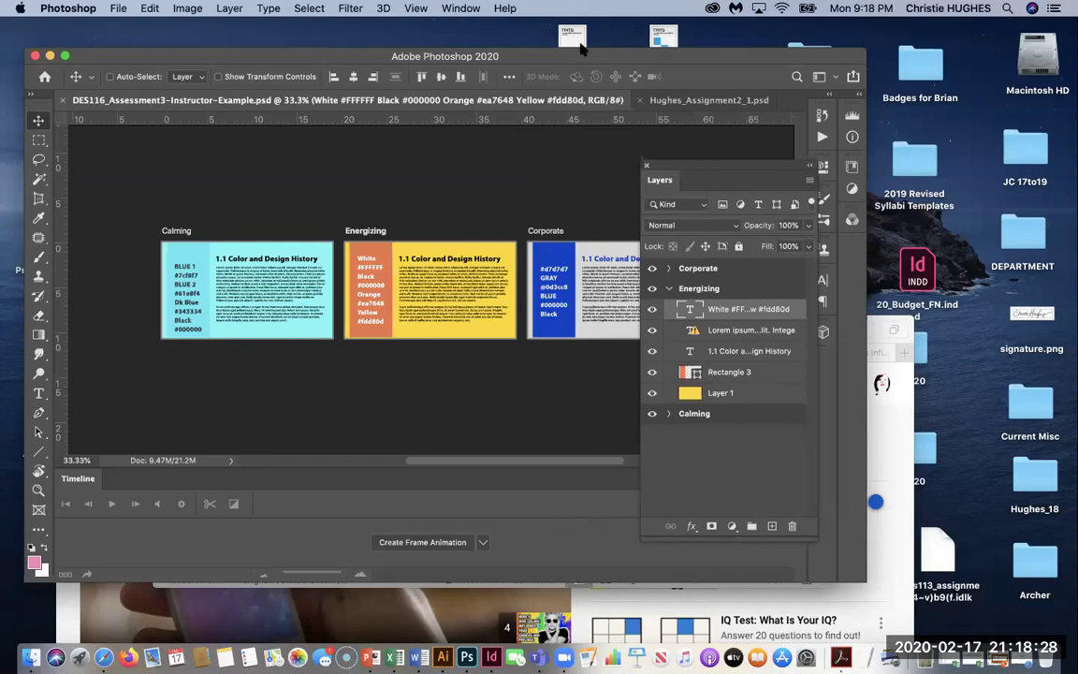
left_click_drag(581, 49, 567, 25)
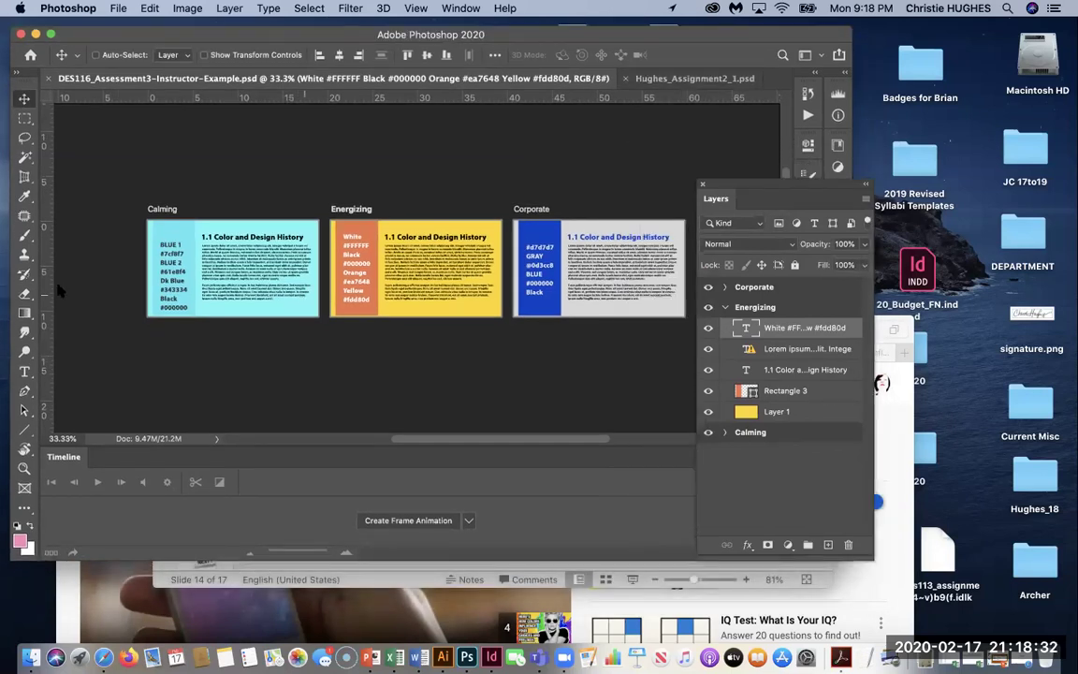
Step: Zoom the document to 50% and move the Layers panel clear of the Calming, Energizing and Corporate artboards
key("super+equal")
scroll(248, 206, "left", 3)
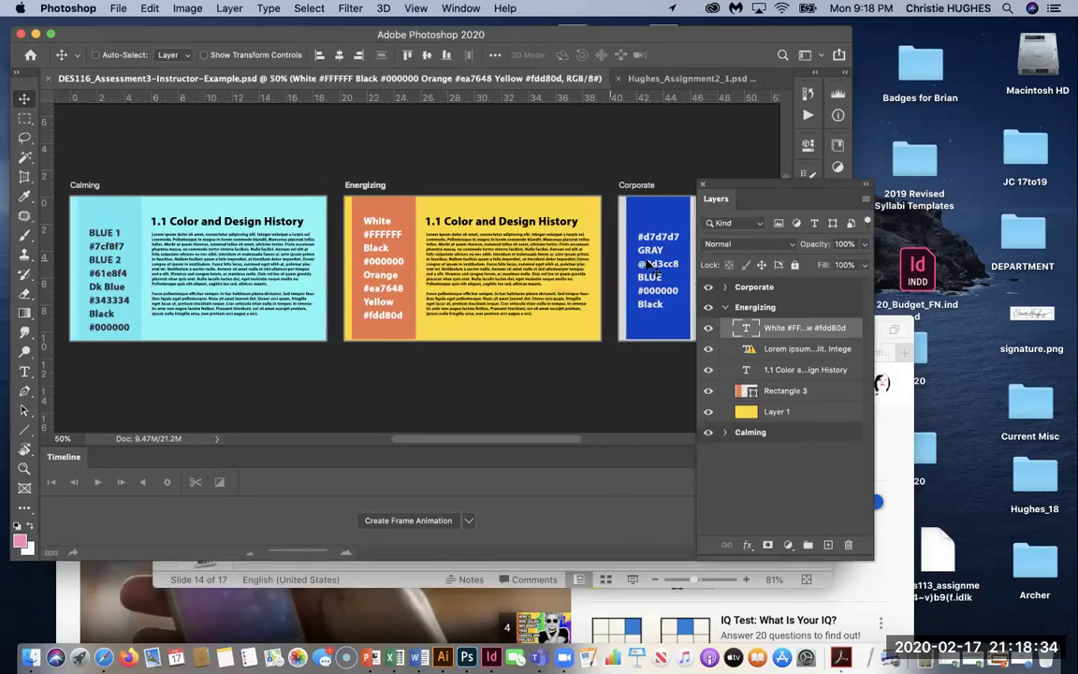
left_click_drag(751, 187, 749, 147)
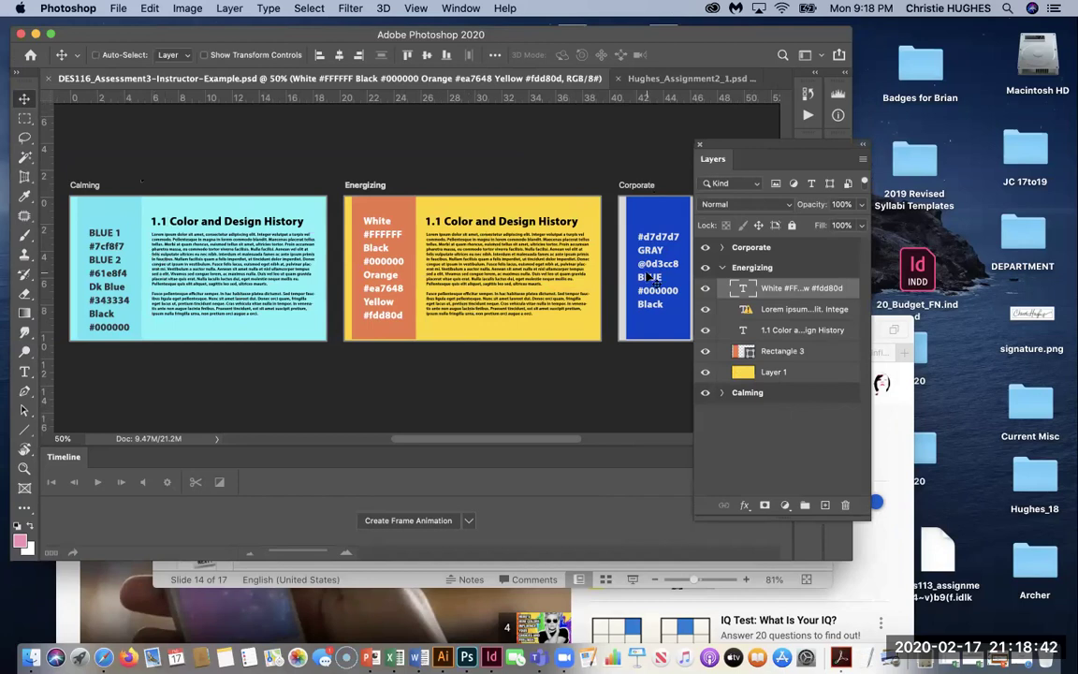
scroll(422, 244, "left", 3)
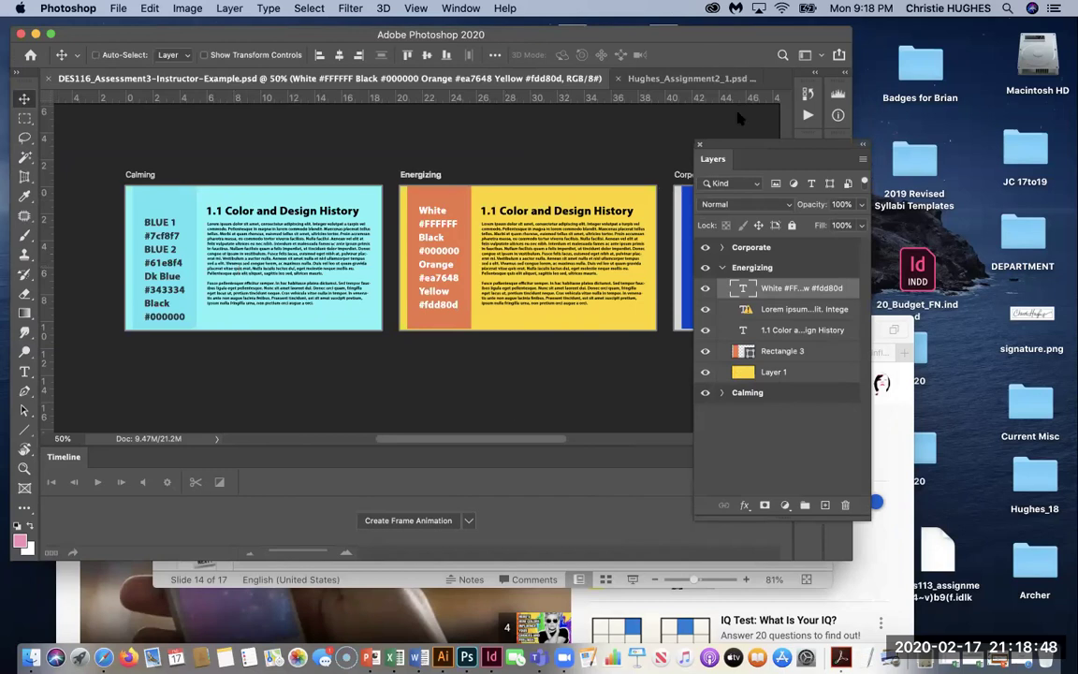
left_click_drag(824, 146, 1003, 137)
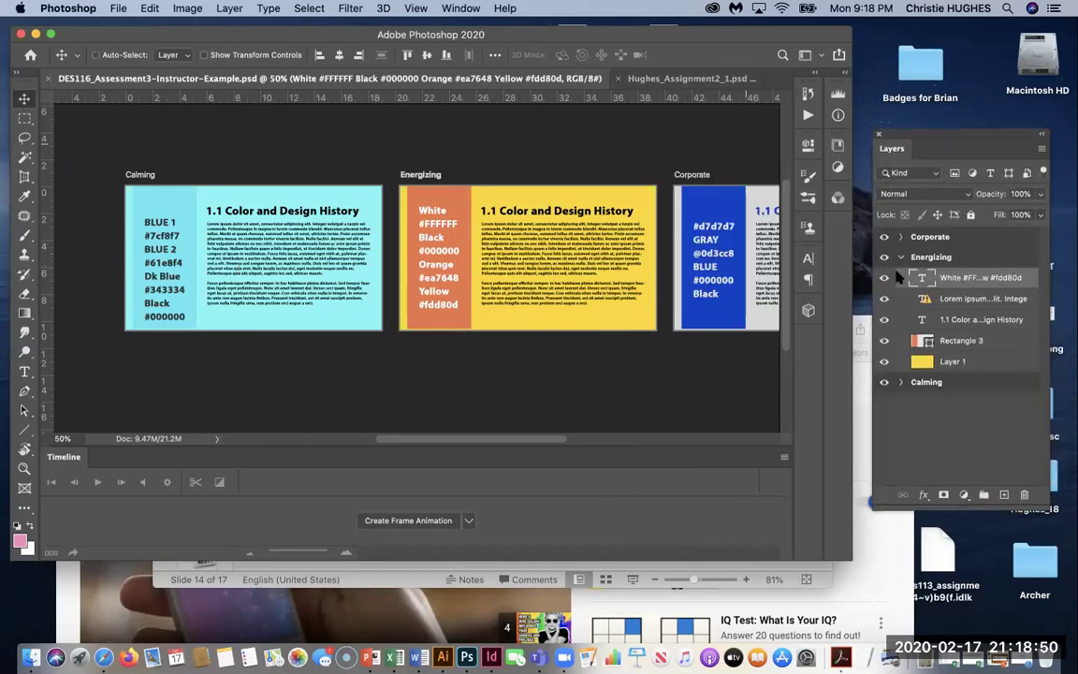
Step: Close the Timeline panel, then enlarge the application window and place the Layers panel over the canvas beside the Energizing artboard
left_click(782, 461)
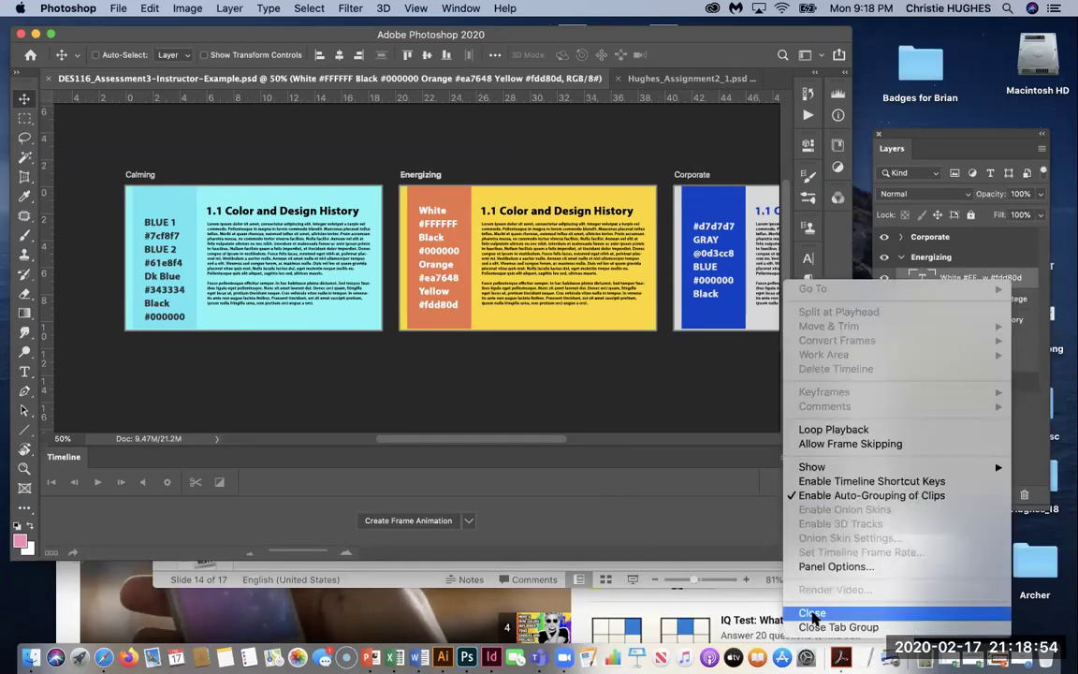
left_click(813, 615)
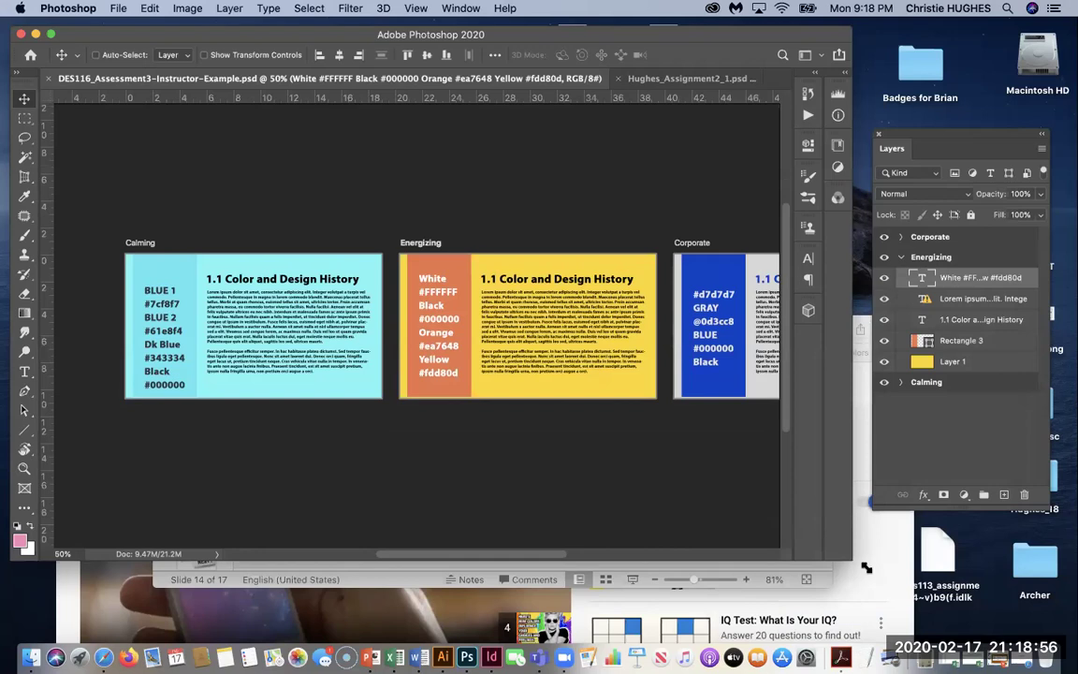
left_click_drag(851, 560, 892, 585)
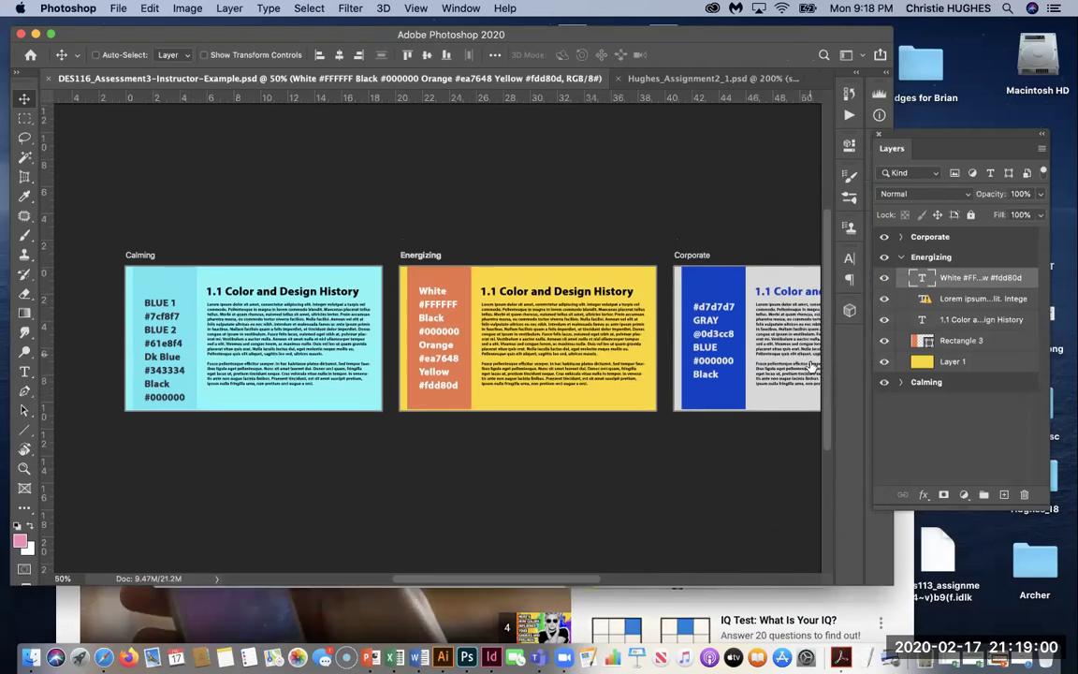
left_click_drag(931, 144, 640, 156)
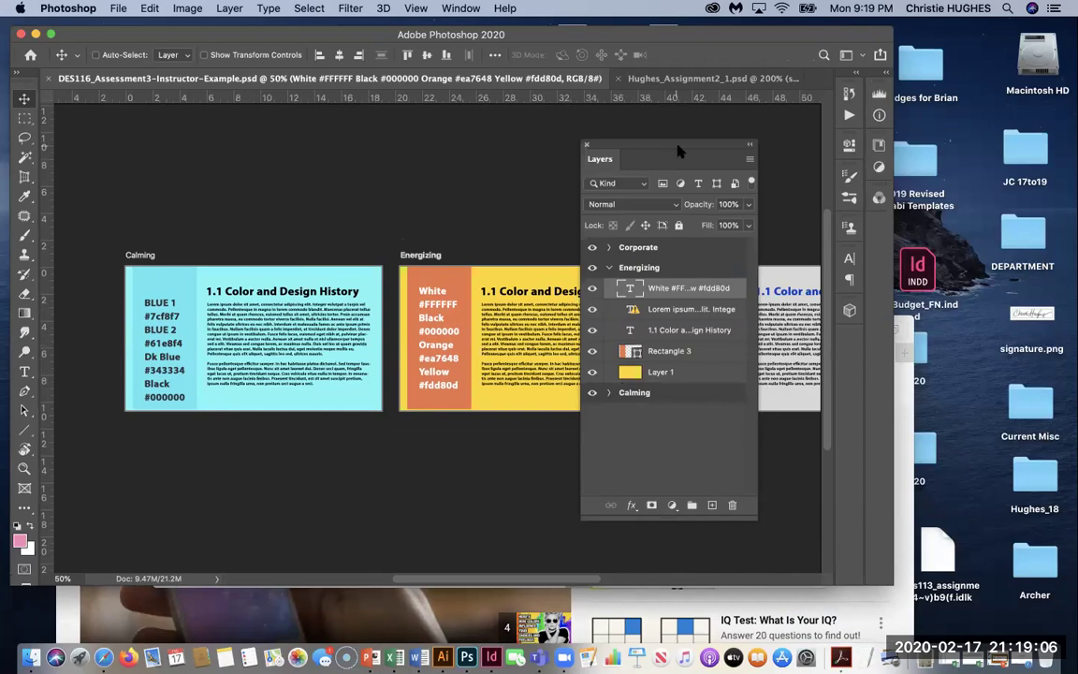
Step: Select the Energizing artboard, inspect the layers inside the Calming and Corporate artboards, and leave all three collapsed in the layer list
left_click(609, 270)
left_click(639, 268)
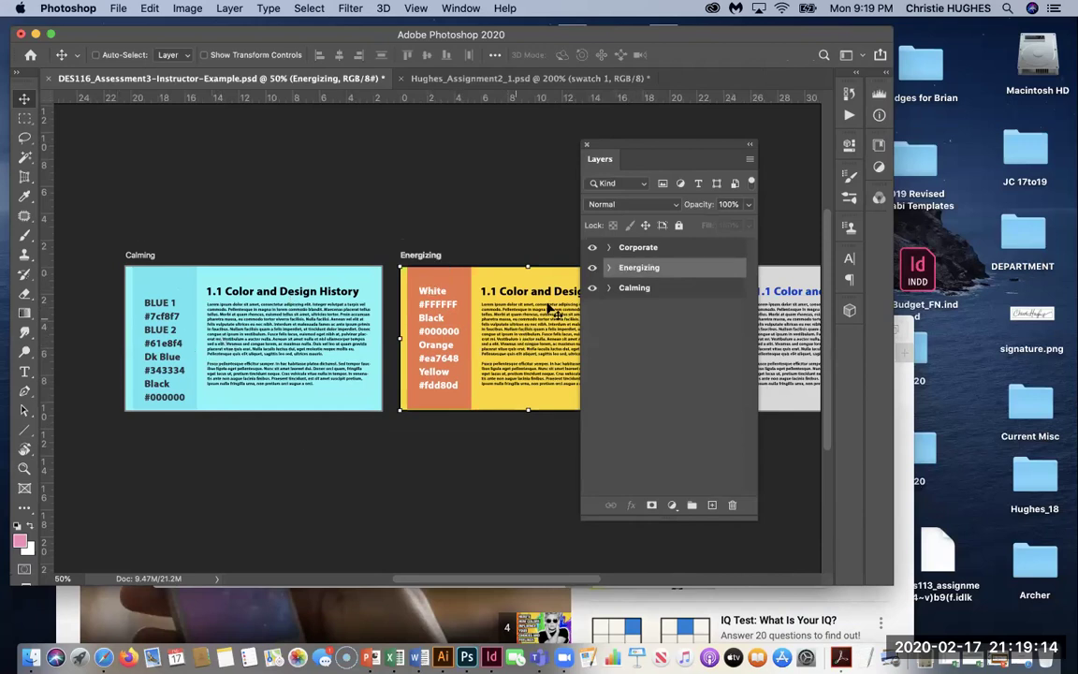
left_click(609, 288)
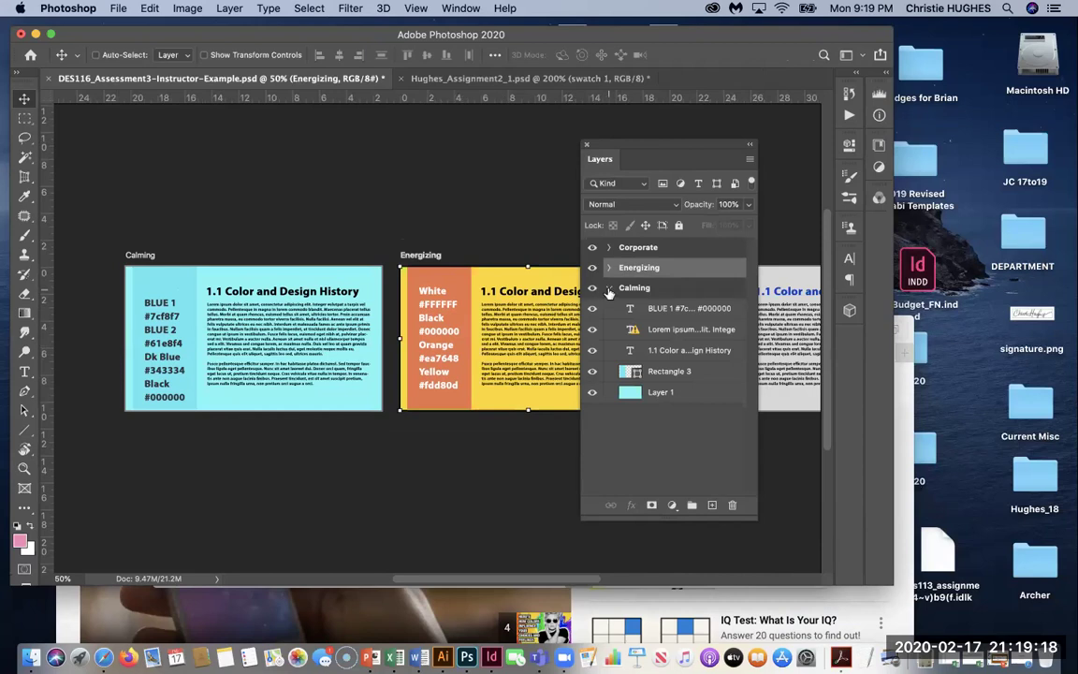
left_click(609, 288)
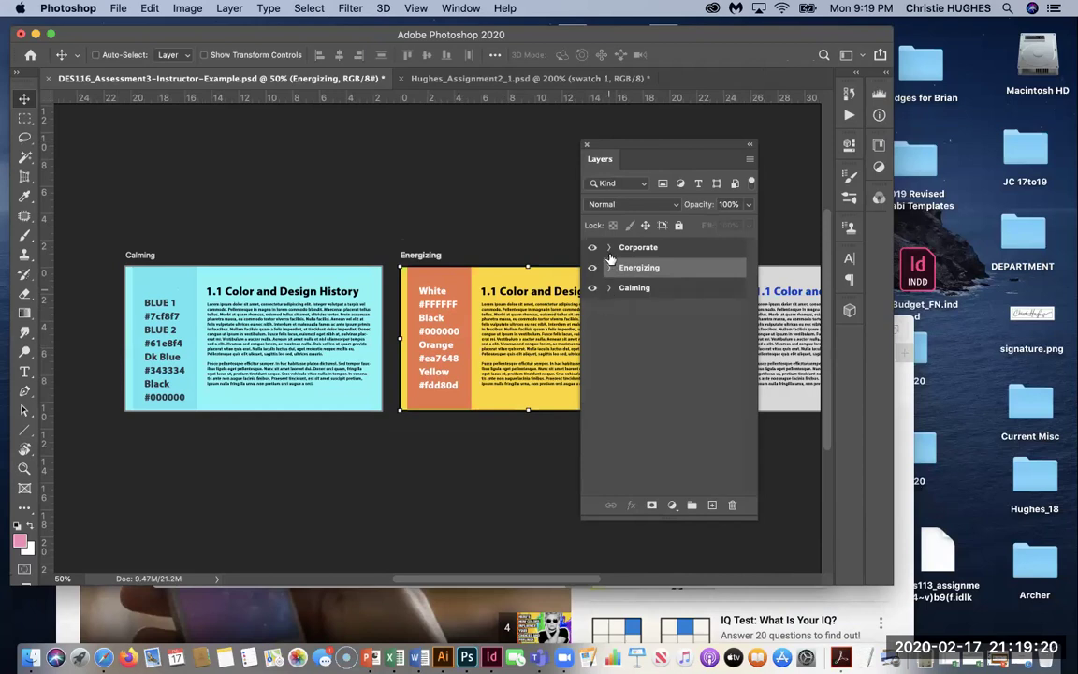
left_click(609, 247)
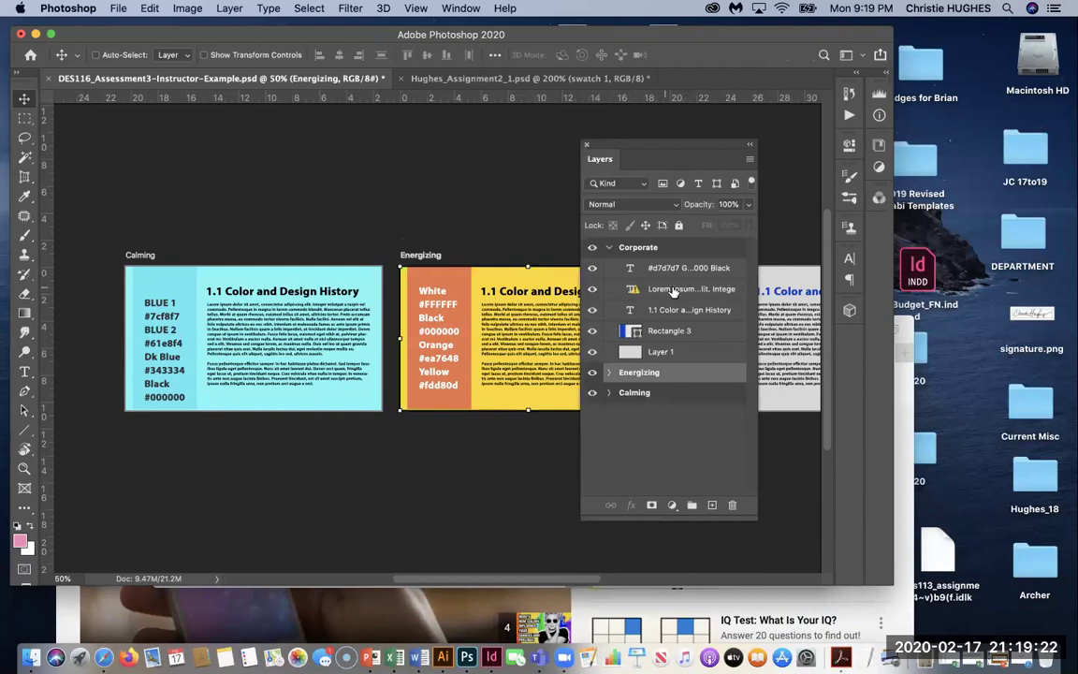
left_click(608, 250)
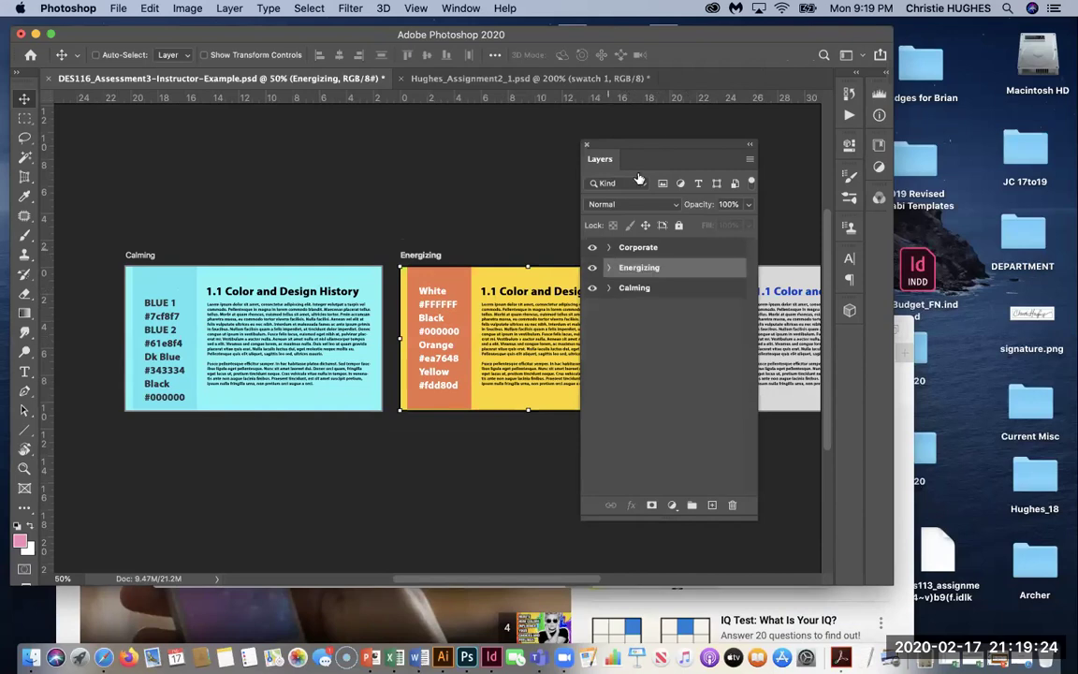
Step: Move the Layers panel below the Calming artboard to show the three color schemes, then place it between the Energizing and Corporate artboards
left_click_drag(695, 155, 547, 147)
scroll(290, 421, "left", 1)
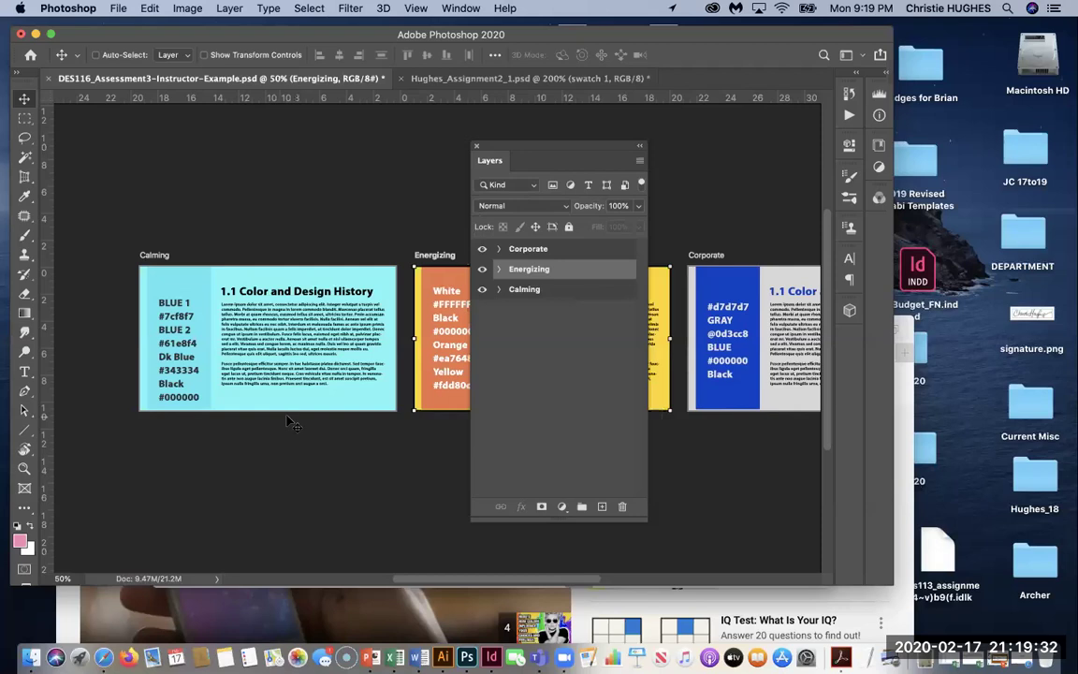
scroll(281, 323, "left", 5)
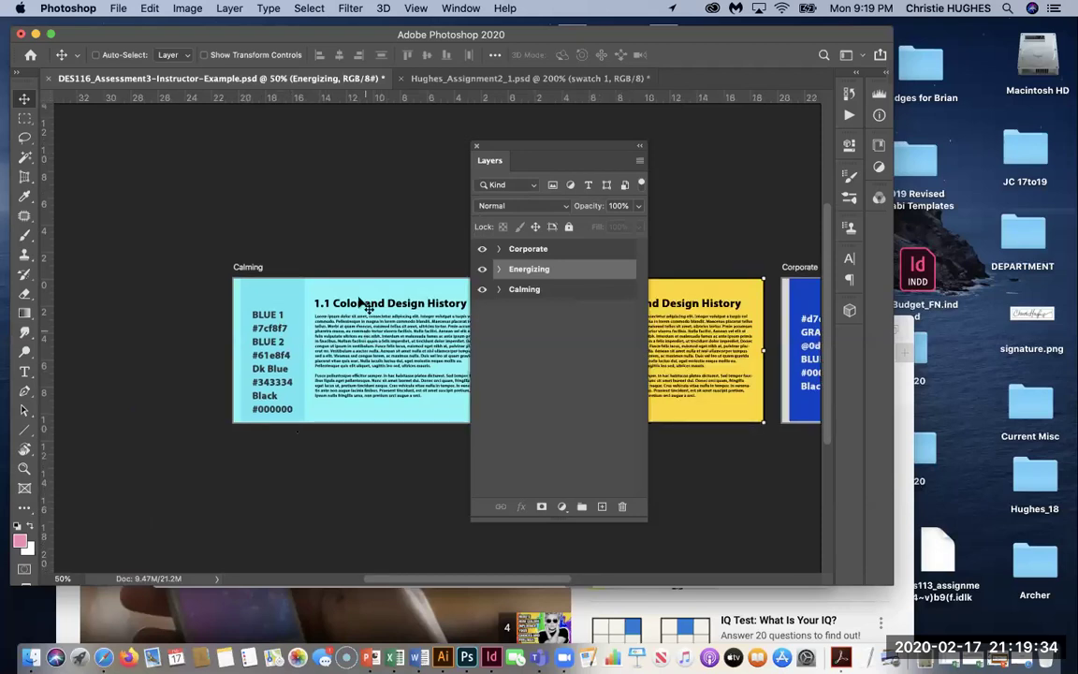
scroll(402, 243, "right", 5)
scroll(402, 243, "down", 3)
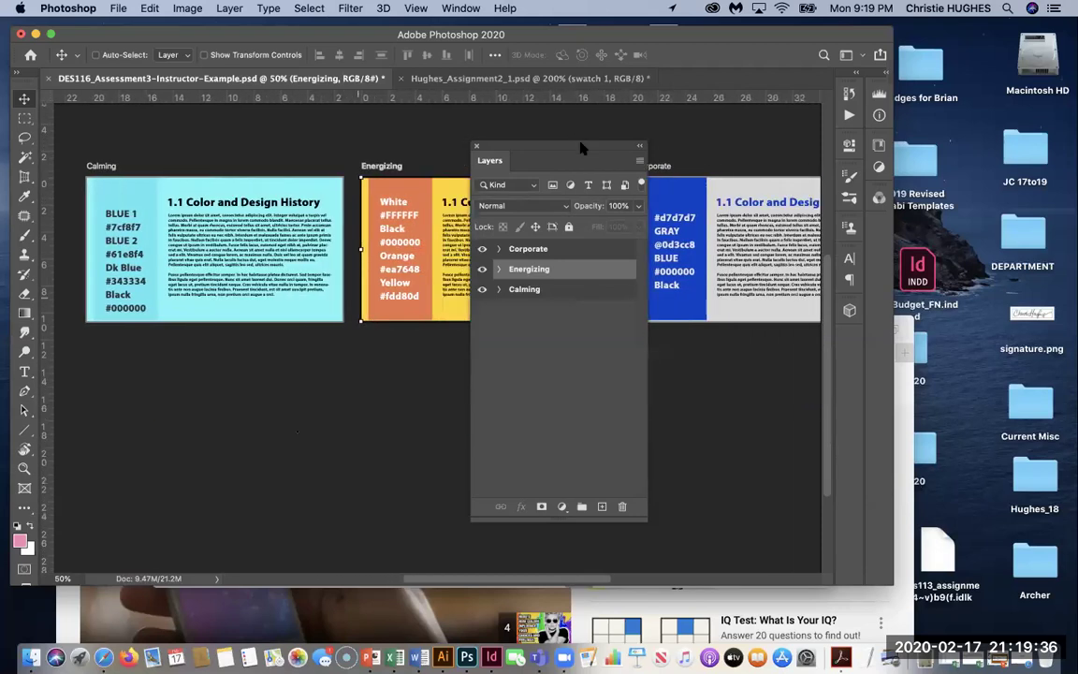
left_click_drag(581, 150, 372, 307)
left_click_drag(277, 349, 207, 385)
scroll(548, 305, "left", 2)
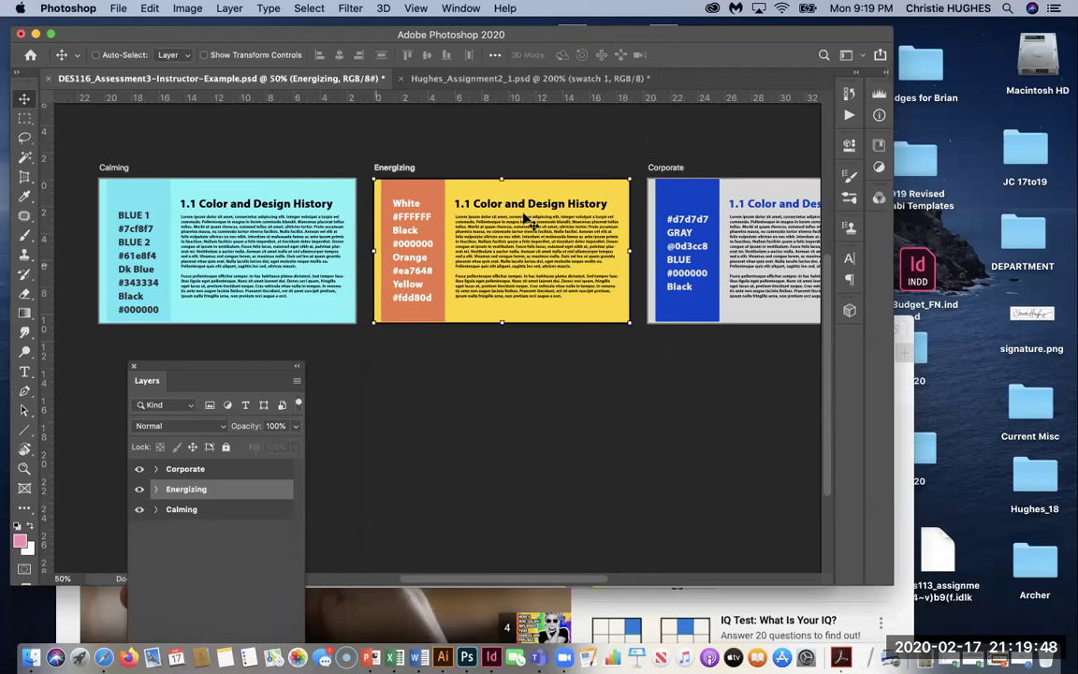
left_click_drag(201, 373, 205, 372)
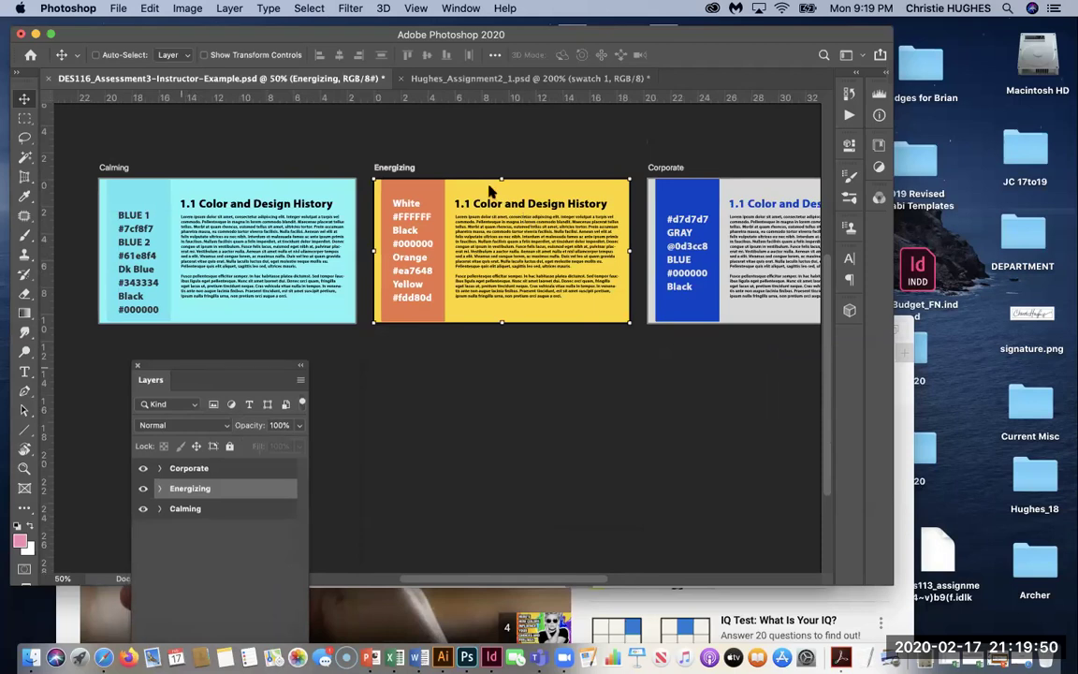
left_click_drag(488, 191, 566, 98)
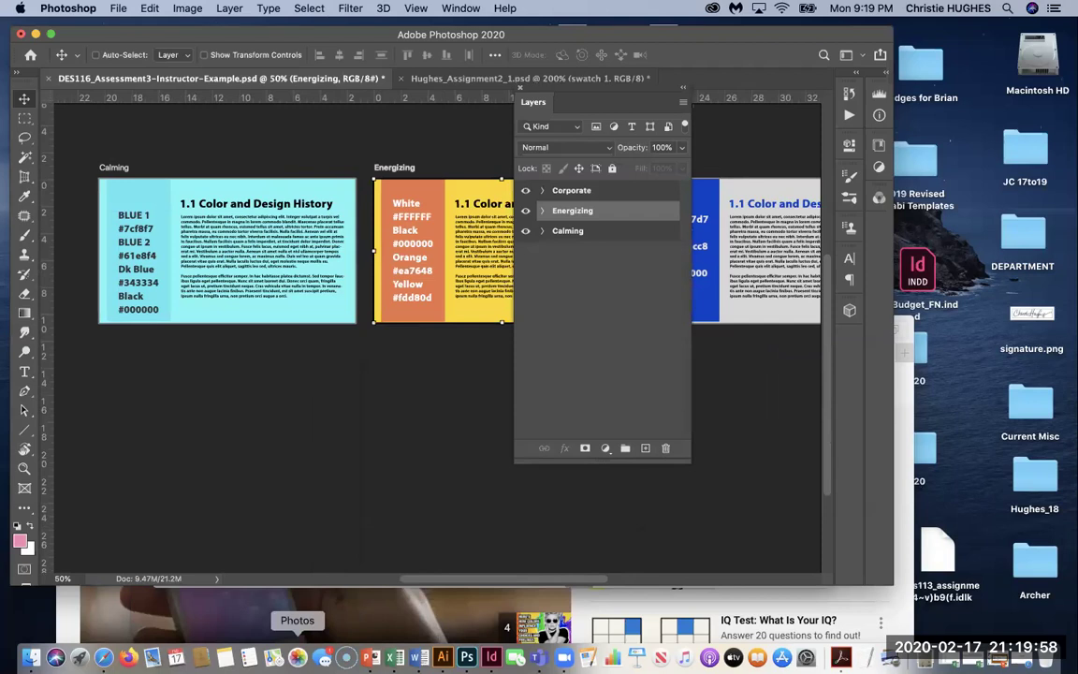
Step: Switch to Safari and bring forward the Week 3 Assessment course page, showing its Prompt and Submission Instructions
left_click(126, 633)
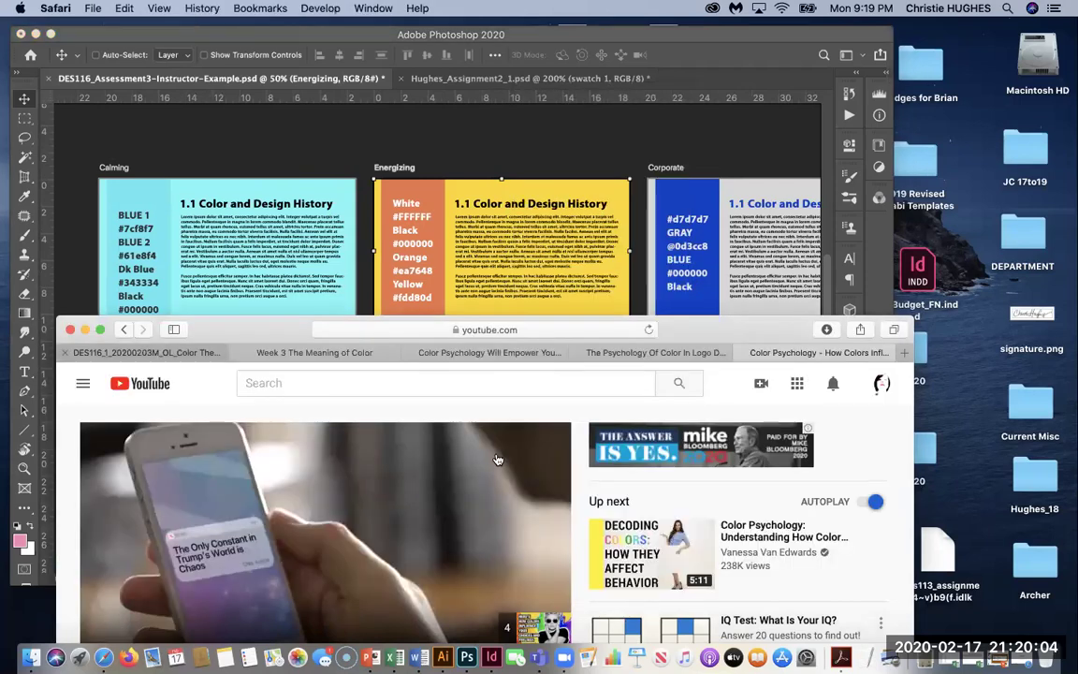
key("super+grave")
left_click(494, 459)
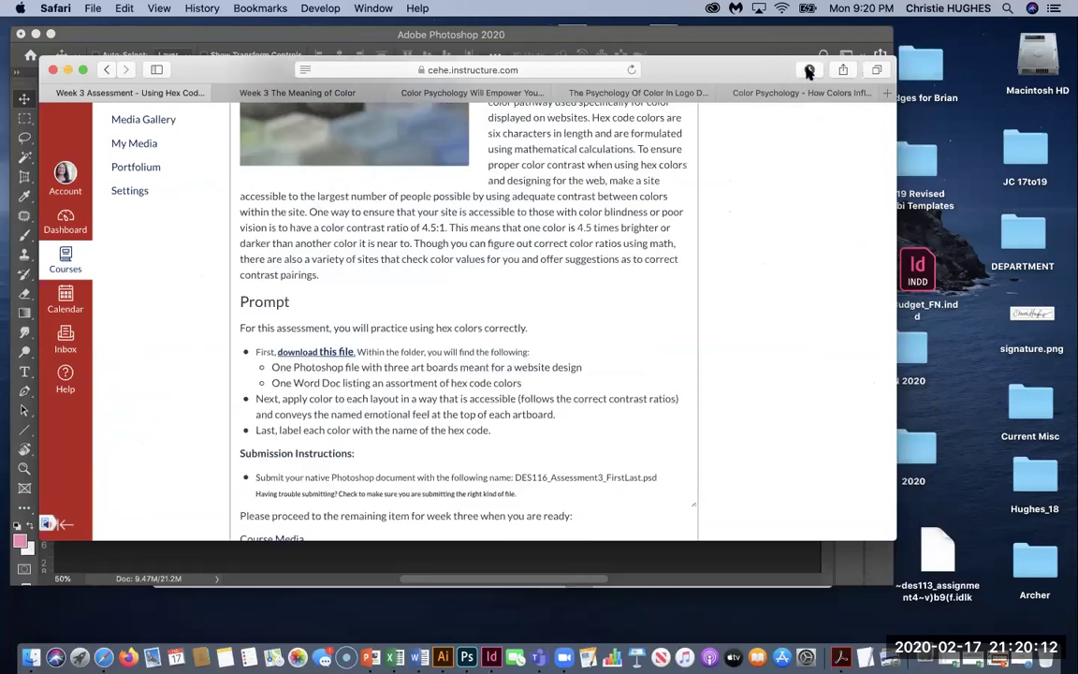
scroll(274, 288, "up", 1)
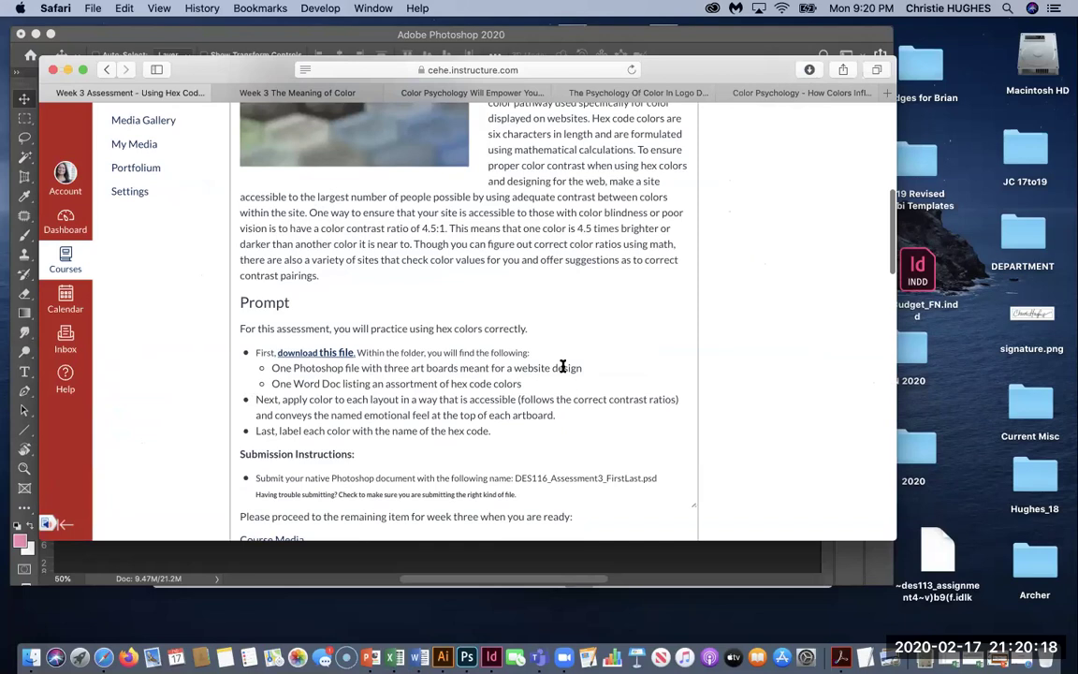
Step: Open the downloaded DES116_Assessment3.zip from the browser's downloads list and select DES116_Assessment3.psd in the extracted folder
left_click(810, 72)
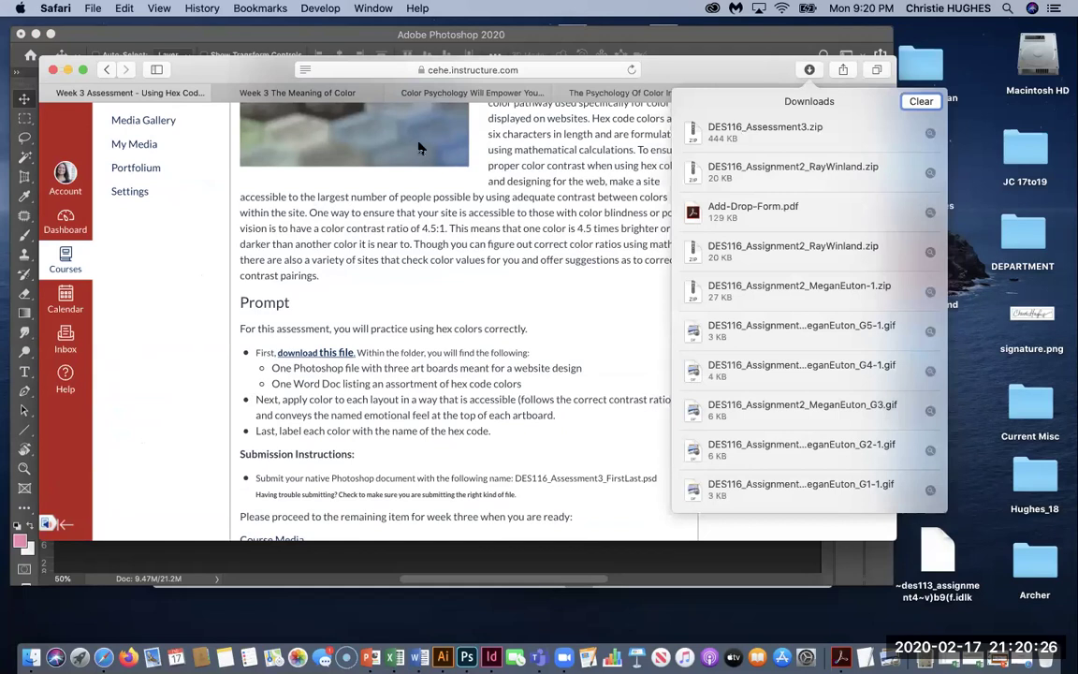
double_click(738, 135)
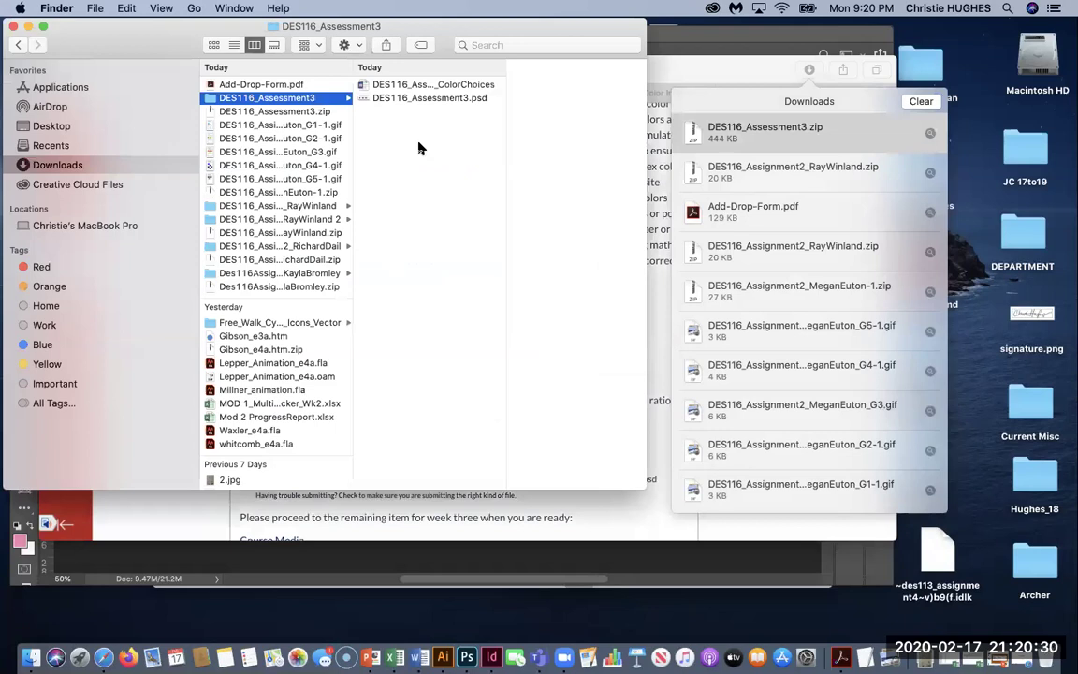
left_click(430, 97)
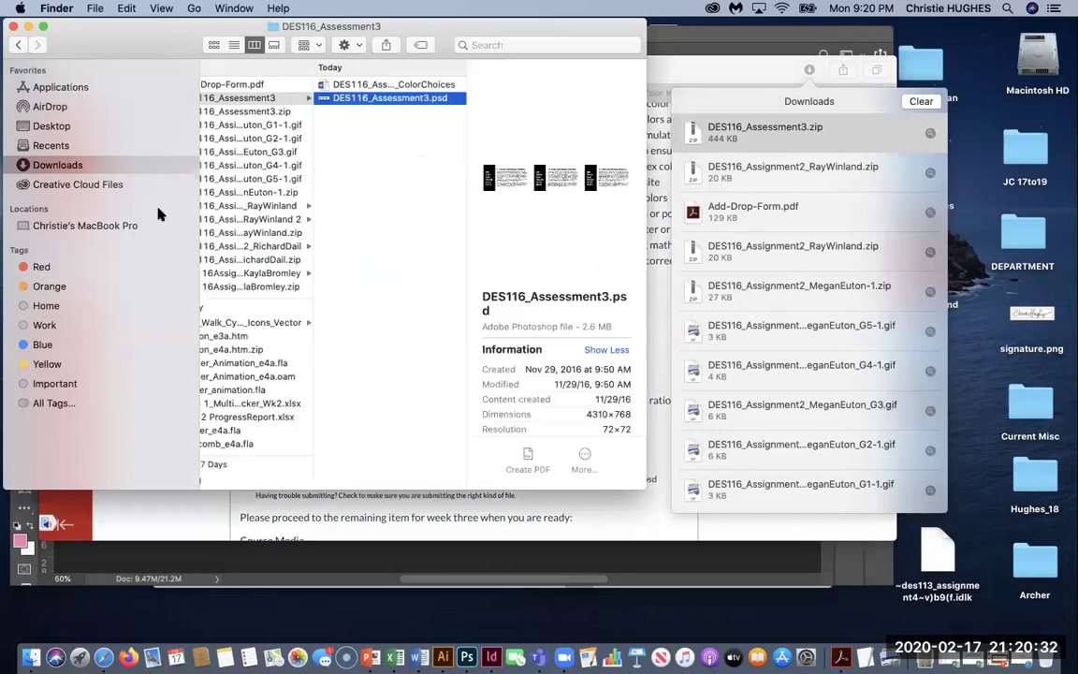
Step: Position the DES116_Assessment3 folder window over the assessment page and preview the DES116_Assessment3_ColorChoices document
left_click(580, 242)
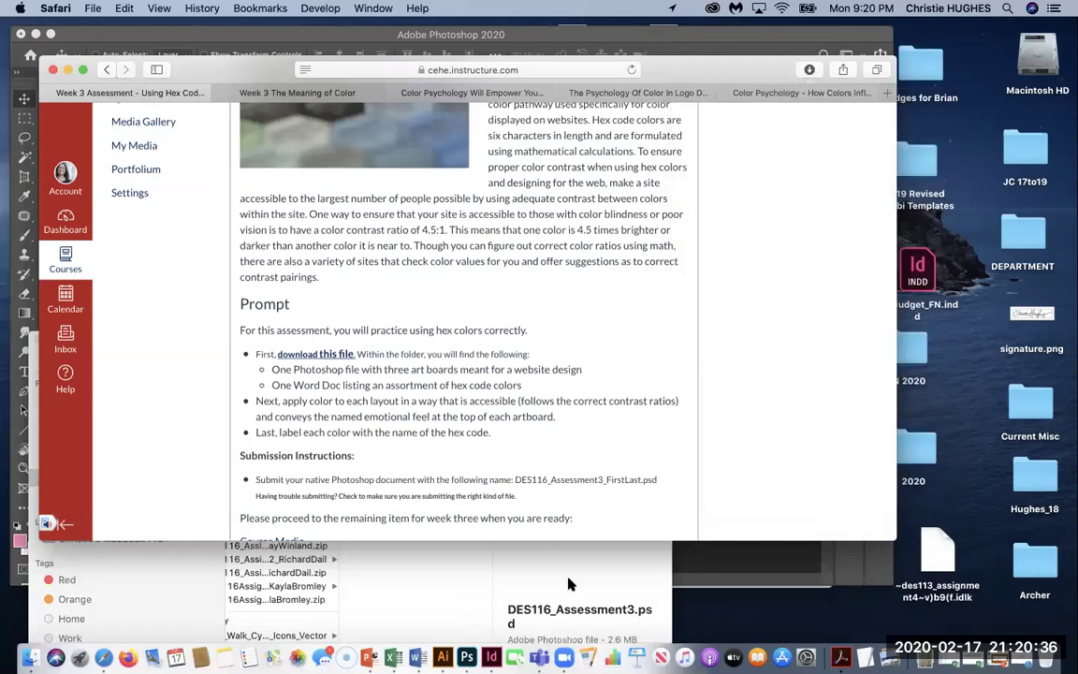
left_click(470, 581)
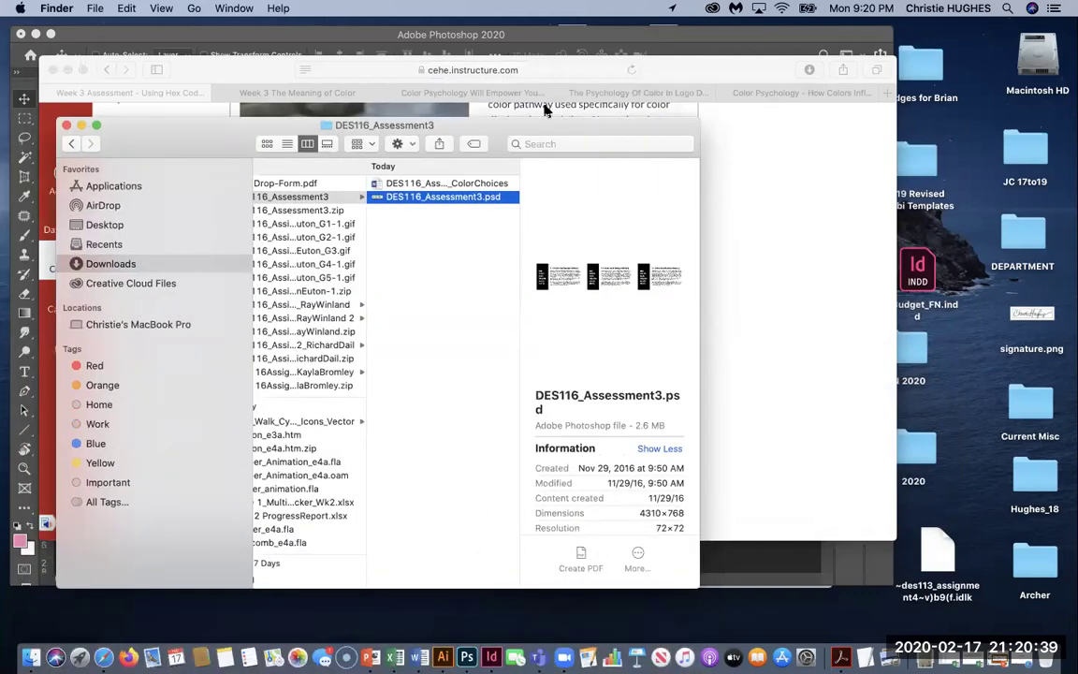
left_click_drag(547, 110, 539, 85)
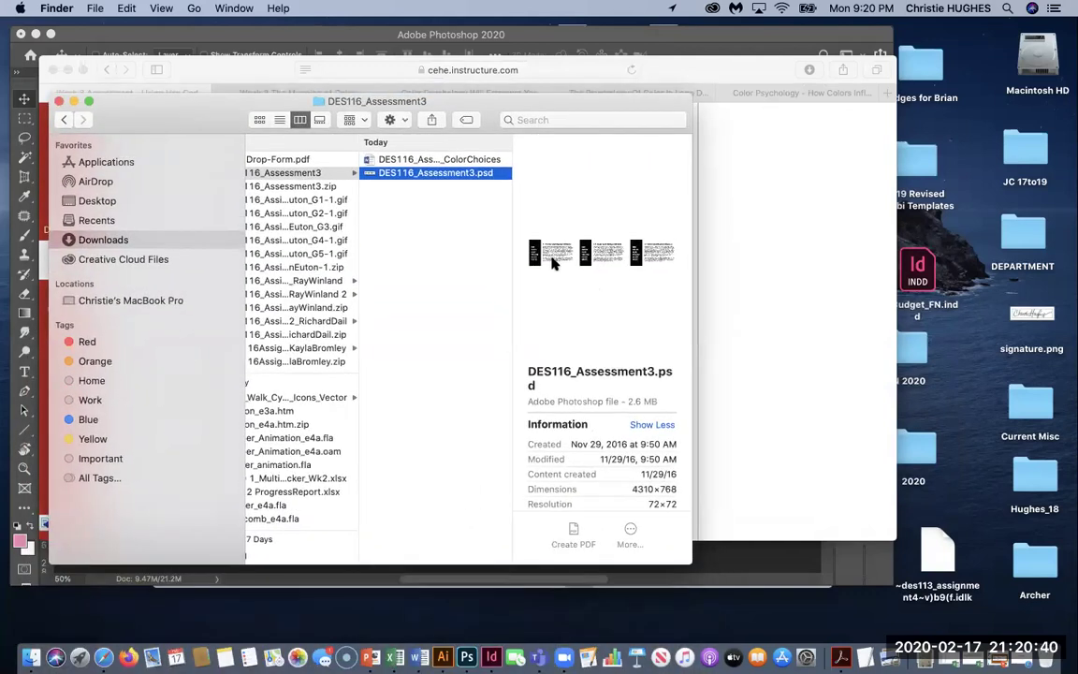
left_click_drag(211, 115, 353, 162)
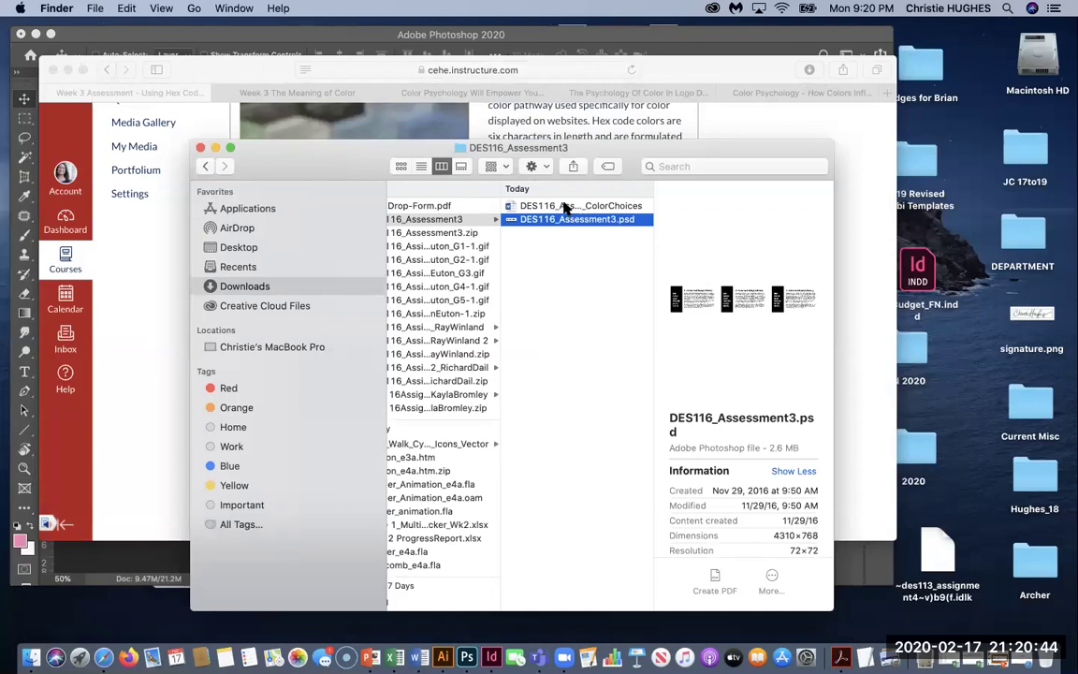
key("Up")
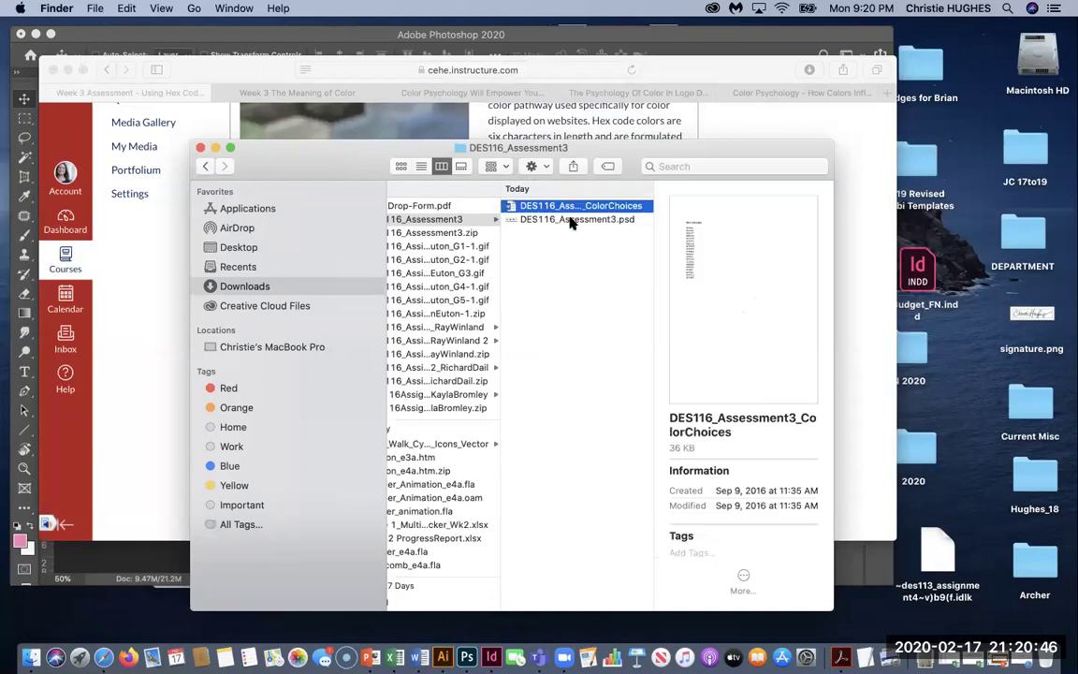
Step: Open DES116_Assessment3.psd in Photoshop without resolving its missing fonts, move the Layers panel aside and zoom to 50%
double_click(571, 220)
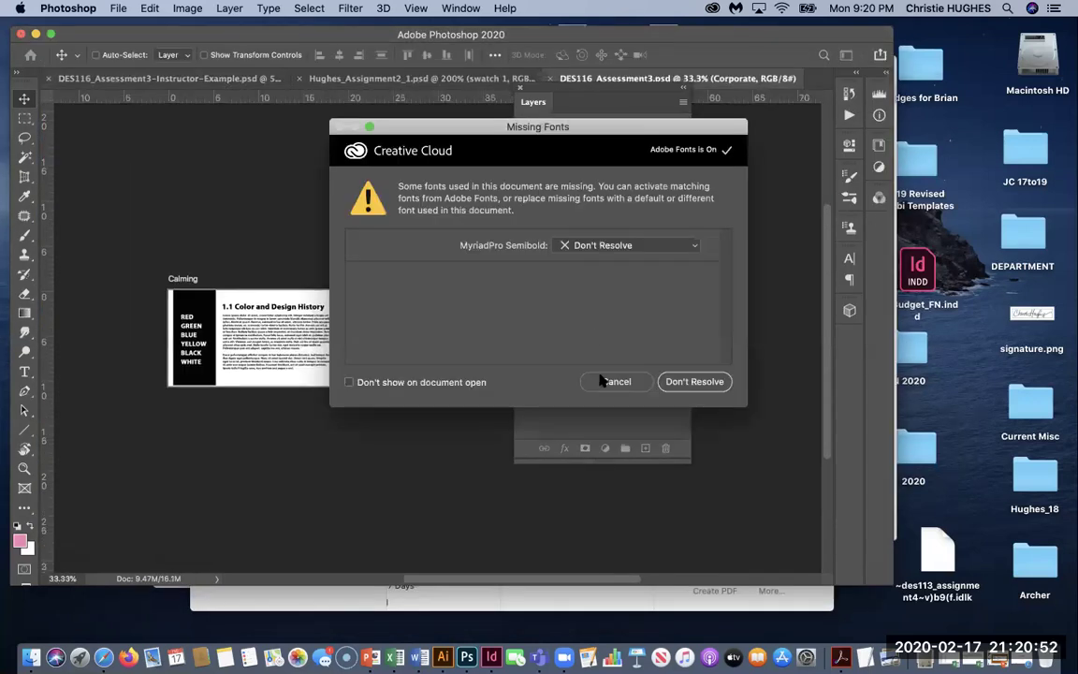
left_click(603, 380)
left_click_drag(592, 96, 784, 178)
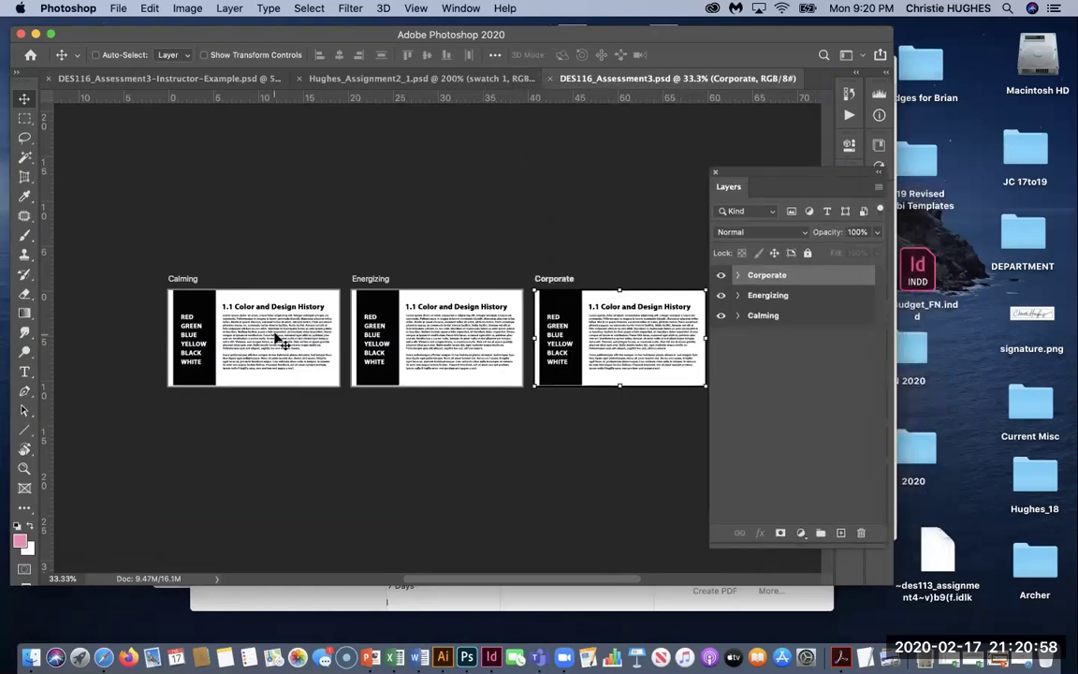
key("super+equal")
scroll(281, 342, "left", 5)
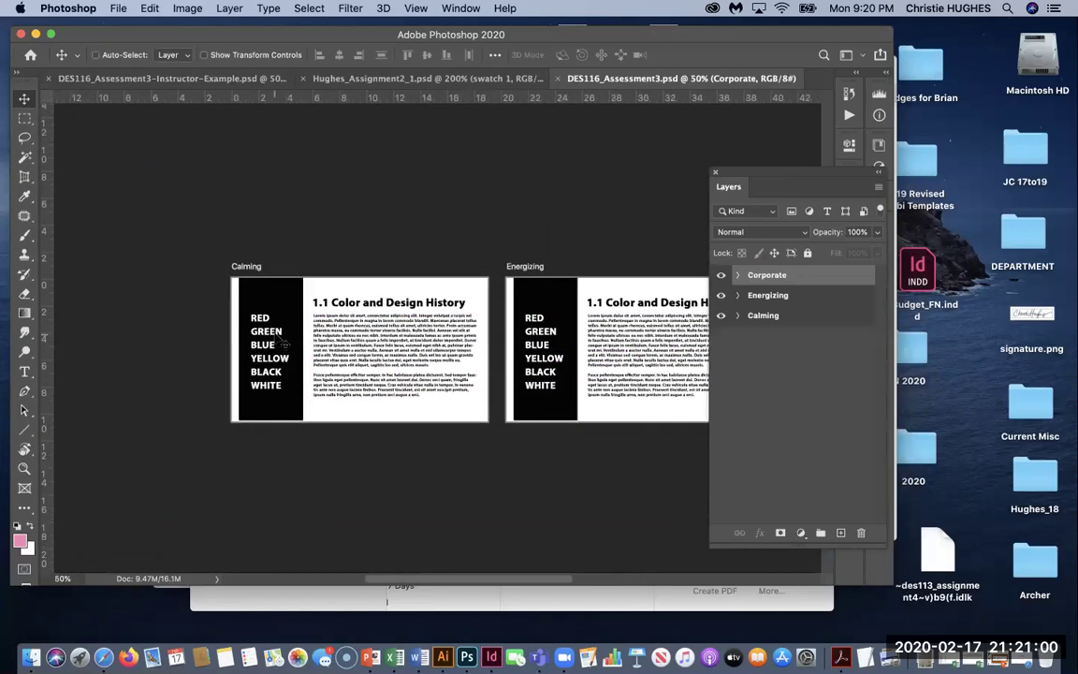
scroll(283, 345, "right", 5)
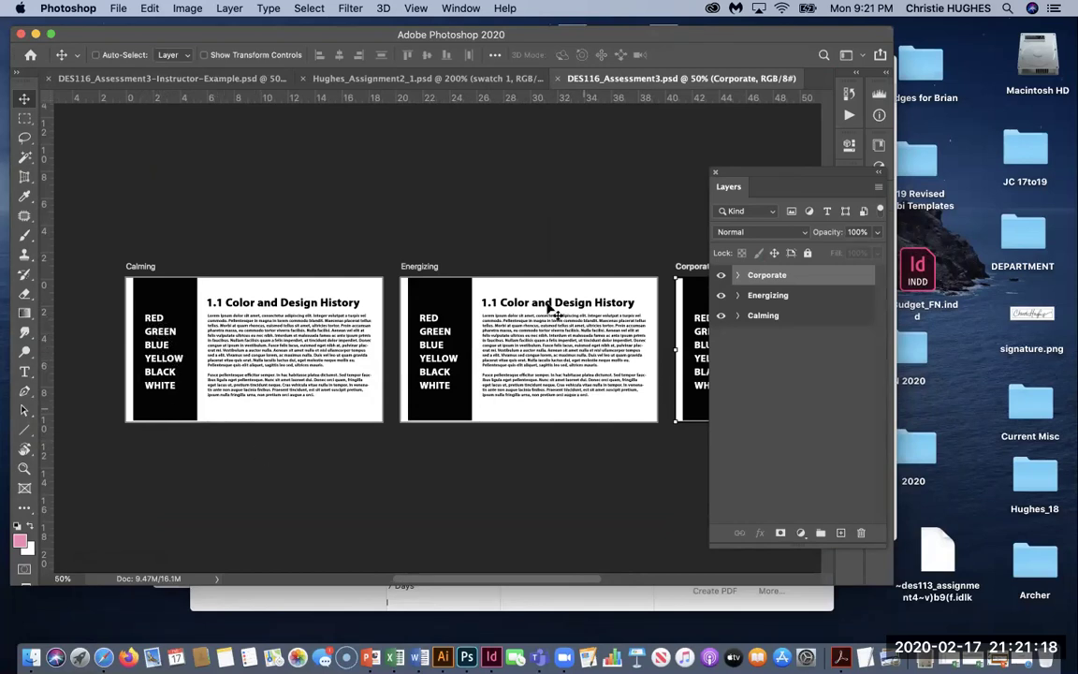
Step: Return to DES116_Assessment3-Instructor-Example.psd and place the Layers panel below the artboards to show the Energizing and Corporate schemes in full
left_click(210, 80)
scroll(201, 154, "left", 5)
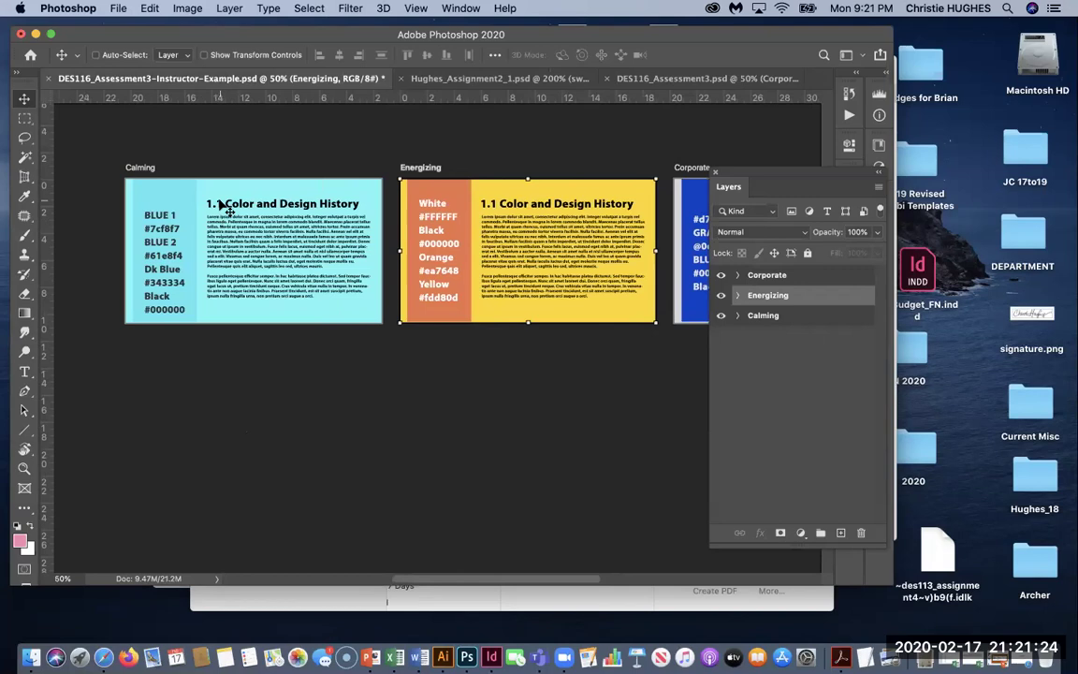
left_click_drag(769, 174, 514, 352)
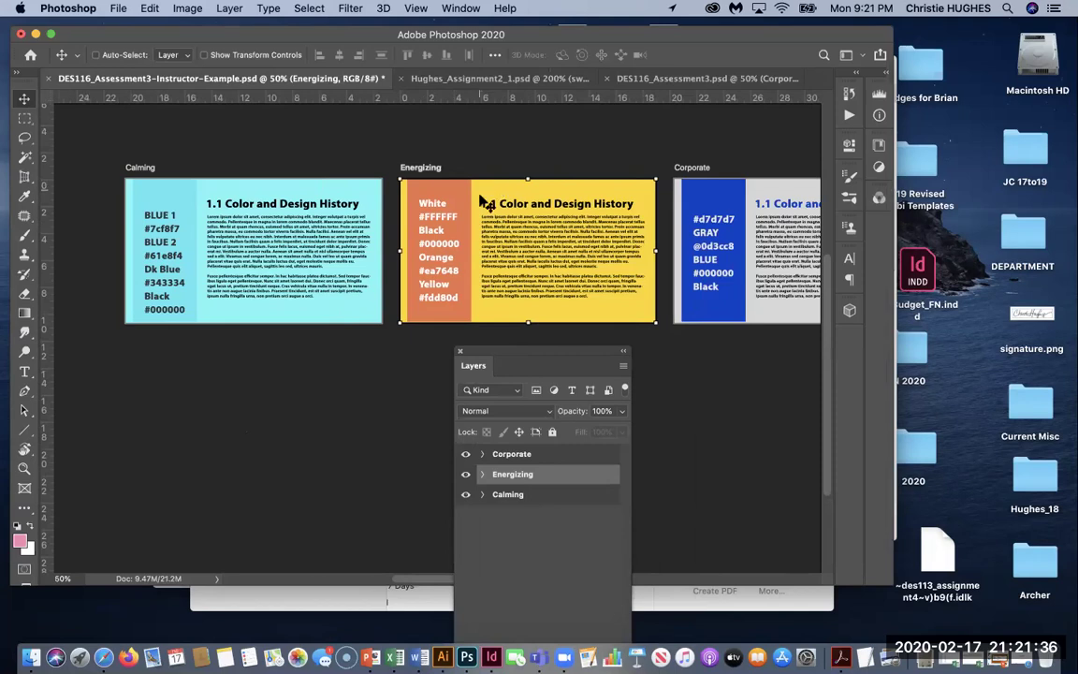
scroll(480, 196, "right", 2)
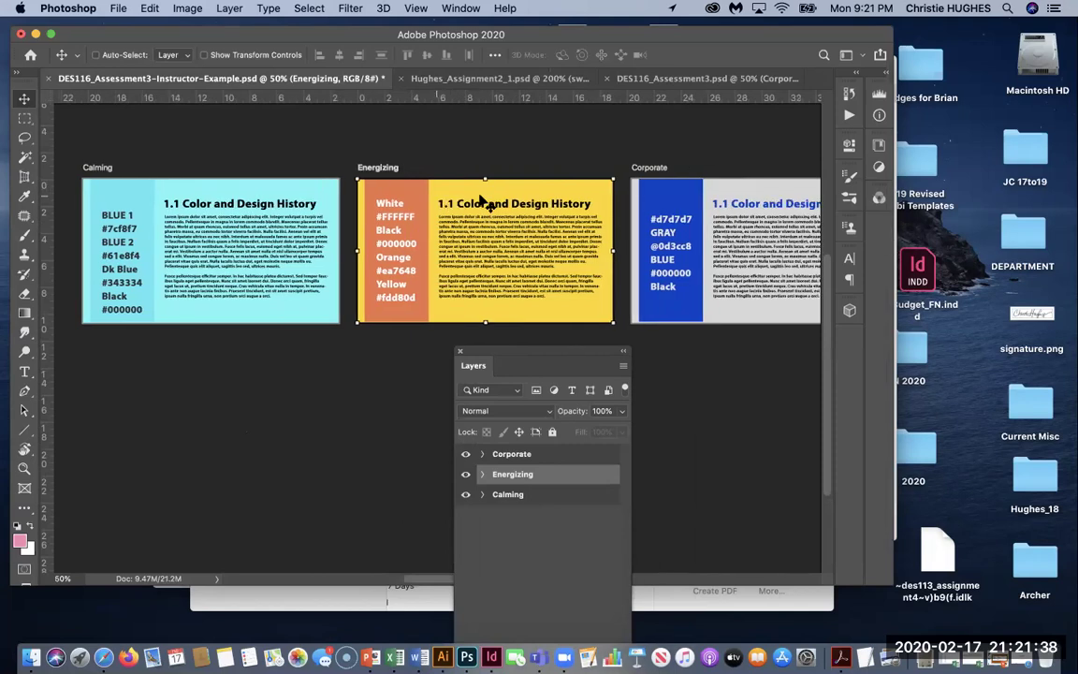
scroll(480, 199, "right", 5)
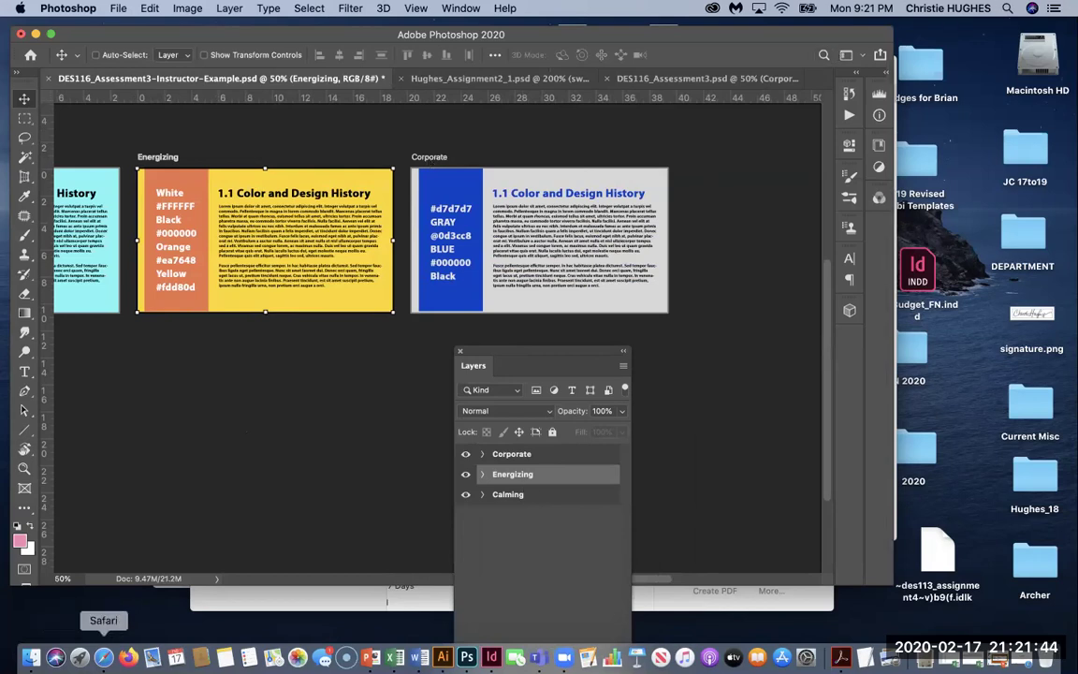
Step: Check the assessment page in Safari, then return to Photoshop and show the Corporate artboard of DES116_Assessment3.psd
left_click(104, 658)
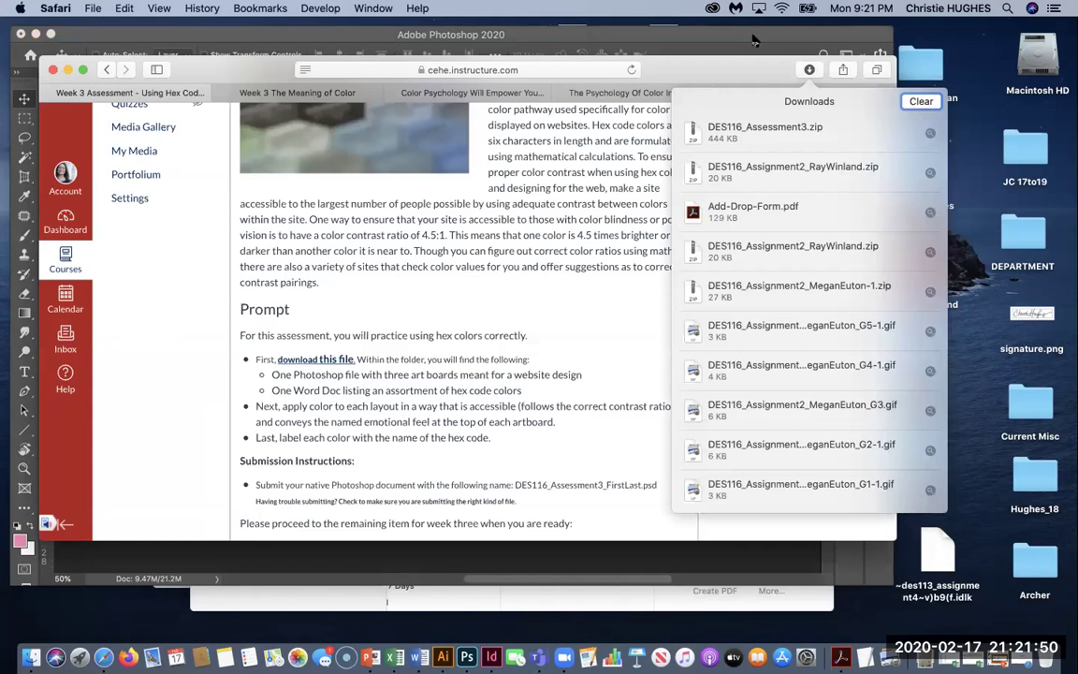
left_click(755, 40)
left_click(674, 78)
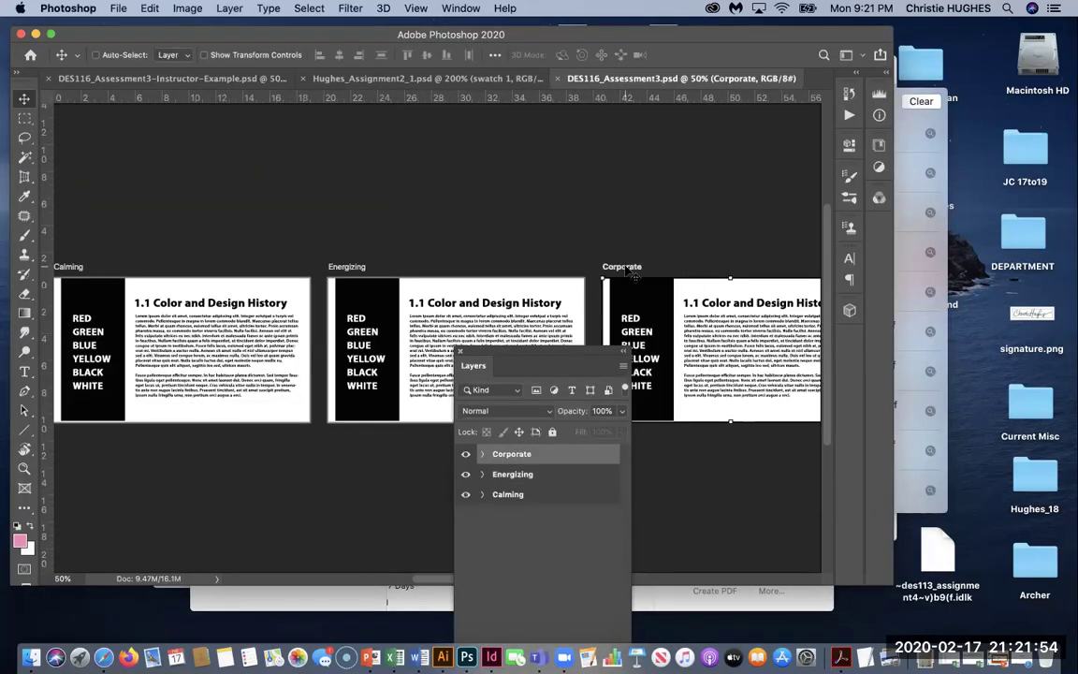
scroll(634, 273, "right", 2)
scroll(633, 273, "down", 1)
scroll(633, 273, "right", 10)
scroll(634, 273, "down", 5)
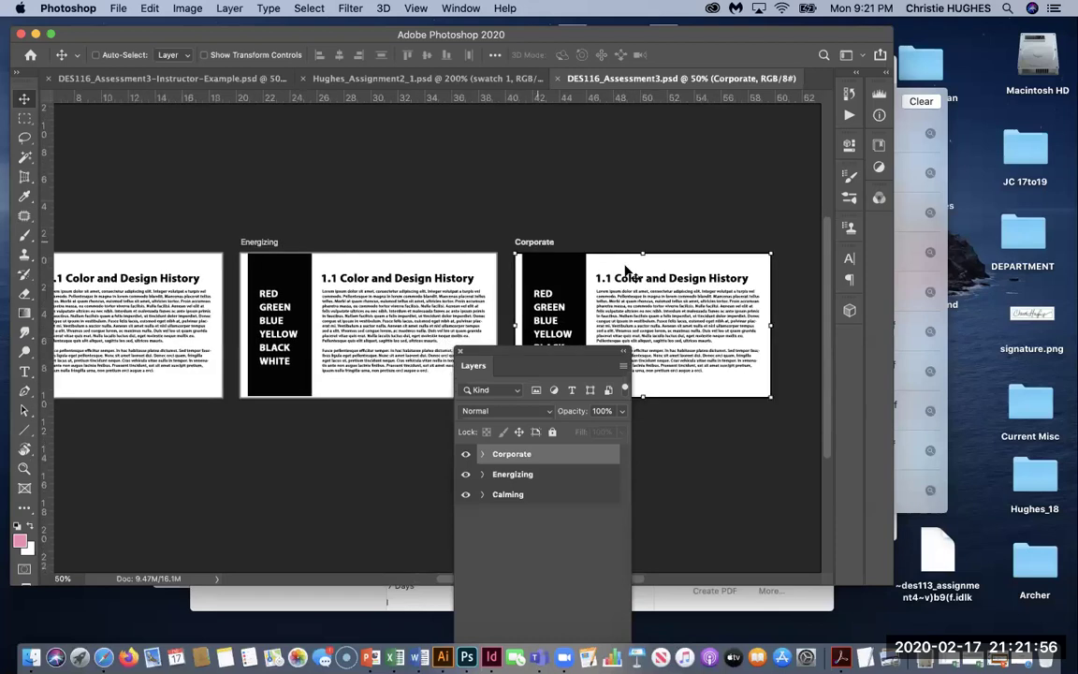
Step: Bring the Finder window forward from behind Photoshop, close it, and return to the DES116_Assessment3.psd document
left_click(397, 605)
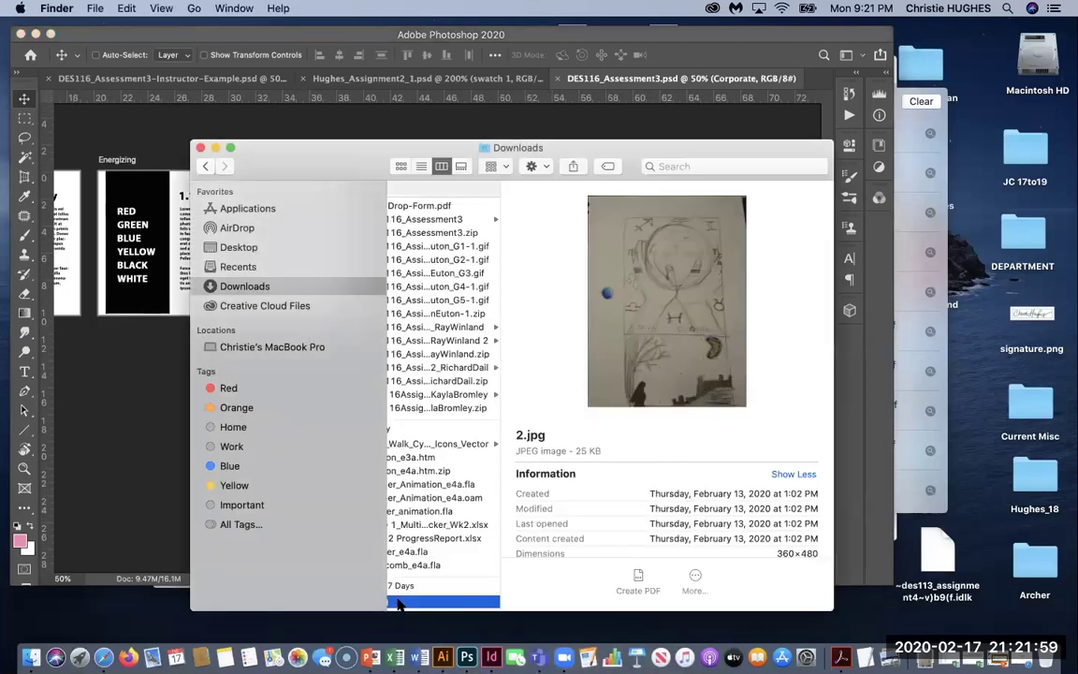
left_click(199, 148)
left_click(169, 464)
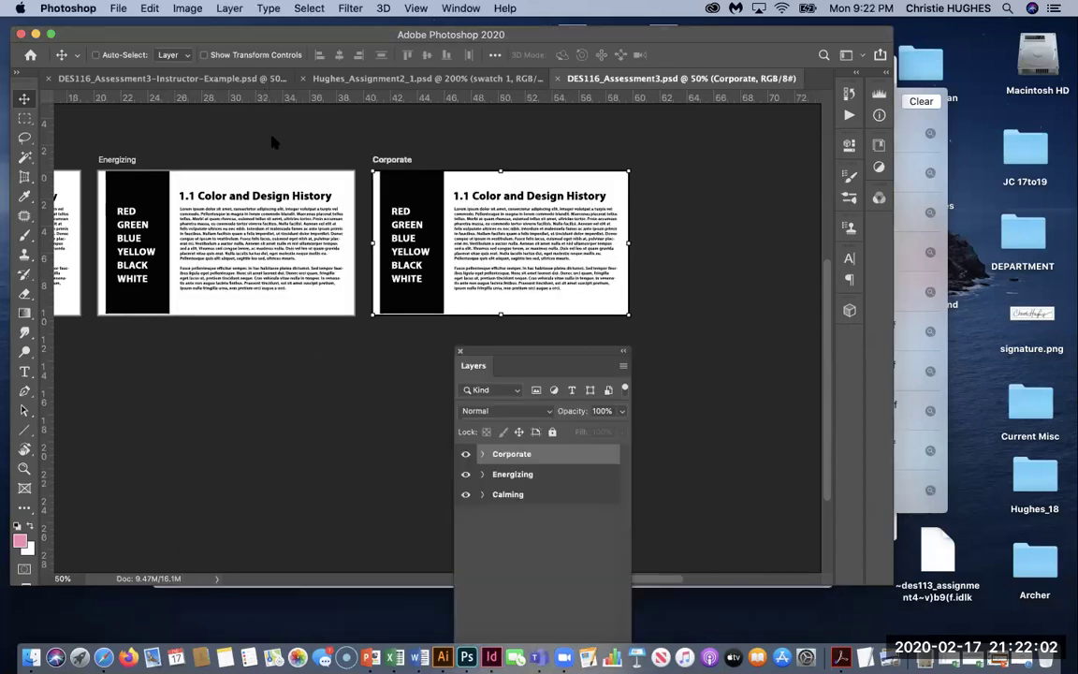
Step: Switch to the assessment page in Safari, dismiss the downloads list and highlight the sentence about sites that check color contrast
left_click(104, 657)
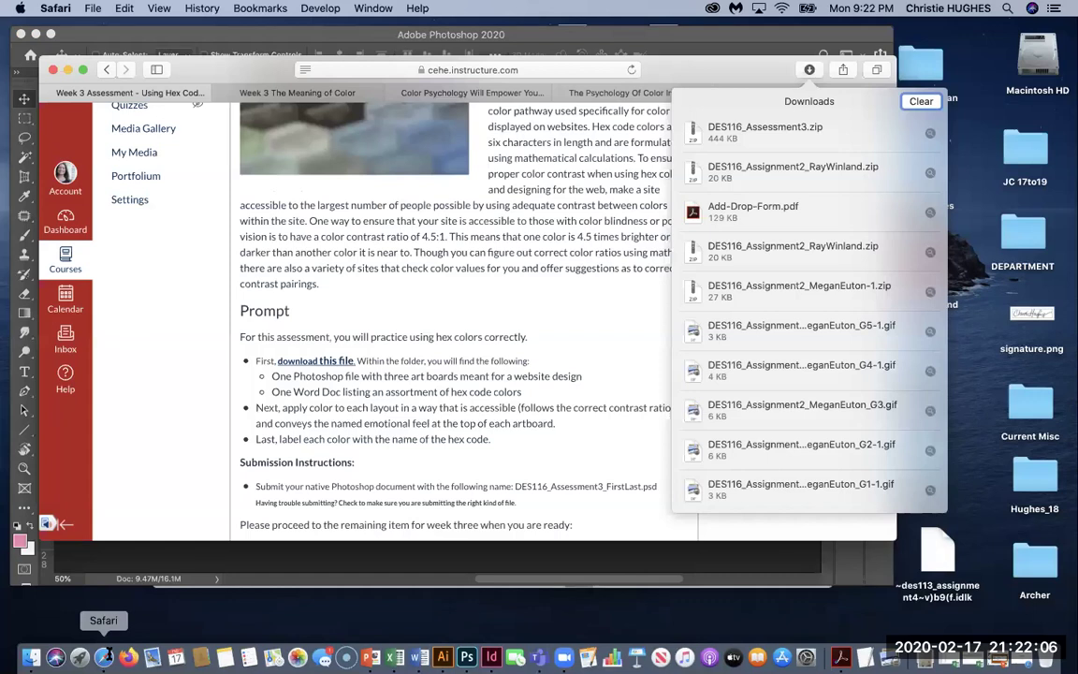
left_click(582, 271)
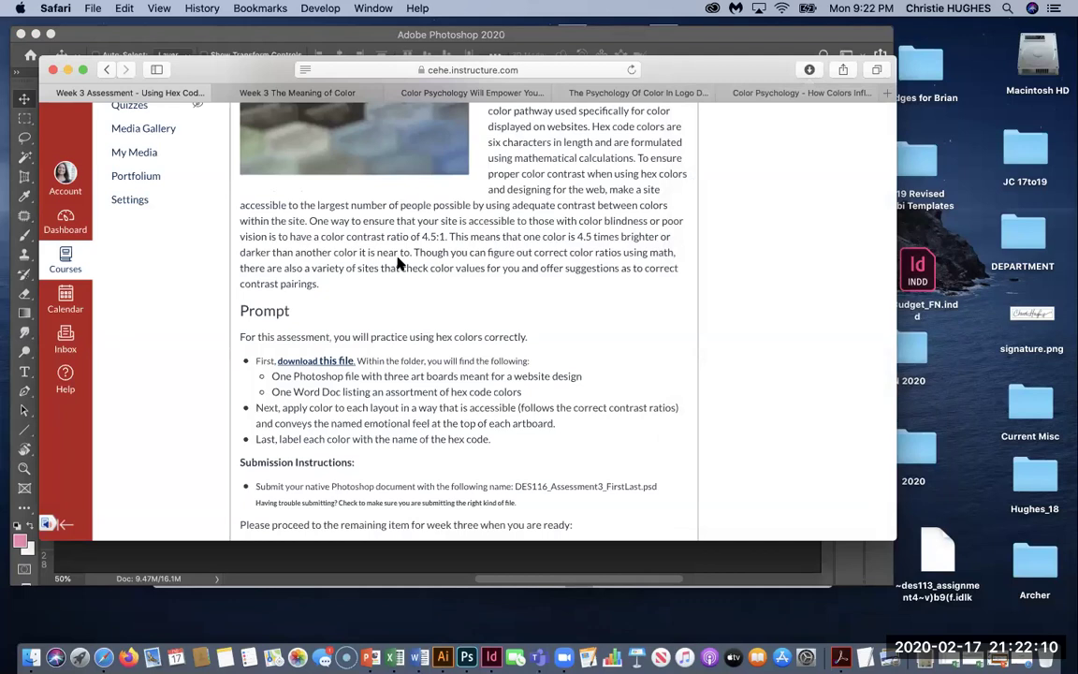
left_click_drag(413, 252, 422, 281)
scroll(422, 284, "up", 1)
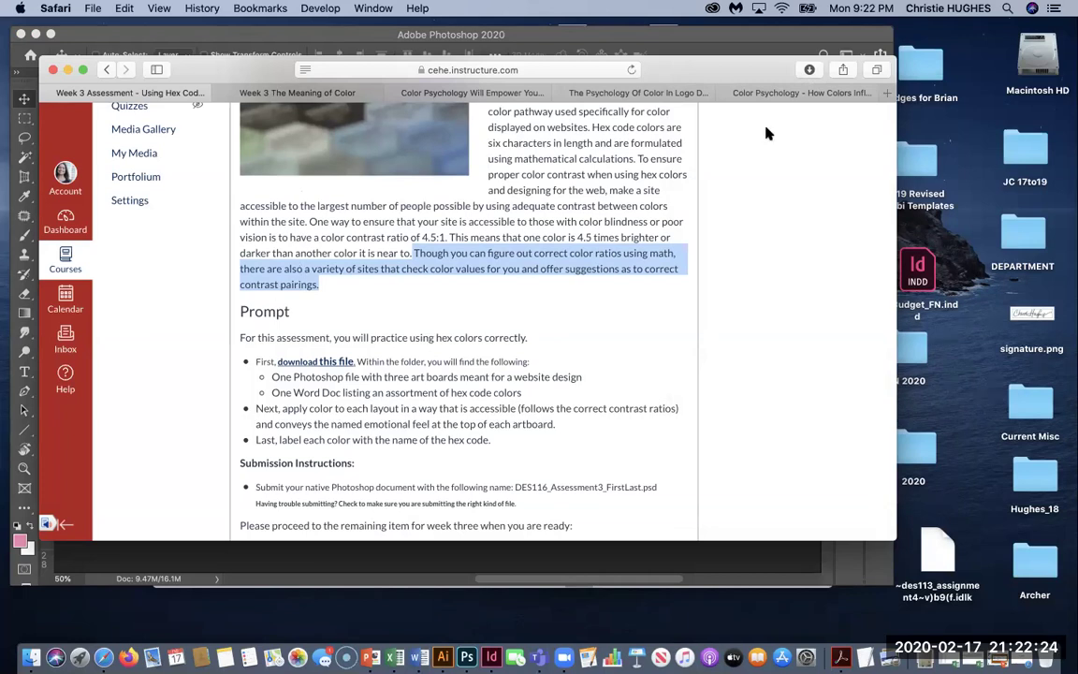
Step: Check the YouTube color psychology and logo design pages, then return to the Week 3 Assessment page
left_click_drag(711, 70, 716, 97)
left_click(796, 120)
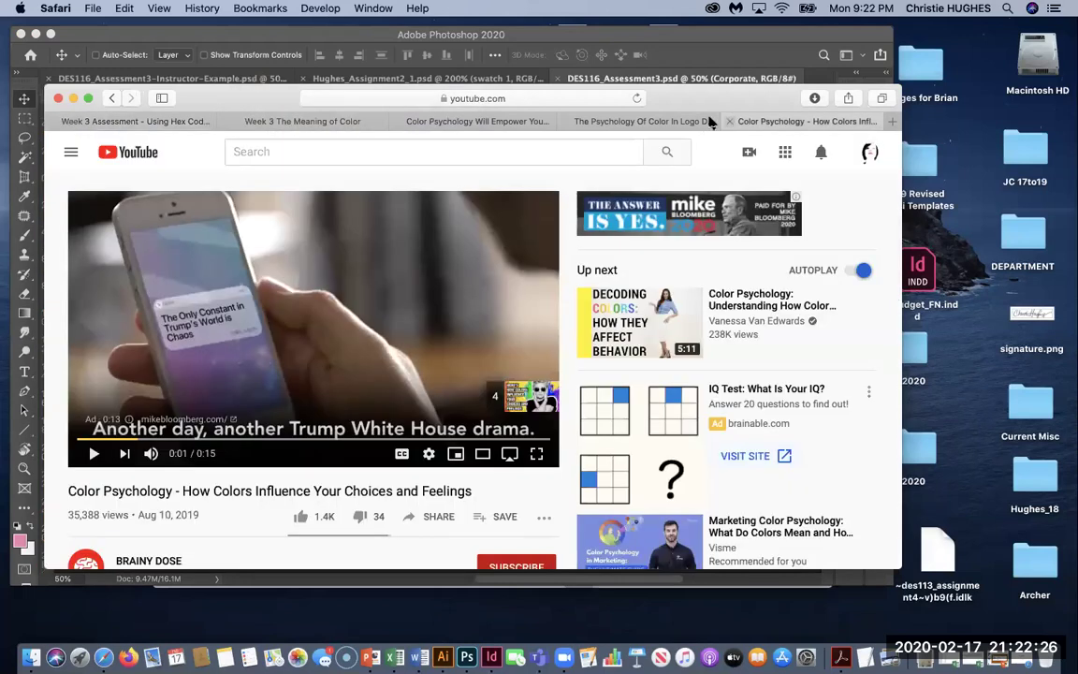
left_click(683, 124)
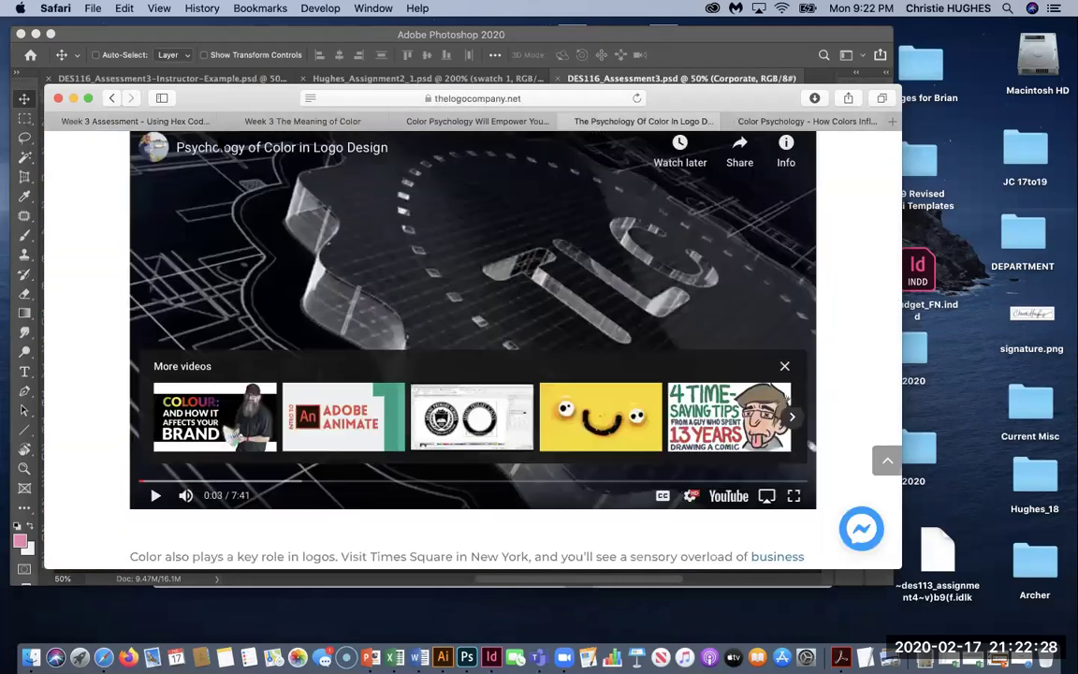
left_click(210, 120)
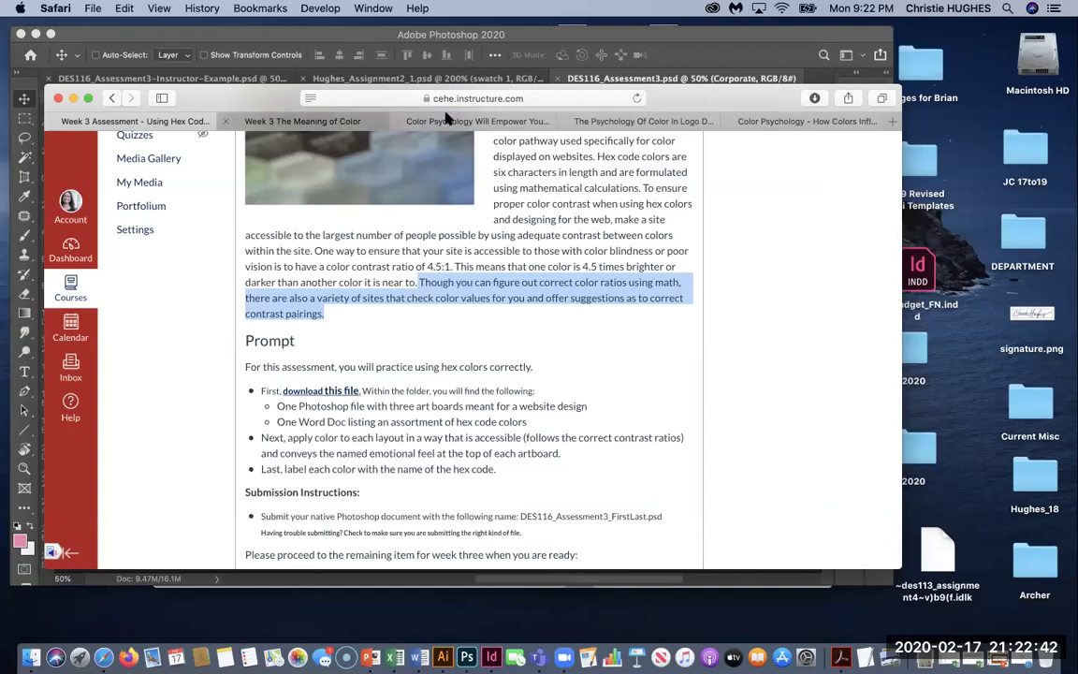
Step: Switch to the DES116 Week 3-2 presentation in PowerPoint and show The Hex Colors slide with its contrastchecker.com link and hex list
left_click(371, 657)
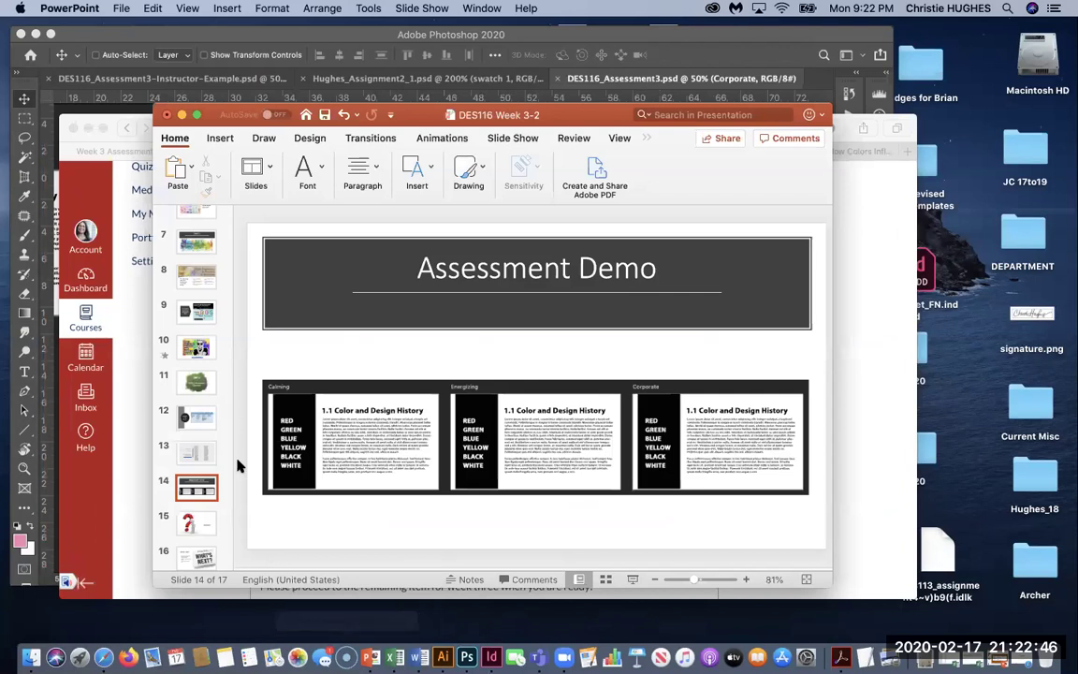
left_click(195, 456)
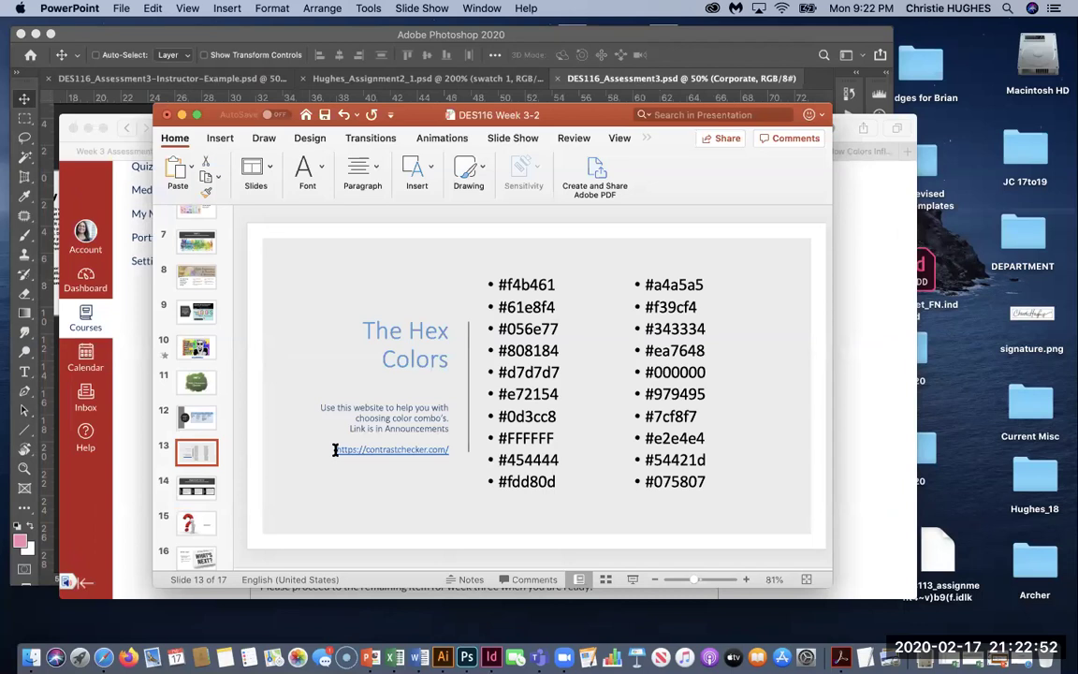
left_click(438, 449)
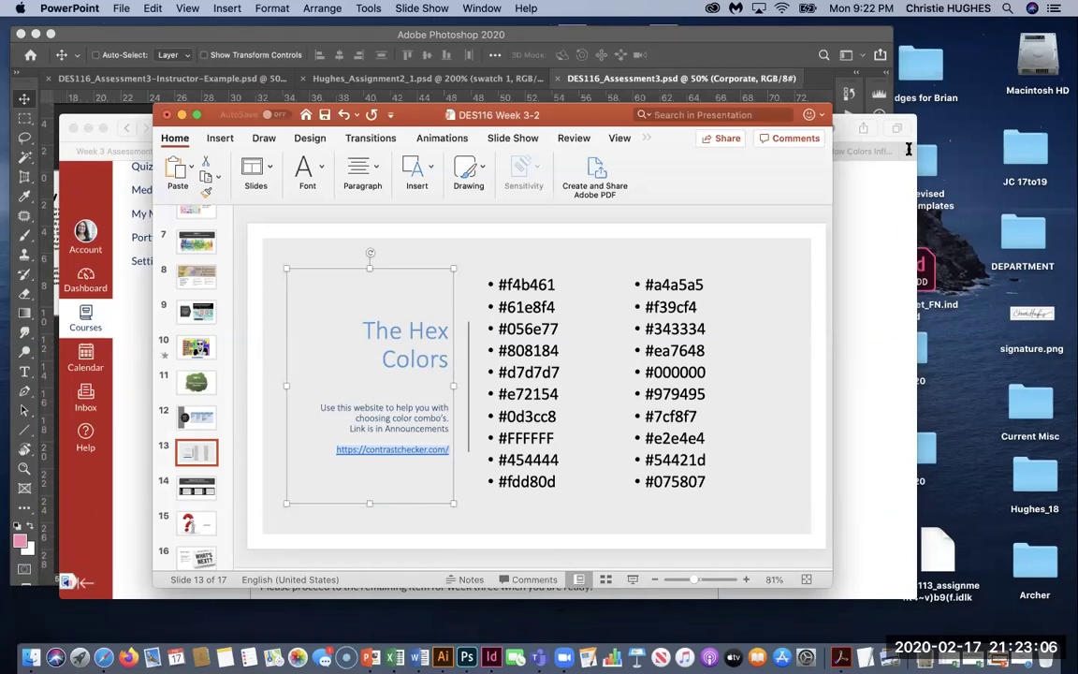
left_click(507, 351)
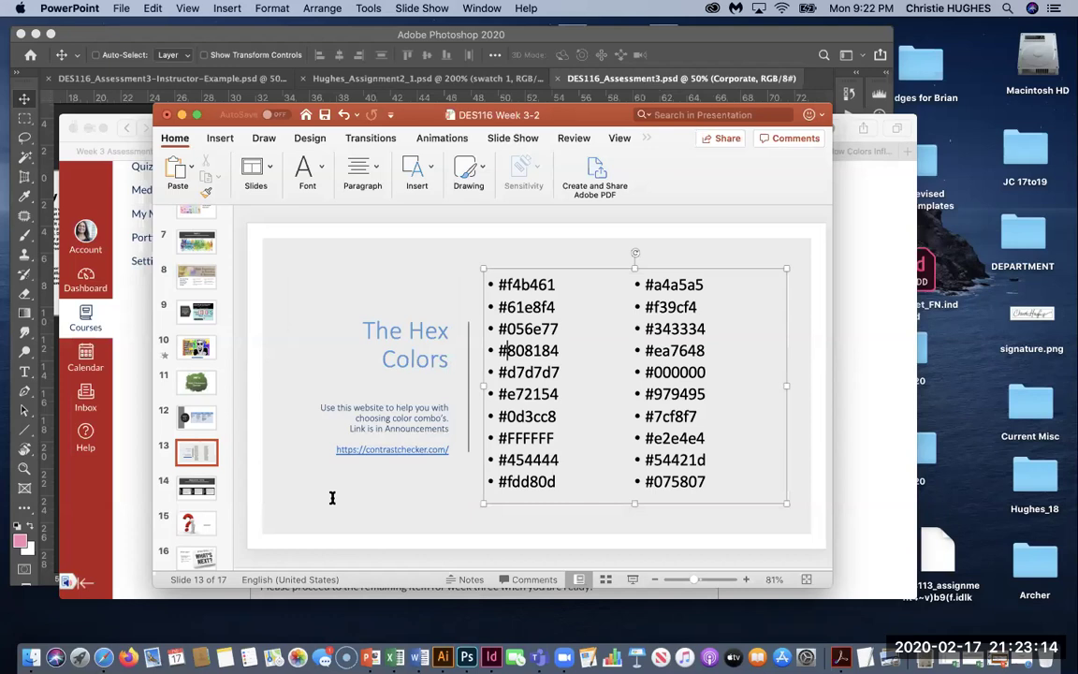
Step: Return to Safari and open contrastchecker.com in place of the YouTube color psychology page
key("super+Tab")
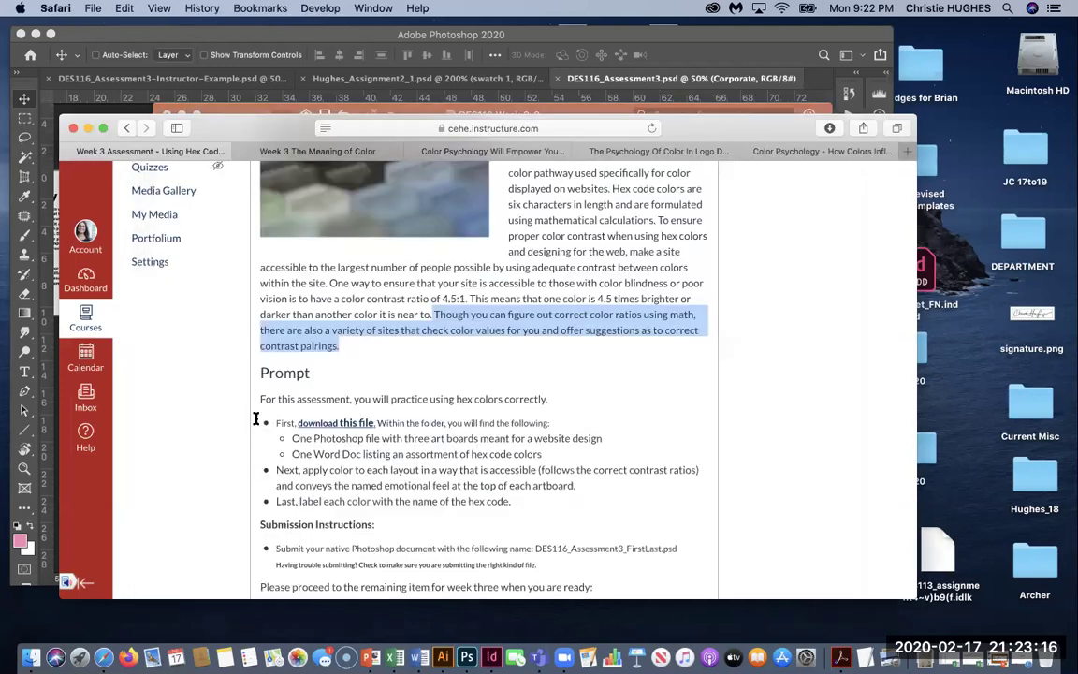
key("ctrl+shift+Tab")
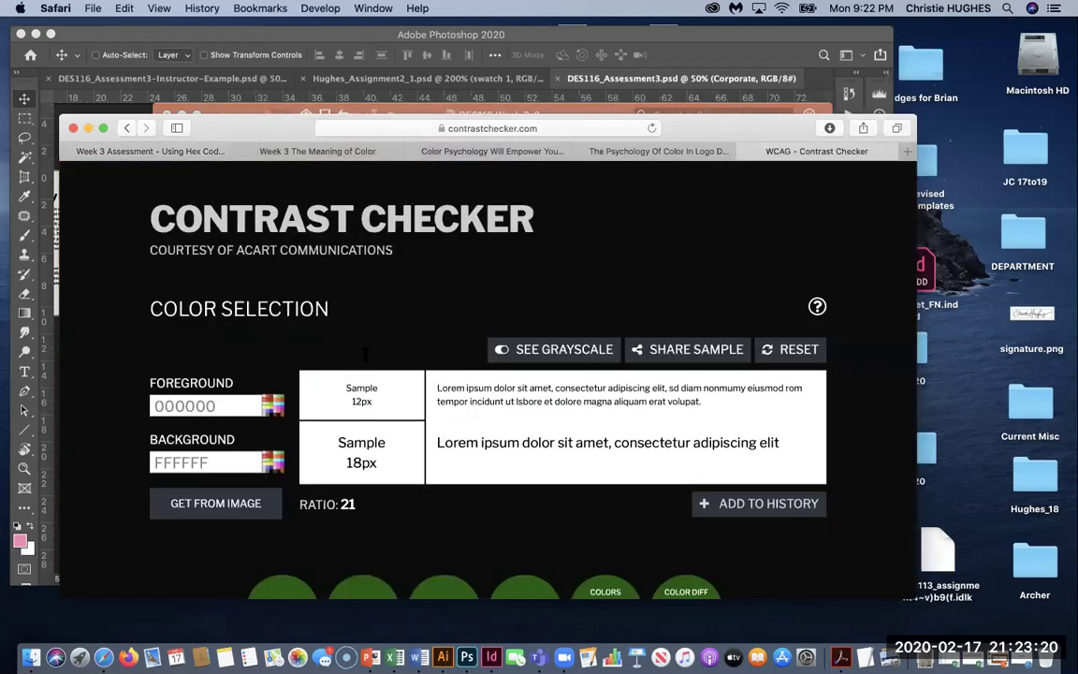
key("Tab")
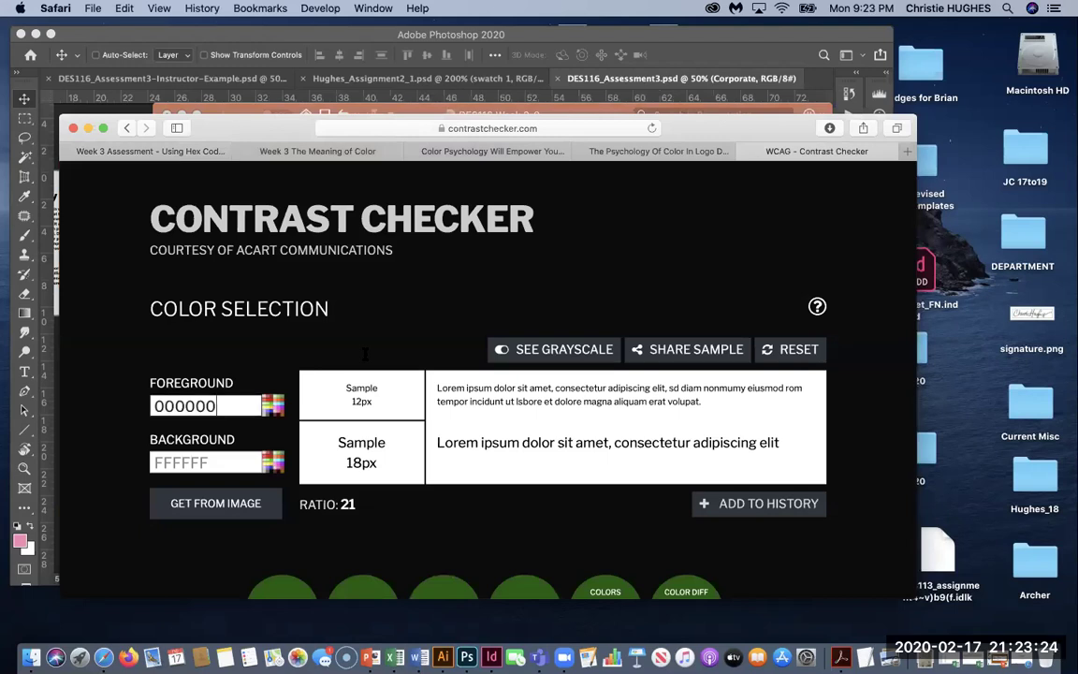
Step: Pick 27D681 as the foreground color and E6199B as the background color in the contrast checker
left_click(279, 403)
left_click(294, 401)
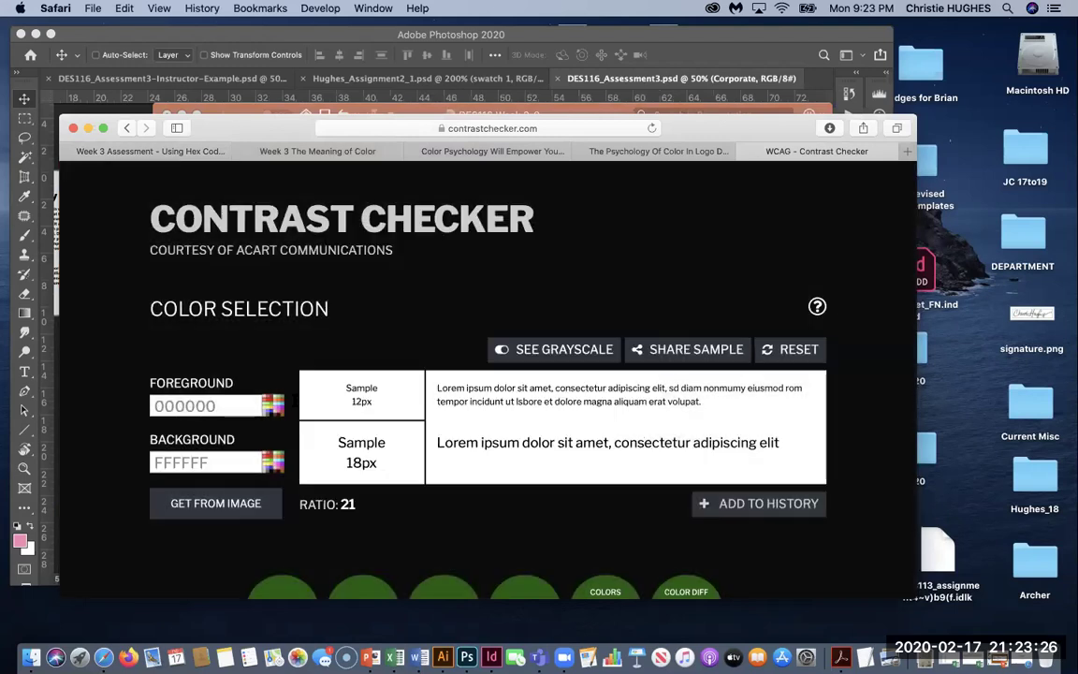
left_click(273, 403)
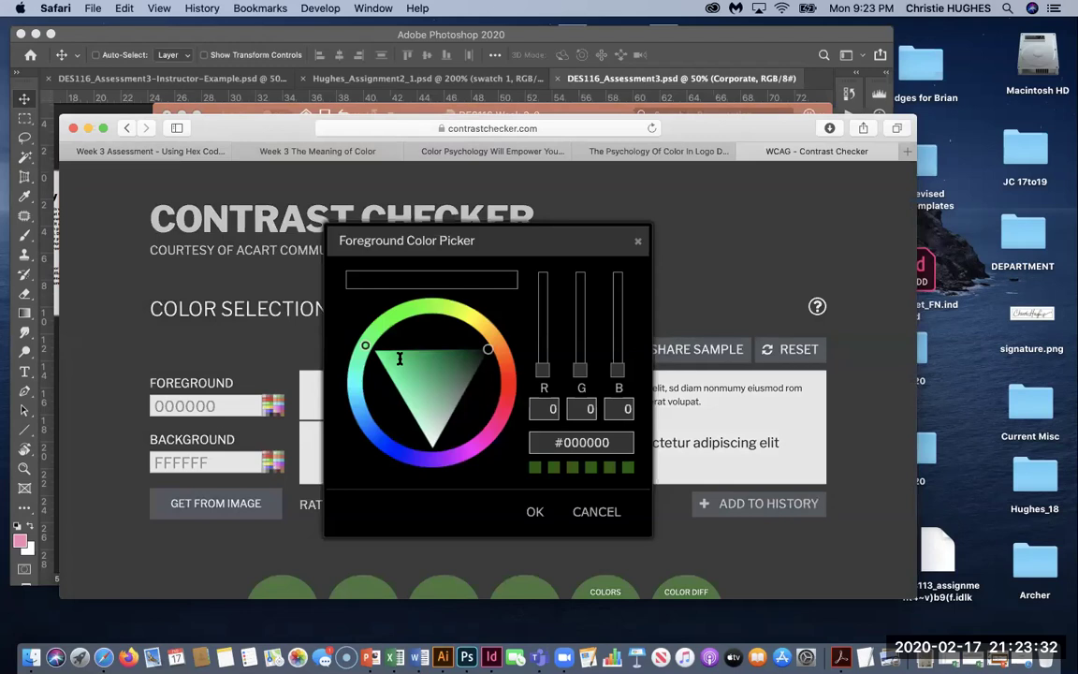
left_click_drag(400, 358, 472, 354)
left_click(257, 456)
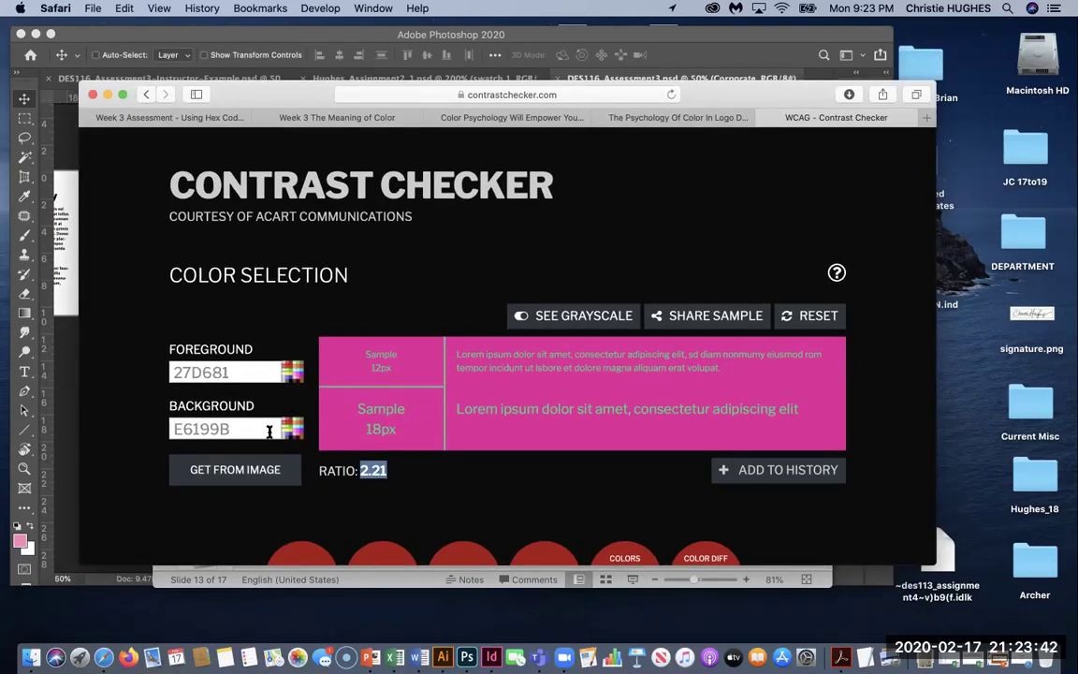
Step: Darken the contrast checker's background color to 3C142D
left_click(236, 389)
left_click(295, 430)
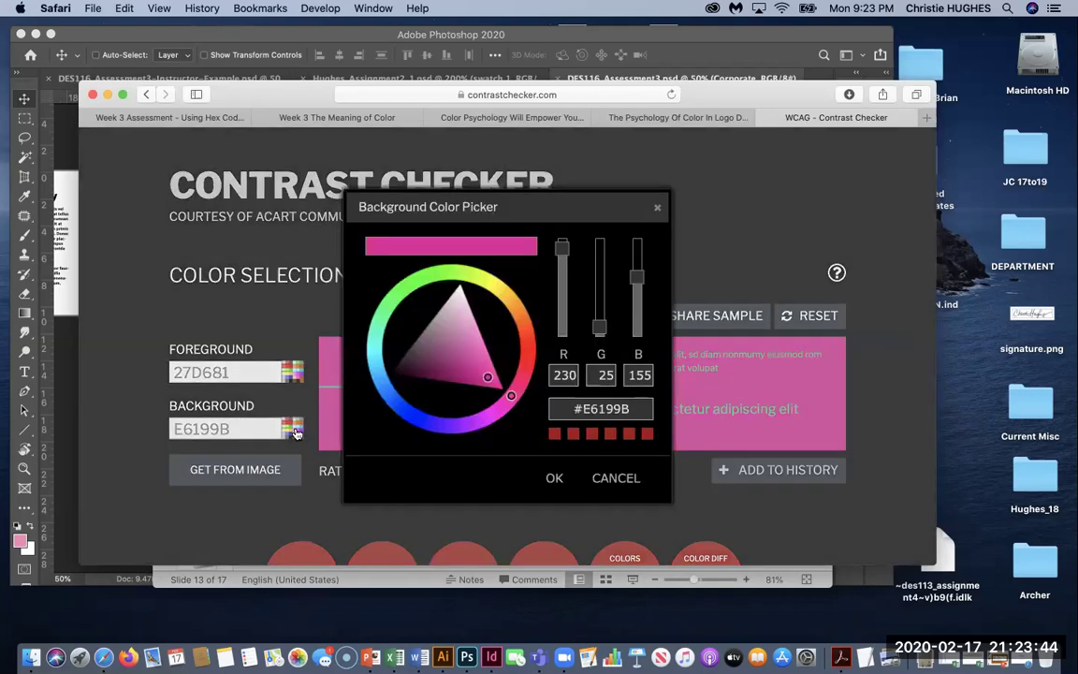
left_click_drag(487, 377, 414, 369)
left_click(554, 478)
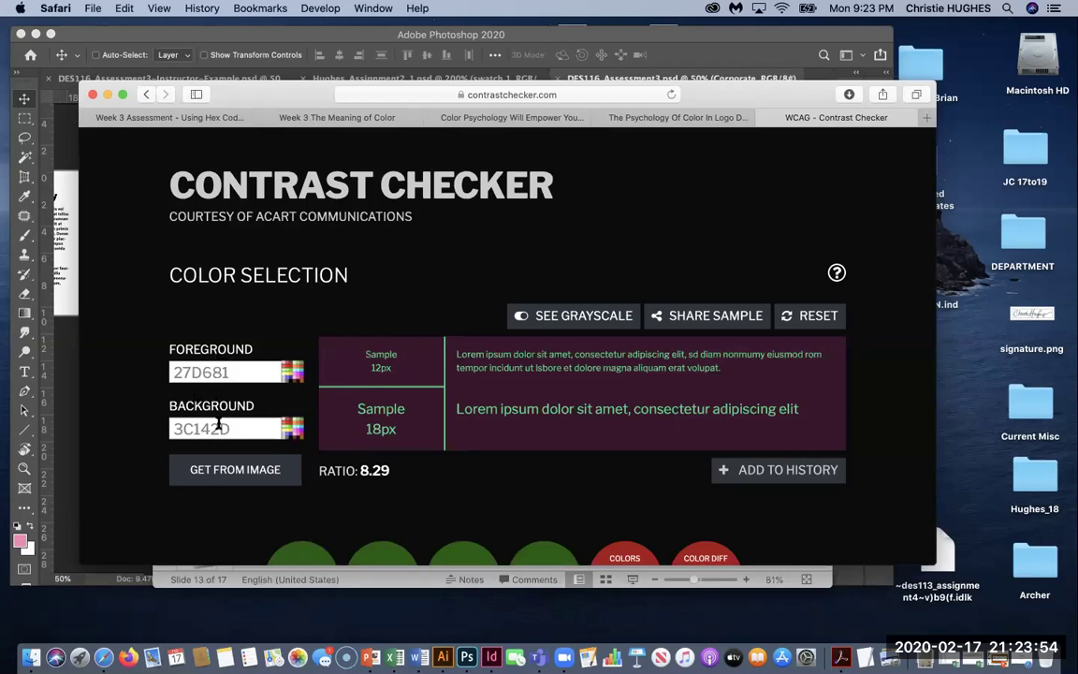
Step: Move the Safari window down, bring Photoshop forward and show the Calming, Energizing and Corporate artboards of DES116_Assessment3.psd
left_click_drag(276, 108, 281, 394)
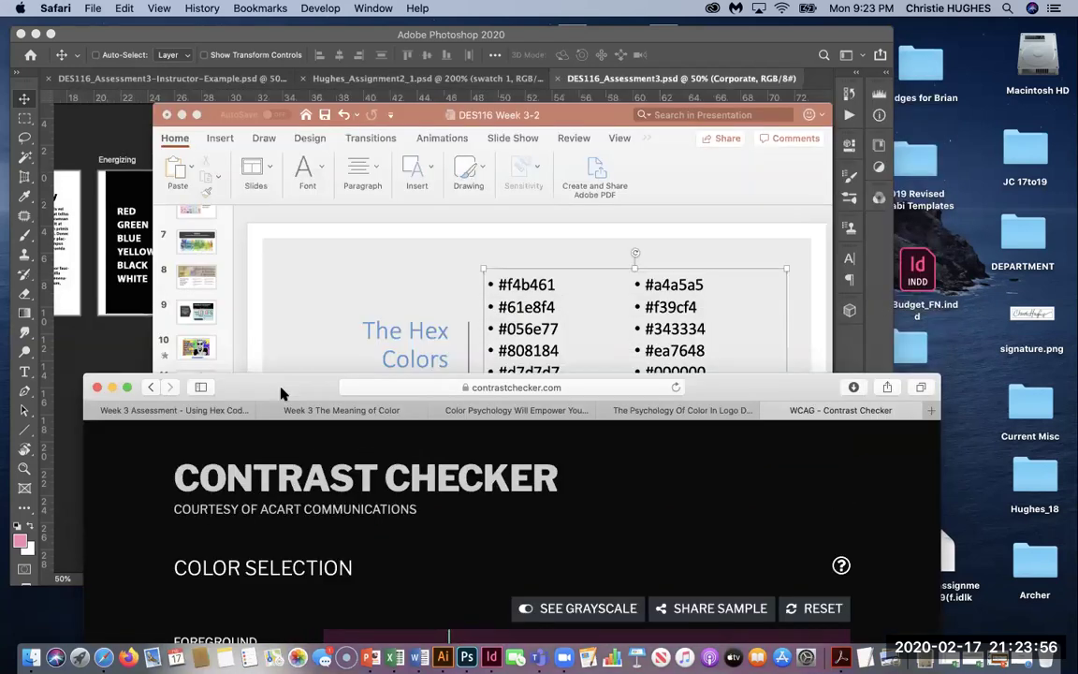
left_click(165, 30)
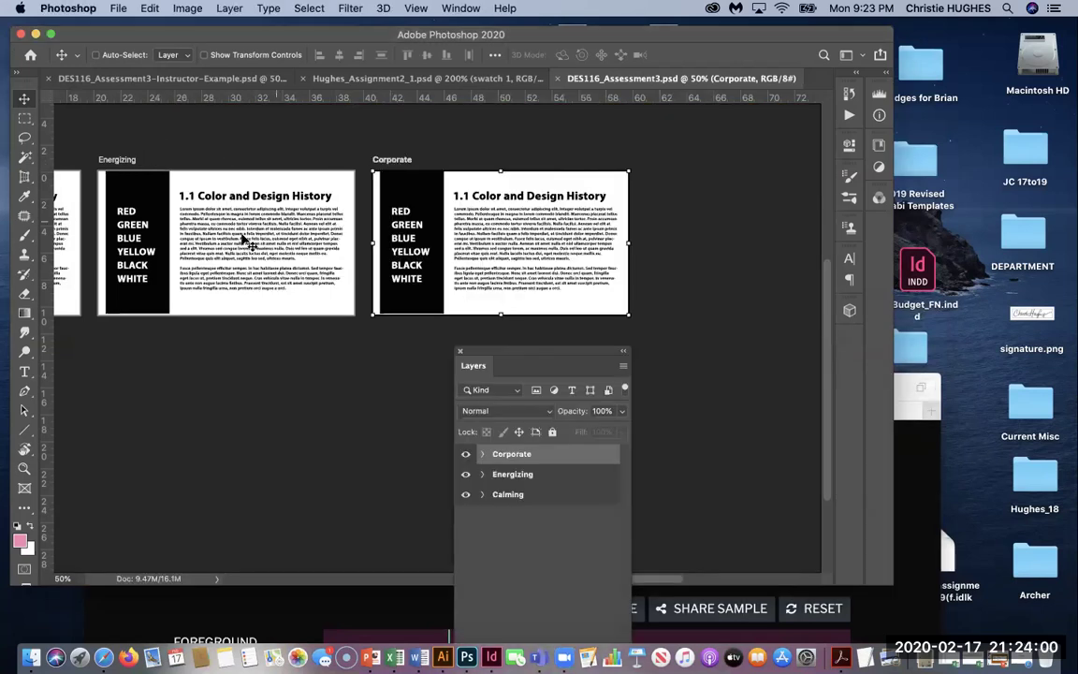
scroll(245, 240, "left", 5)
scroll(245, 240, "left", 1)
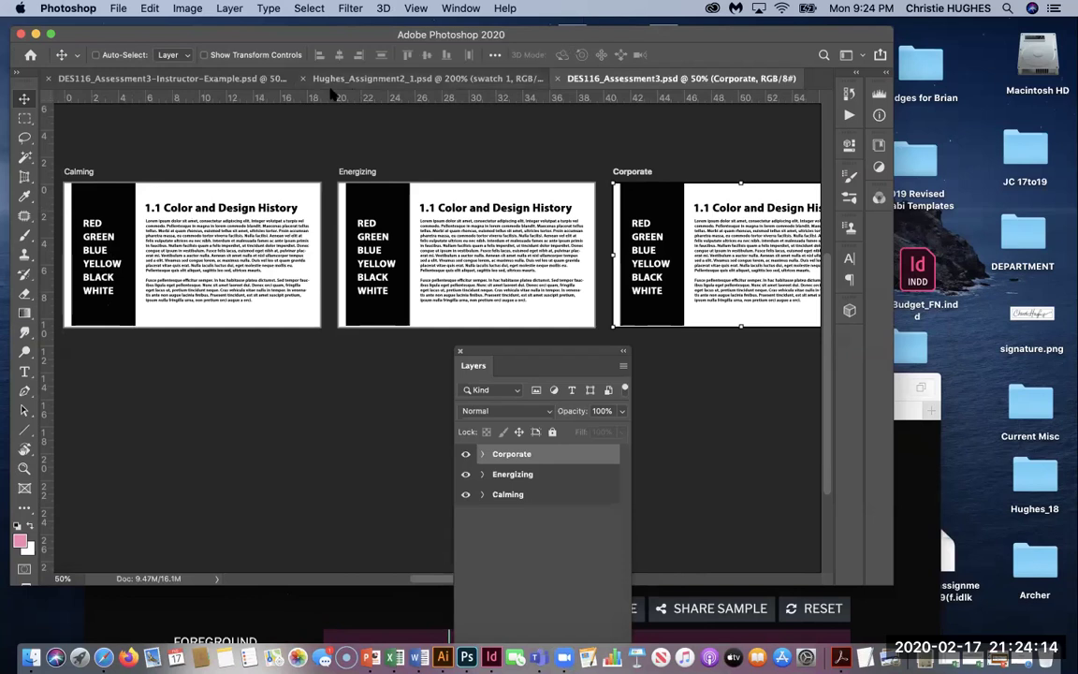
Step: Switch to DES116_Assessment3-Instructor-Example.psd and review the hex color labels on its Calming, Energizing and Corporate artboards
left_click(367, 80)
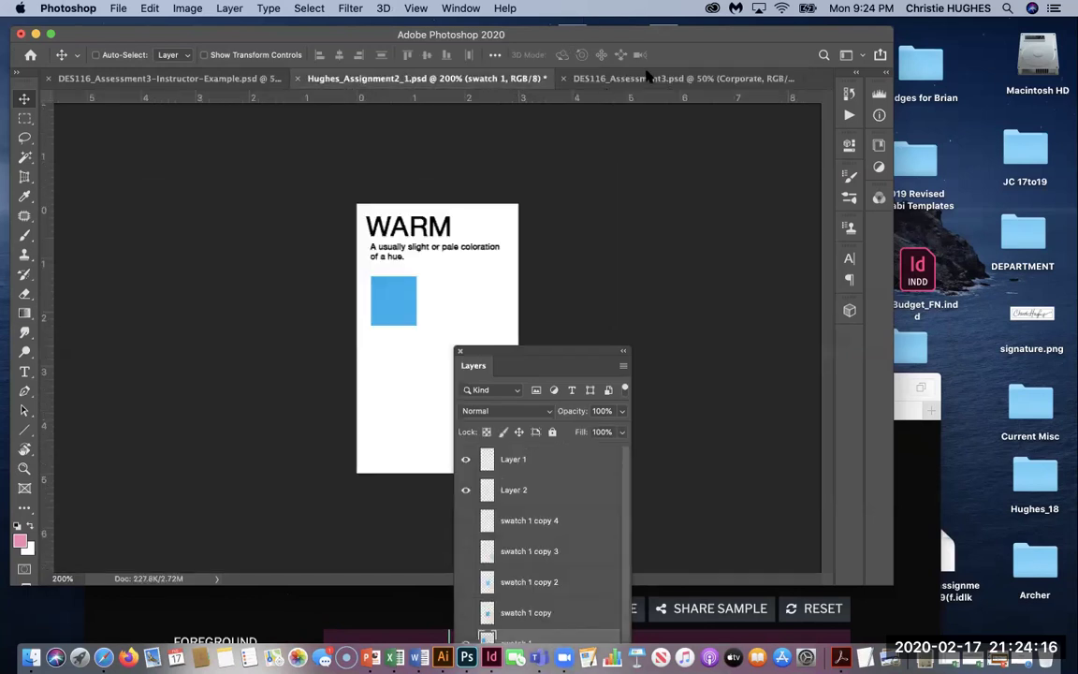
key("ctrl+Tab")
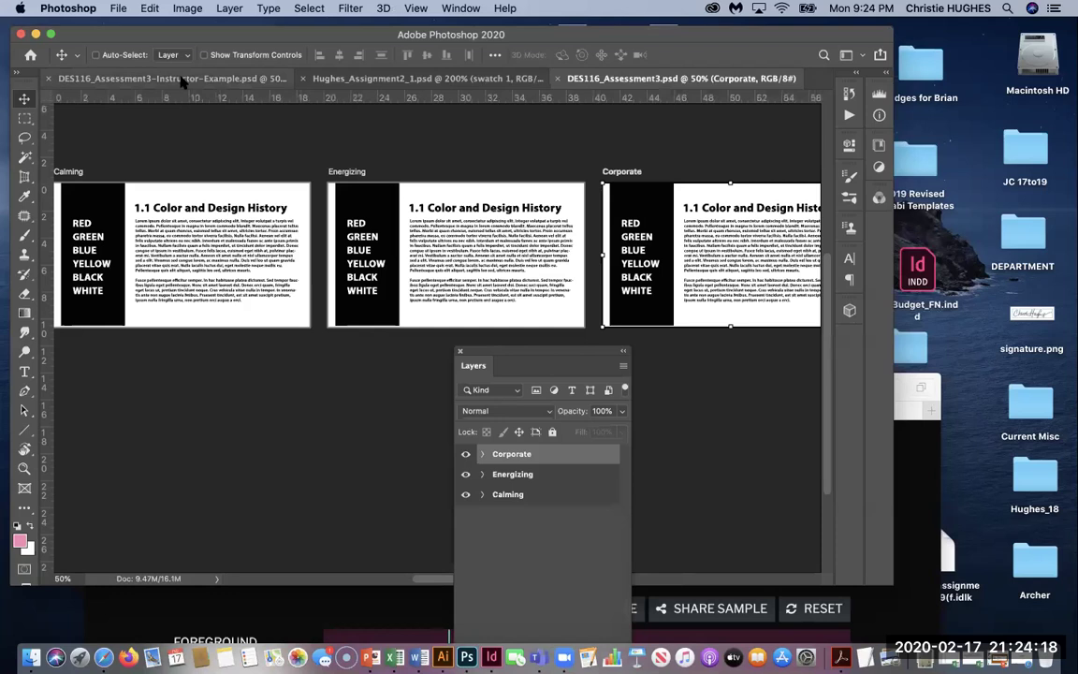
left_click(183, 81)
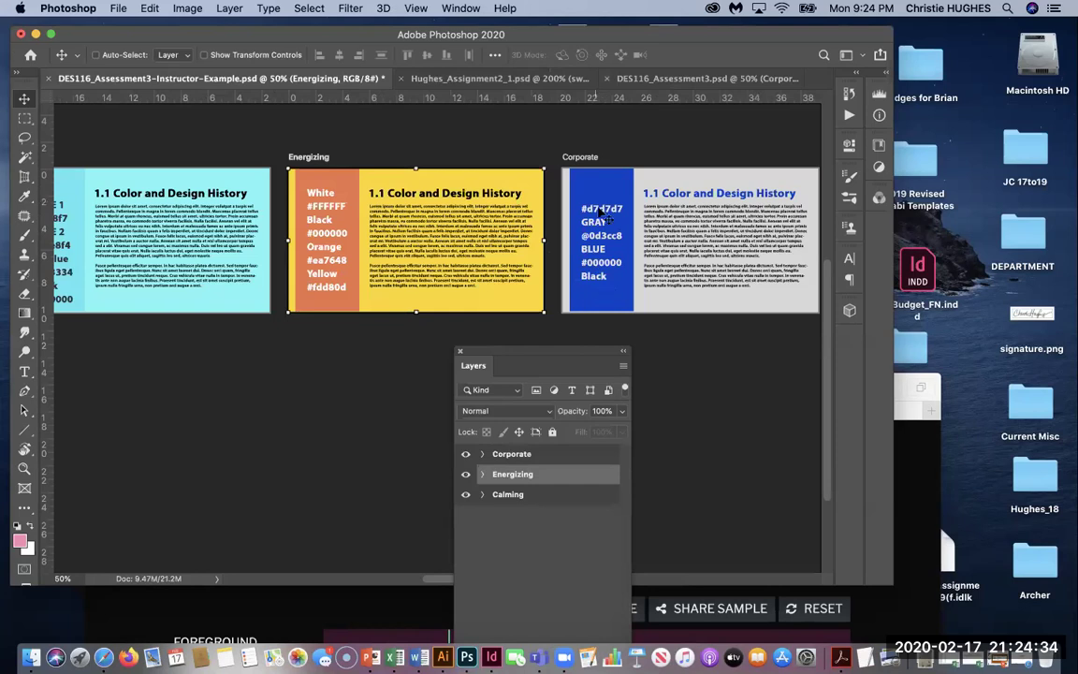
scroll(292, 254, "left", 5)
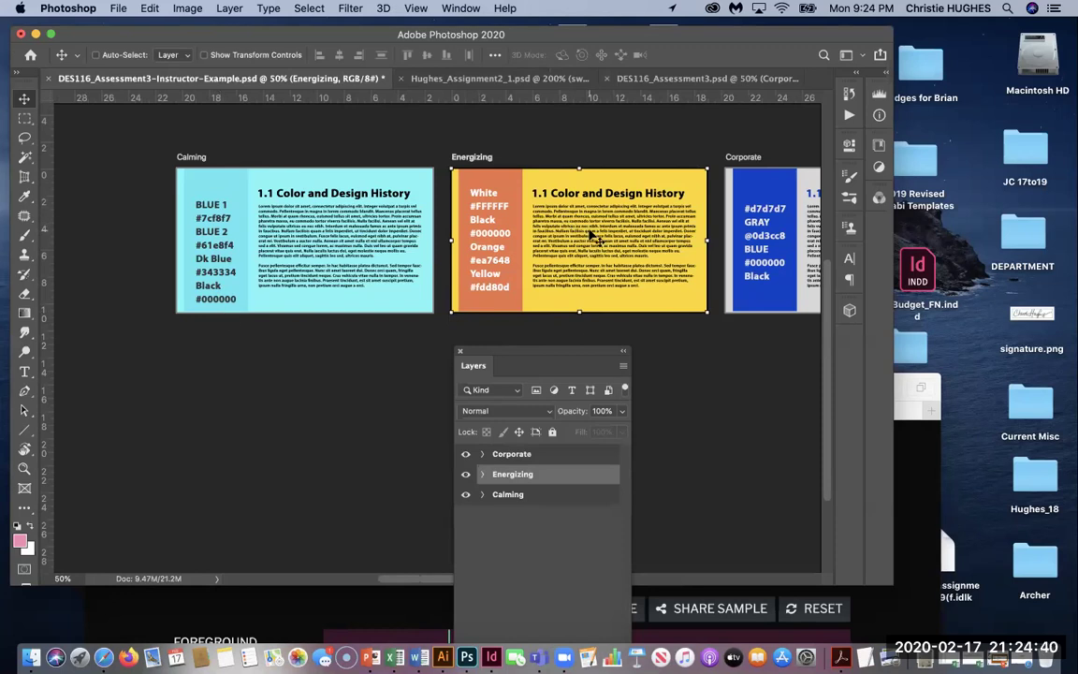
scroll(552, 232, "right", 4)
scroll(592, 236, "left", 1)
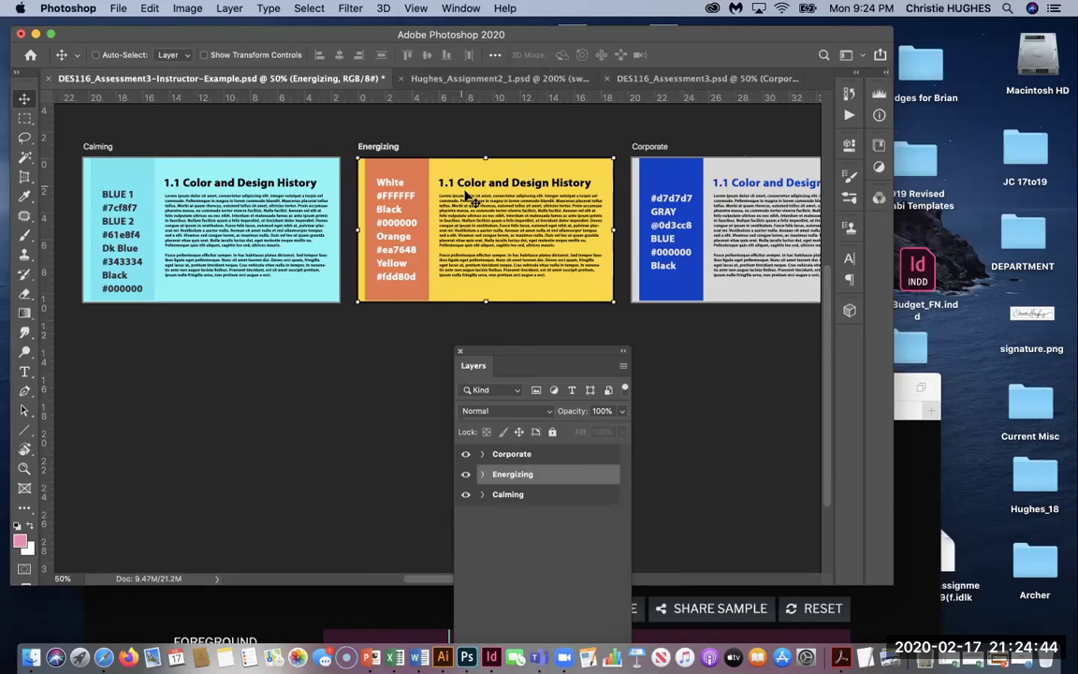
Step: Shift the Photoshop window slightly, check the Assessment Demo slide in PowerPoint, and return to the instructor example in Photoshop
left_click_drag(232, 37, 254, 53)
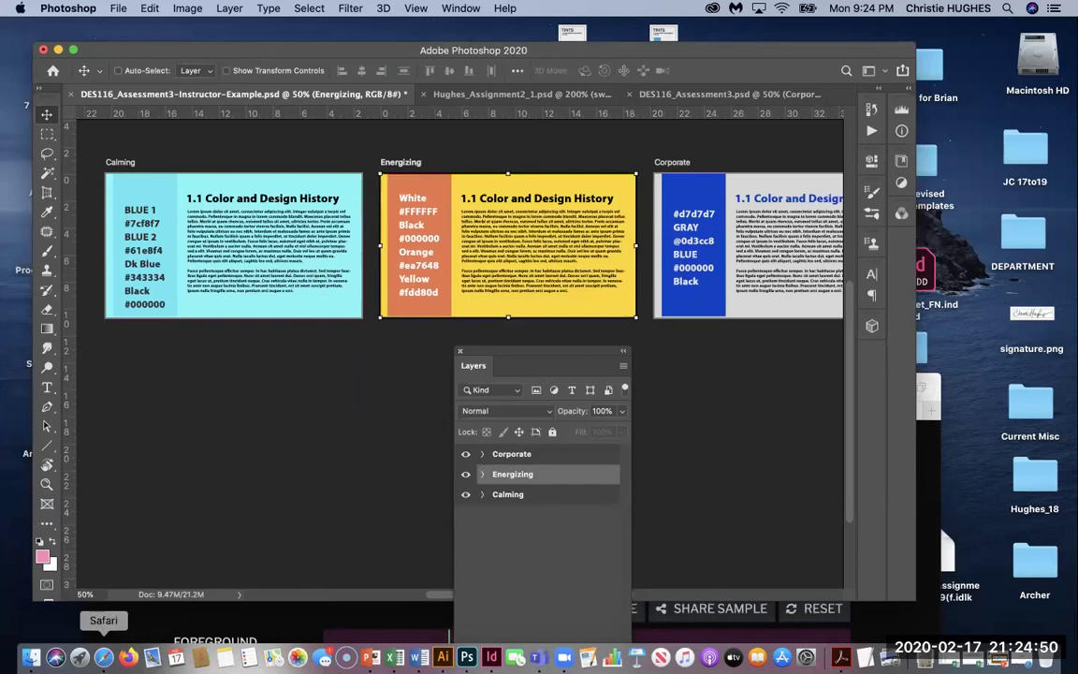
left_click(371, 657)
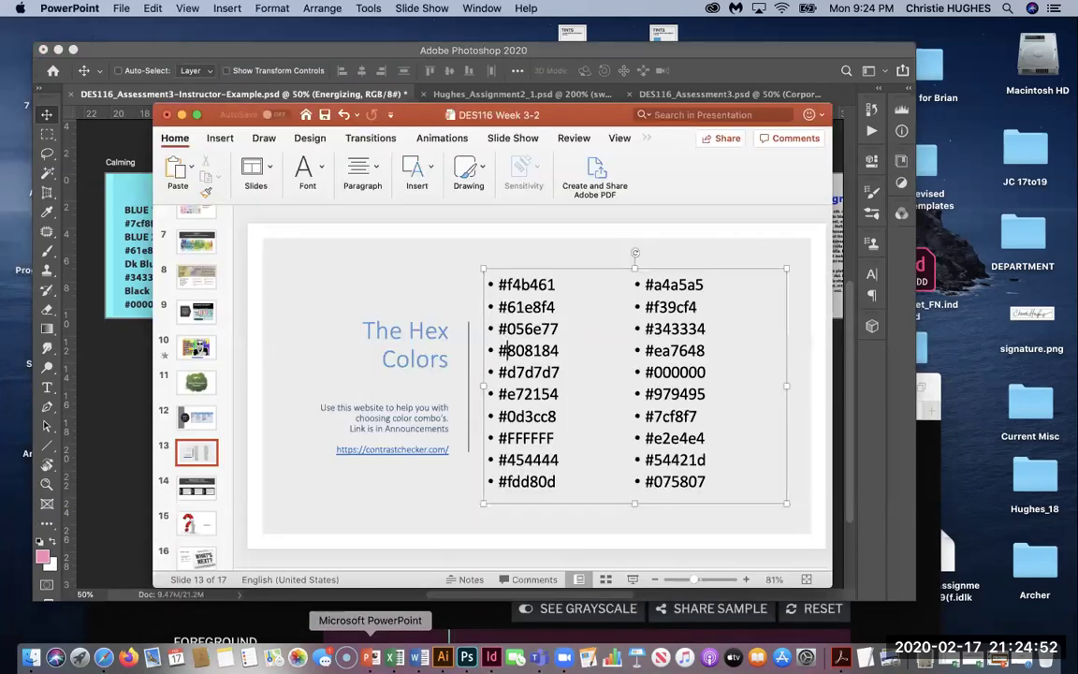
left_click(197, 493)
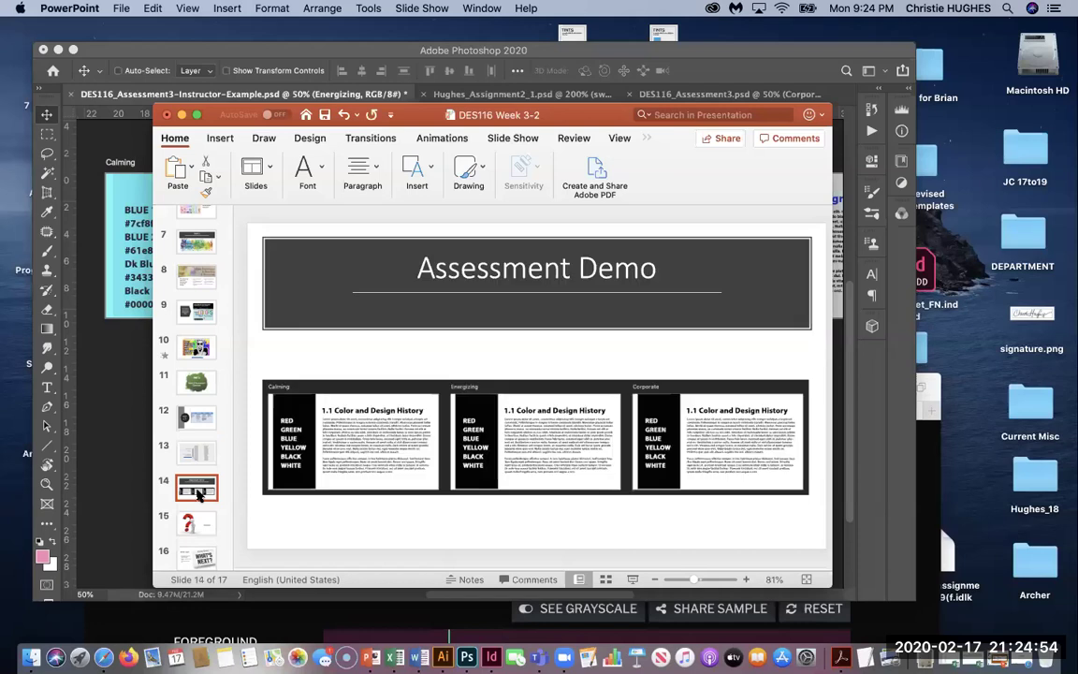
left_click(204, 510)
left_click(197, 485)
left_click(134, 361)
scroll(726, 259, "right", 1)
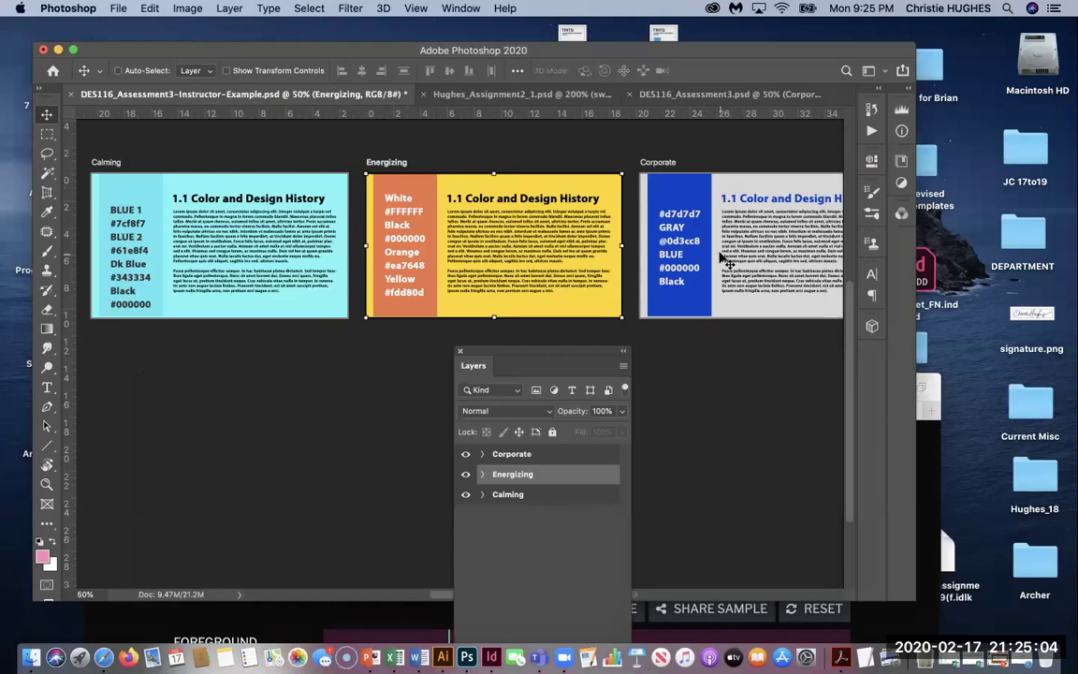
Step: Move the Layers panel toward the Calming artboard, then expand and collapse the Corporate artboard's layers in the instructor example
left_click_drag(551, 350, 337, 258)
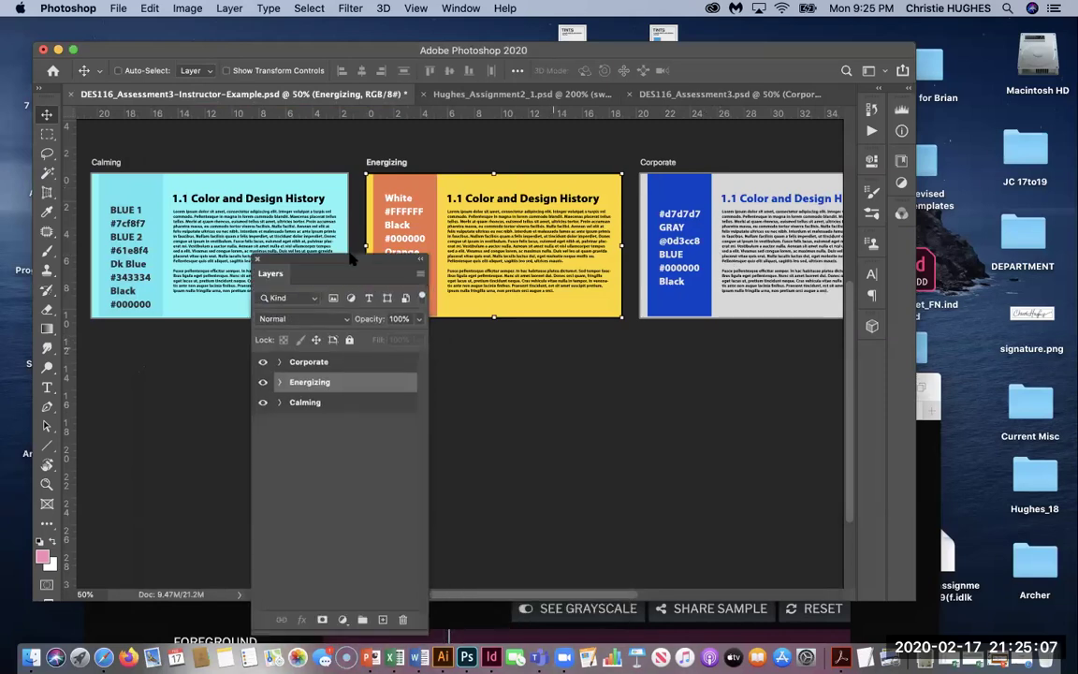
left_click(278, 363)
left_click(279, 362)
Step: Switch to DES116_Assessment3.psd, inspect and collapse the Corporate artboard's layers, and expand the Energizing artboard's layers
left_click(690, 98)
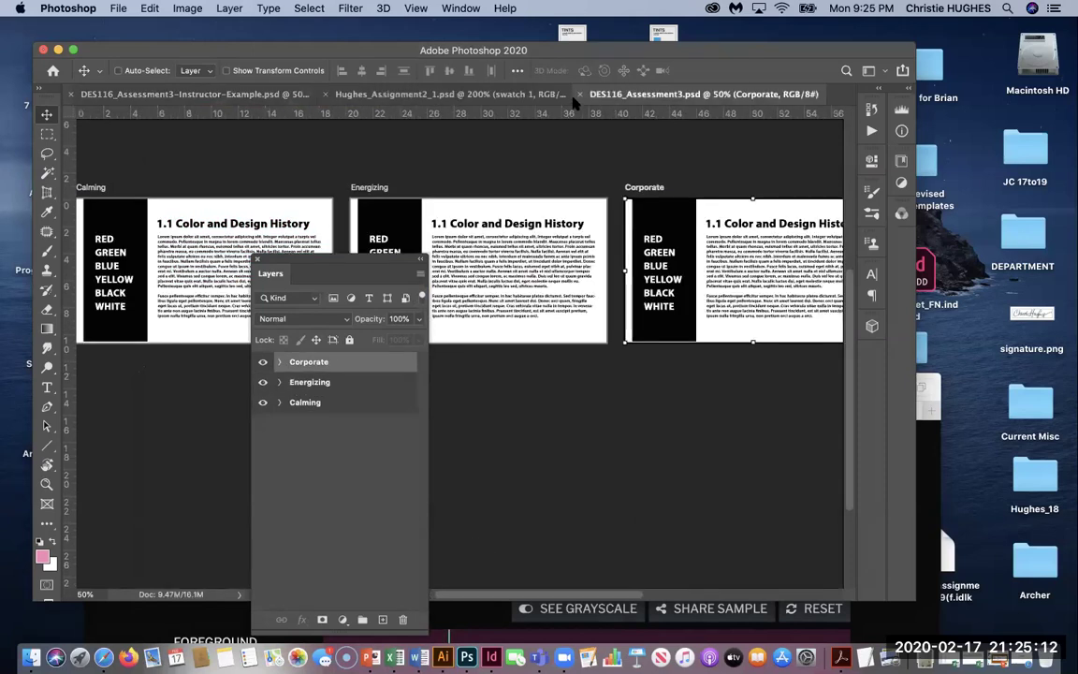
left_click(279, 362)
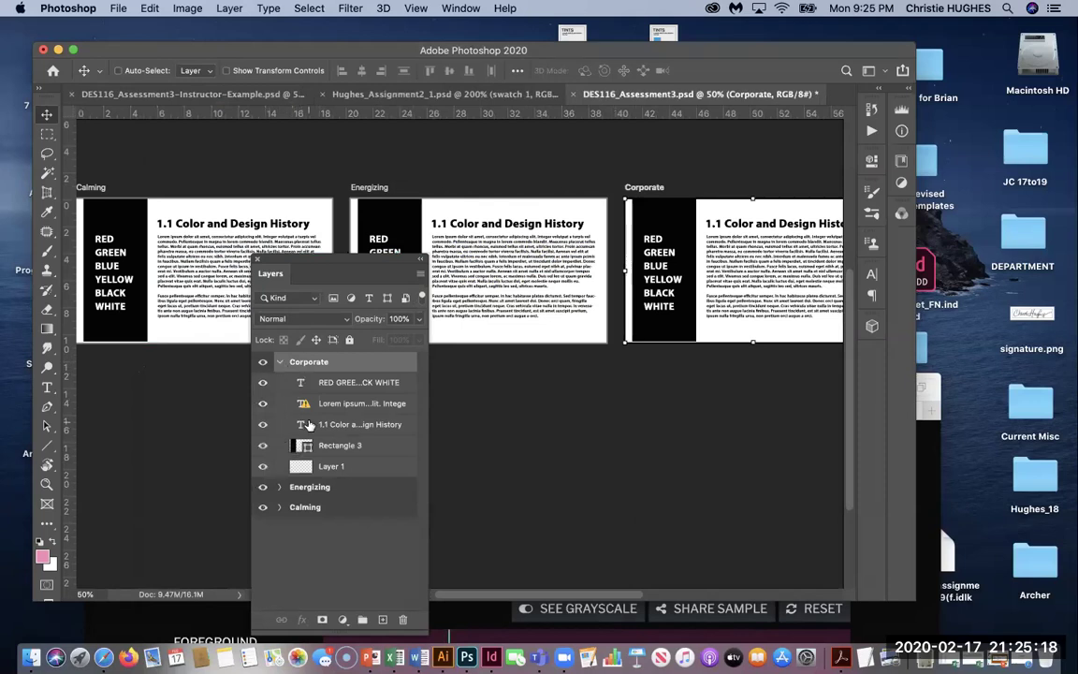
left_click(279, 361)
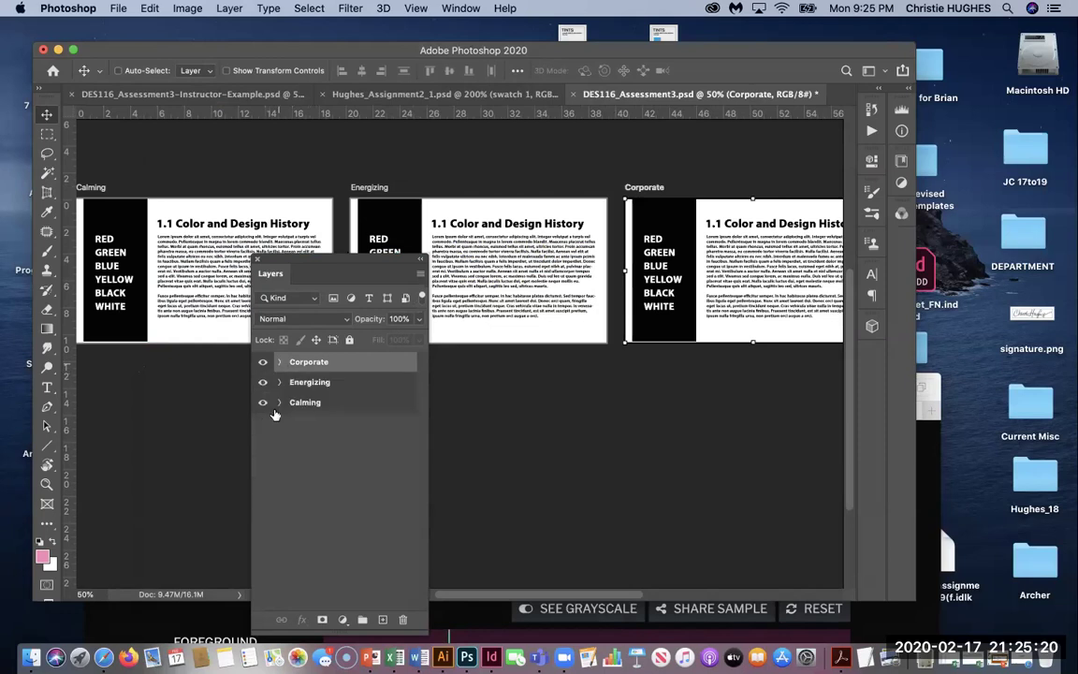
left_click(279, 382)
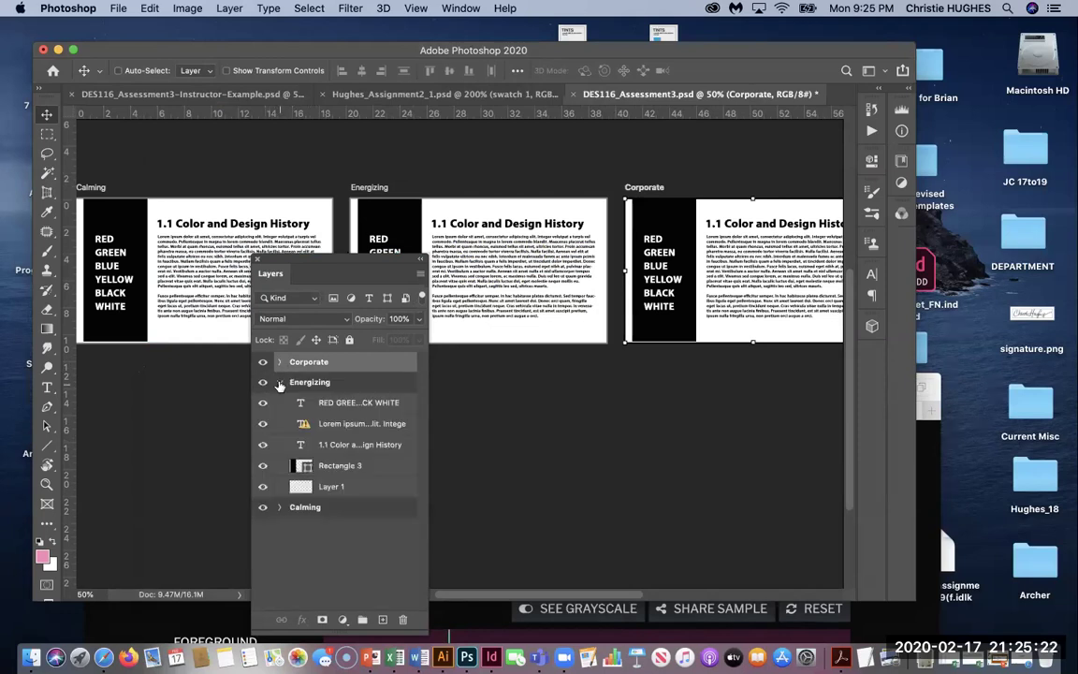
Step: Collapse the Energizing artboard's layers in DES116_Assessment3.psd, and expand the Calming artboard's layers to examine them before collapsing that group as well
left_click(278, 382)
left_click_drag(297, 277, 137, 366)
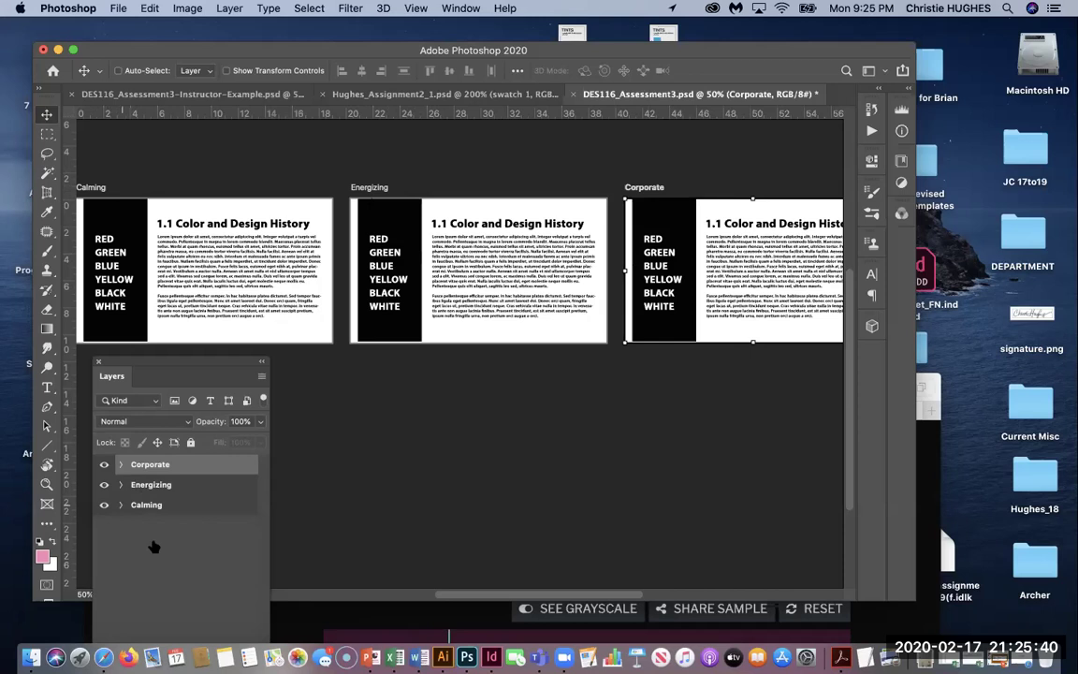
left_click(120, 505)
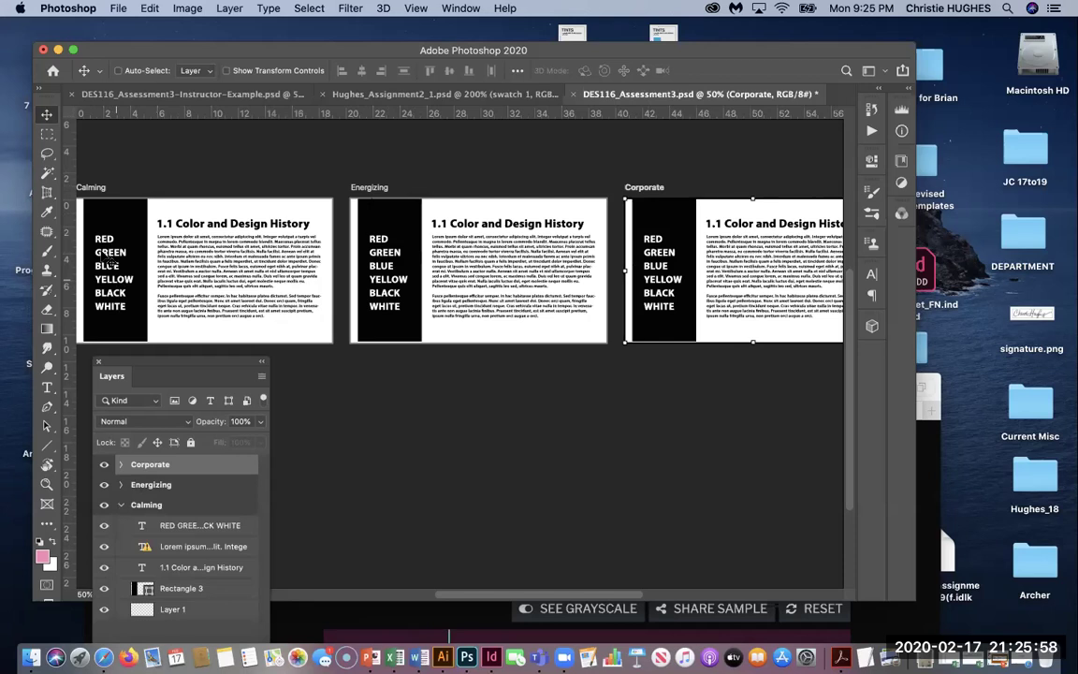
left_click_drag(185, 368, 246, 186)
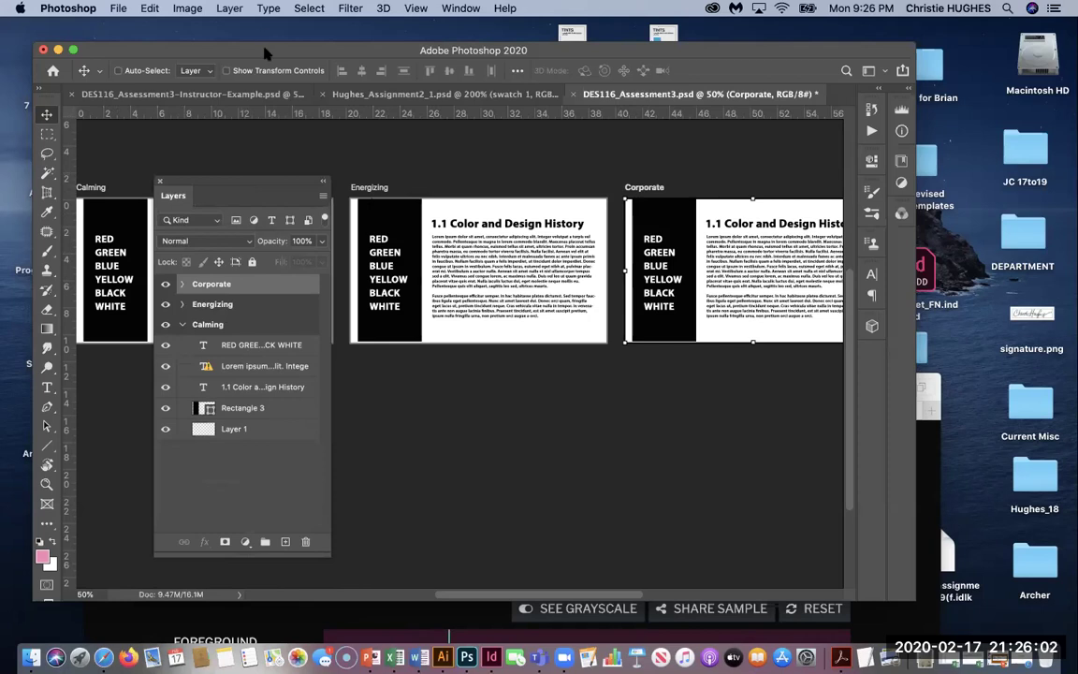
left_click_drag(265, 54, 252, 41)
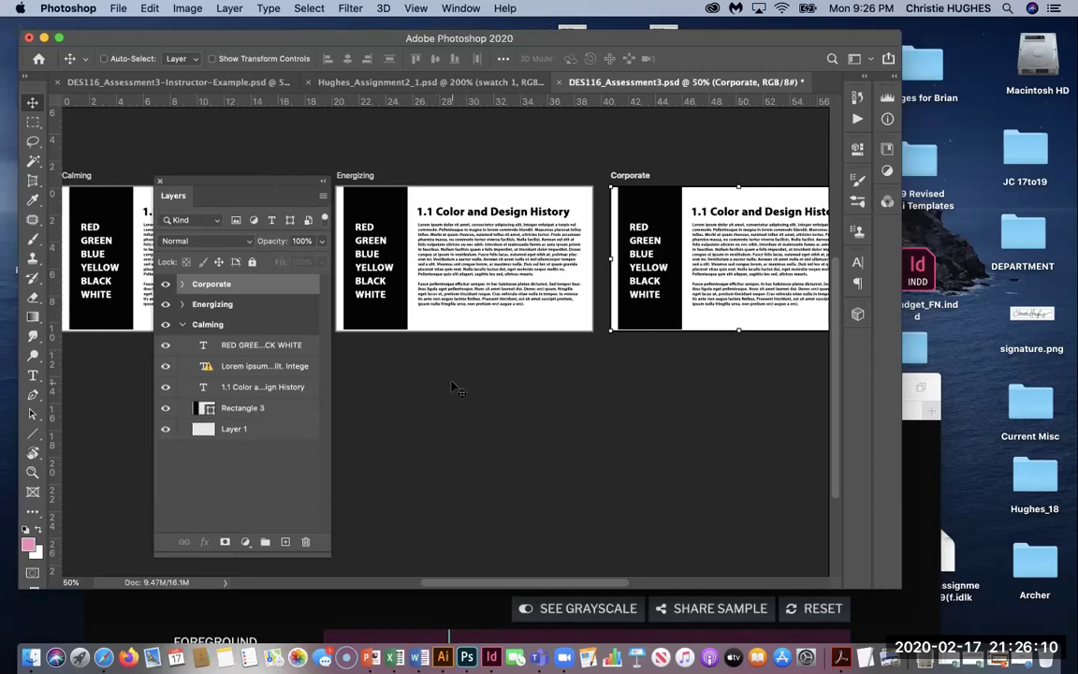
mouse_move(239, 39)
left_mouse_down()
mouse_move(241, 64)
mouse_move(232, 45)
left_mouse_up()
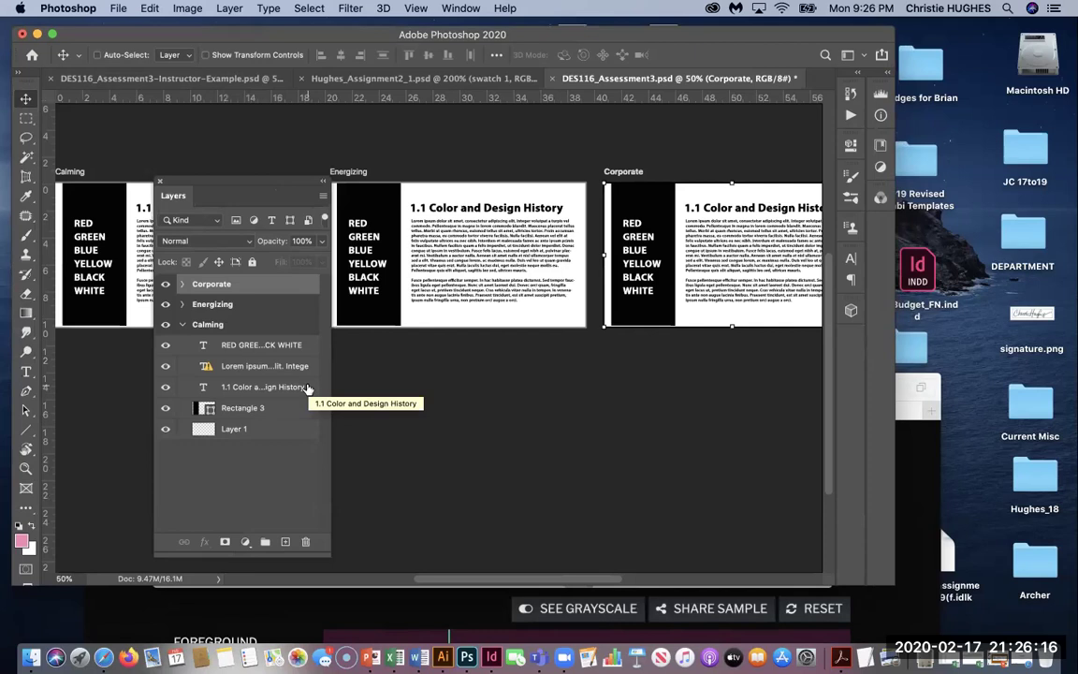
left_click(182, 324)
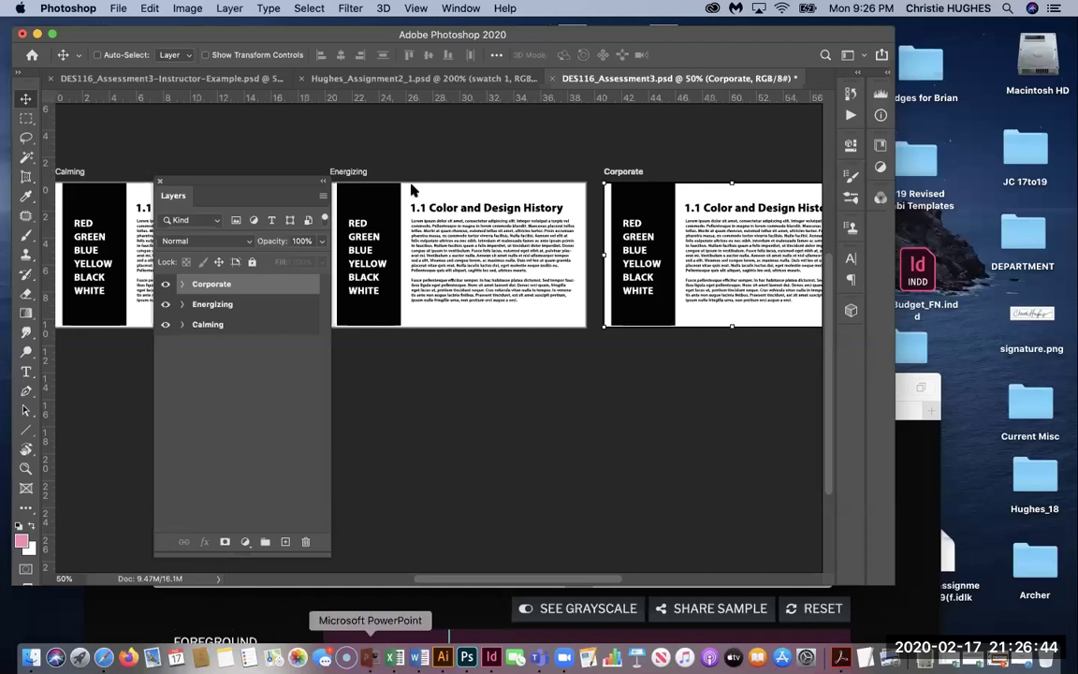
Step: Check the Questions slide in PowerPoint and switch back to the instructor example in Photoshop
left_click(370, 657)
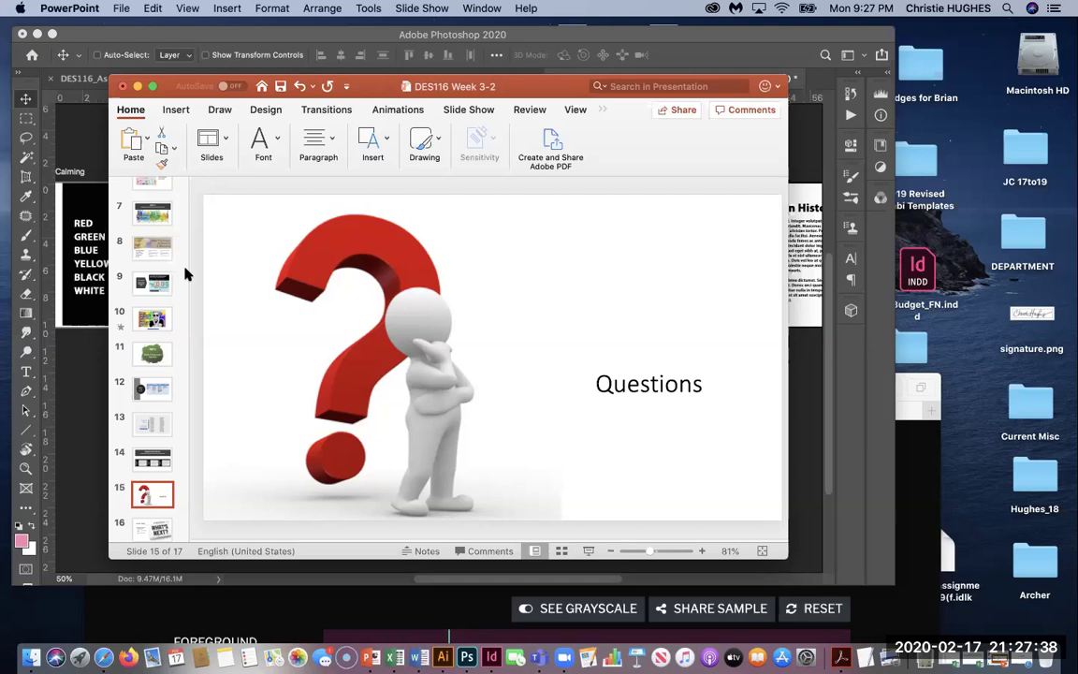
key("super+Tab")
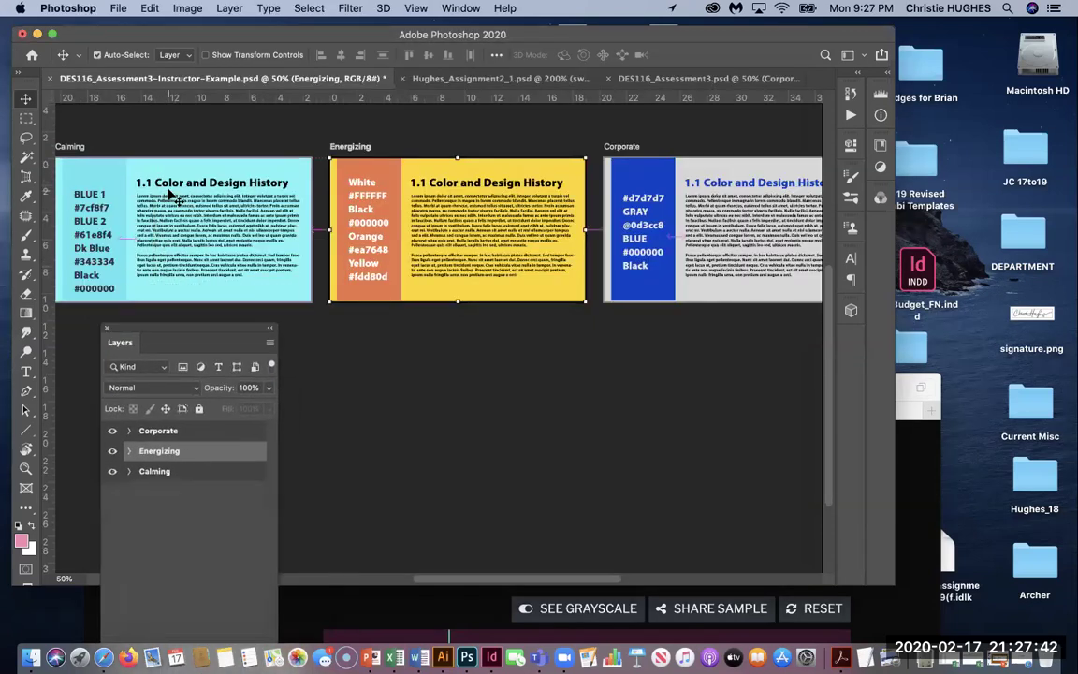
Step: Shorten the Layers panel in the instructor example and place it just below the Calming artboard
key("super+equal")
left_click_drag(191, 330, 142, 114)
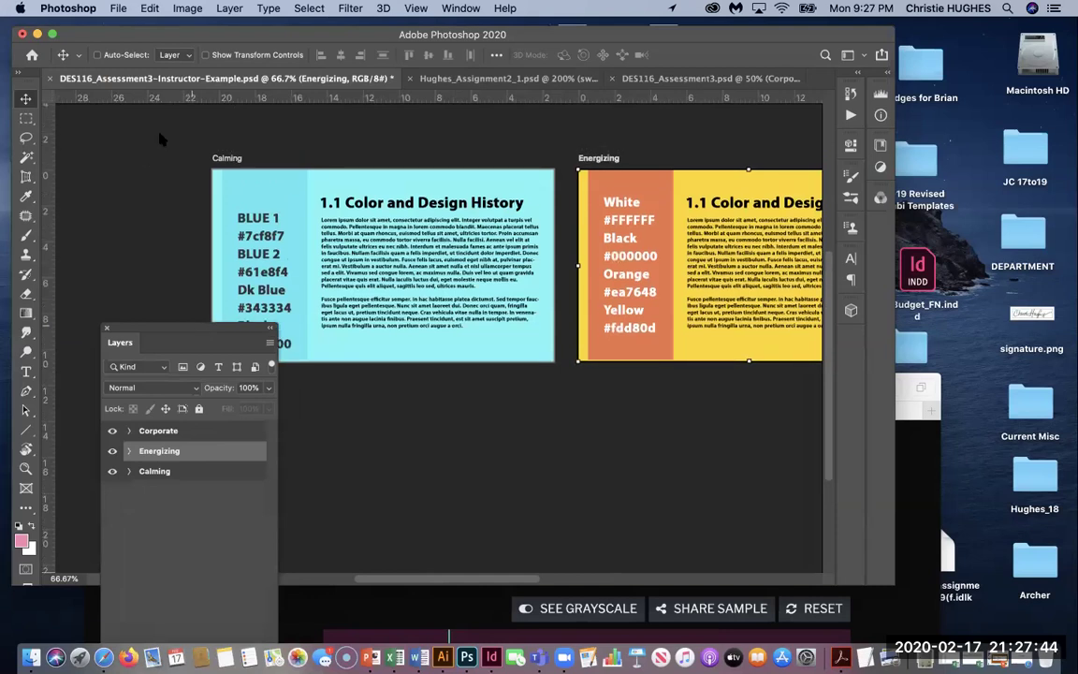
left_click_drag(243, 510, 225, 321)
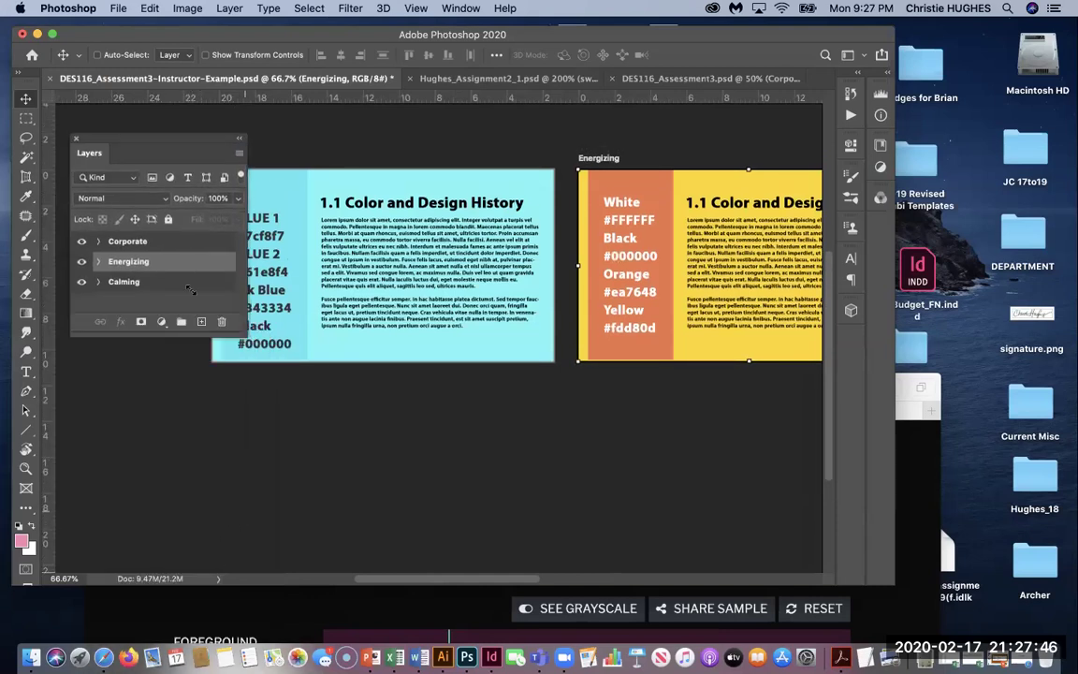
left_click_drag(189, 139, 183, 387)
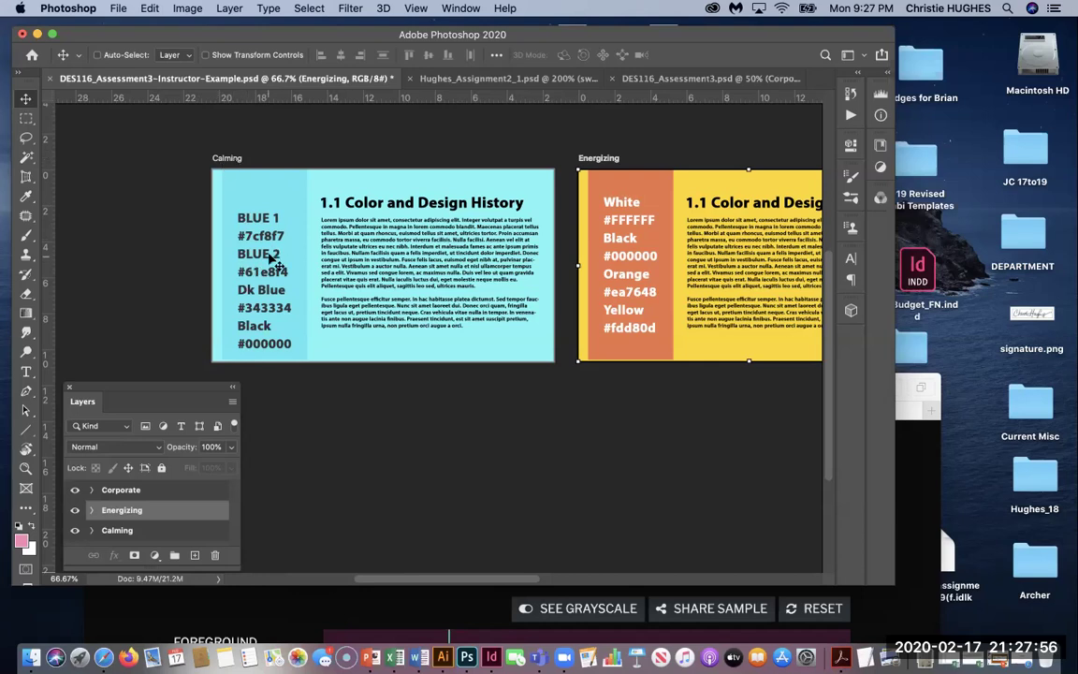
Step: Expand the Calming artboard's layers, enlarge the Layers panel to show them all, and select the hex color label text layer
left_click(91, 530)
left_click_drag(127, 385, 132, 289)
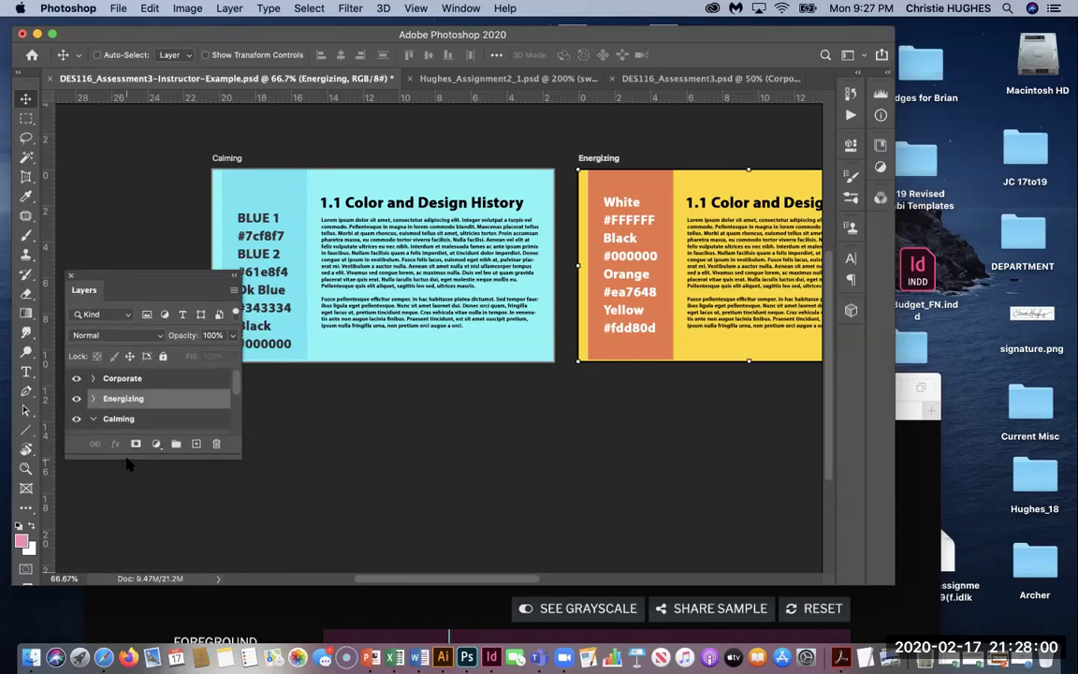
left_click_drag(126, 525, 128, 562)
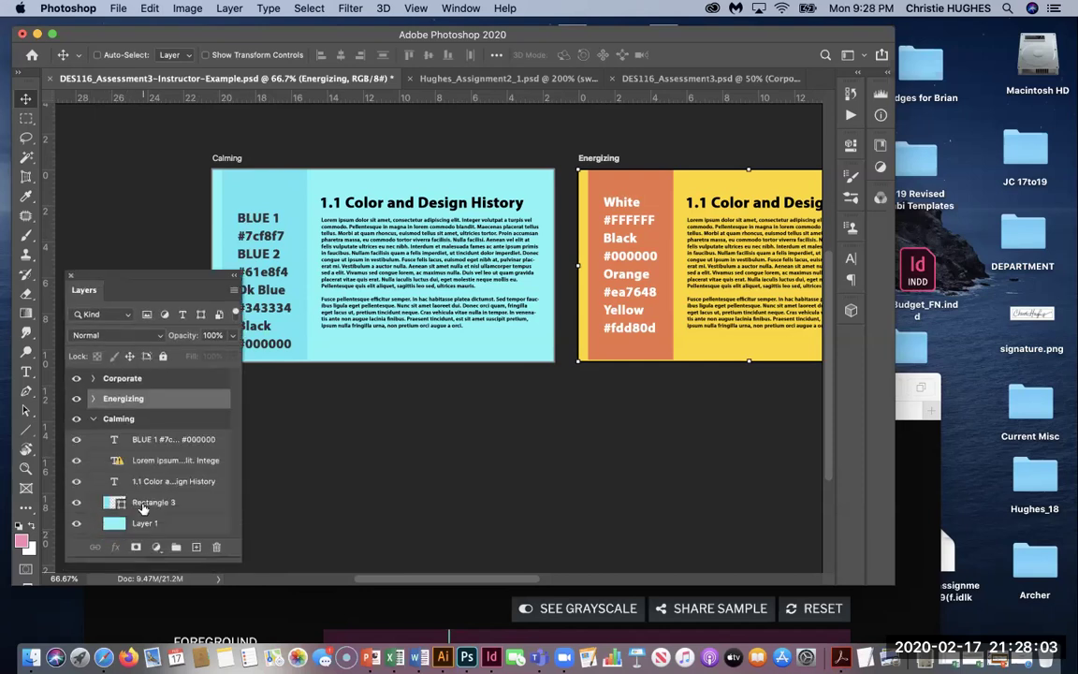
left_click(160, 460)
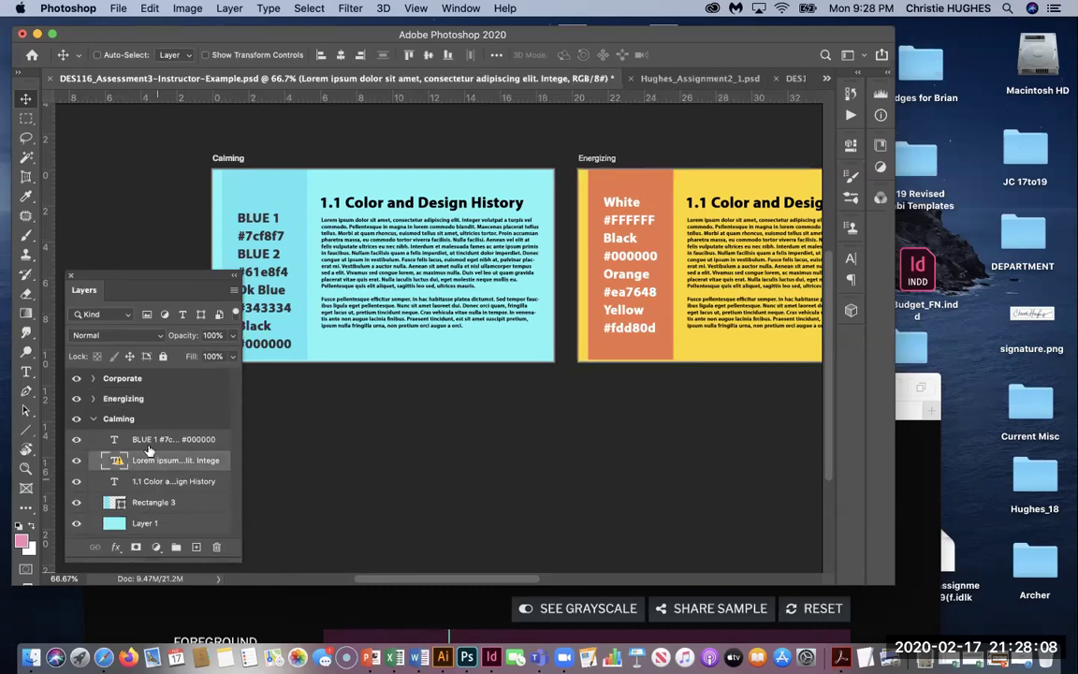
left_click(148, 441)
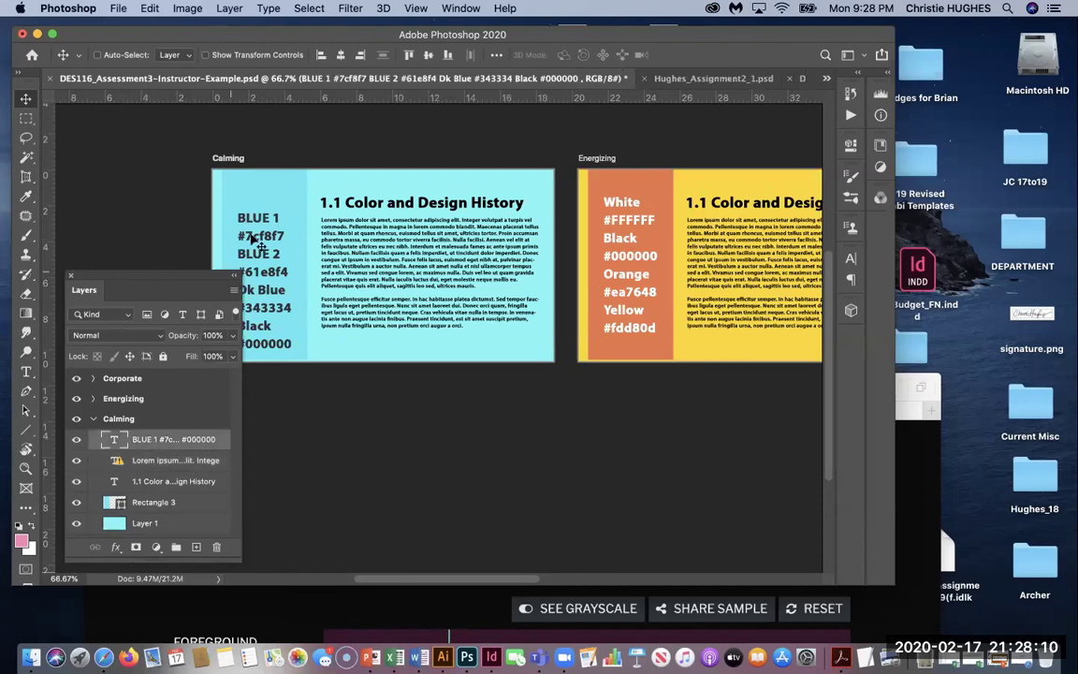
Step: Open the Calming hex label text with the Type tool and highlight the BLUE 1 and BLUE 2 names and hex codes
left_click(26, 371)
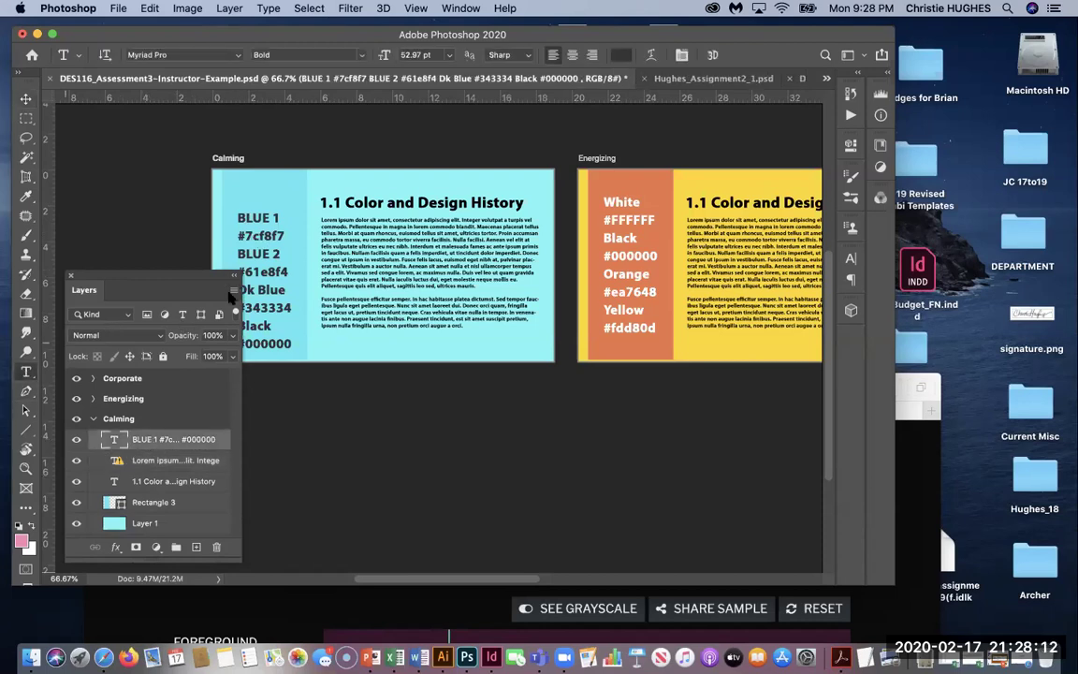
left_click(255, 236)
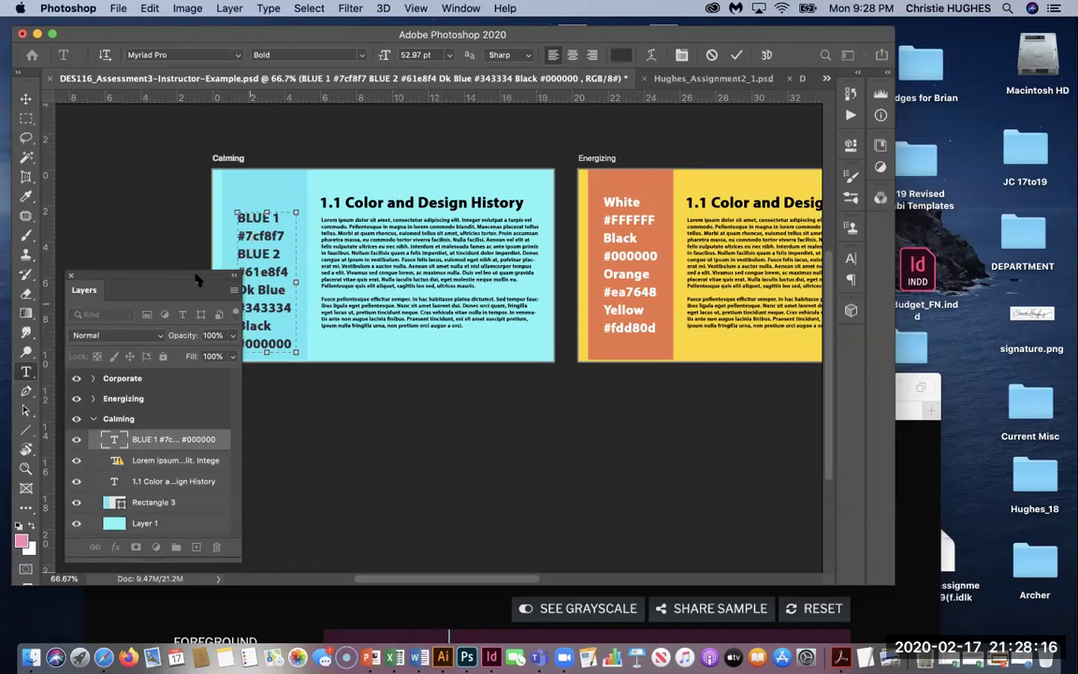
left_click_drag(200, 283, 223, 423)
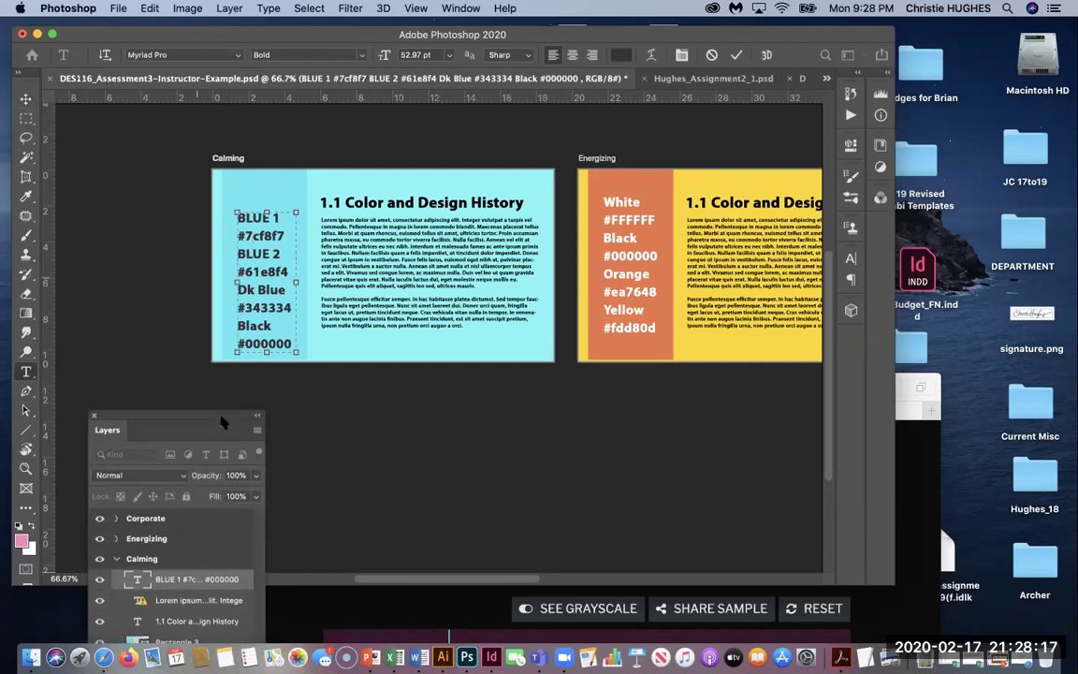
double_click(242, 217)
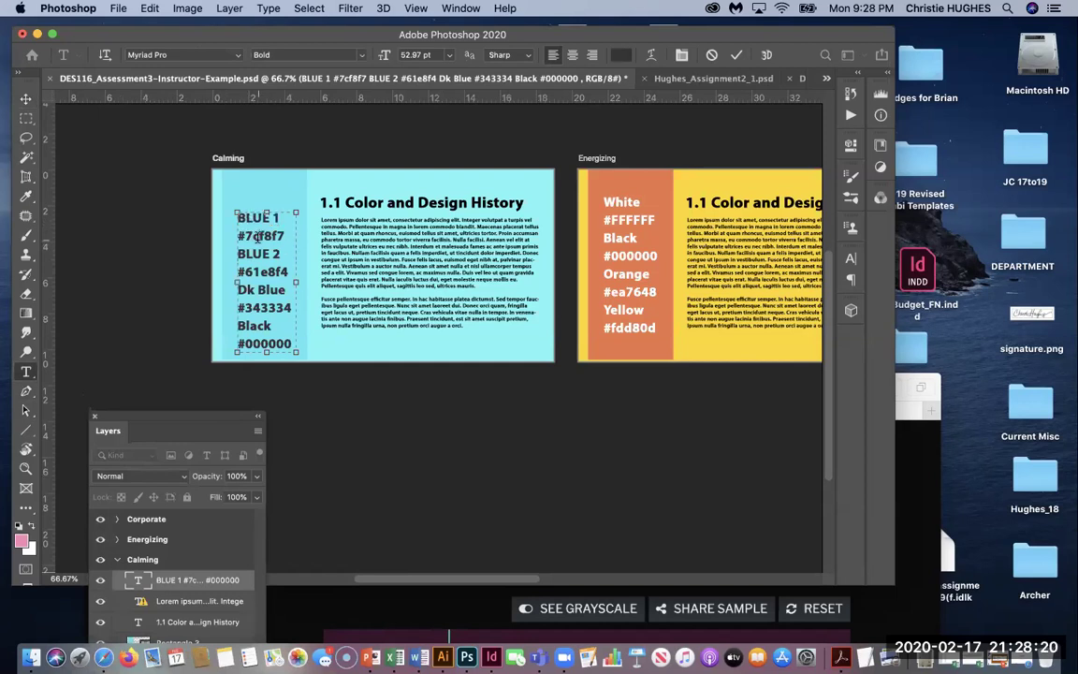
left_click_drag(236, 236, 285, 236)
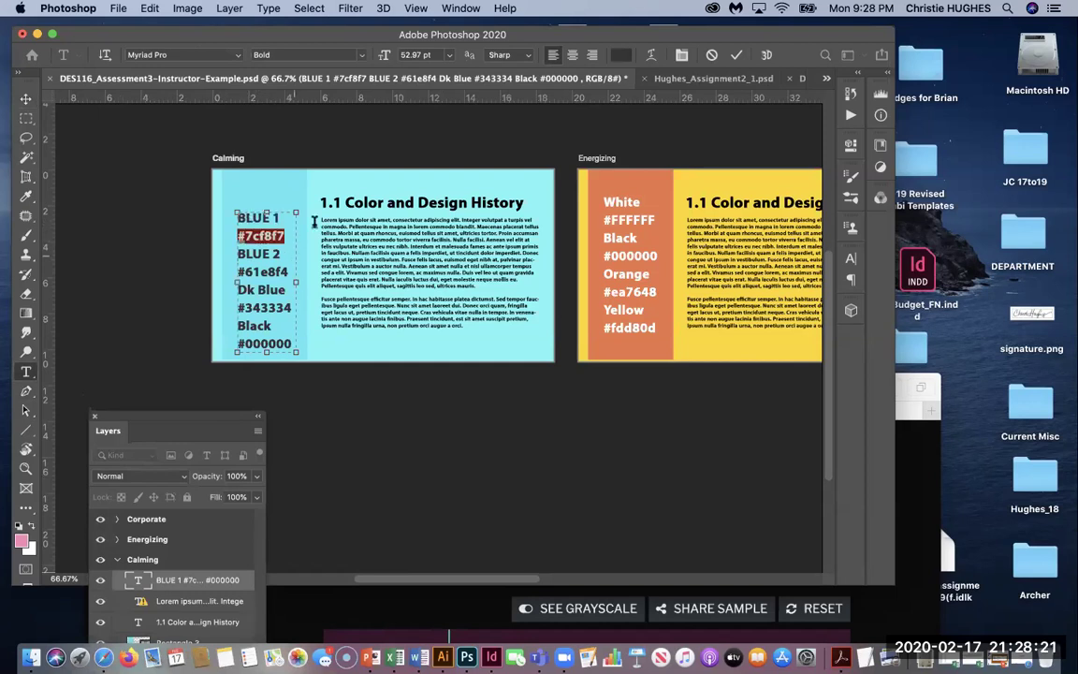
double_click(251, 254)
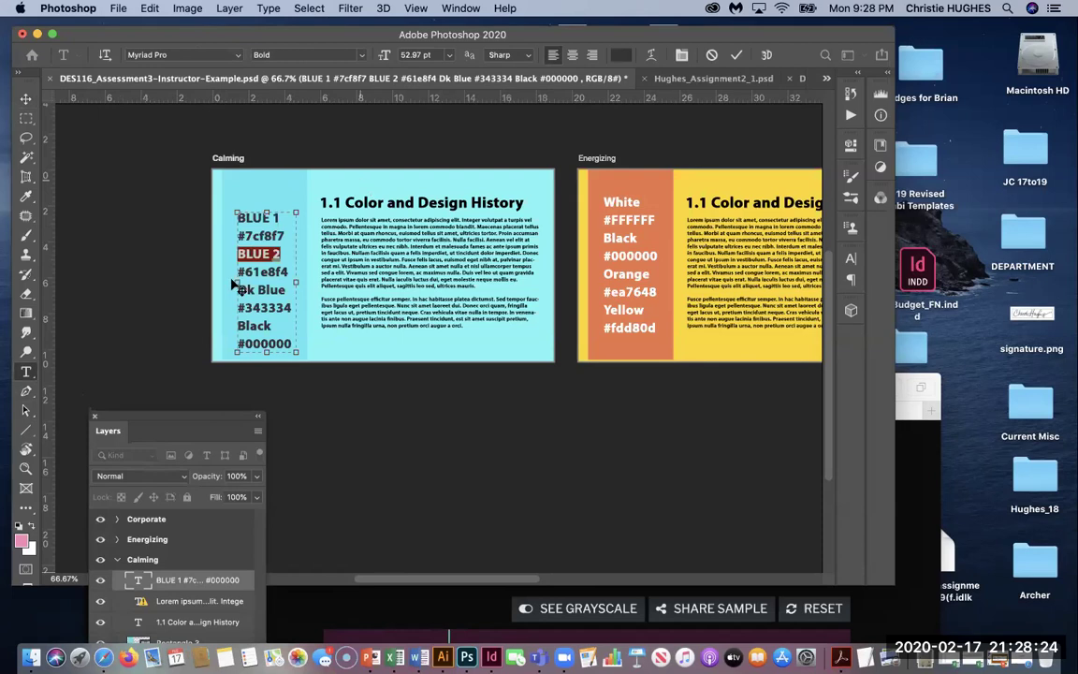
left_click_drag(237, 271, 288, 271)
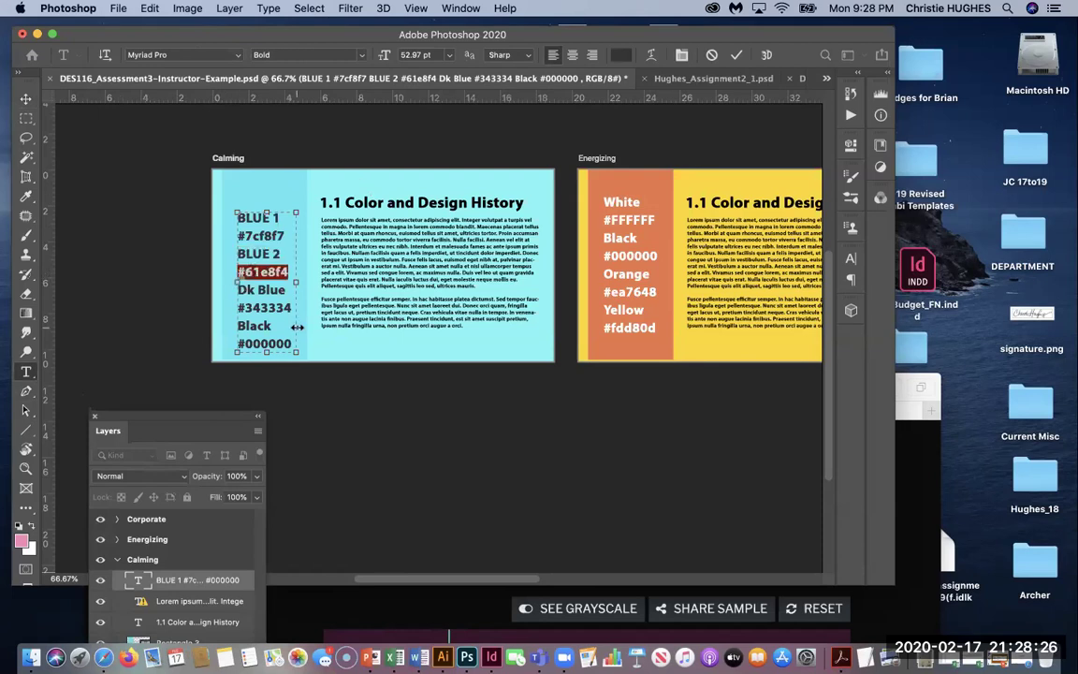
Step: Highlight the Dk Blue and Black names with their hex codes on the Calming artboard, and exit text editing with the Move tool
triple_click(256, 289)
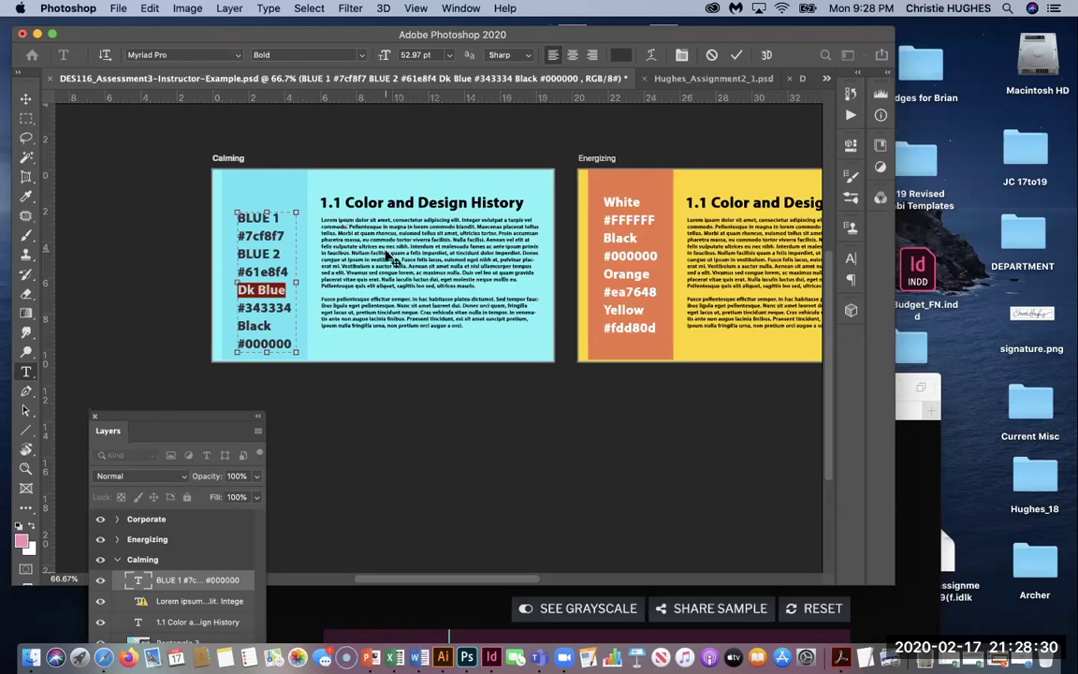
key("super+plus")
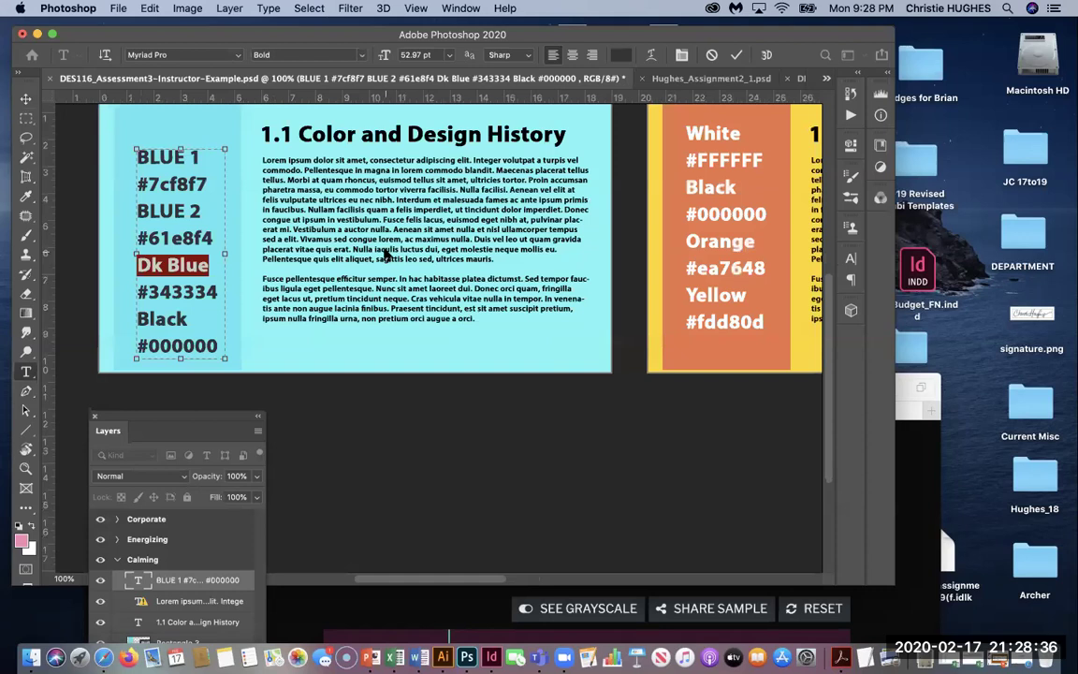
scroll(384, 253, "up", 1)
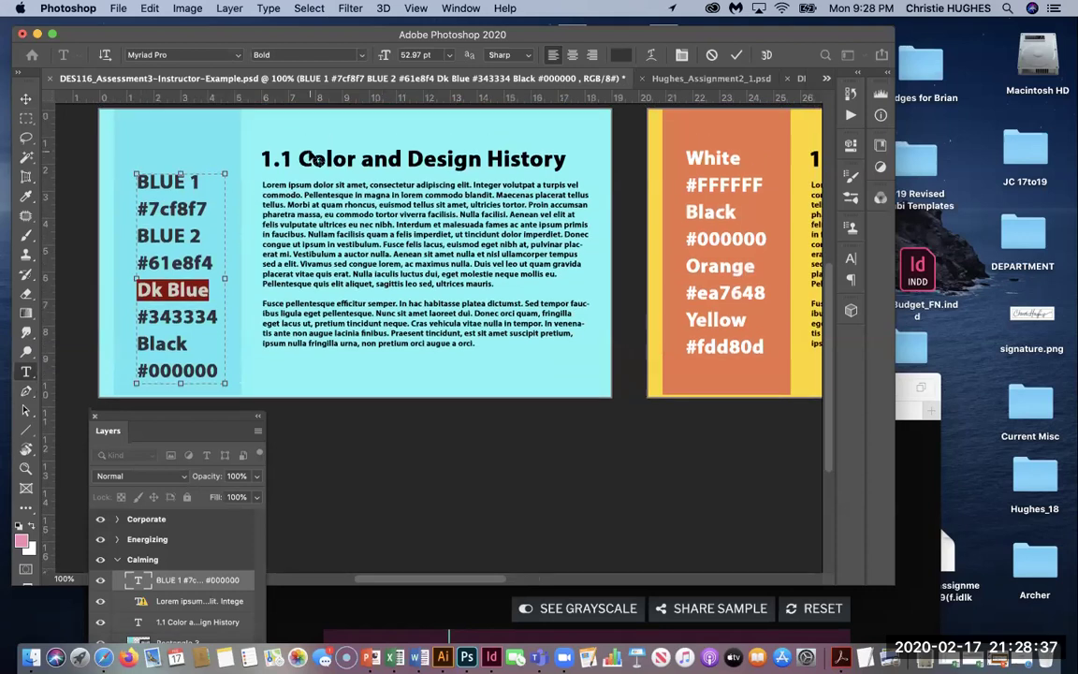
triple_click(161, 330)
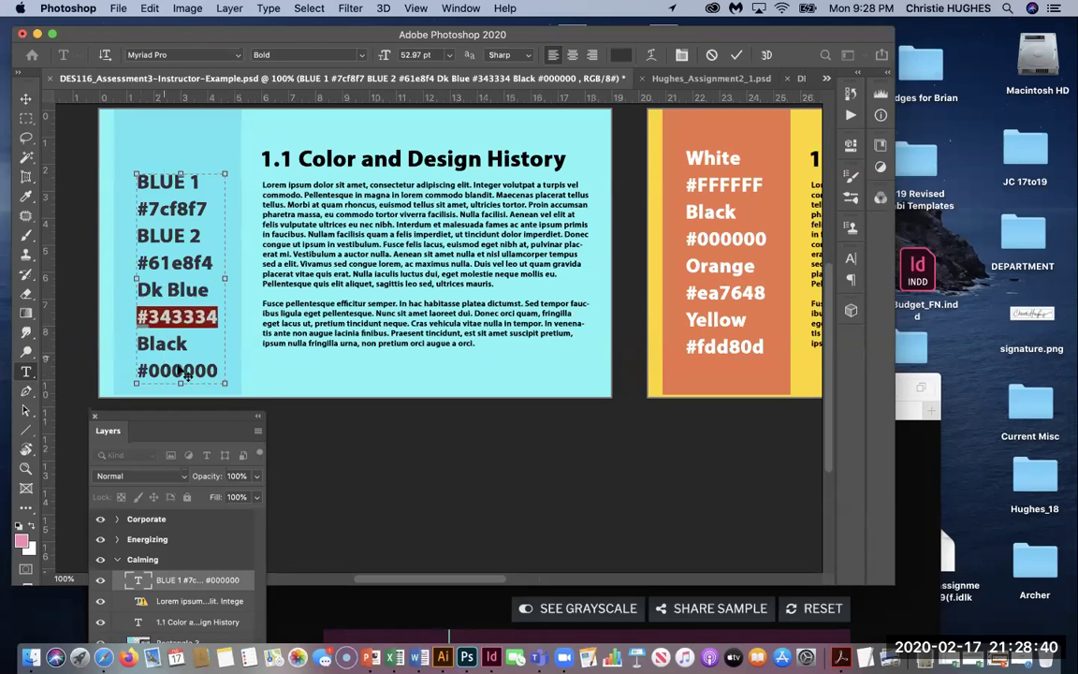
triple_click(162, 344)
triple_click(178, 371)
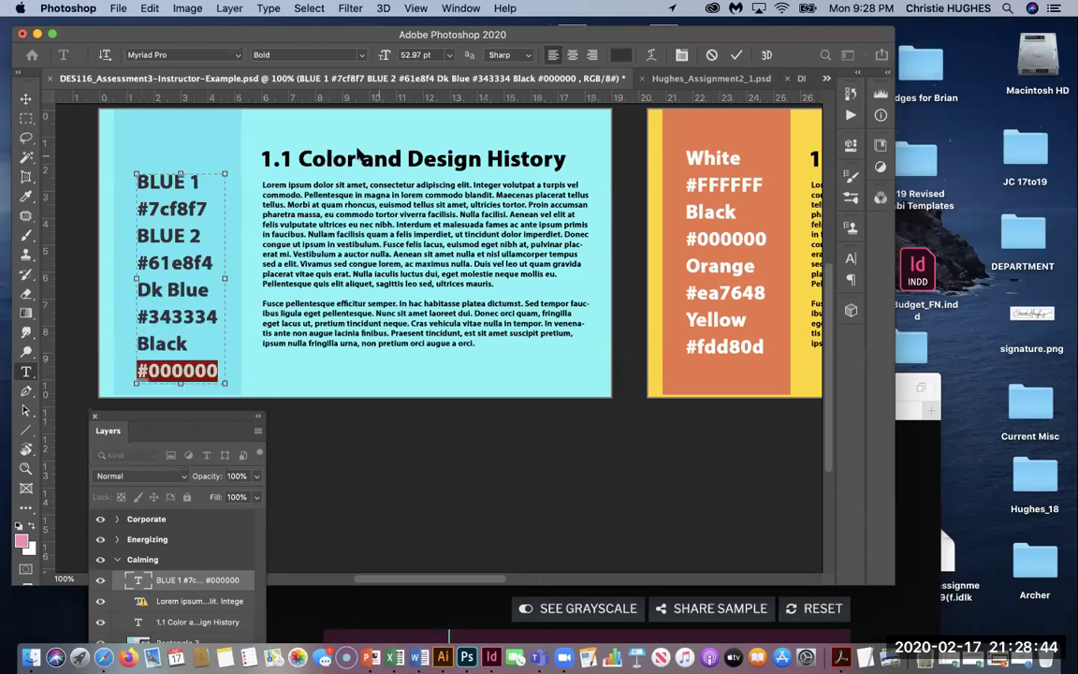
left_click(25, 98)
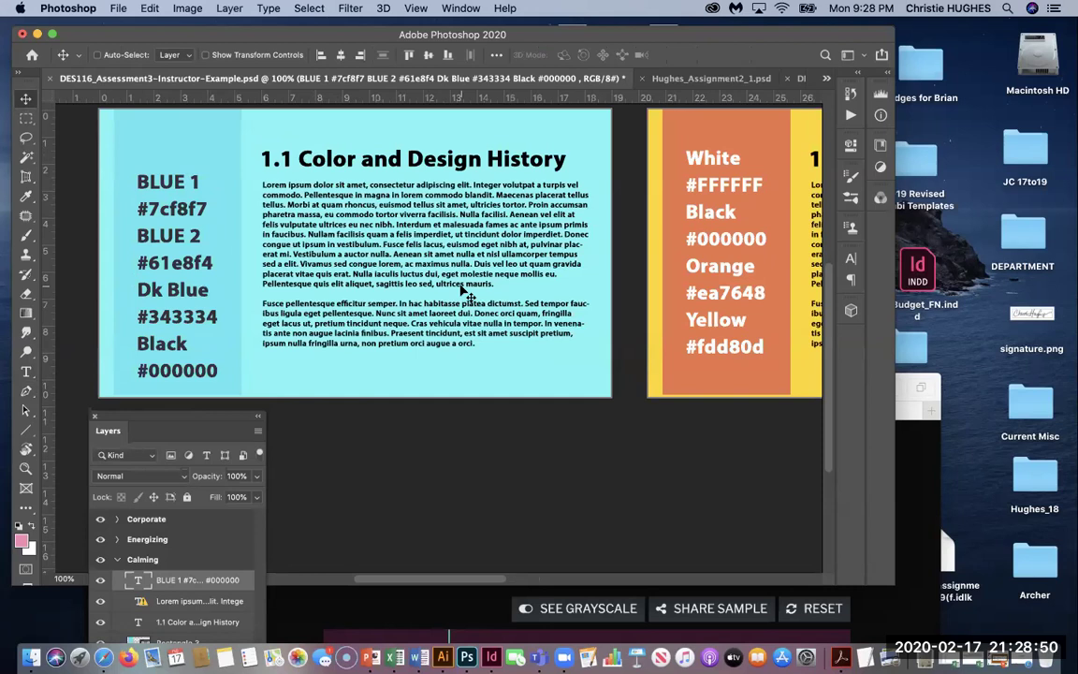
Step: Review the hex labels across the Energizing, Corporate and Calming artboards, moving the Layers panel beside the Energizing artboard
scroll(513, 313, "right", 8)
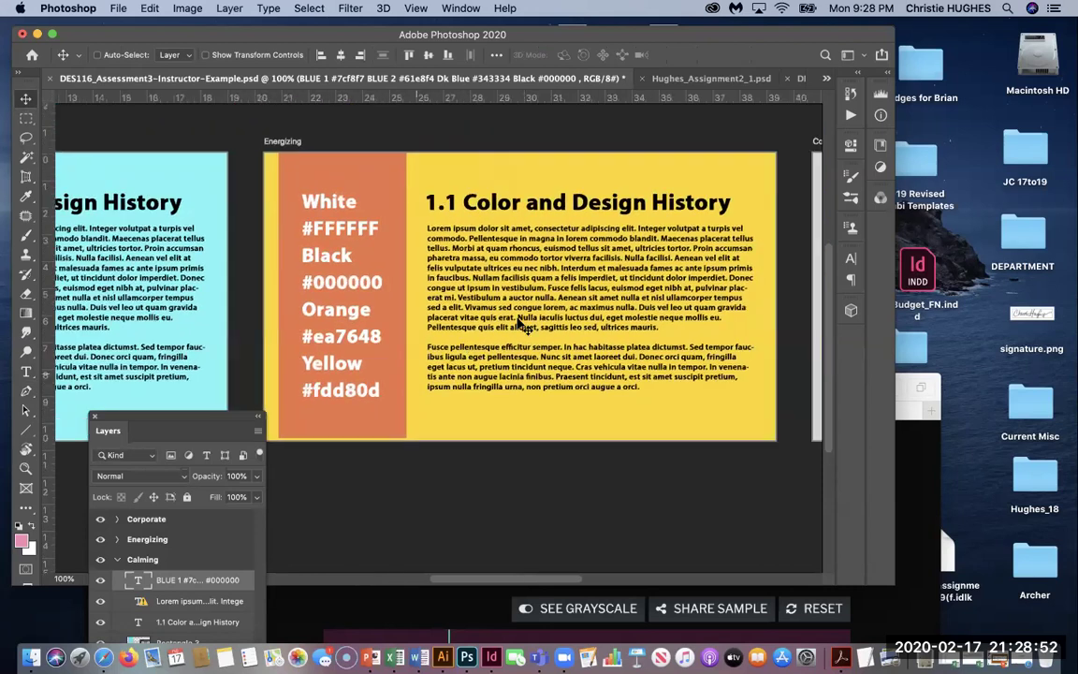
scroll(522, 323, "right", 8)
scroll(316, 286, "left", 10)
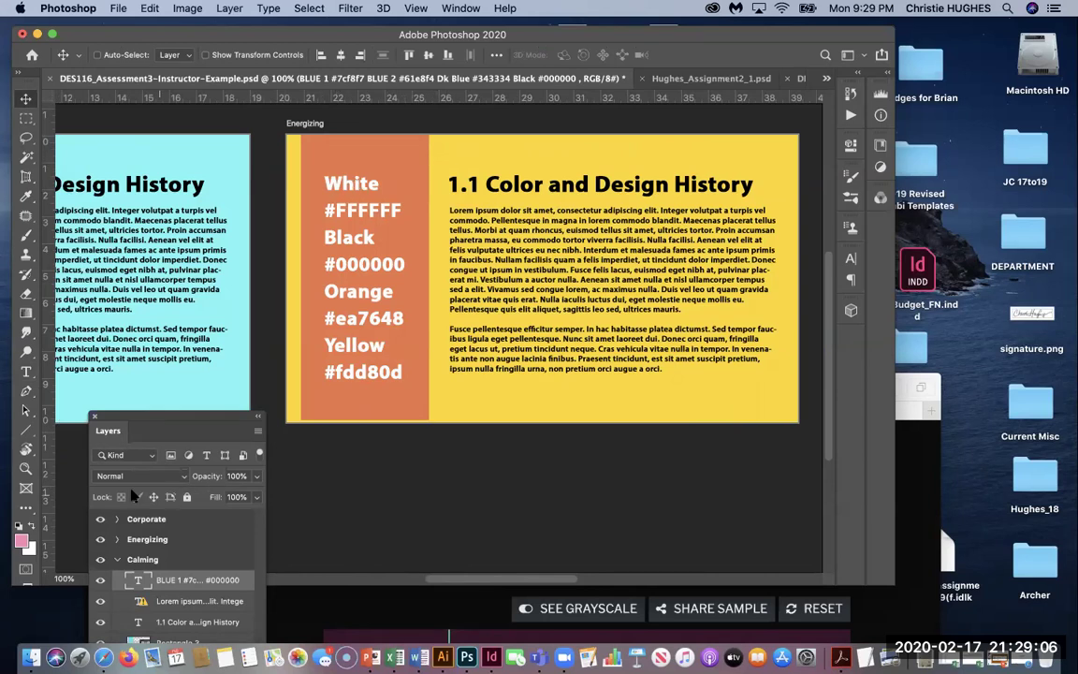
left_click_drag(183, 432, 173, 194)
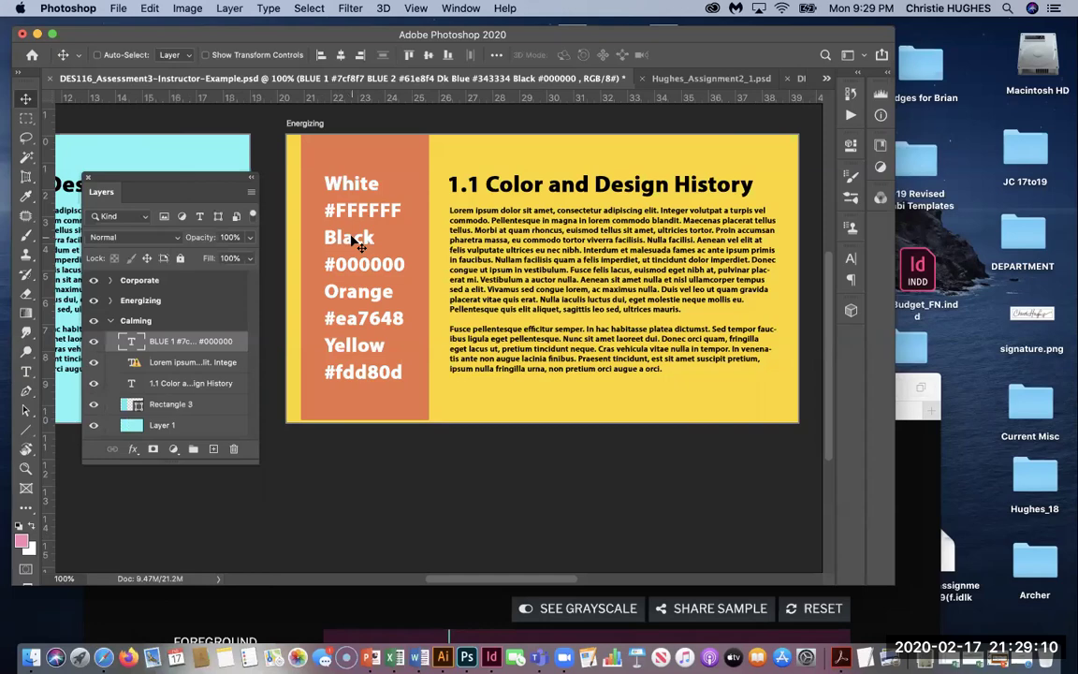
scroll(358, 240, "left", 10)
scroll(358, 240, "right", 10)
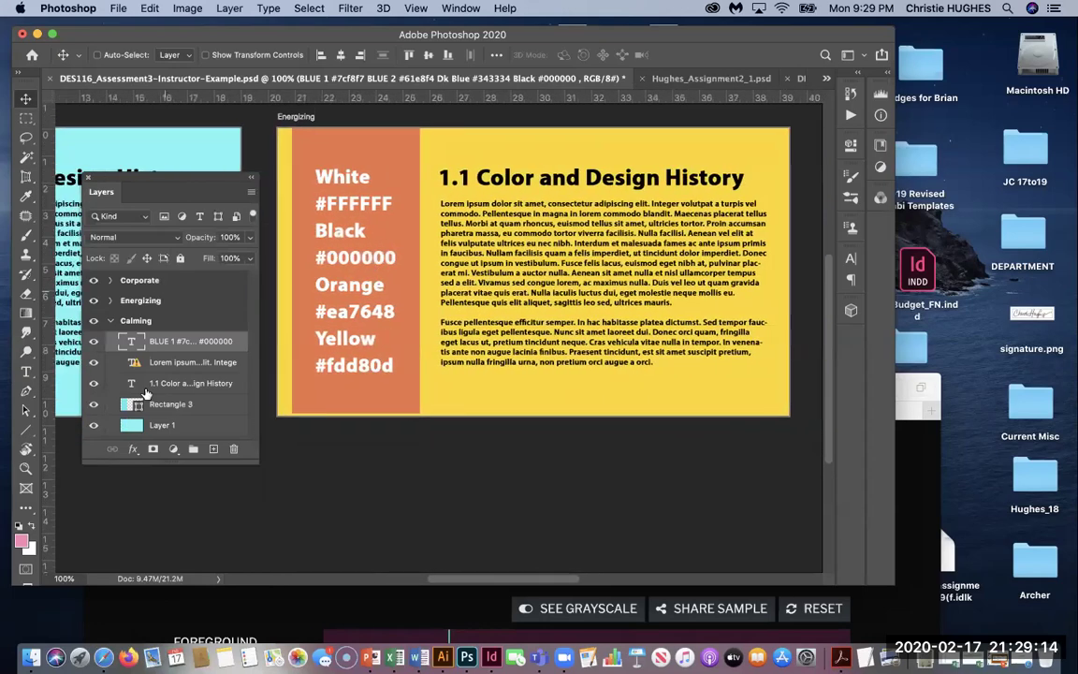
Step: Collapse the Calming artboard's layers, expand the Energizing artboard's layers, and select its hex color label text layer
left_click(185, 383)
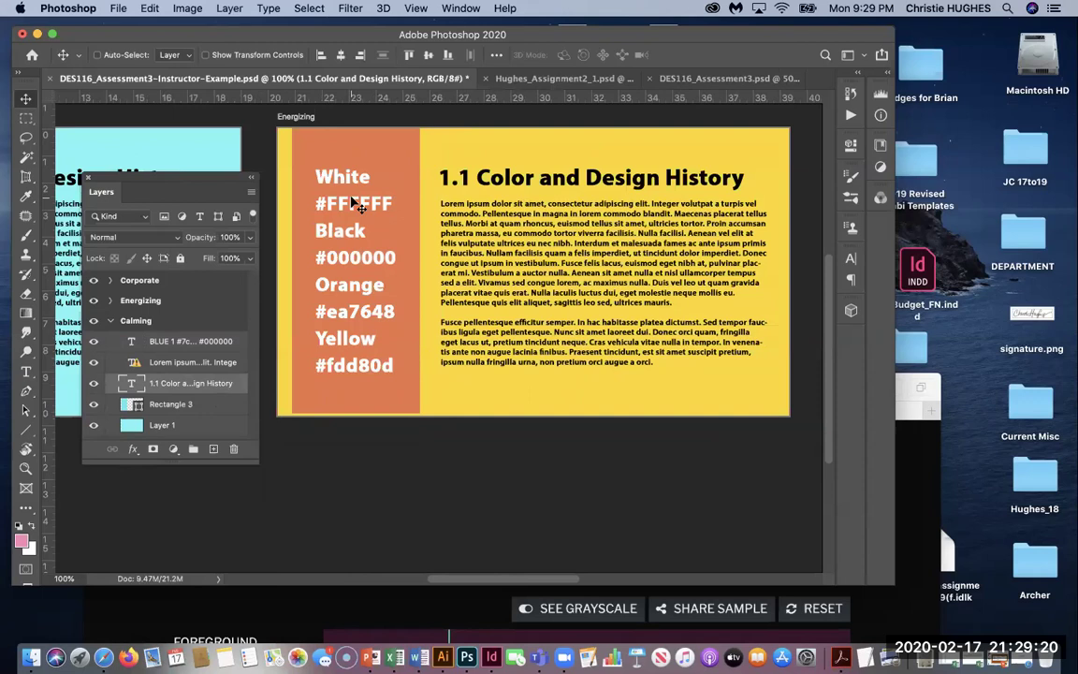
left_click(111, 321)
left_click(110, 300)
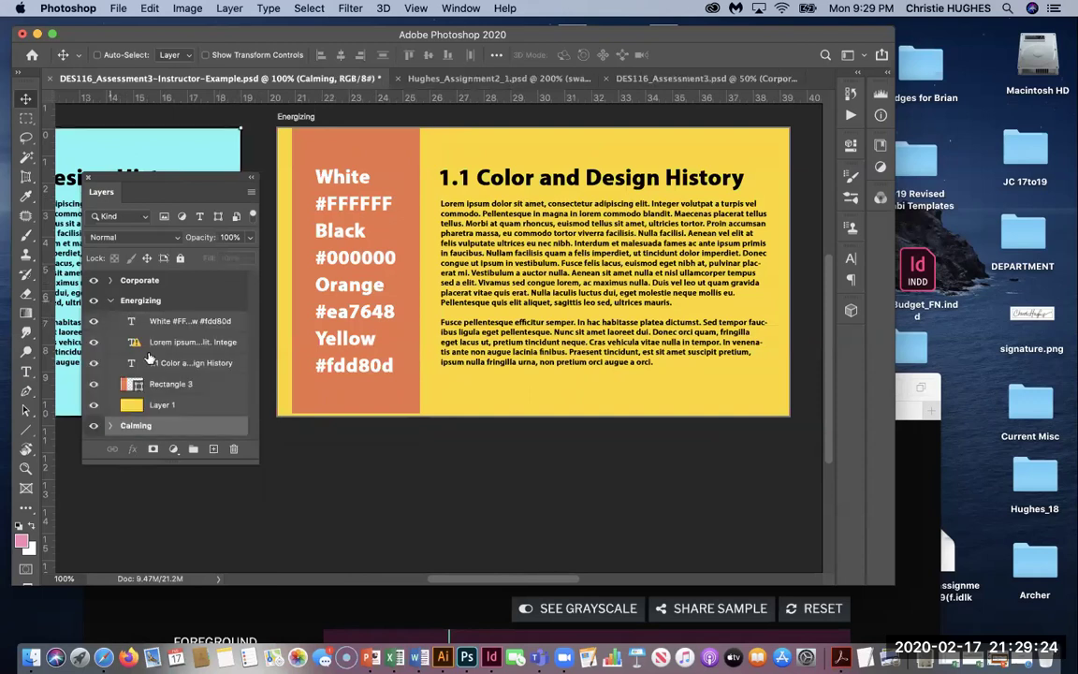
left_click(170, 322)
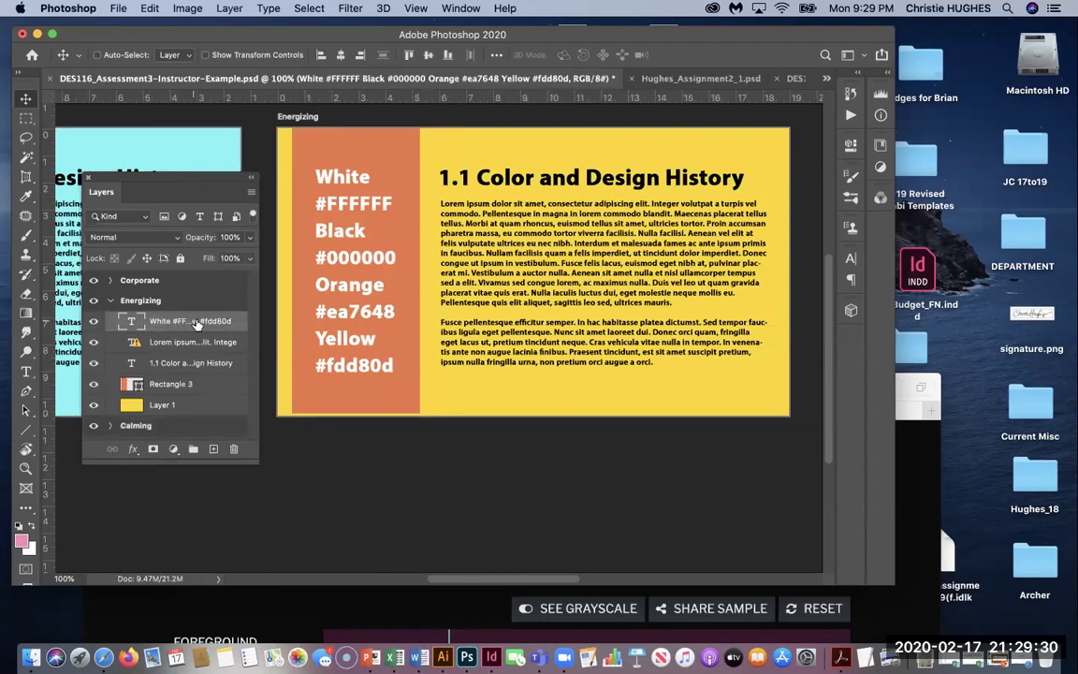
Step: Compare the color names and hex labels across the Calming, Energizing and Corporate artboards, with the Type tool active
left_click(26, 369)
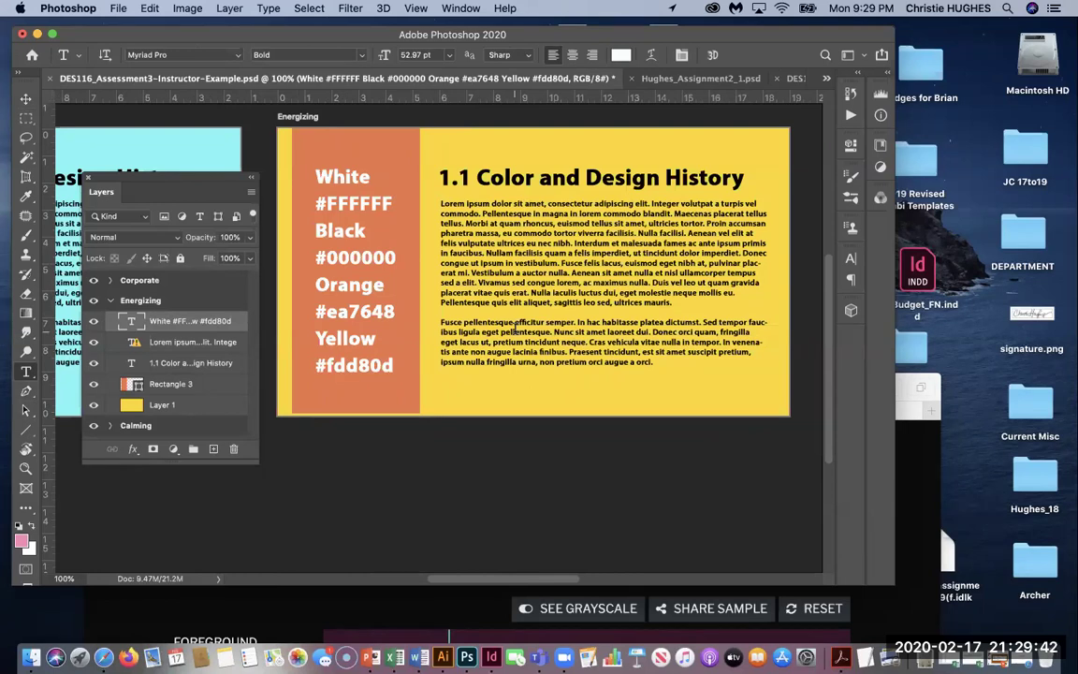
scroll(482, 230, "left", 10)
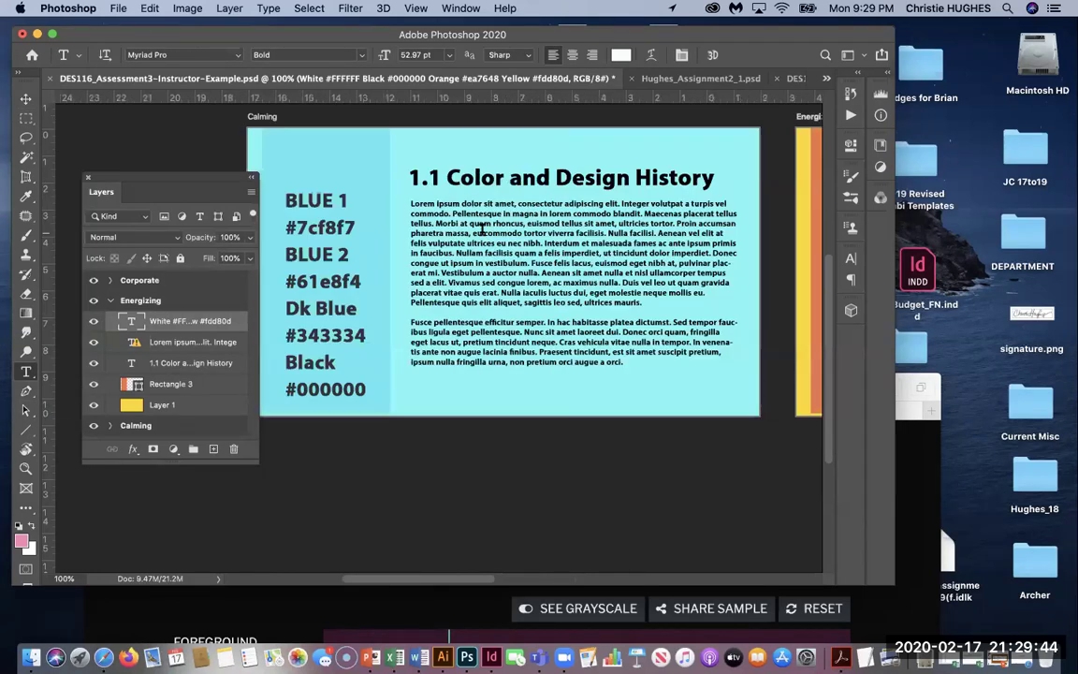
scroll(482, 229, "left", 4)
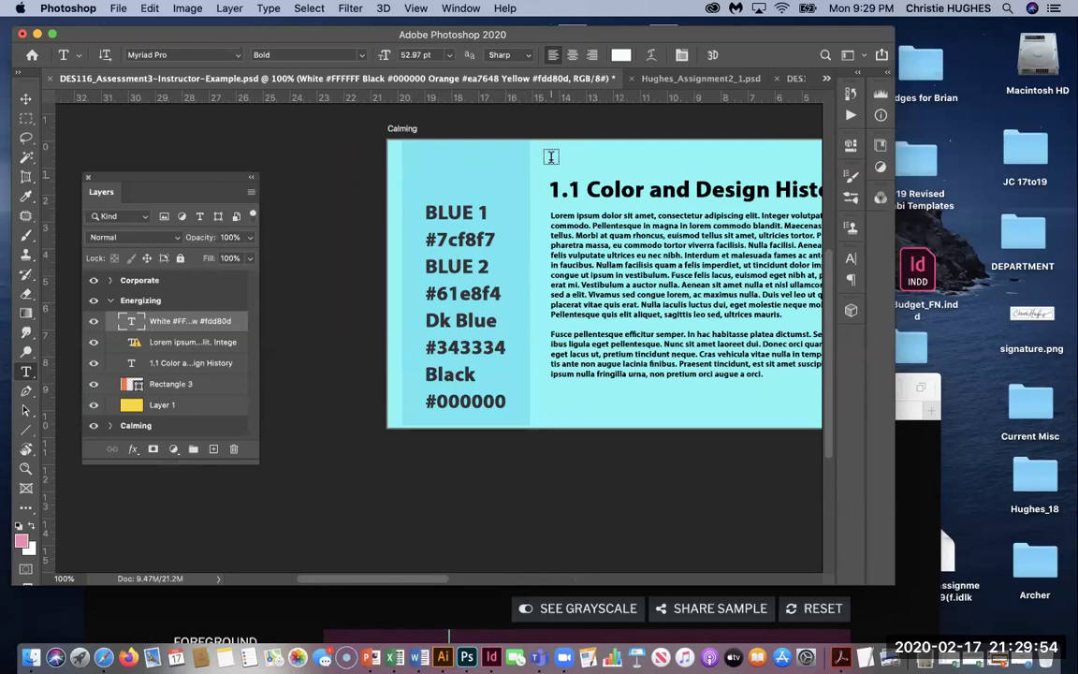
scroll(575, 179, "right", 2)
scroll(524, 201, "up", 5)
scroll(524, 201, "left", 5)
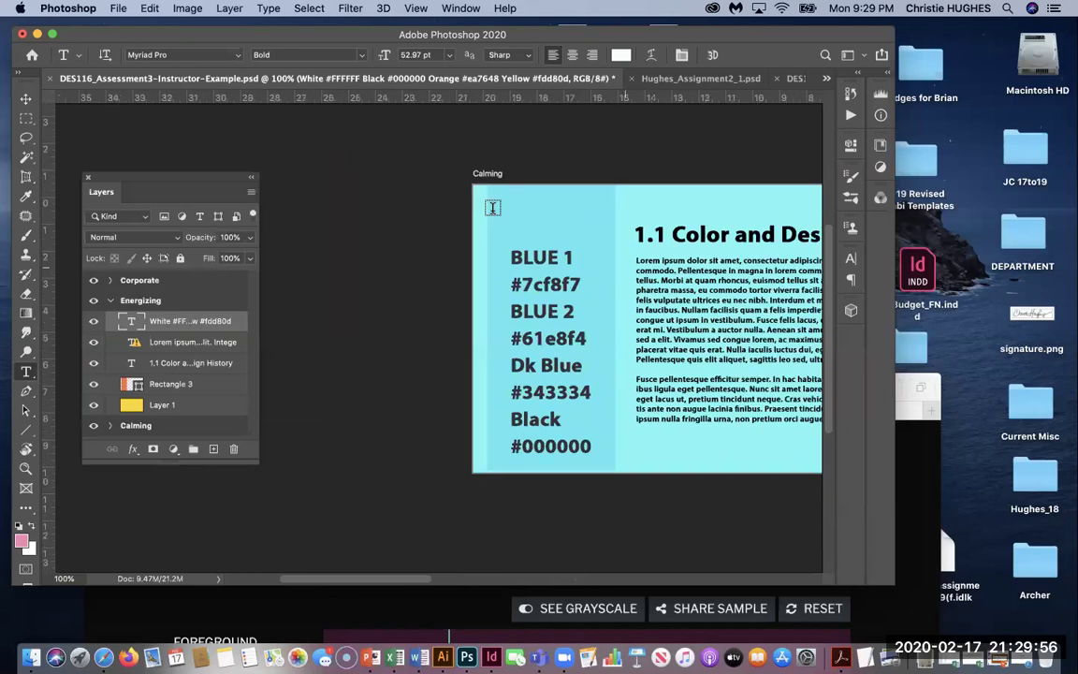
scroll(531, 218, "right", 2)
scroll(557, 227, "down", 1)
scroll(557, 228, "right", 10)
scroll(542, 206, "down", 3)
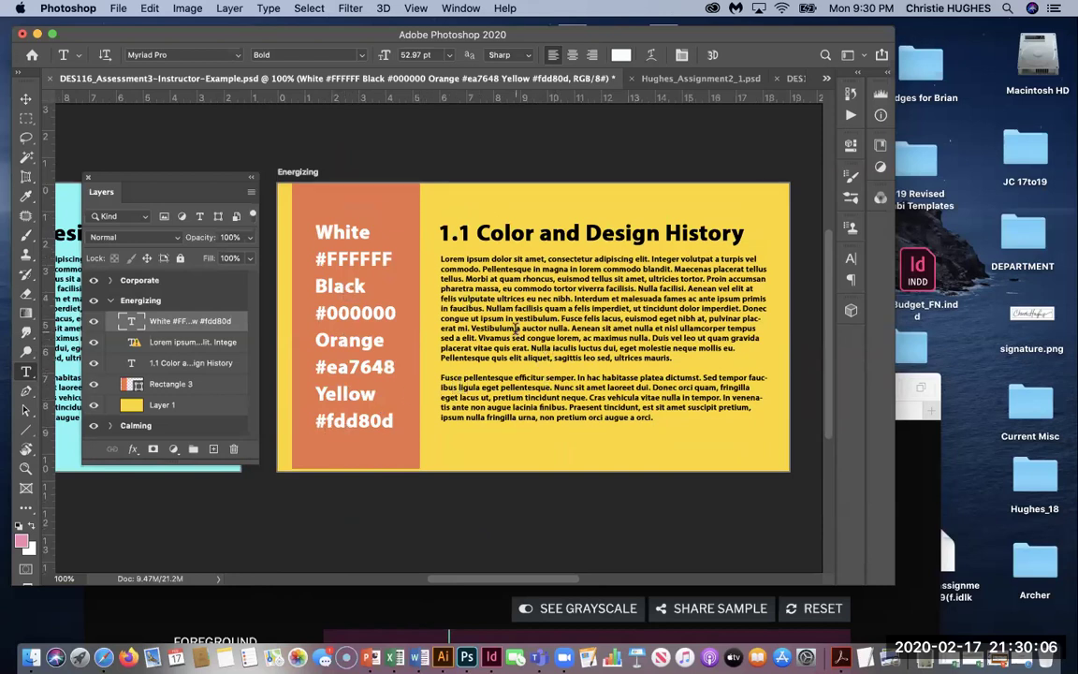
scroll(514, 328, "left", 10)
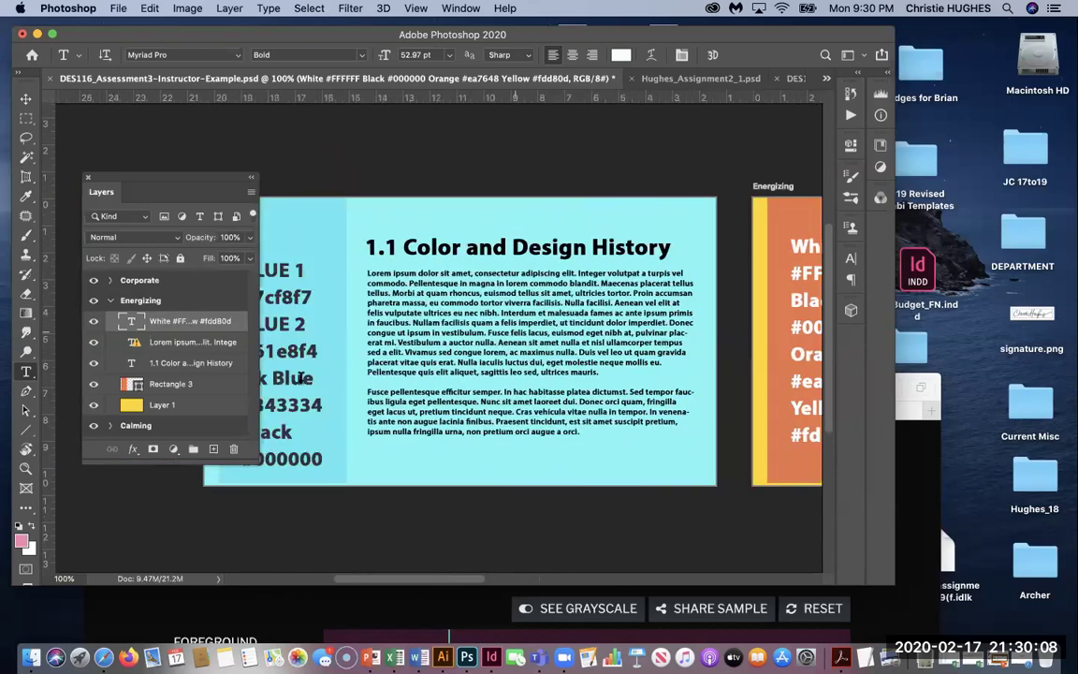
scroll(562, 327, "right", 10)
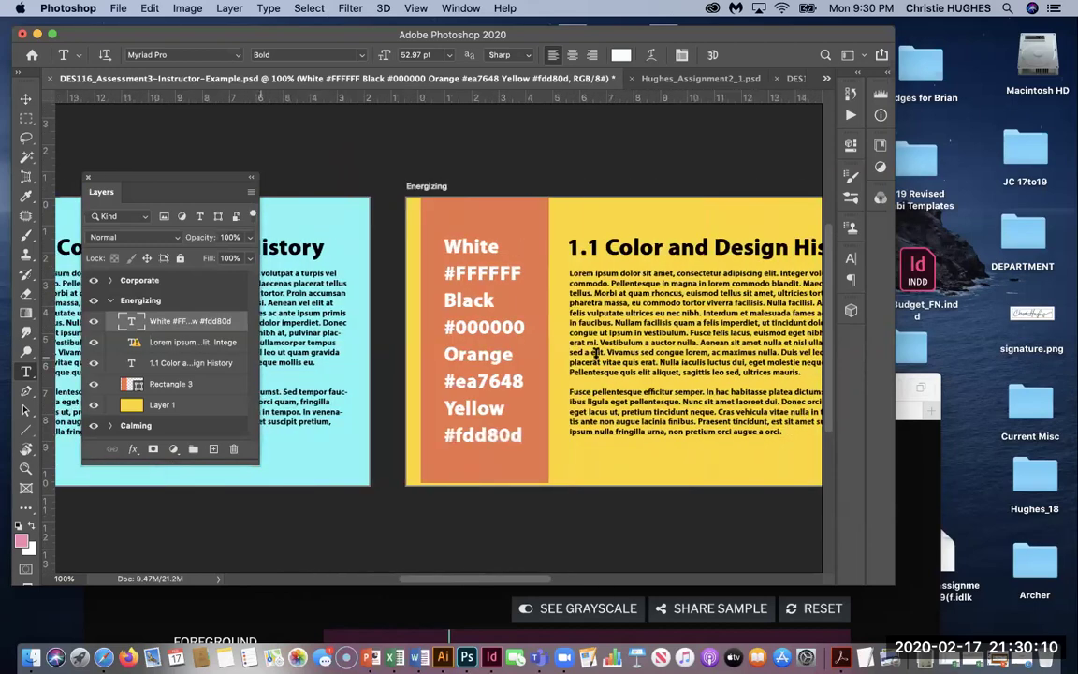
scroll(596, 354, "right", 10)
scroll(596, 354, "down", 2)
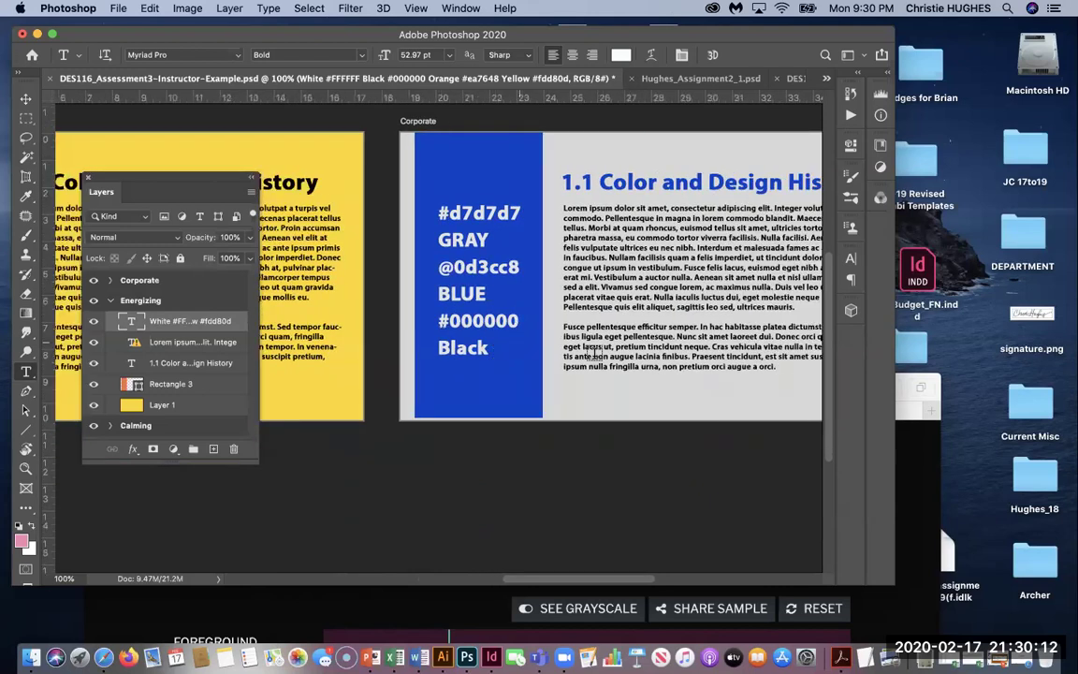
Step: Correct the blue hex code on the Corporate artboard to #0d3cc8, replacing the @ with # and keeping it on its own line
scroll(596, 353, "right", 5)
scroll(596, 353, "up", 2)
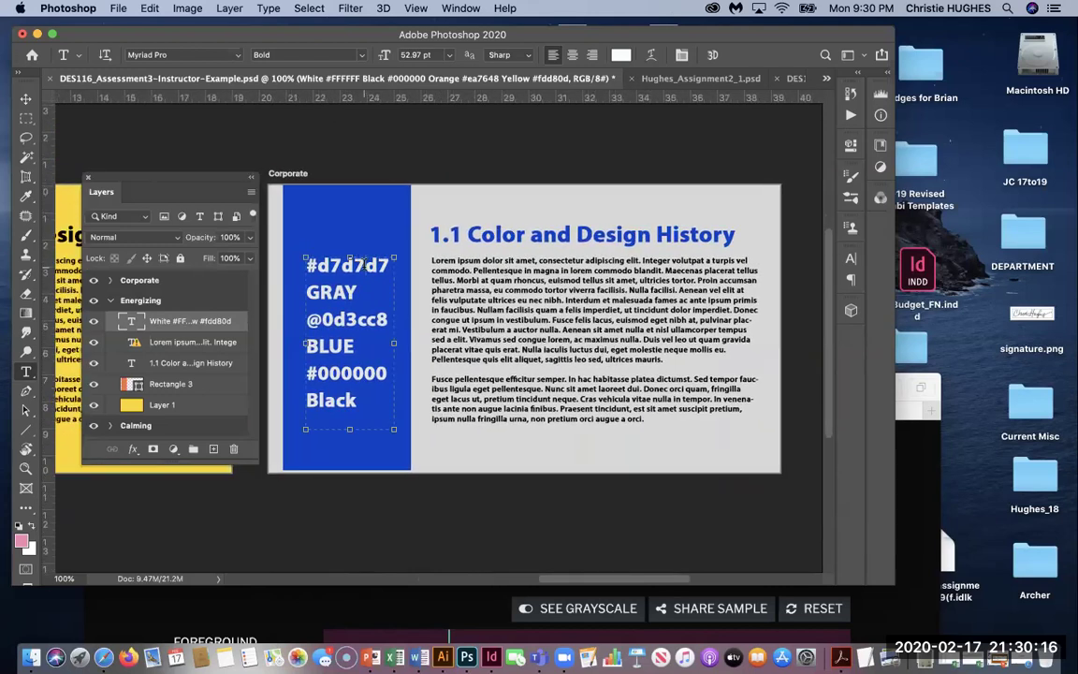
double_click(346, 266)
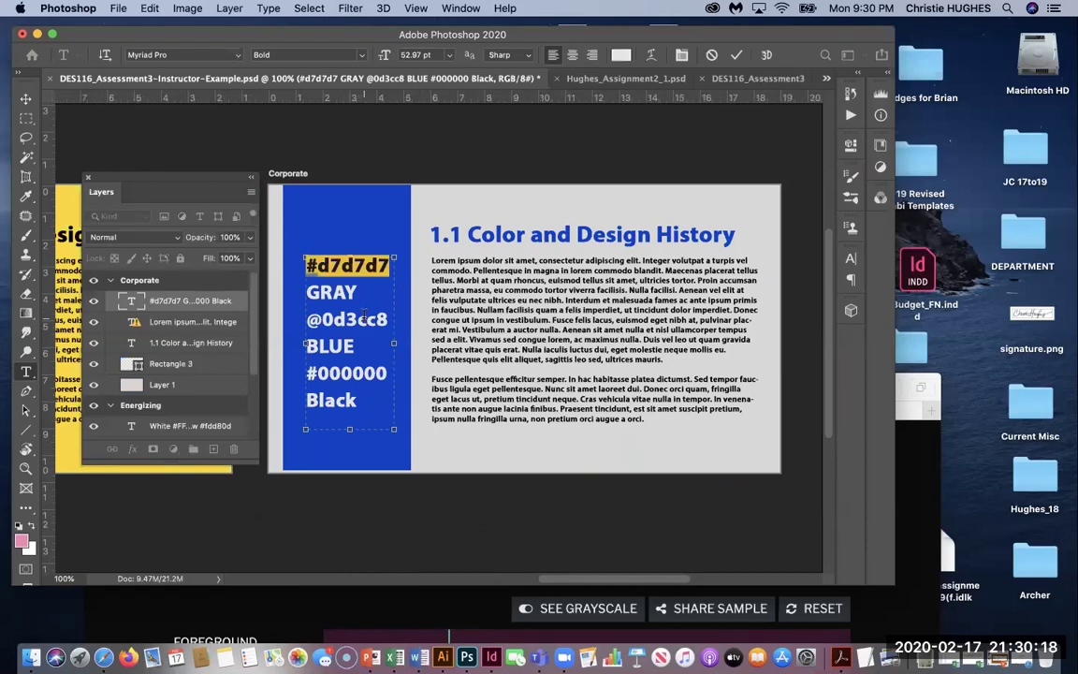
double_click(364, 318)
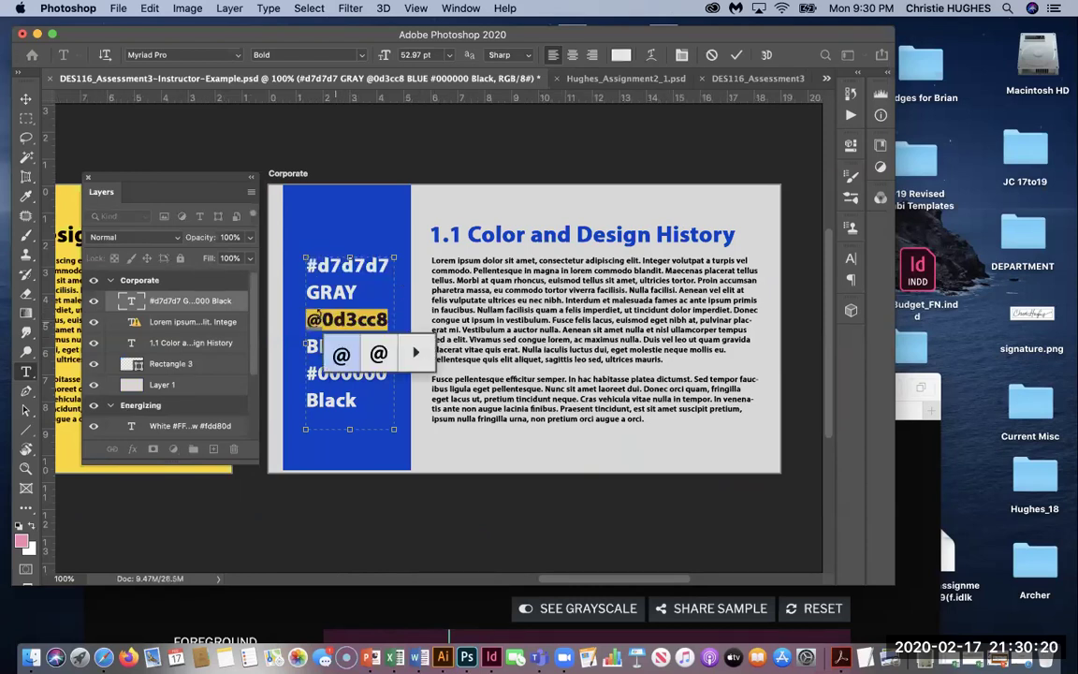
left_click(319, 315)
key("BackSpace")
key("BackSpace")
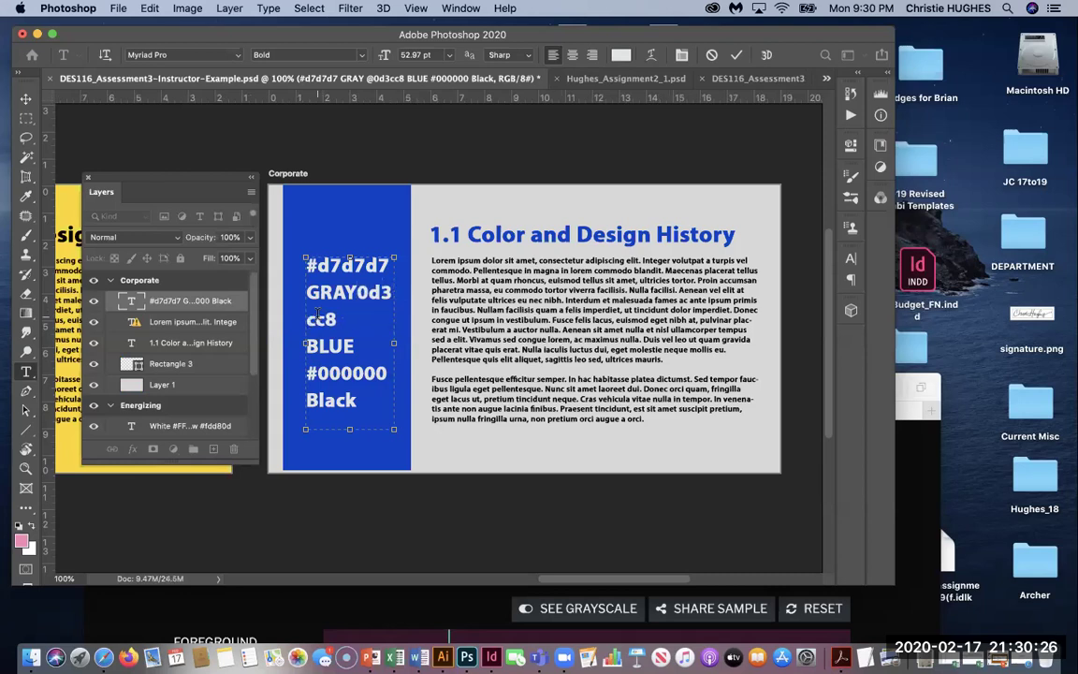
type("#")
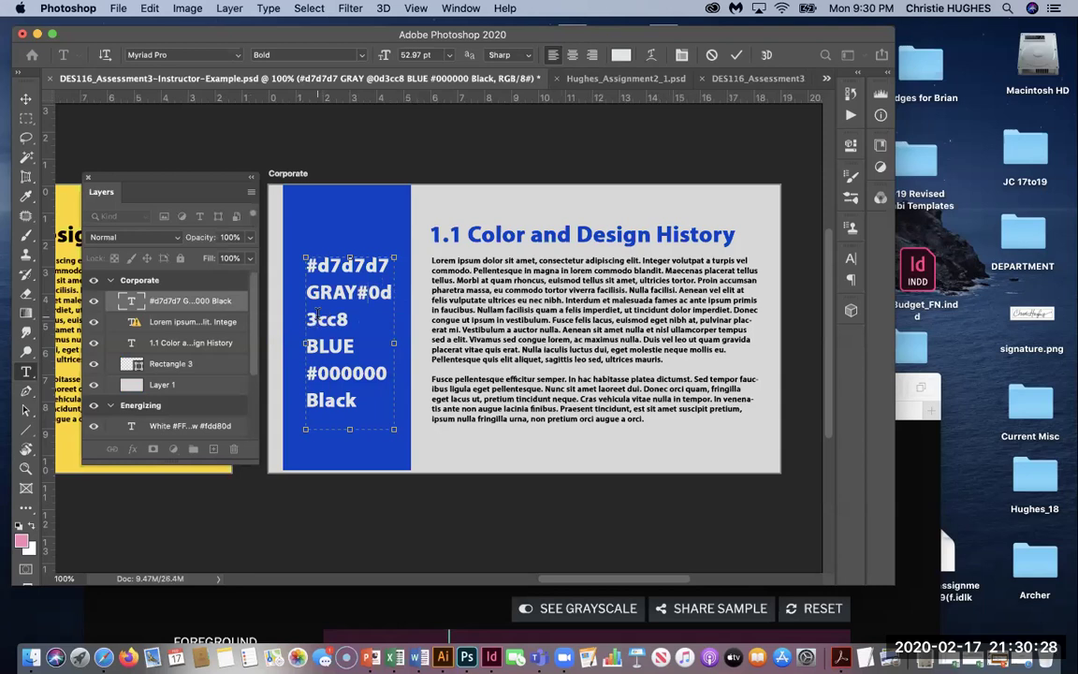
key("Return")
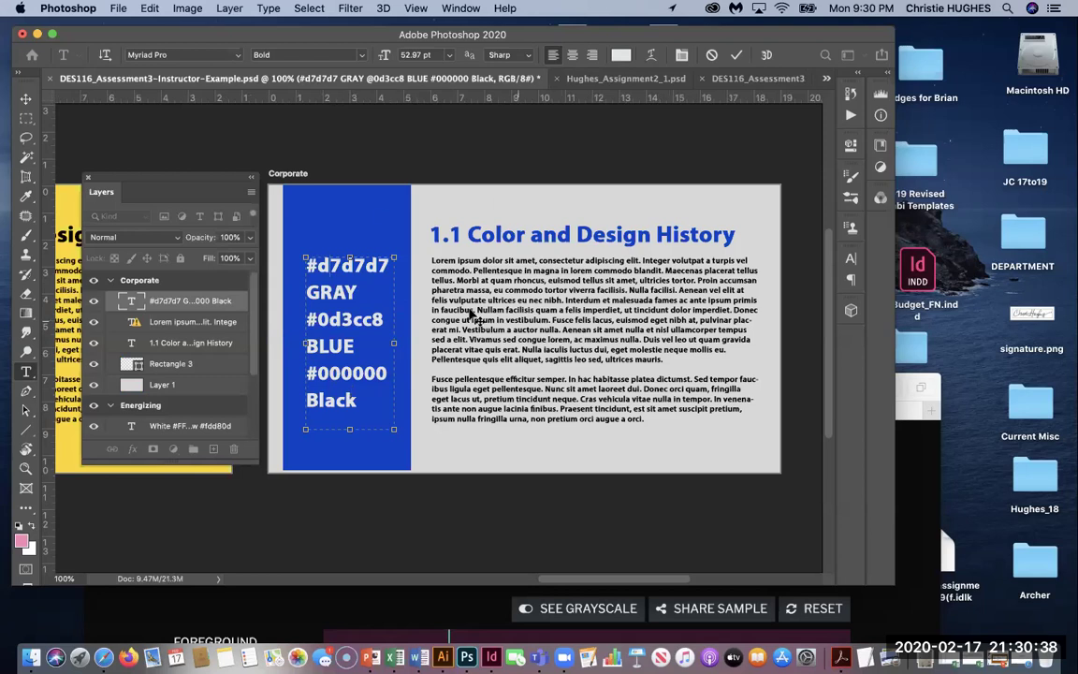
Step: Exit text editing with the Move tool and collapse the Corporate and Energizing artboards' layers
scroll(470, 318, "left", 10)
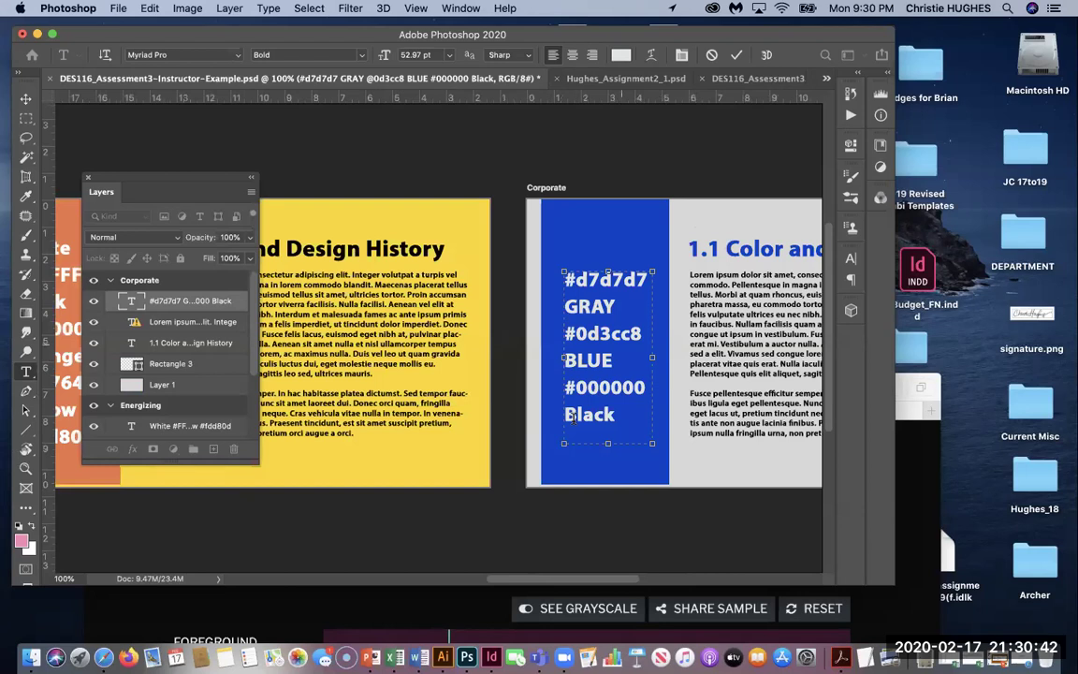
left_click(26, 100)
scroll(356, 192, "left", 8)
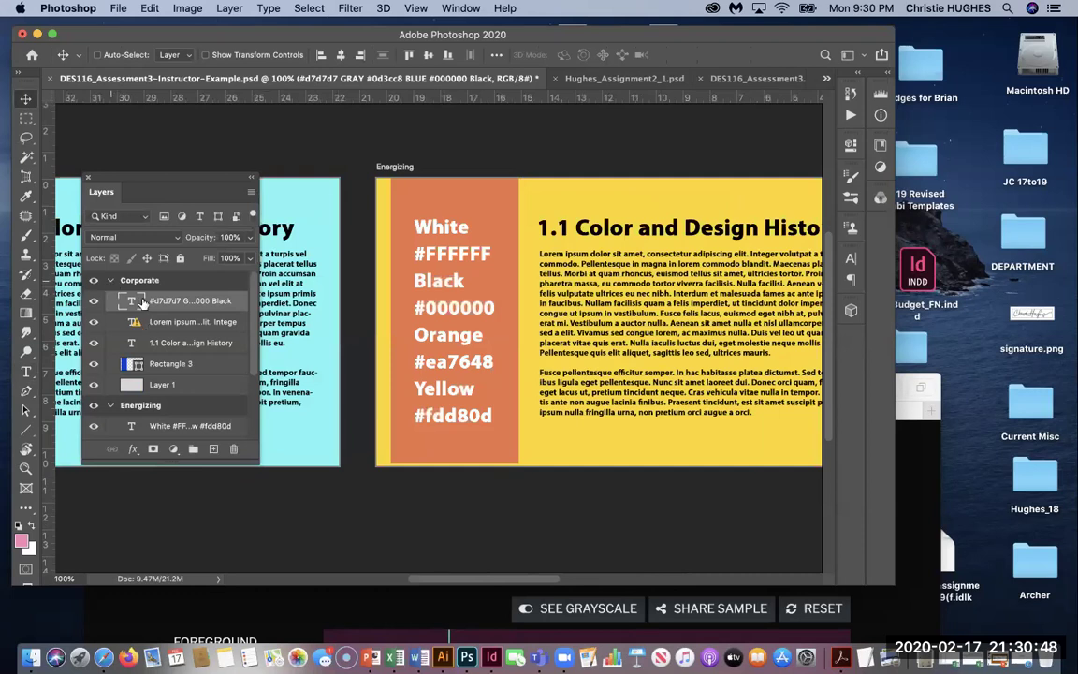
left_click(111, 281)
left_click(110, 301)
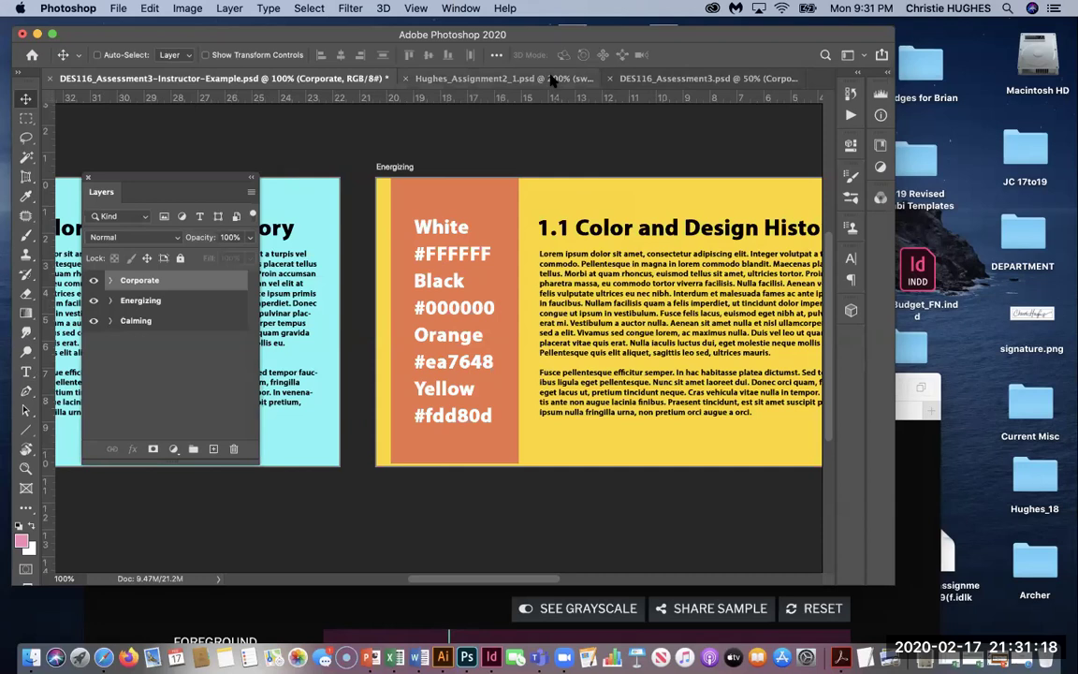
Step: Switch to the DES116_Assessment3.psd starter file, bring the Calming artboard into view and expand its layers
left_click(670, 81)
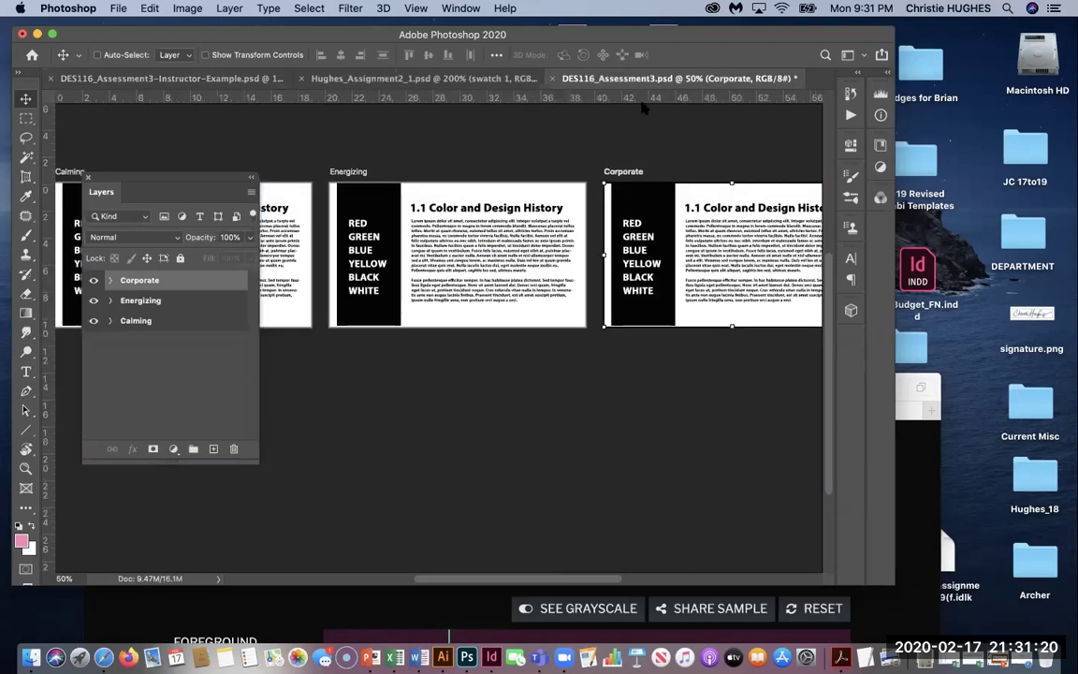
scroll(458, 227, "left", 3)
scroll(459, 228, "left", 5)
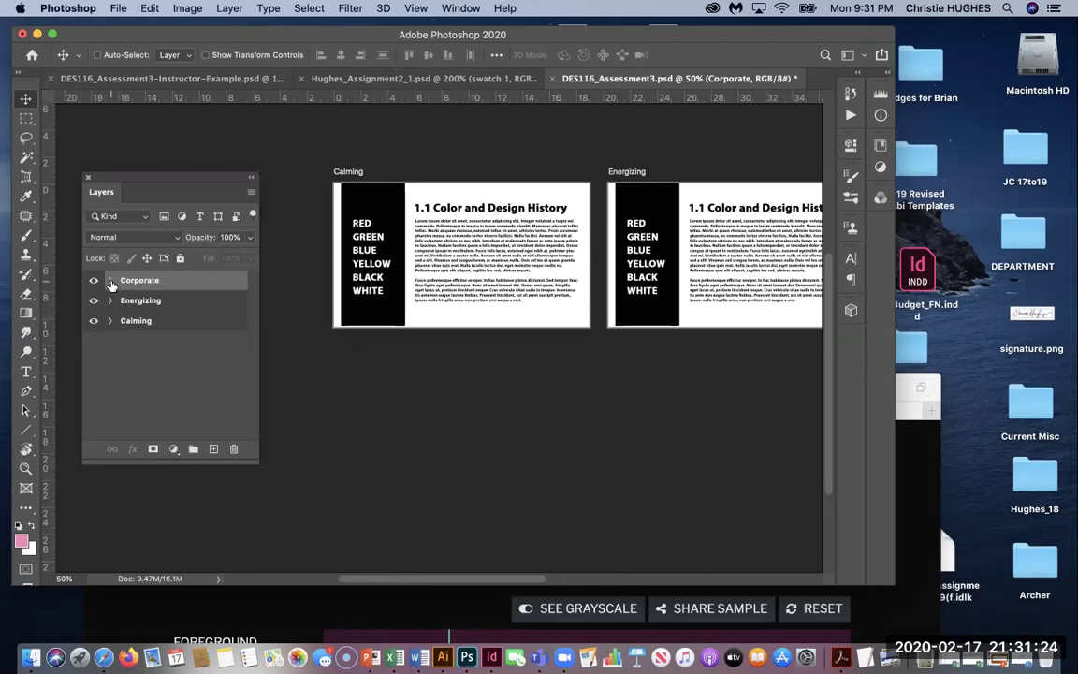
left_click(109, 321)
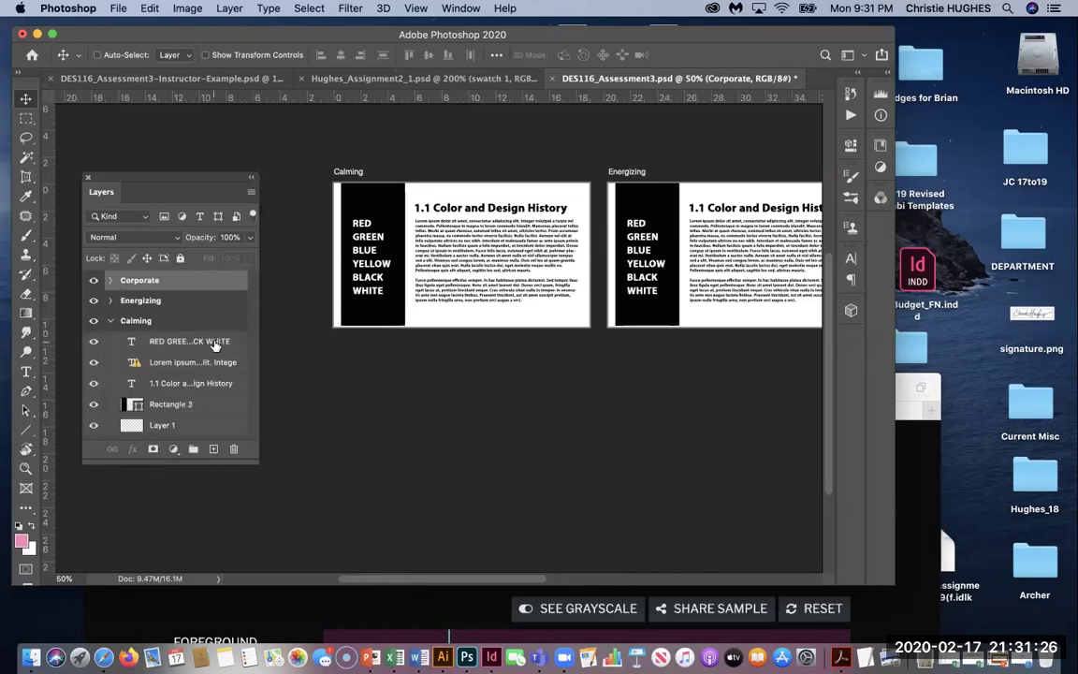
Step: Trim the Calming label text to RED and GREEN separated by a blank line, and load the Rectangle 3 shape as a selection
left_click(26, 372)
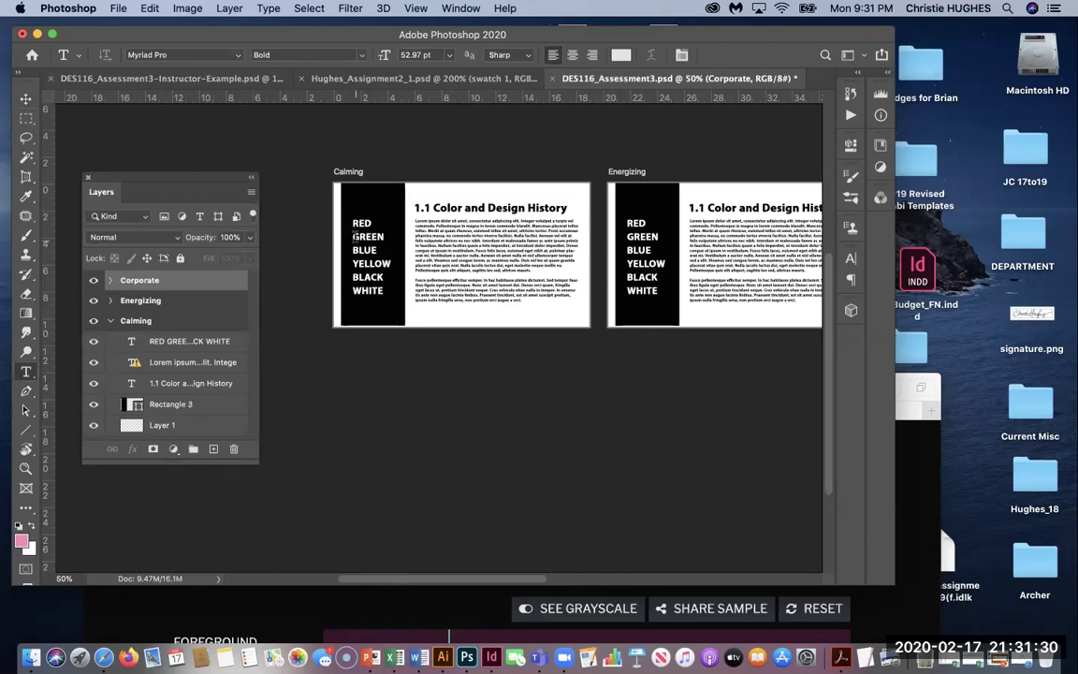
left_click_drag(354, 250, 395, 298)
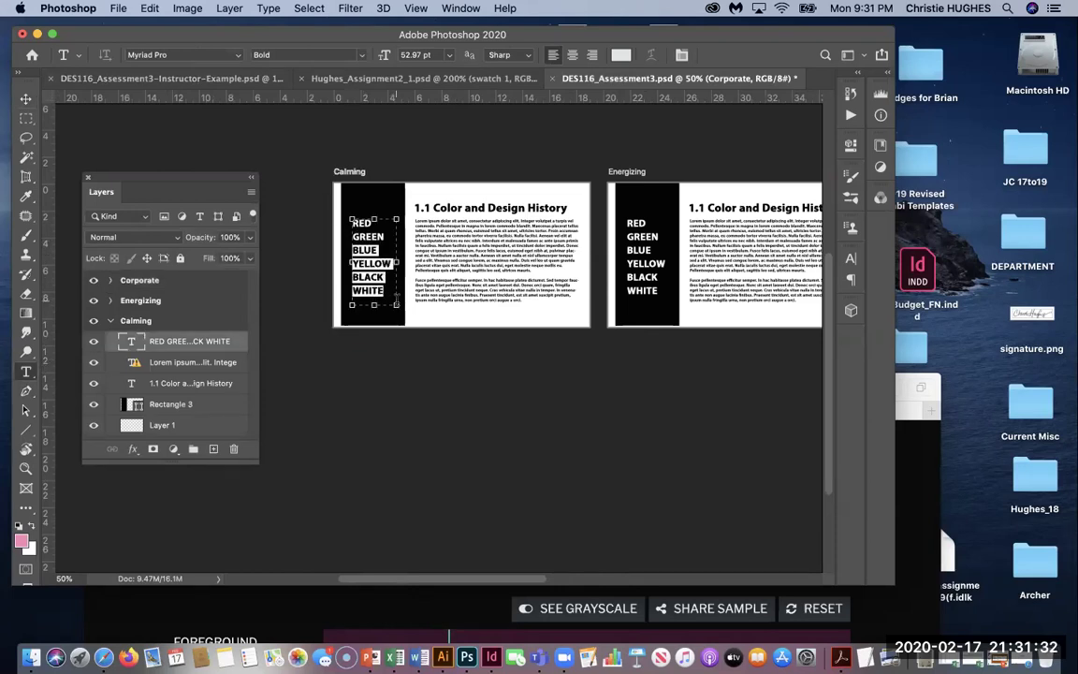
key("BackSpace")
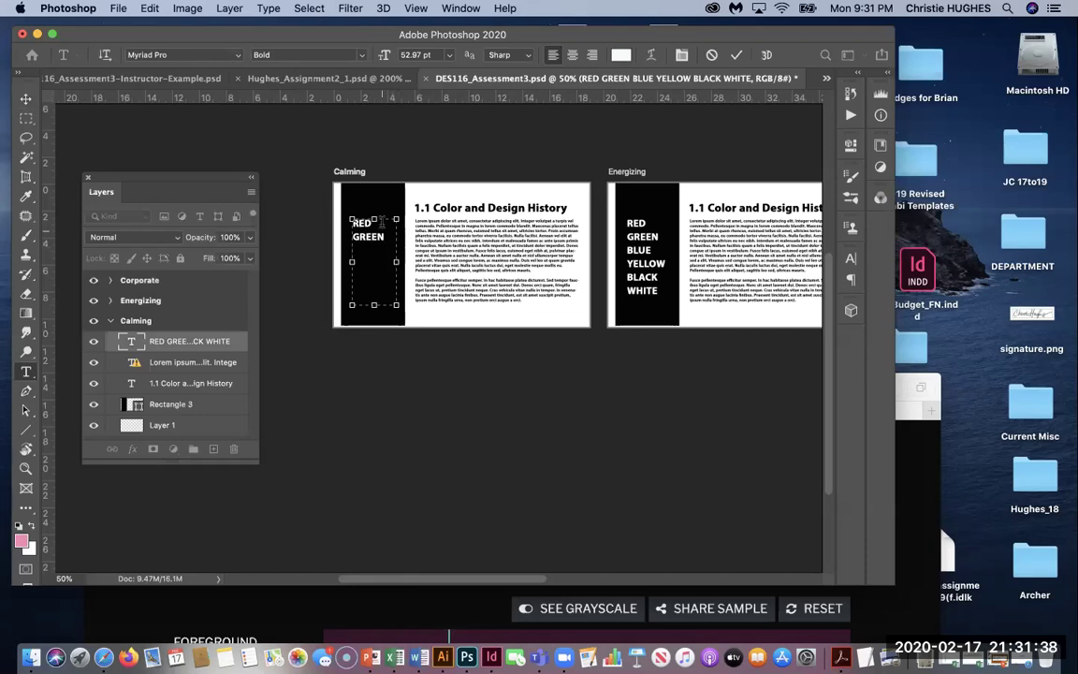
left_click(353, 237)
key("Return")
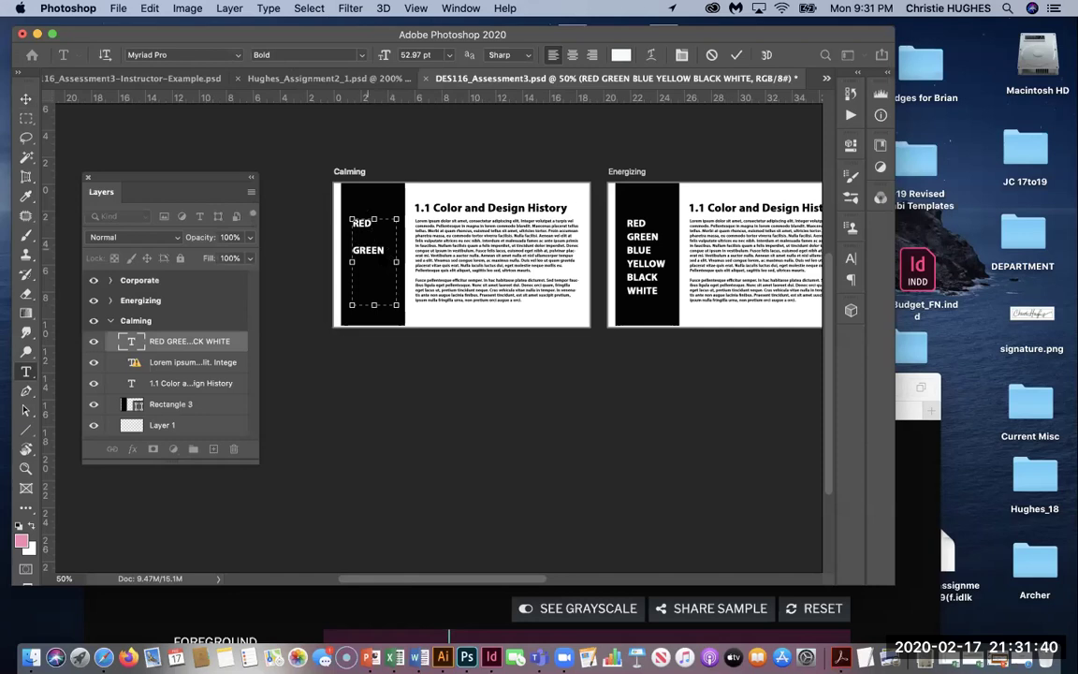
left_click(26, 97)
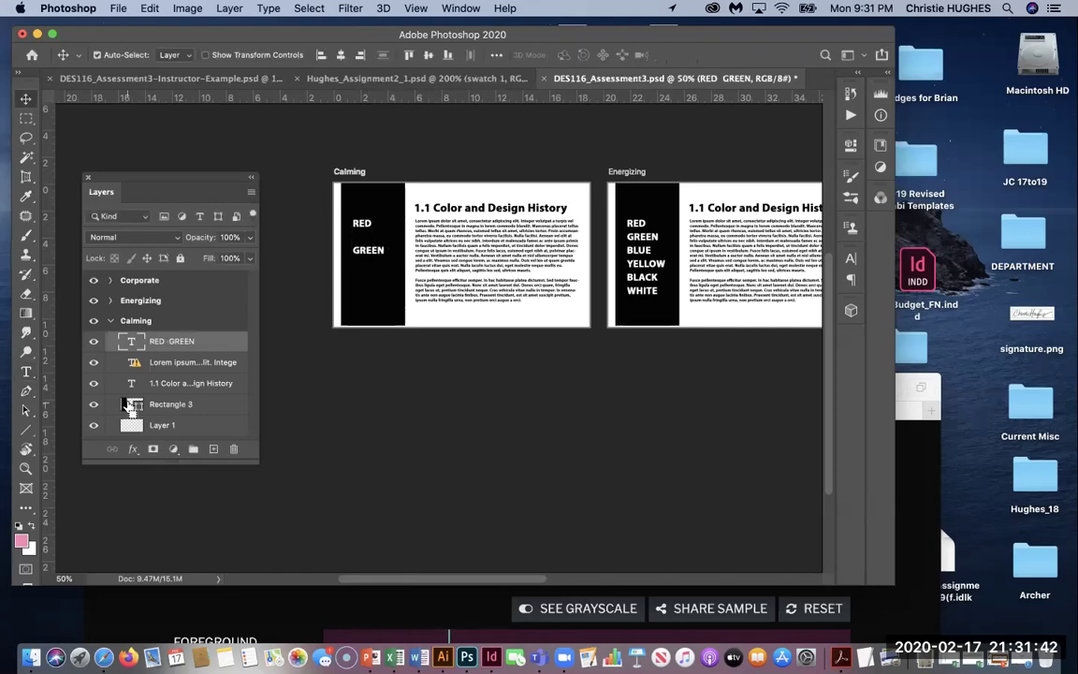
left_click(128, 405, "super")
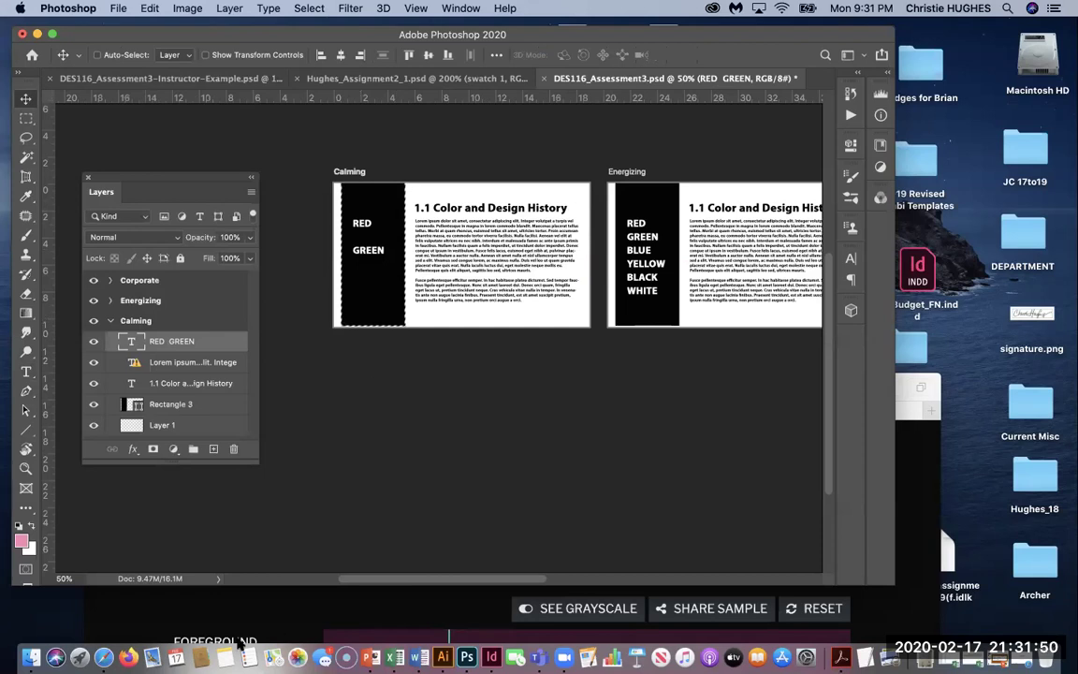
Step: Switch to the Contrast Checker page in Safari, move its window up, and set the foreground color to red #F60B2C
left_click(103, 657)
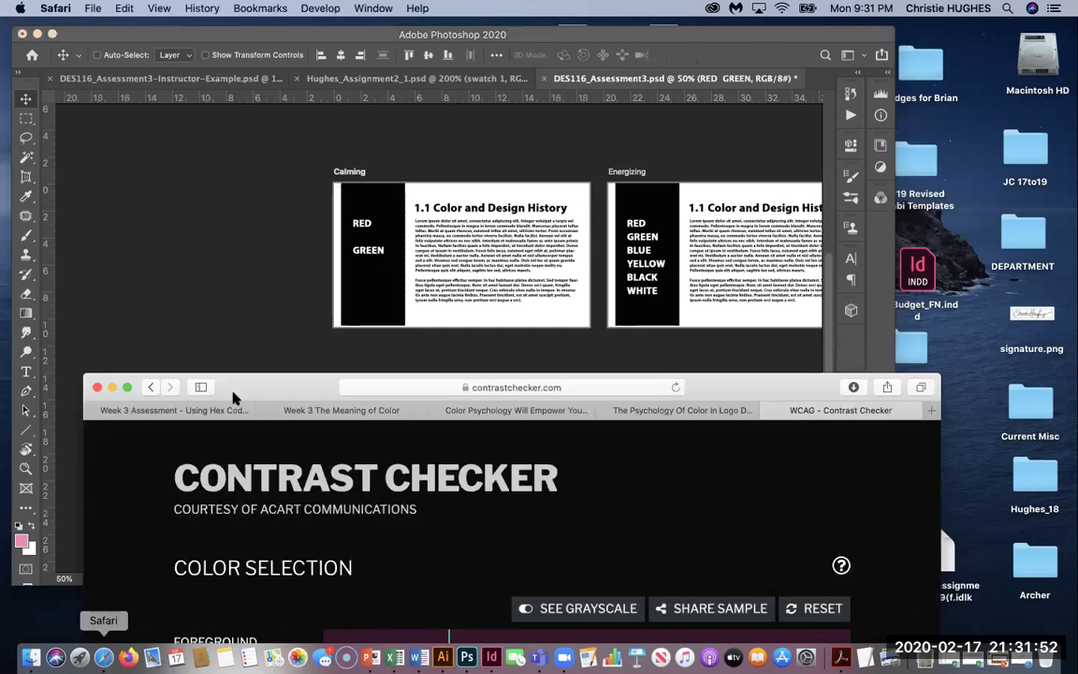
left_click_drag(279, 395, 252, 80)
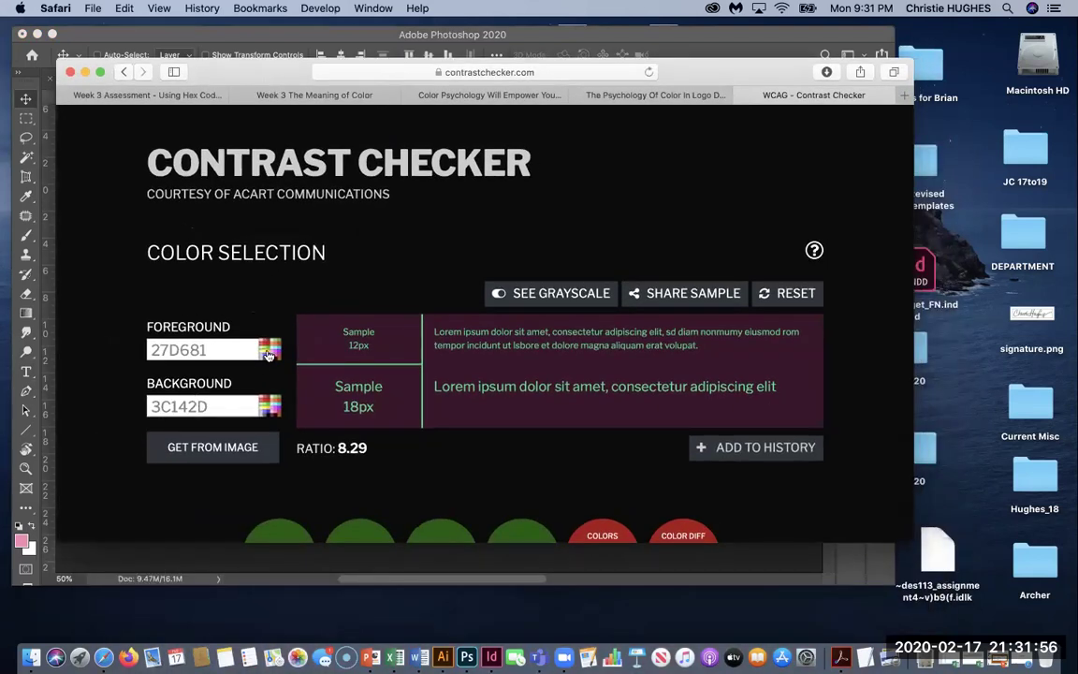
left_click(269, 354)
left_click_drag(361, 299, 487, 334)
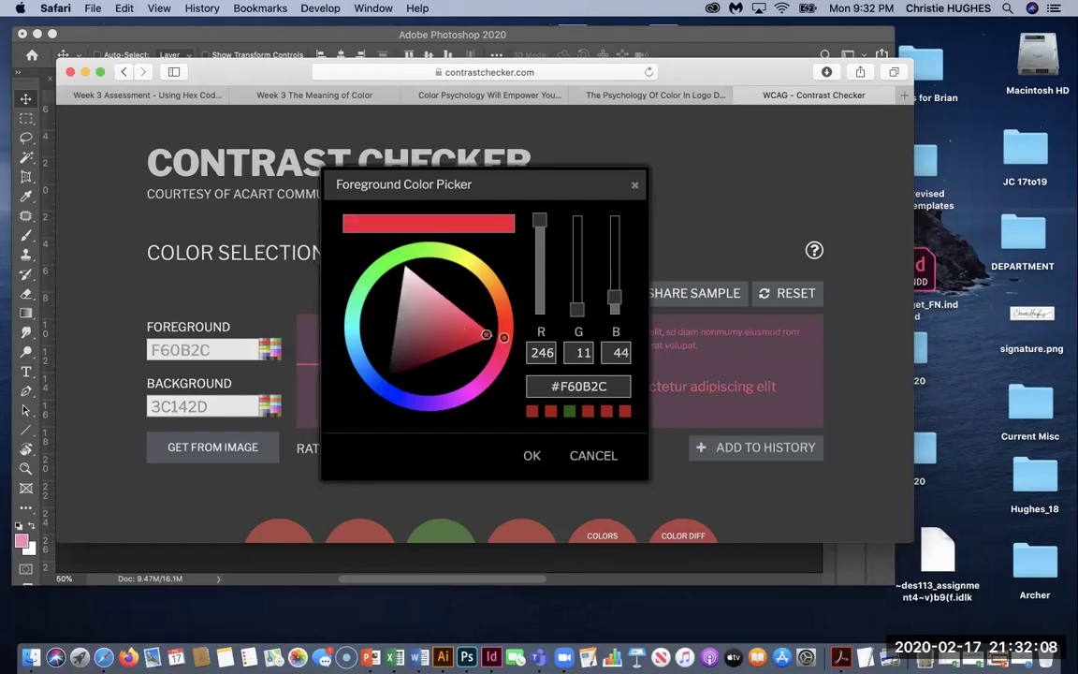
left_click(533, 456)
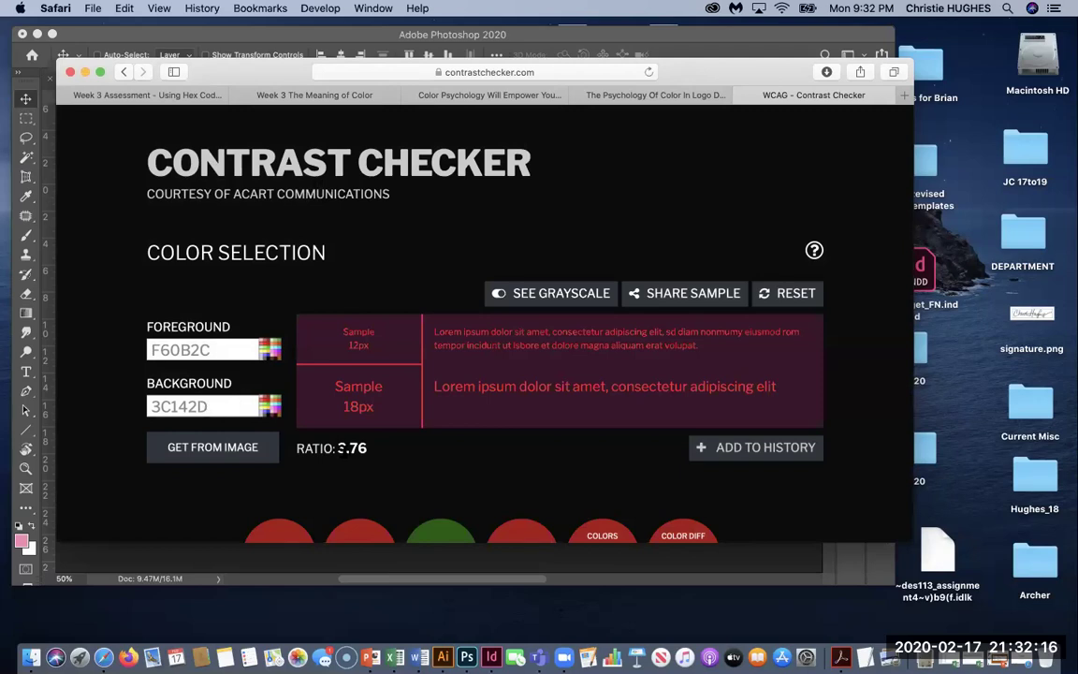
Step: Recheck the contrast requirement on the Week 3 assessment page, and set the Contrast Checker background to green #237D2B
left_click(183, 97)
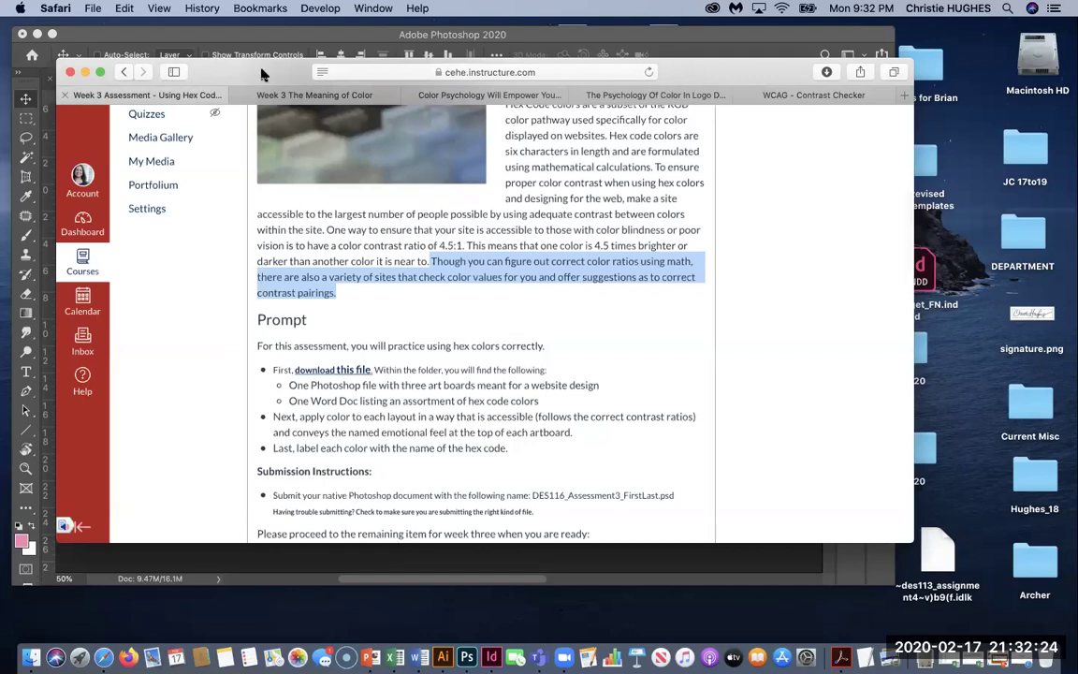
left_click(779, 97)
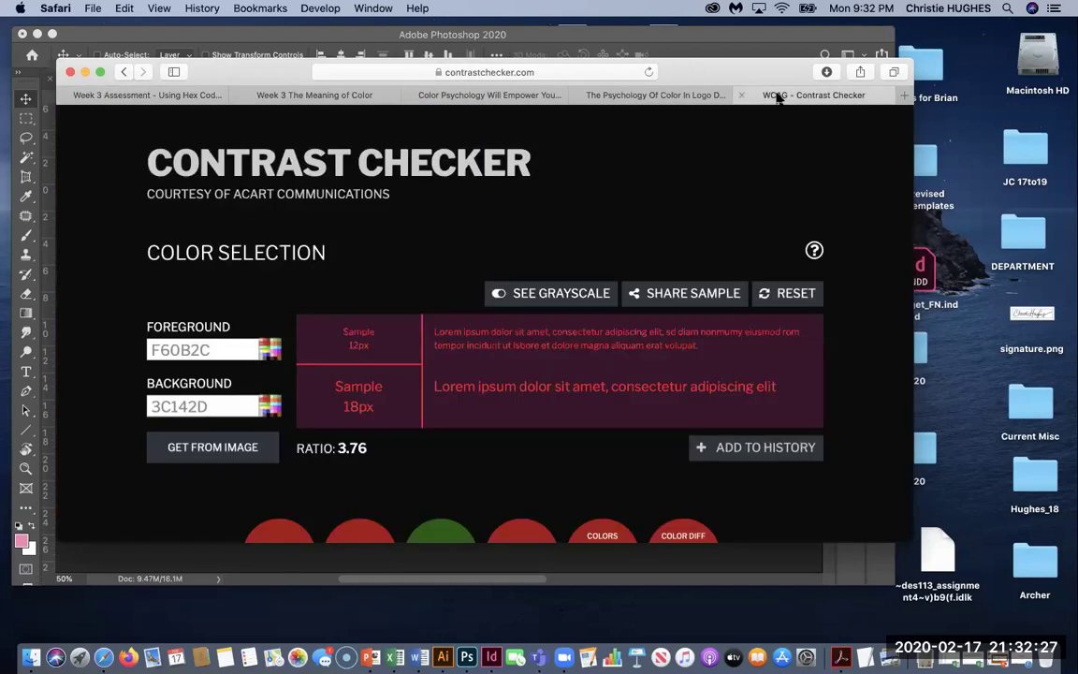
left_click(264, 410)
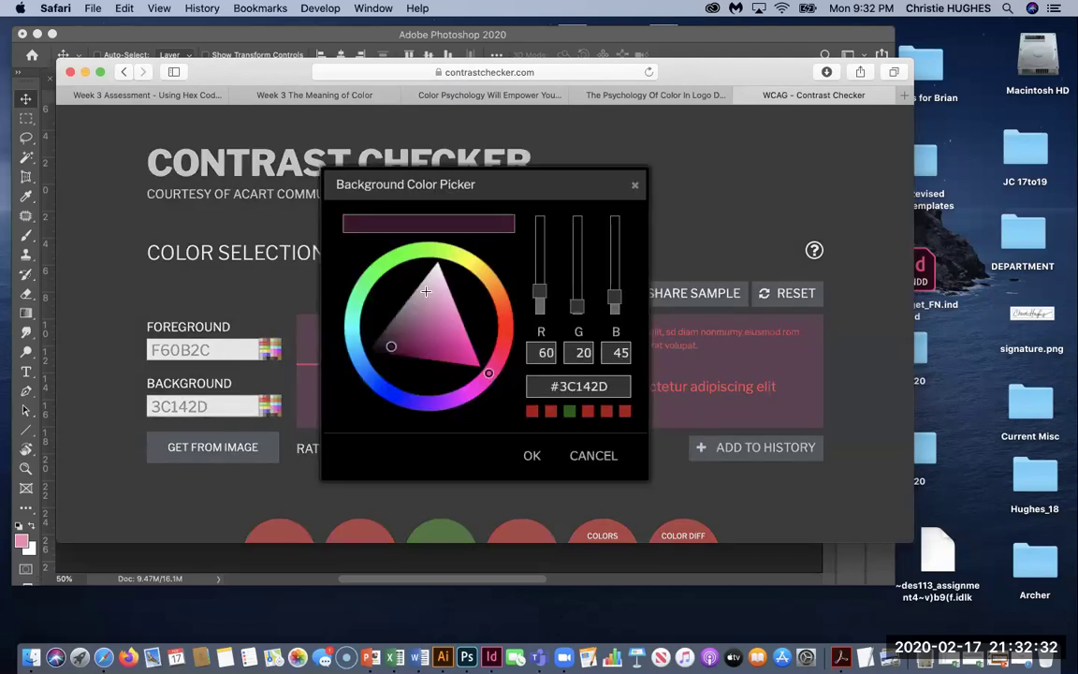
left_click(383, 262)
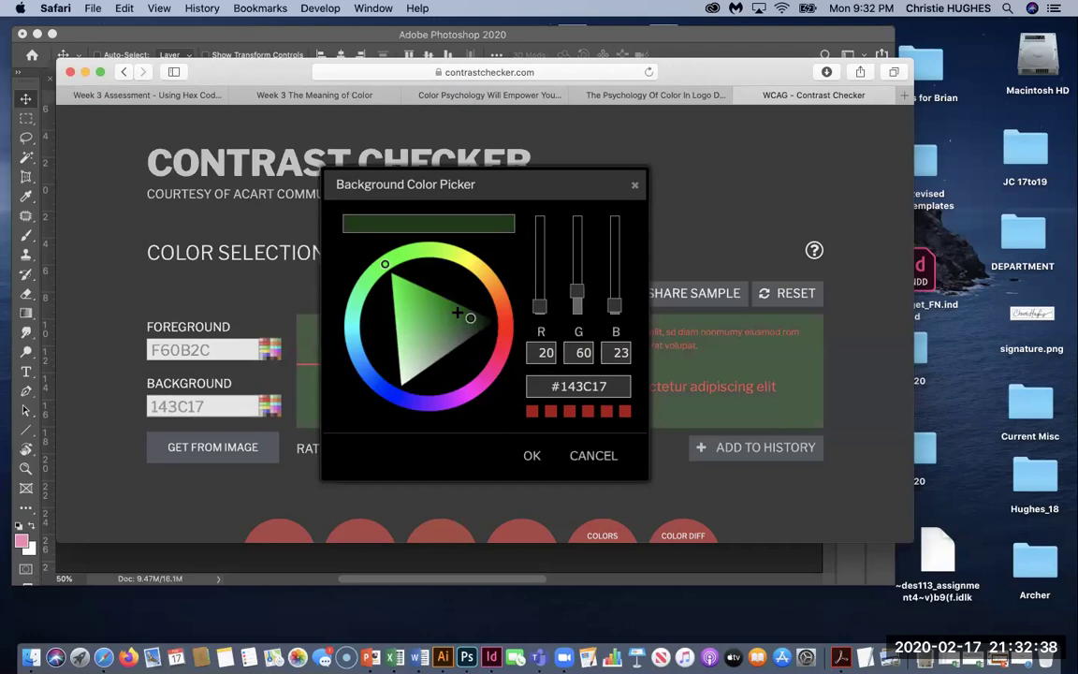
mouse_move(457, 313)
left_mouse_down()
mouse_move(482, 316)
mouse_move(429, 328)
mouse_move(443, 353)
mouse_move(436, 319)
mouse_move(446, 313)
left_mouse_up()
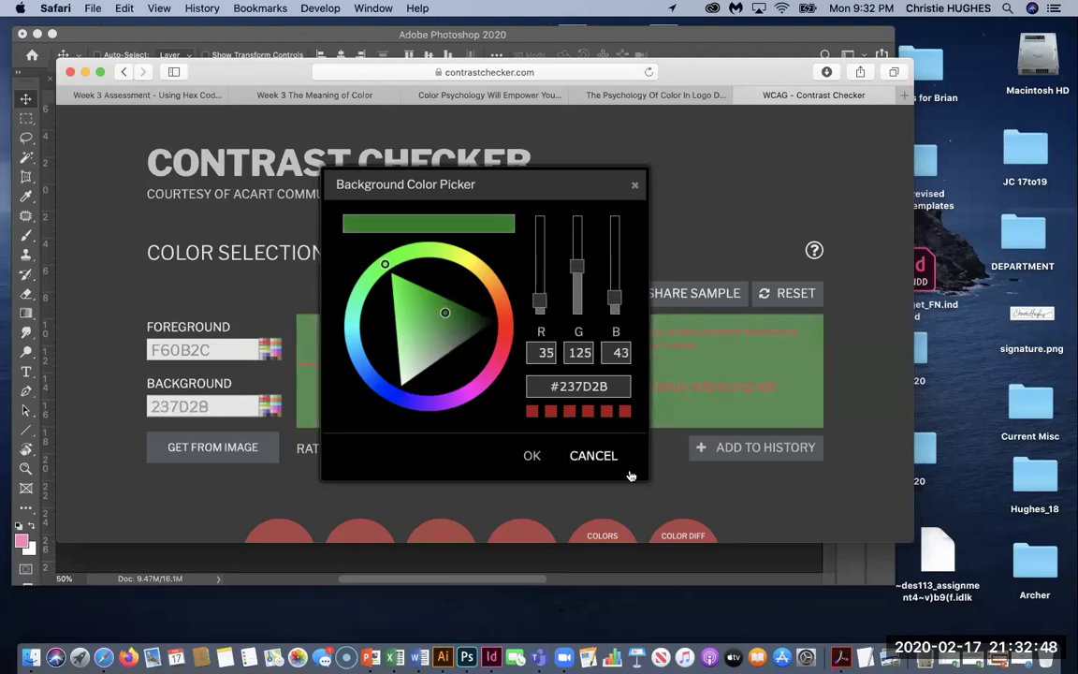
left_click(531, 455)
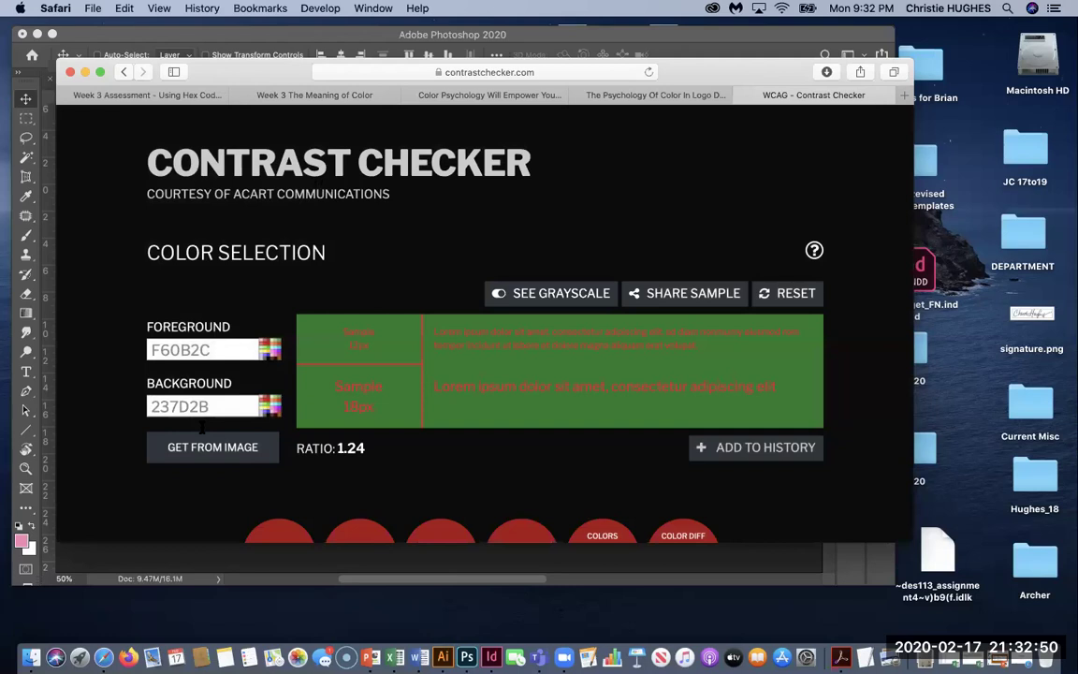
Step: Darken the green background in two stages, to #144919 and to #112D13
left_click(270, 405)
left_click_drag(445, 315, 465, 315)
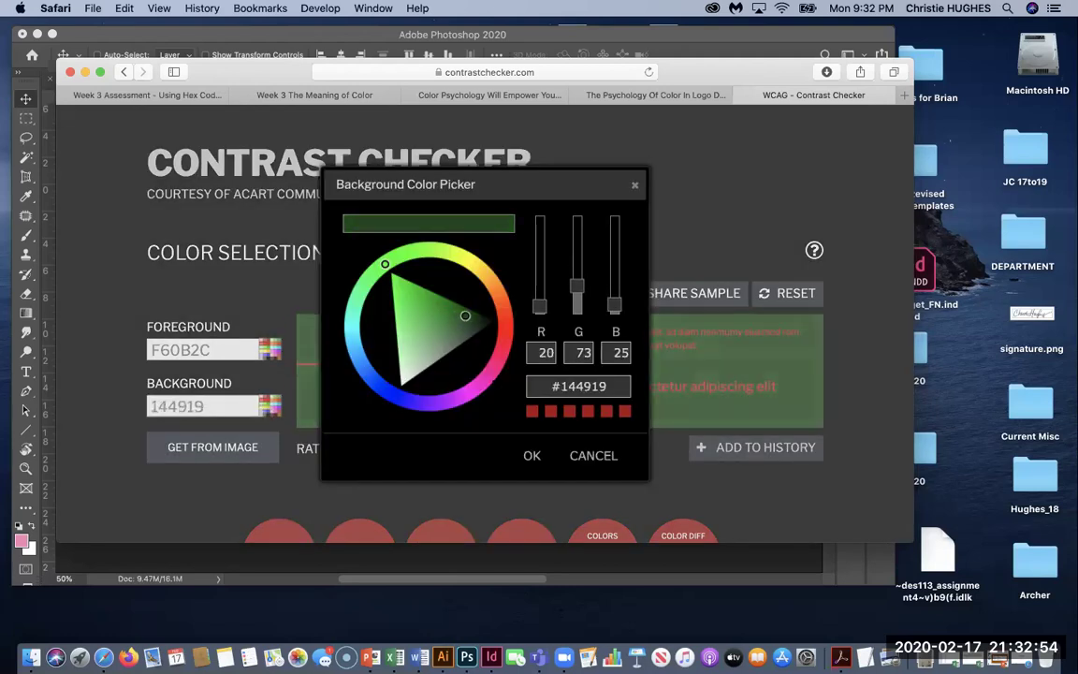
left_click(532, 456)
left_click(234, 405)
left_click_drag(472, 312, 476, 320)
left_click(530, 455)
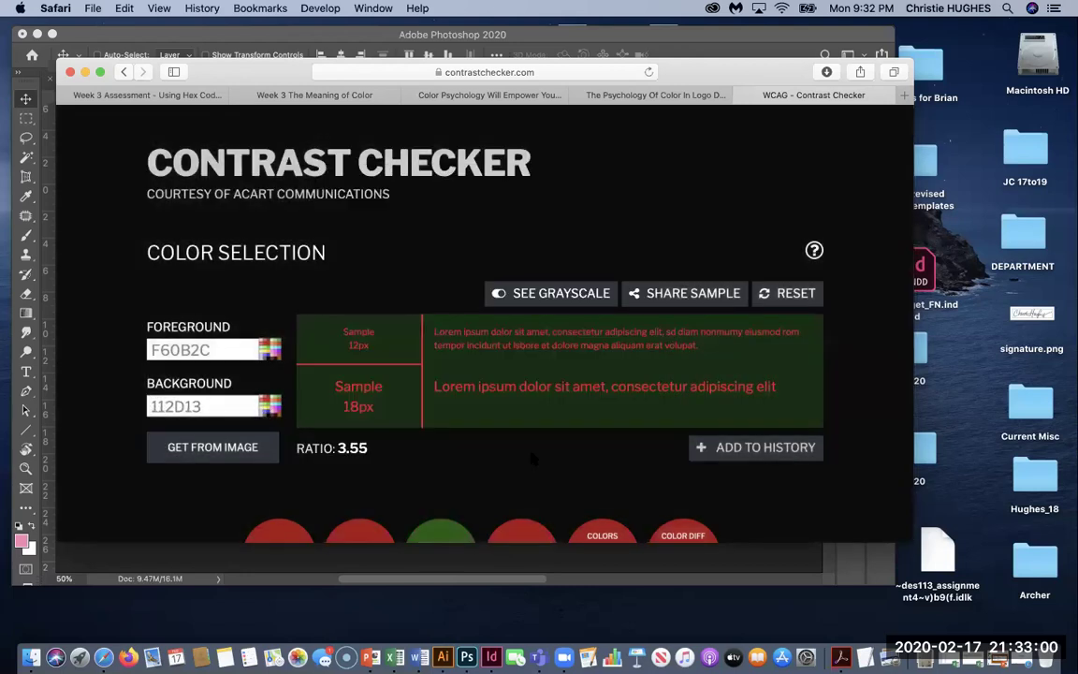
Step: Change the background to the greyer green #222723 and rotate its hue slightly to get #222724
left_click(269, 409)
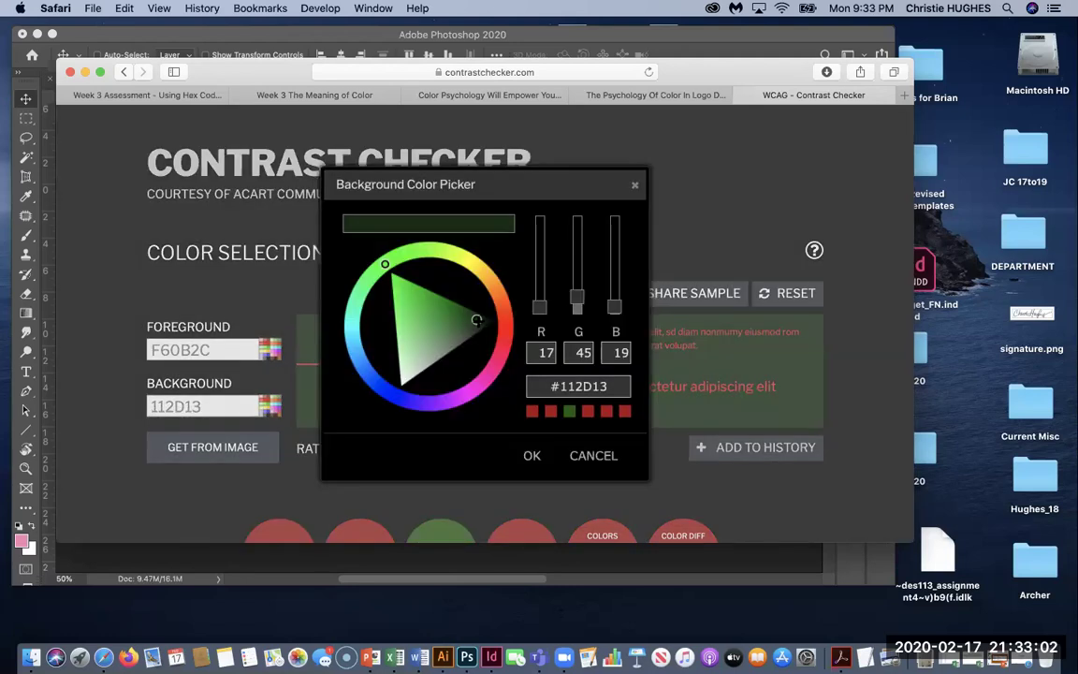
left_click_drag(476, 320, 478, 328)
left_click(531, 456)
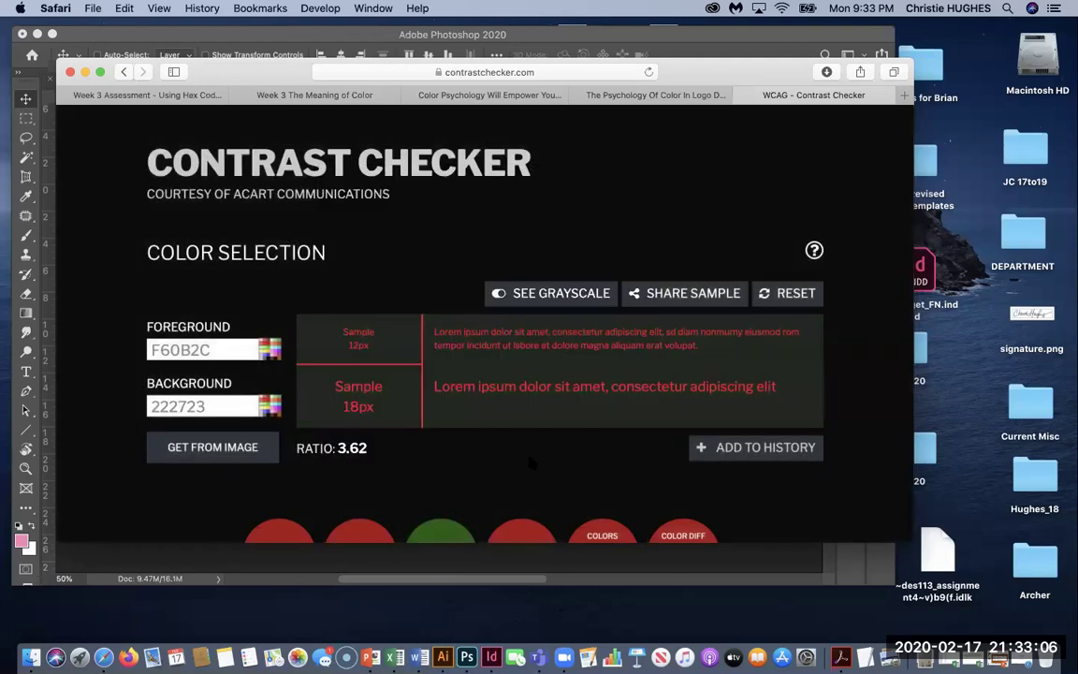
left_click(249, 408)
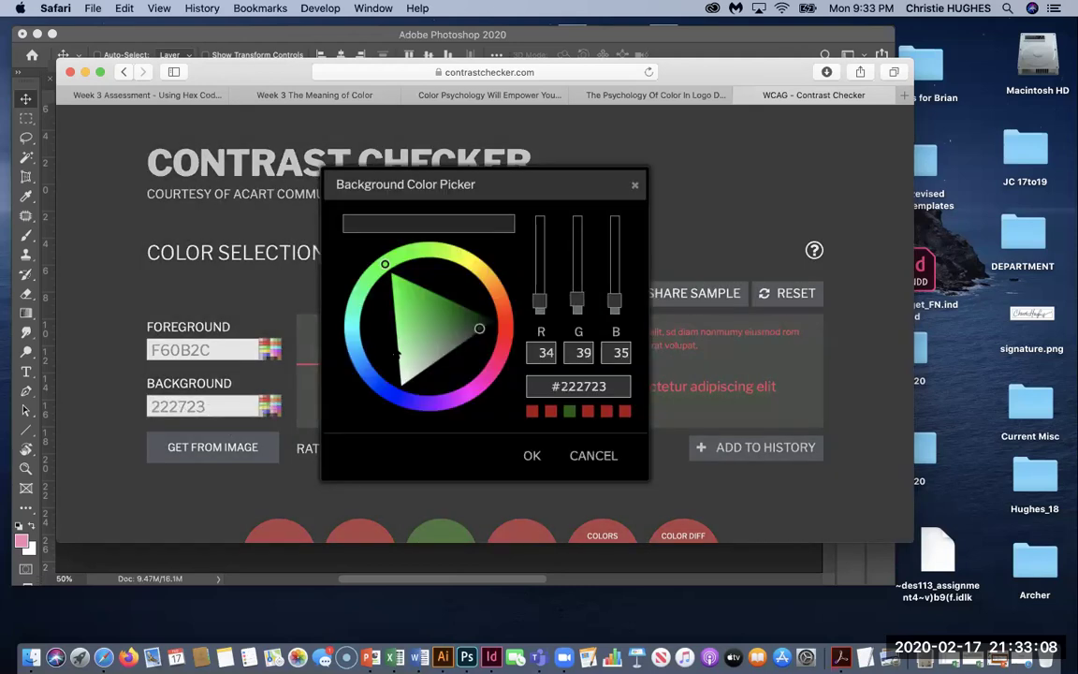
left_click_drag(383, 266, 331, 255)
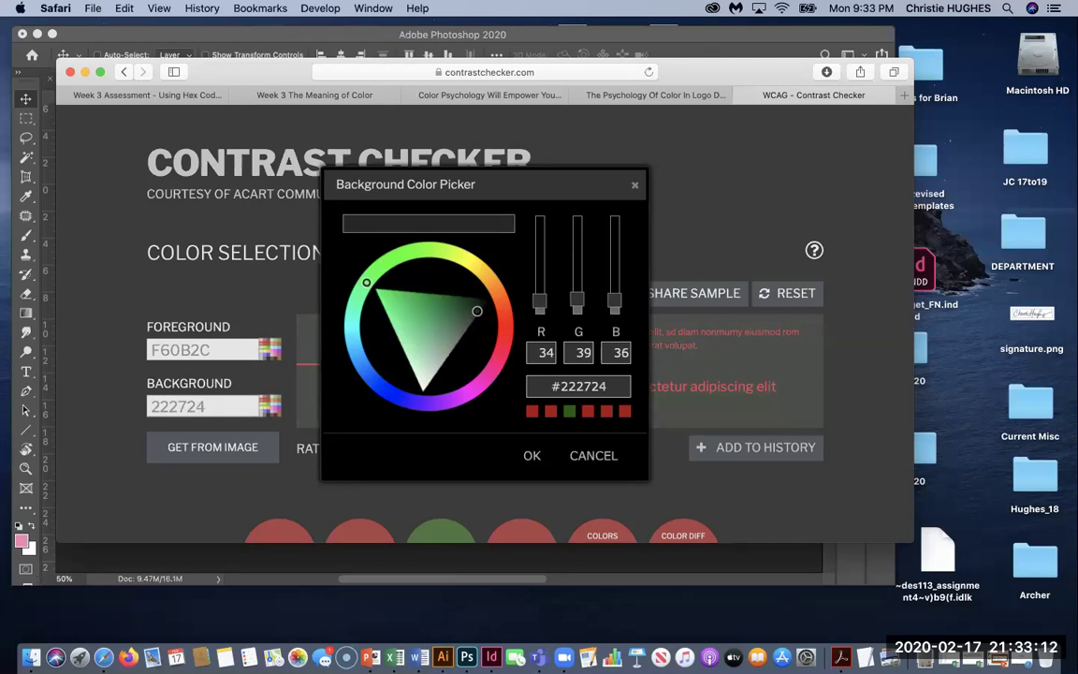
left_click(532, 457)
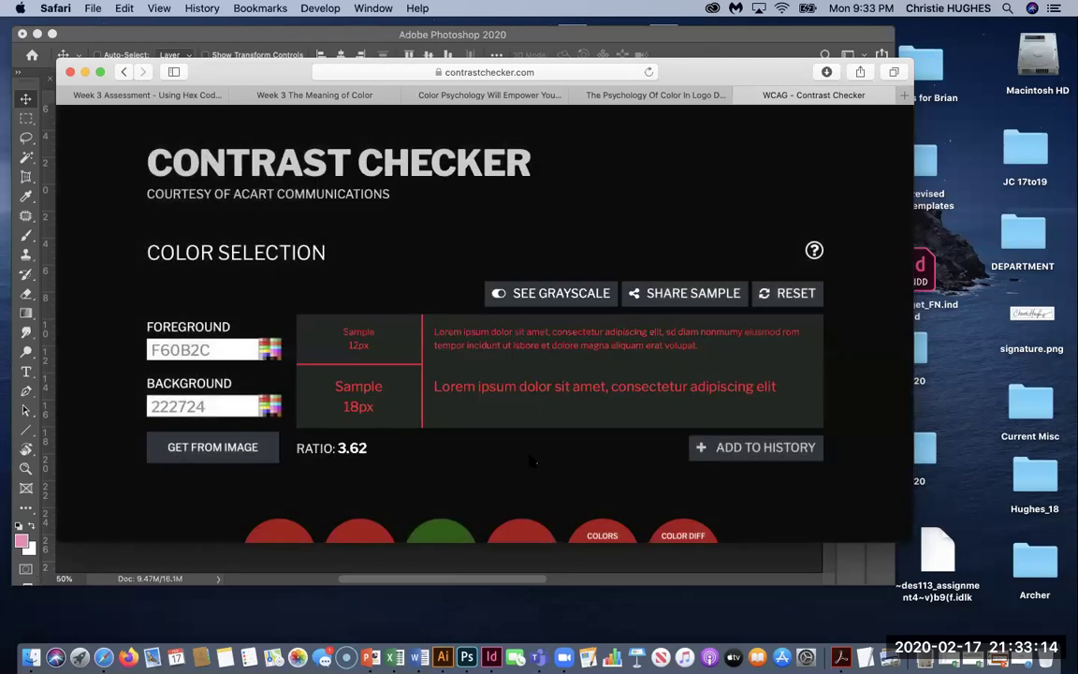
Step: Test the more saturated dark greens #12271B and #032210 as the background against the red foreground
left_click(270, 409)
left_click_drag(476, 311, 475, 304)
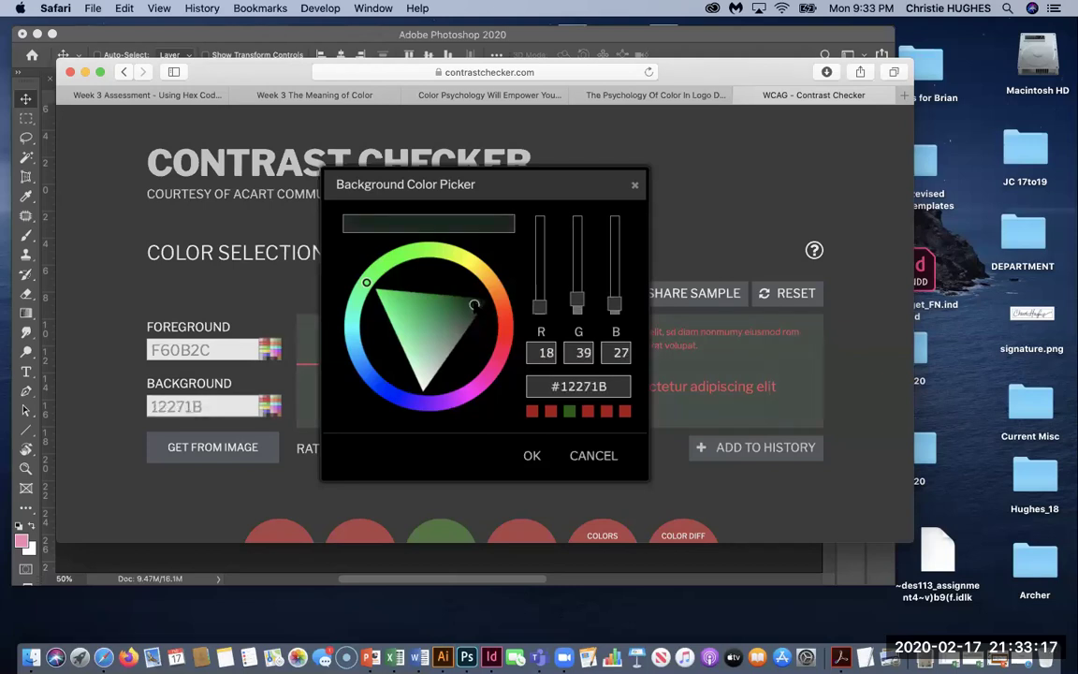
left_click(534, 474)
left_click(270, 406)
left_click_drag(475, 305, 474, 300)
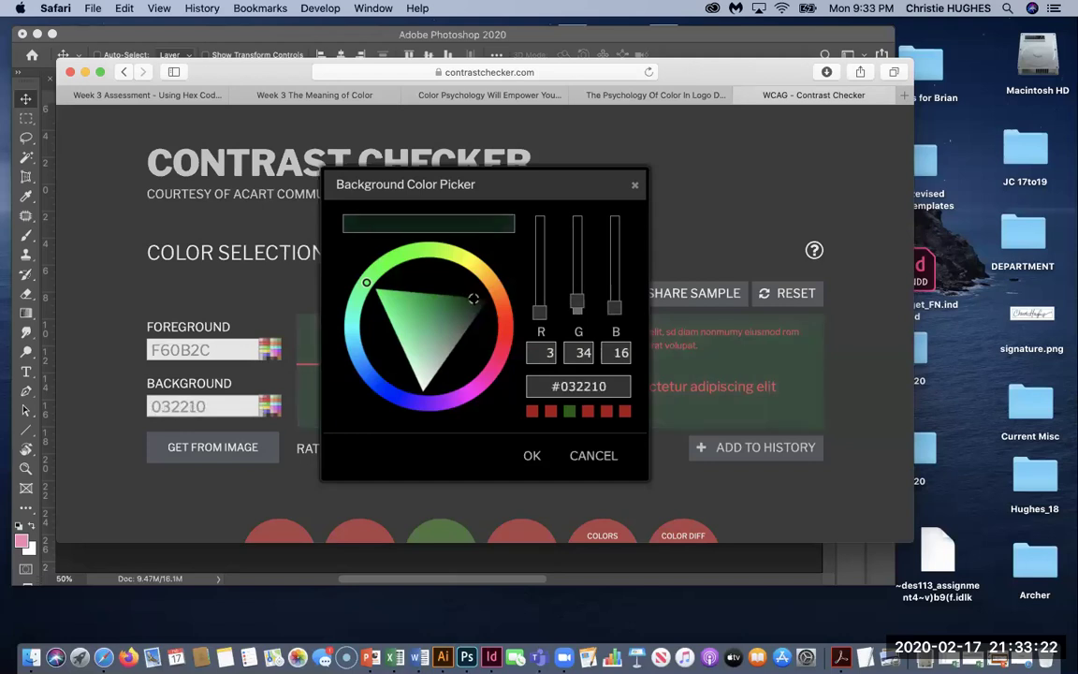
left_click(531, 456)
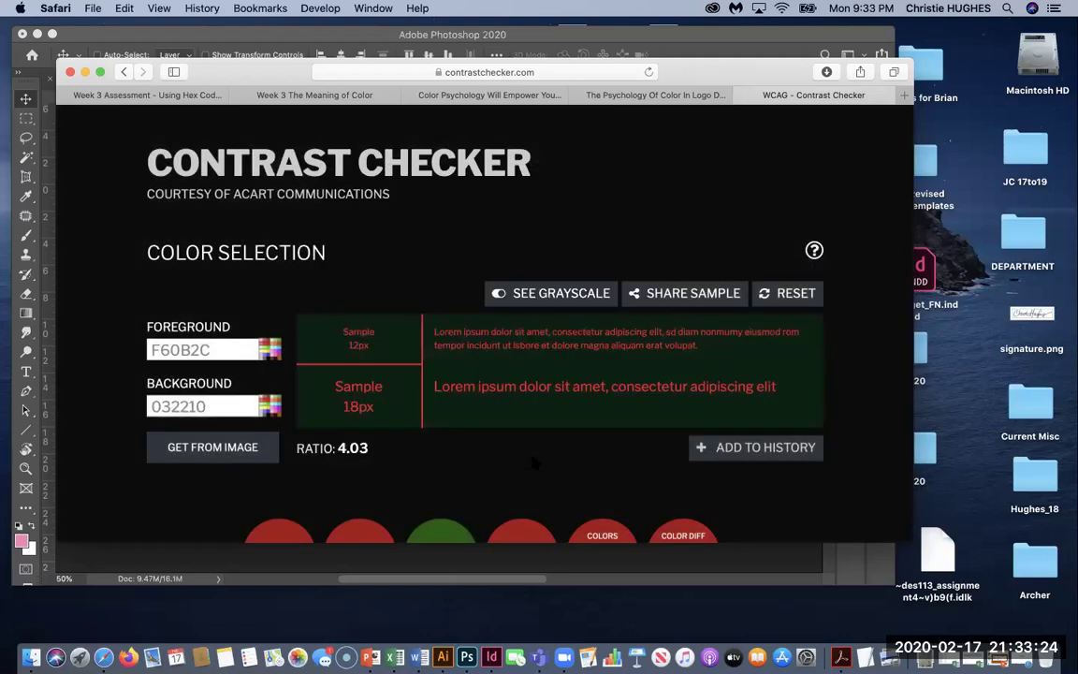
Step: Darken the background further to #02190C and finally to the near-black green #000E06
left_click(270, 406)
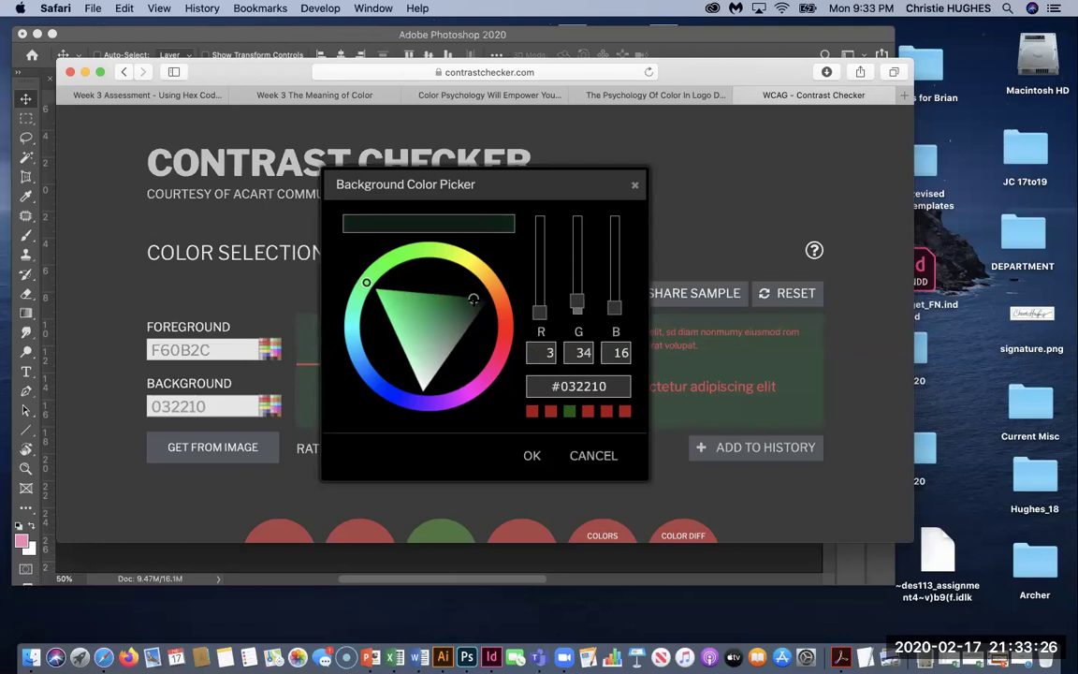
left_click_drag(474, 298, 477, 301)
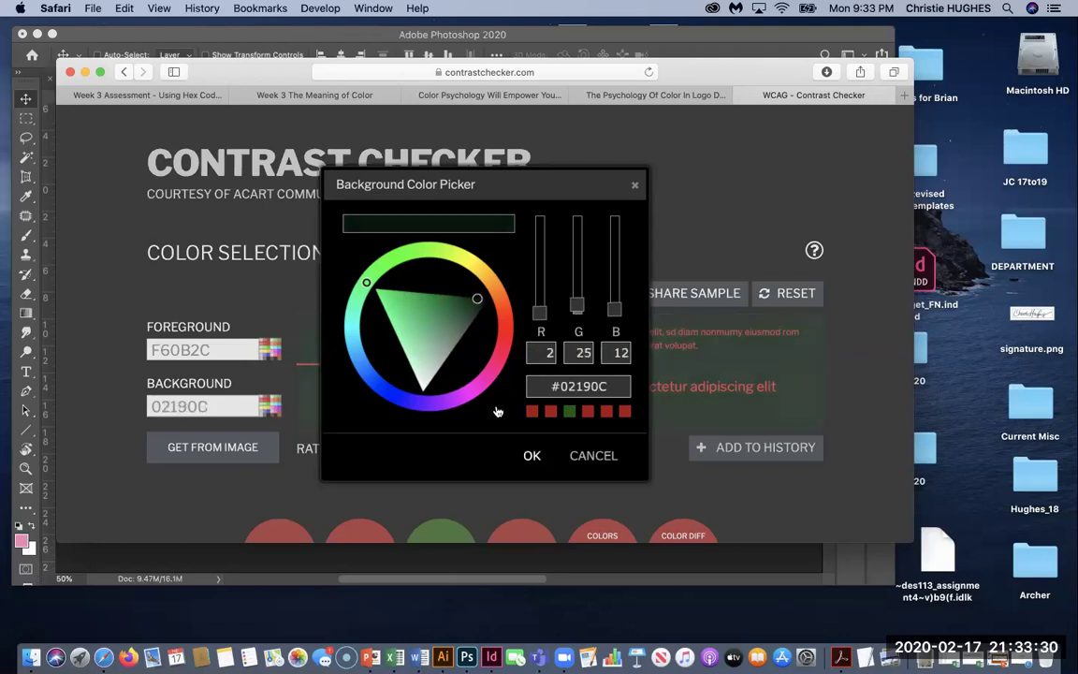
left_click(532, 455)
left_click(269, 407)
left_click_drag(478, 298, 480, 301)
left_click(532, 455)
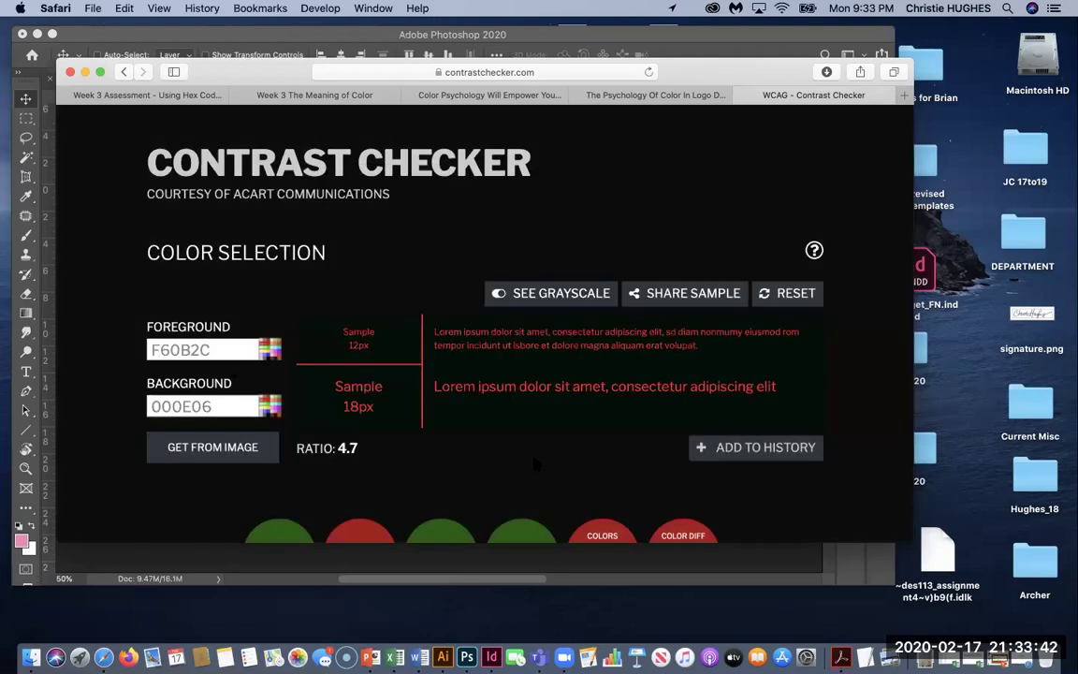
Step: Select the foreground hex code, move the Contrast Checker window lower, and switch to the starter file in Photoshop
double_click(215, 350)
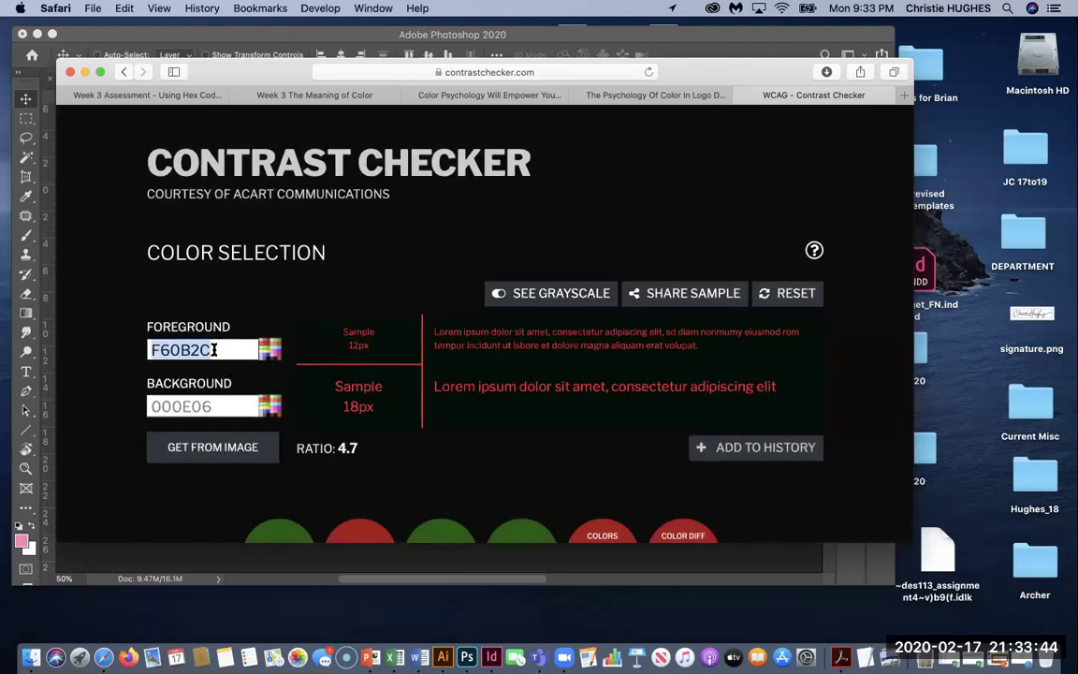
left_click(215, 350)
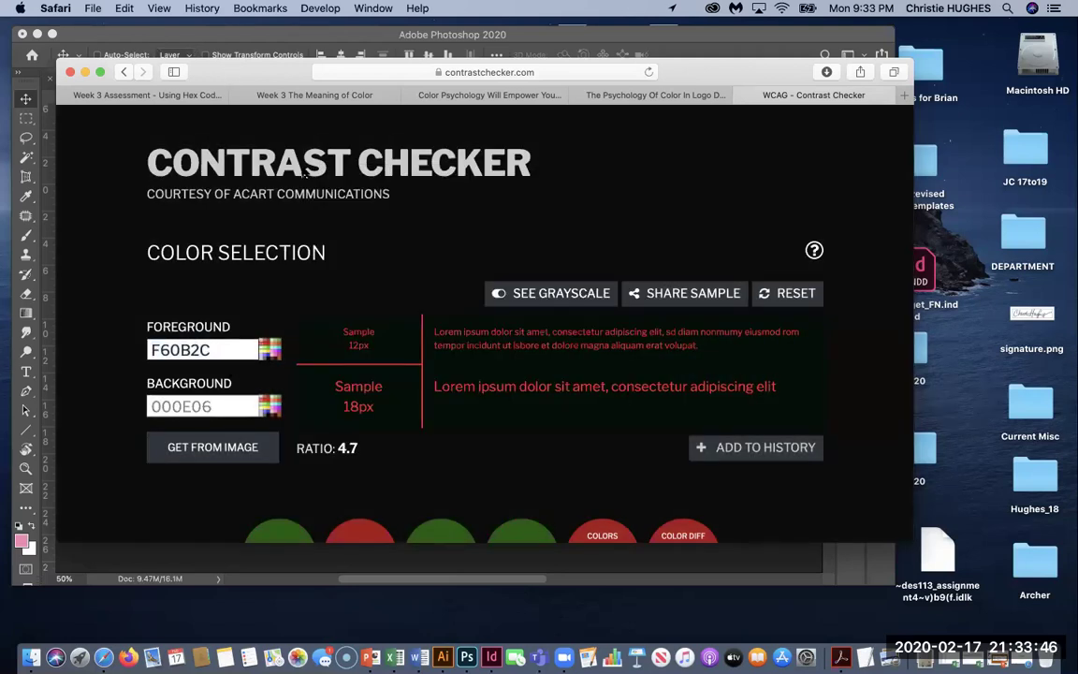
left_click_drag(281, 71, 363, 169)
left_click(269, 34)
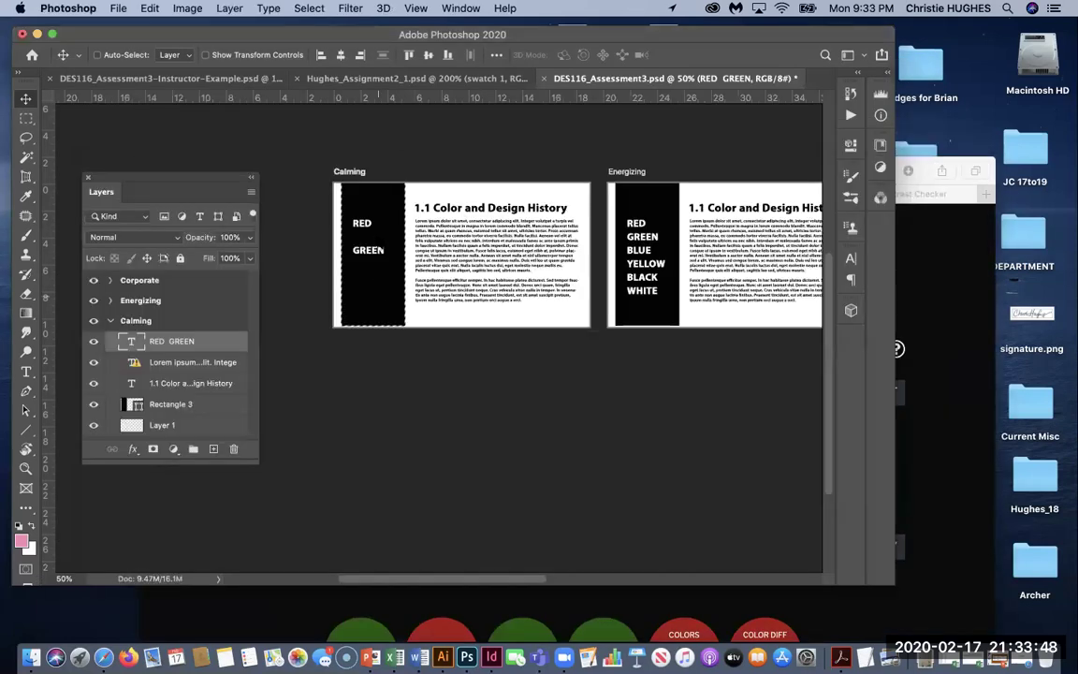
Step: Deselect the rectangle and add #F60B2C on a new line below RED in the Calming label
left_click(27, 372)
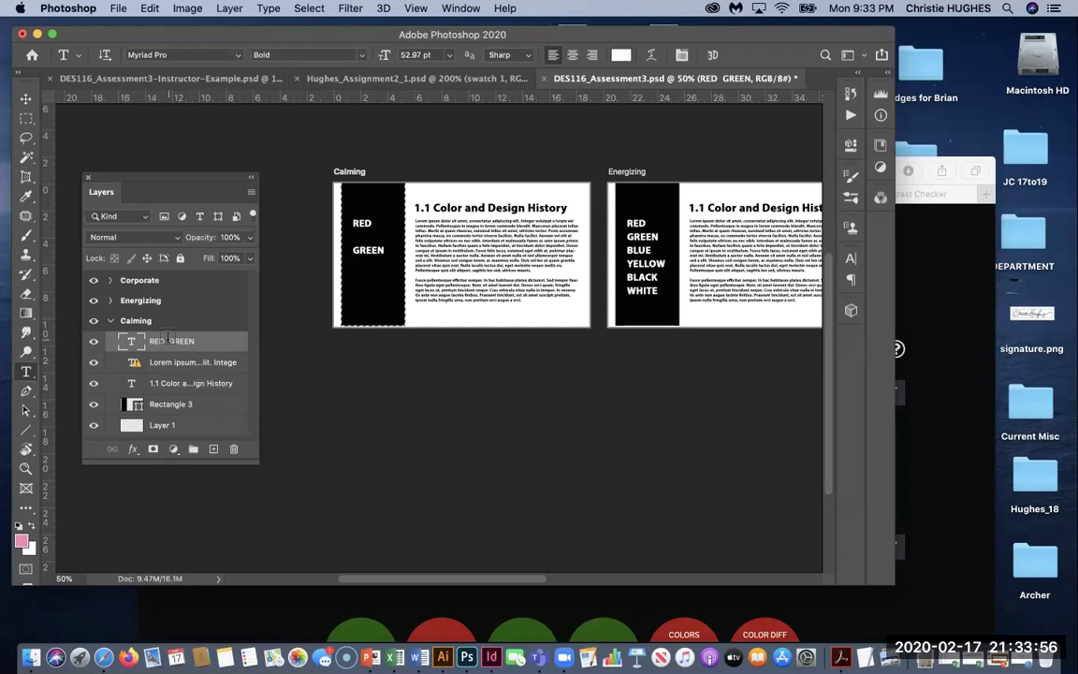
key("super+d")
left_click(372, 224)
key("Return")
type("#60B2C")
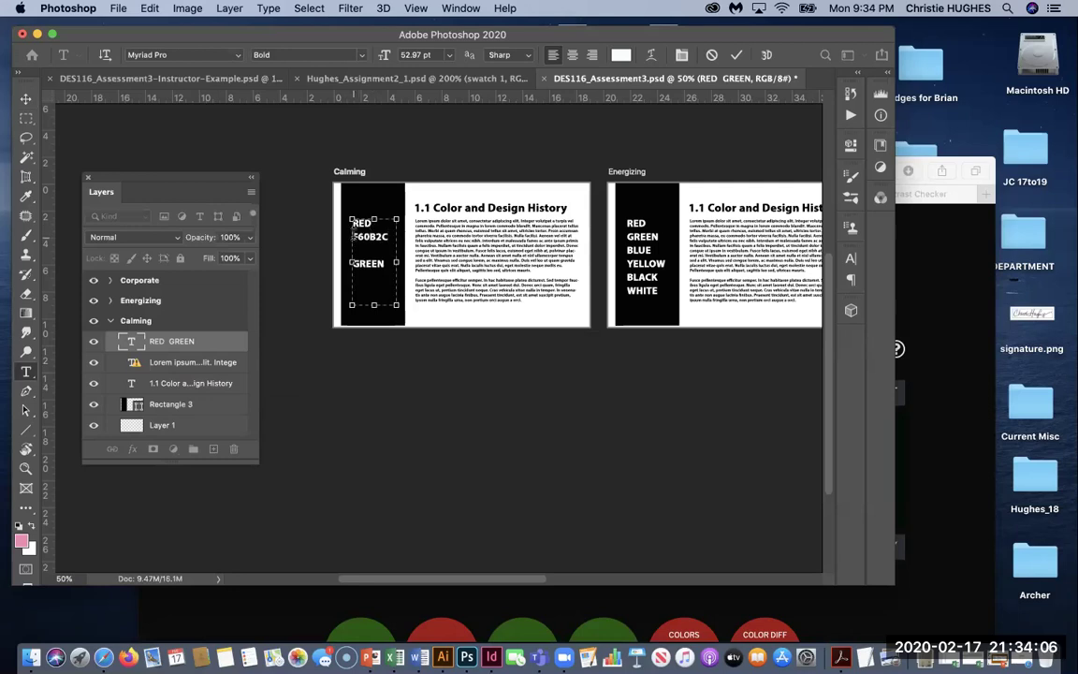
type("F")
Step: Copy the background code from Contrast Checker in Safari and add it as #000E06 below GREEN in the Photoshop Calming label
left_click(439, 596)
double_click(294, 504)
key("super+c")
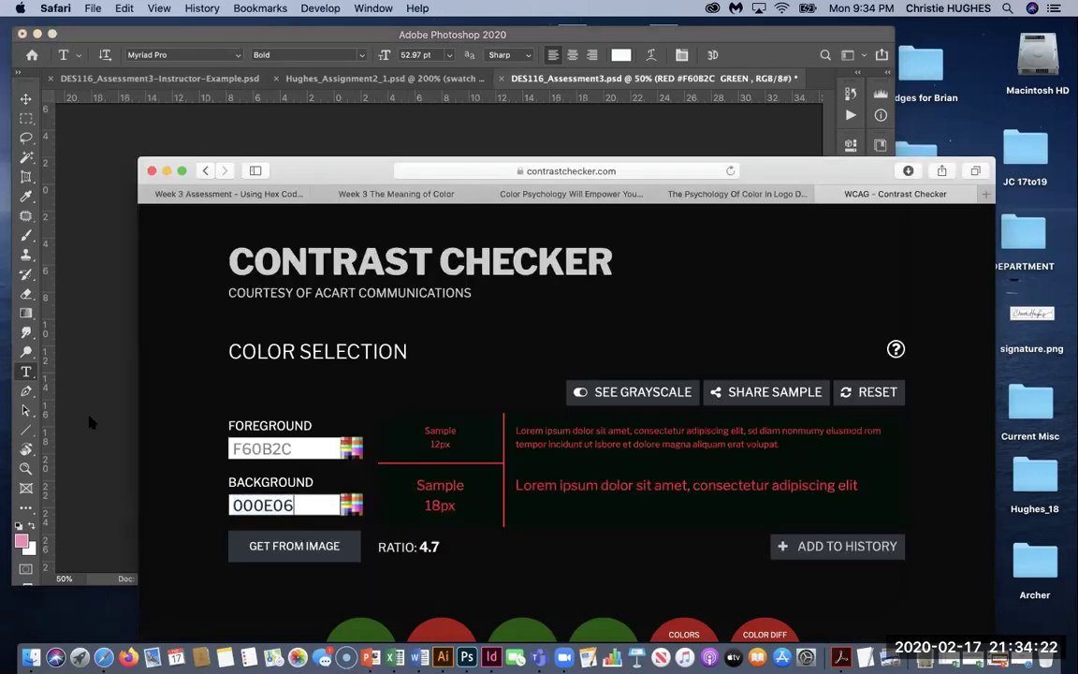
left_click(79, 370)
left_click(357, 269)
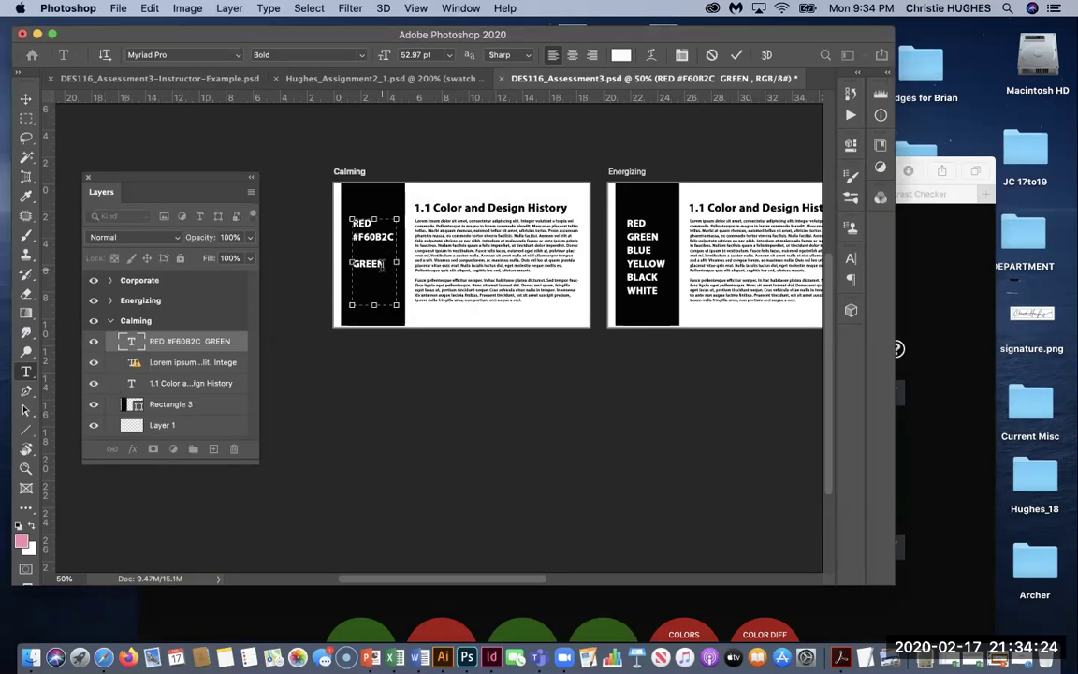
key("Return")
key("super+v")
type("#")
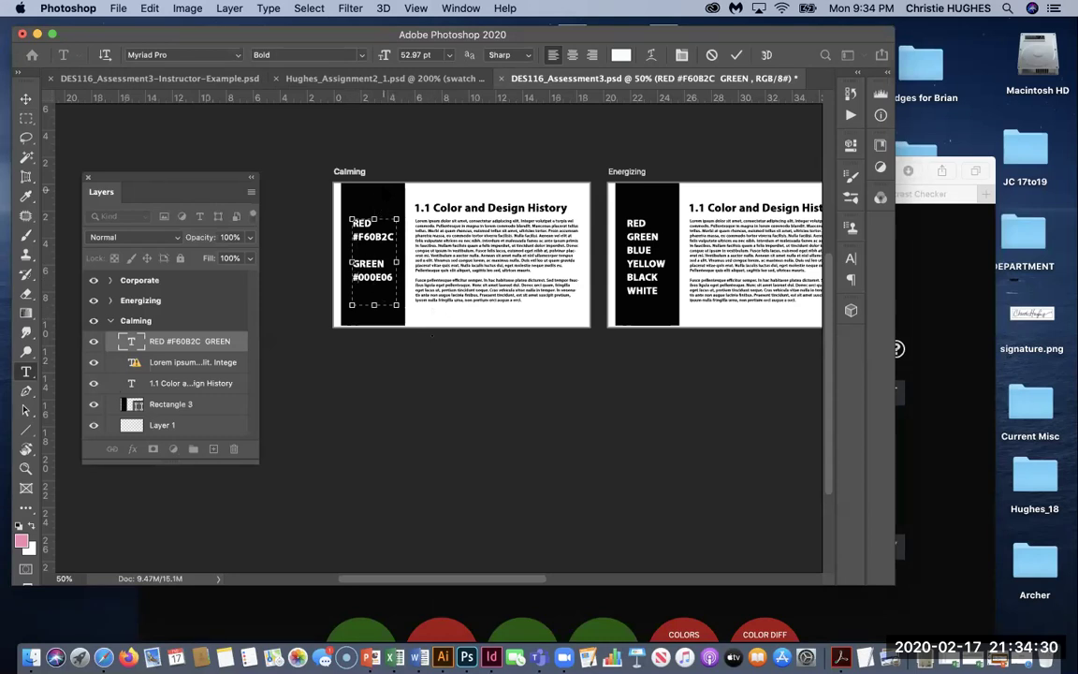
Step: Load the Calming artboard's Rectangle 3 as a selection and set the foreground color to hex 000E06 with Only Web Colors enabled
left_click(126, 405, "super")
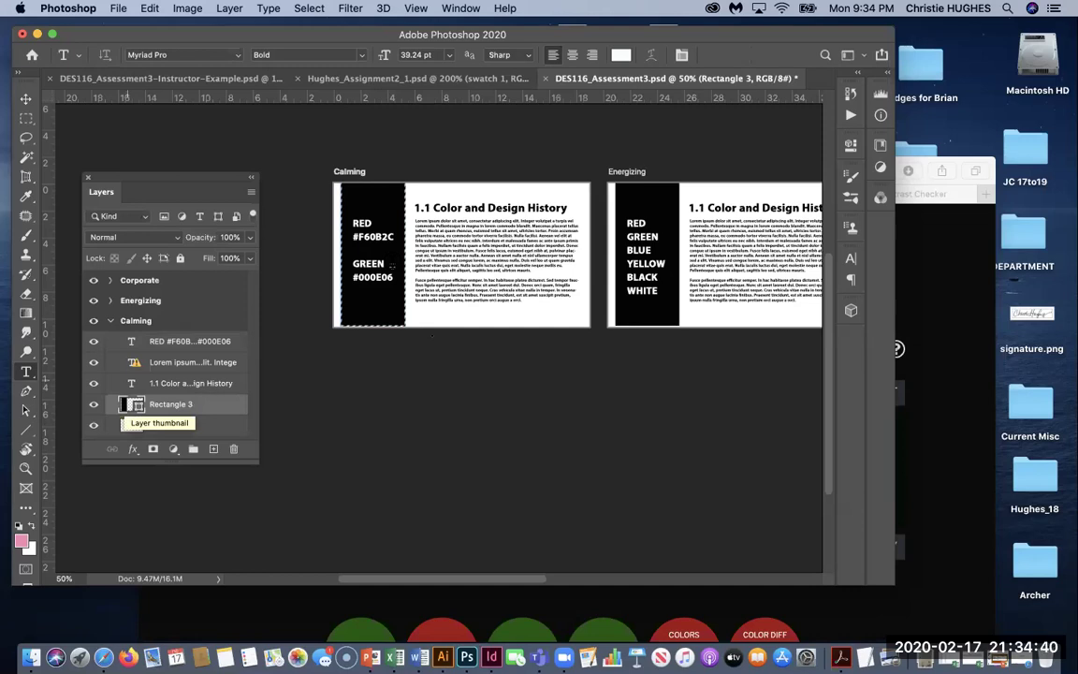
key("i")
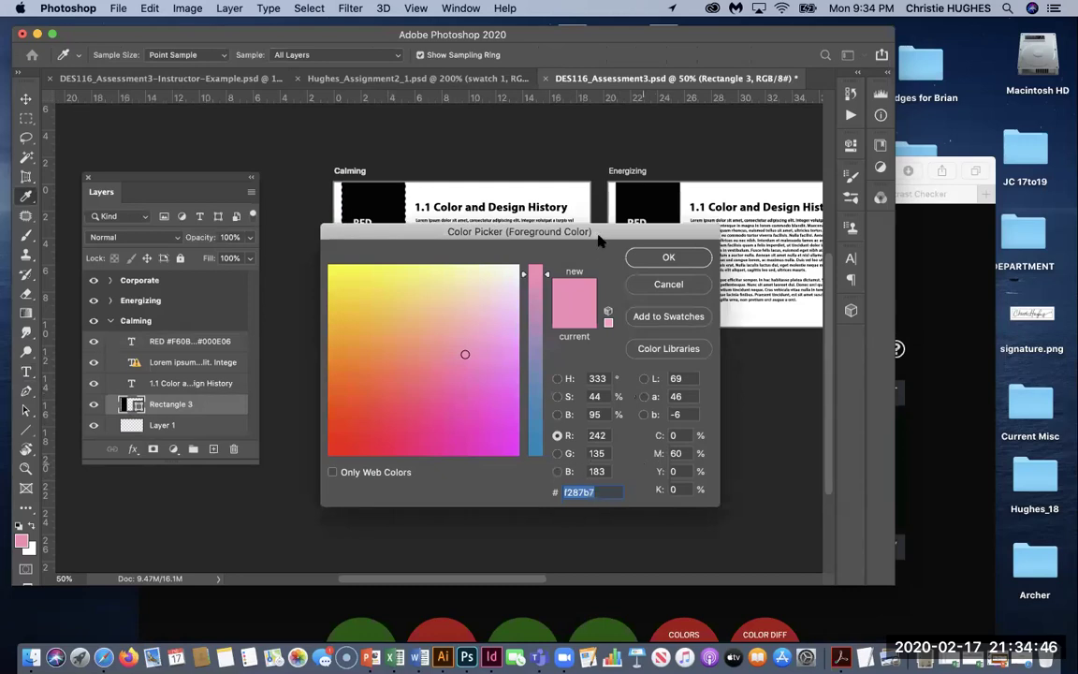
left_click_drag(599, 242, 565, 231)
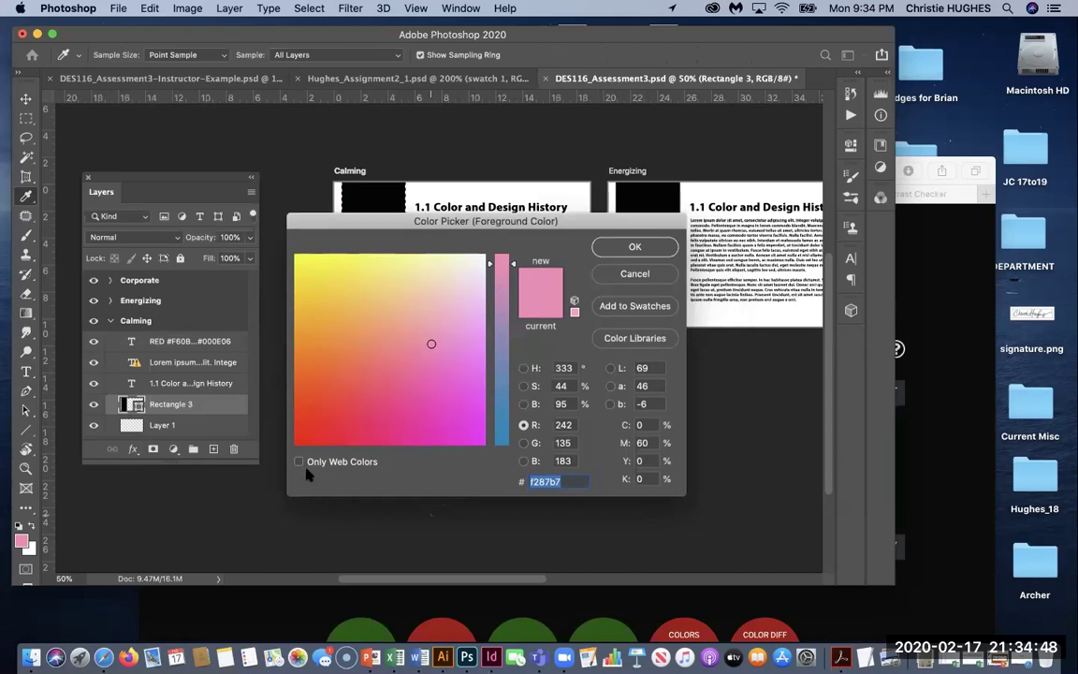
left_click(298, 461)
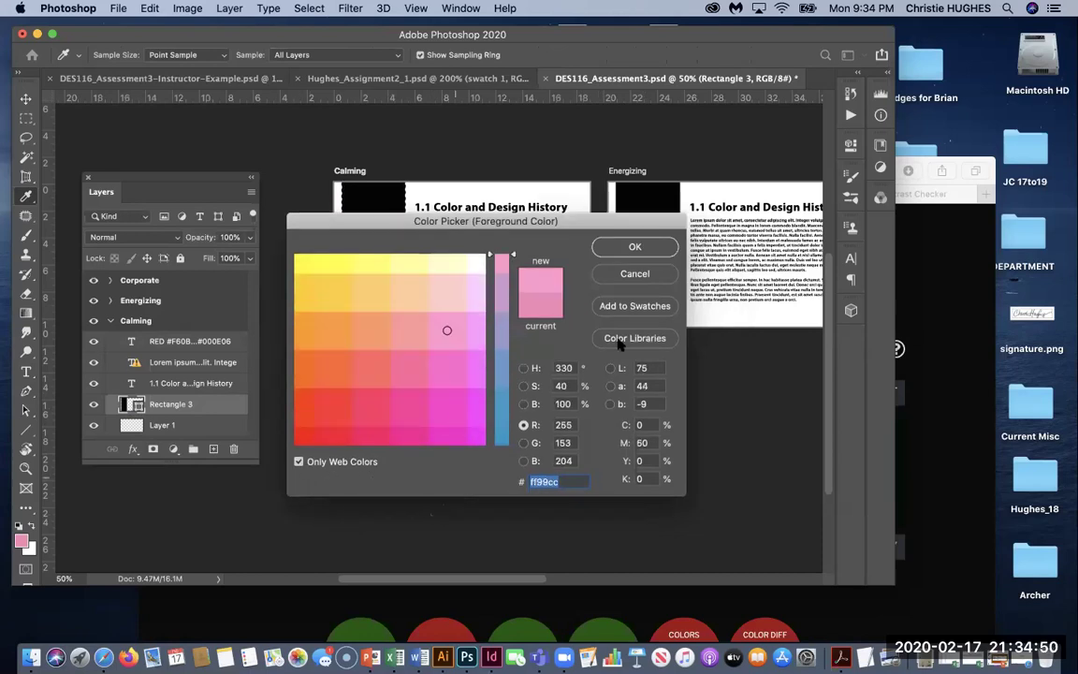
double_click(565, 367)
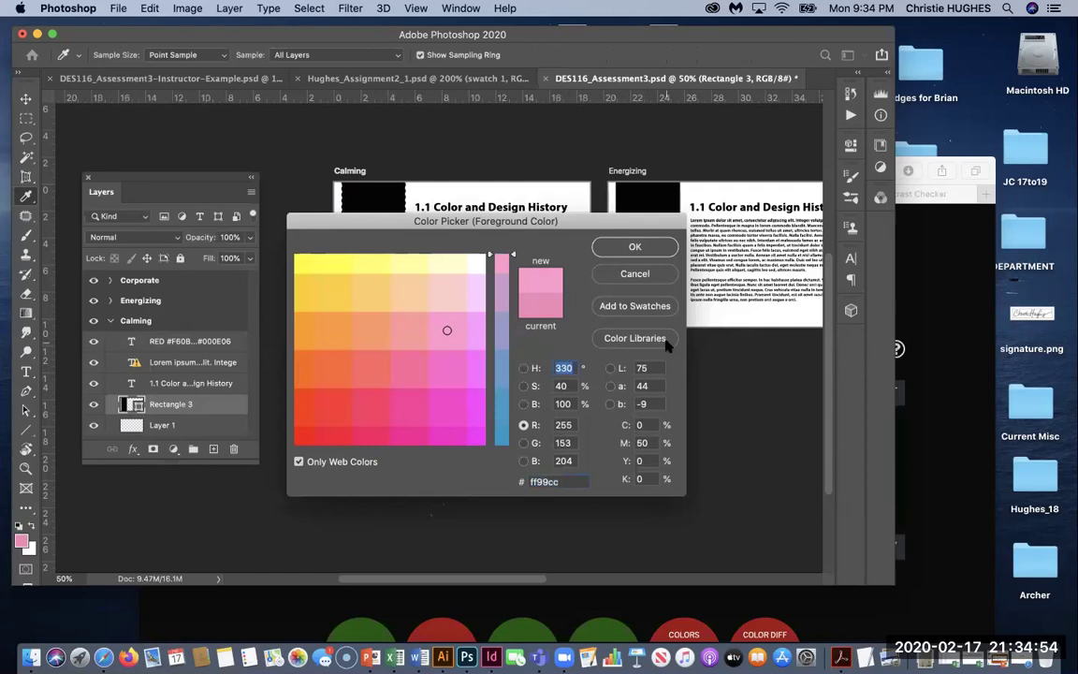
double_click(568, 482)
type("000E06")
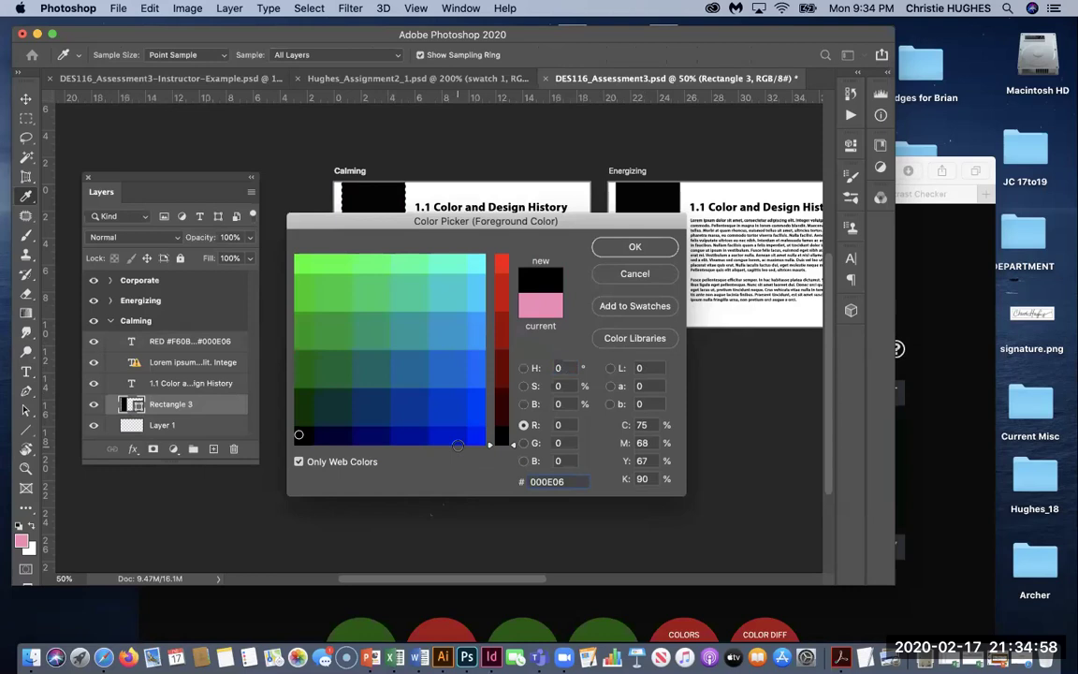
left_click(639, 248)
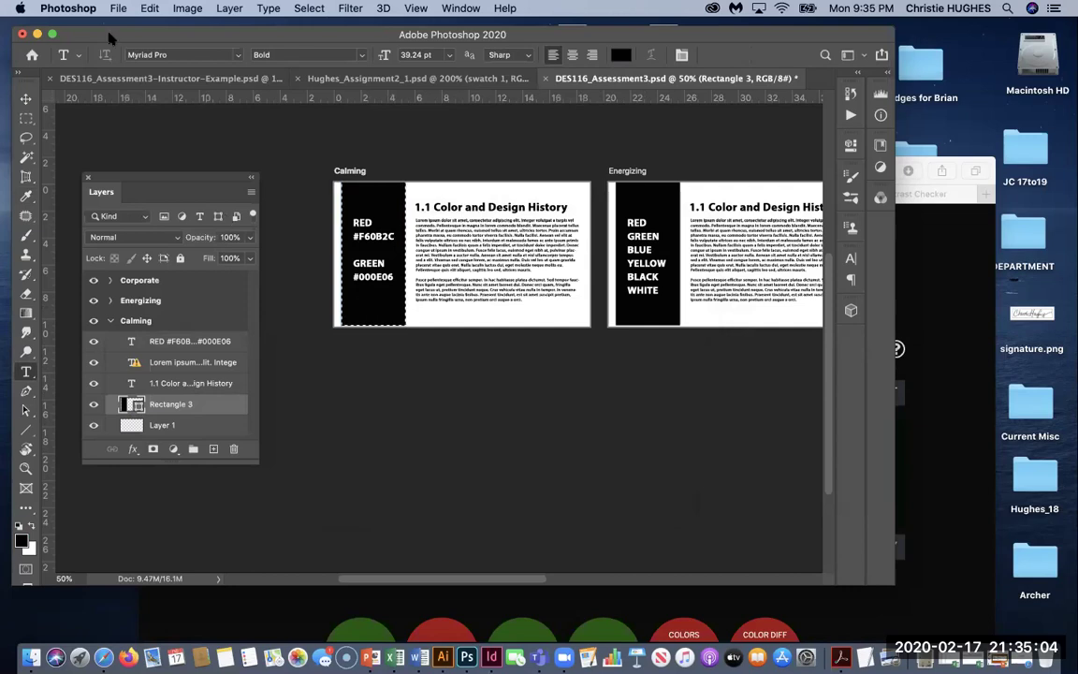
Step: Rasterize the Calming artboard's Rectangle 3 shape layer so that it accepts a fill
left_click(150, 8)
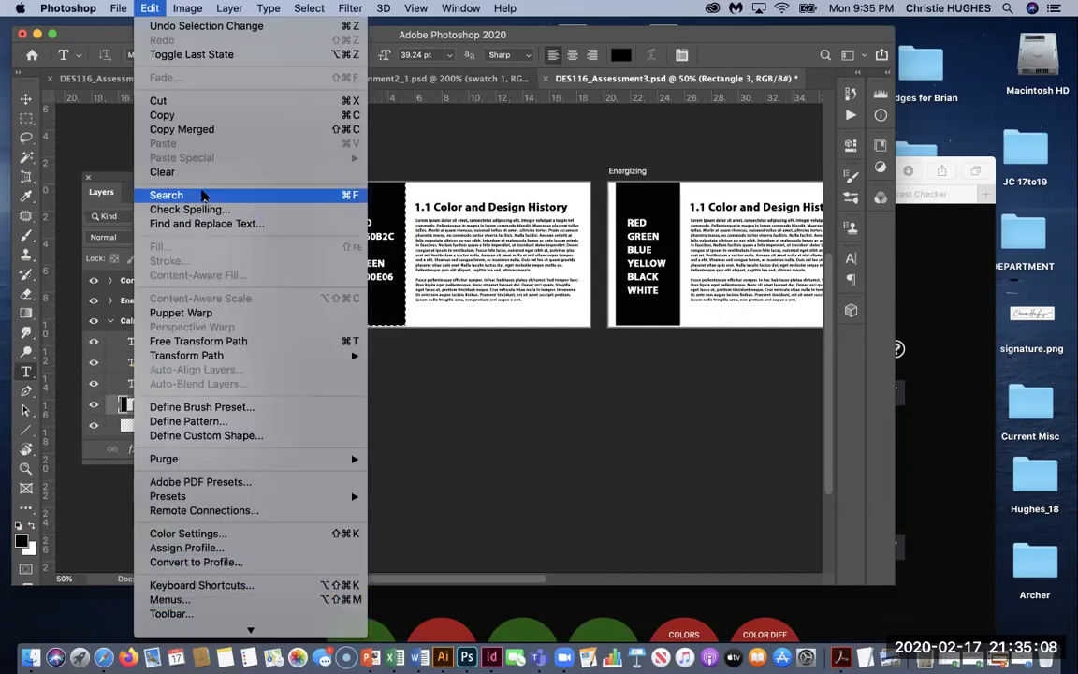
key("Escape")
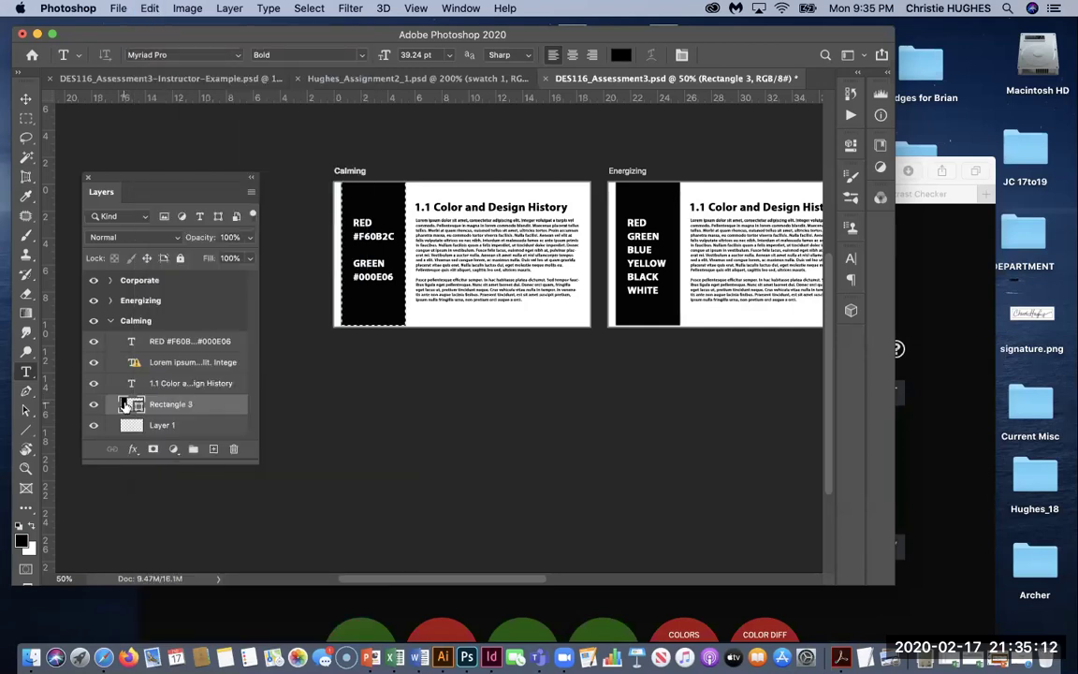
left_click(189, 8)
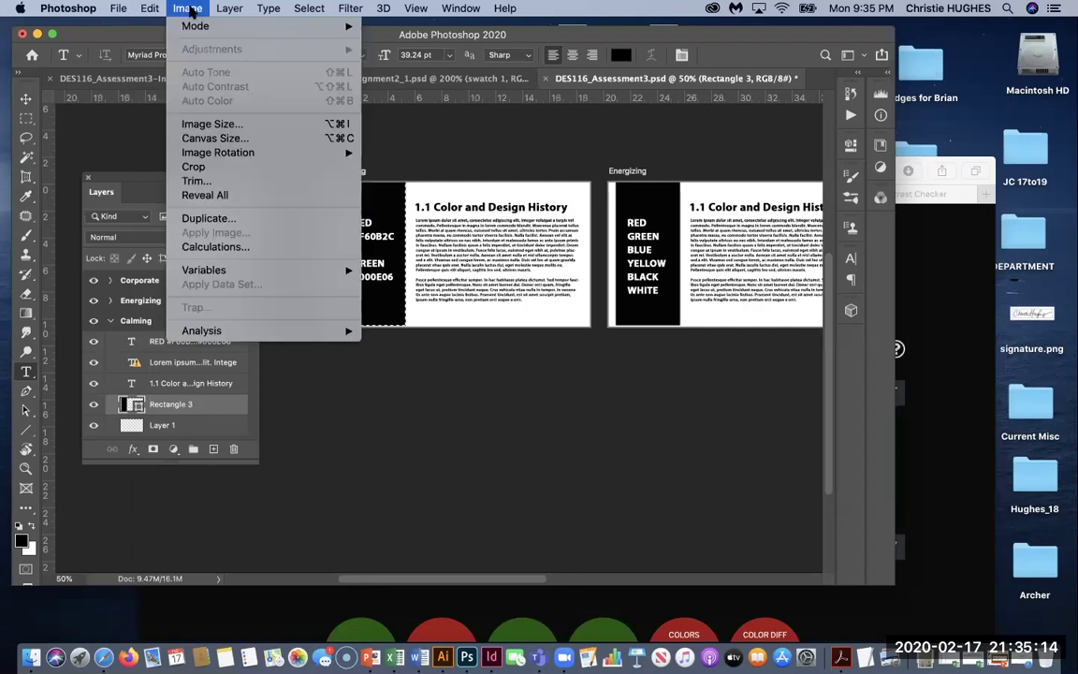
mouse_move(238, 16)
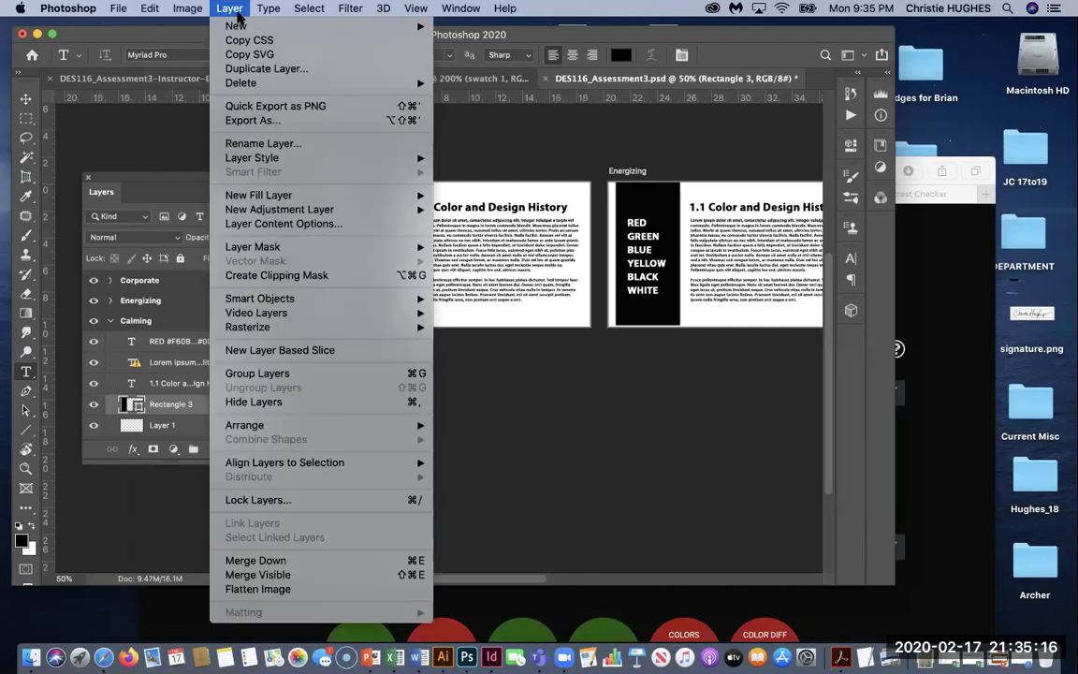
mouse_move(394, 326)
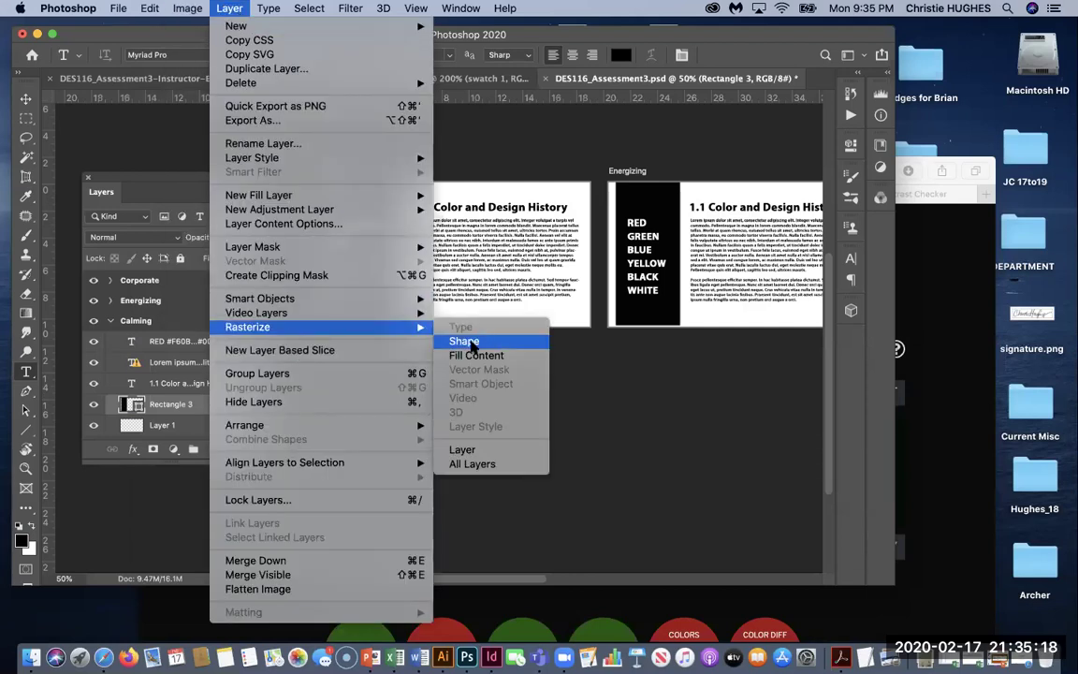
left_click(458, 342)
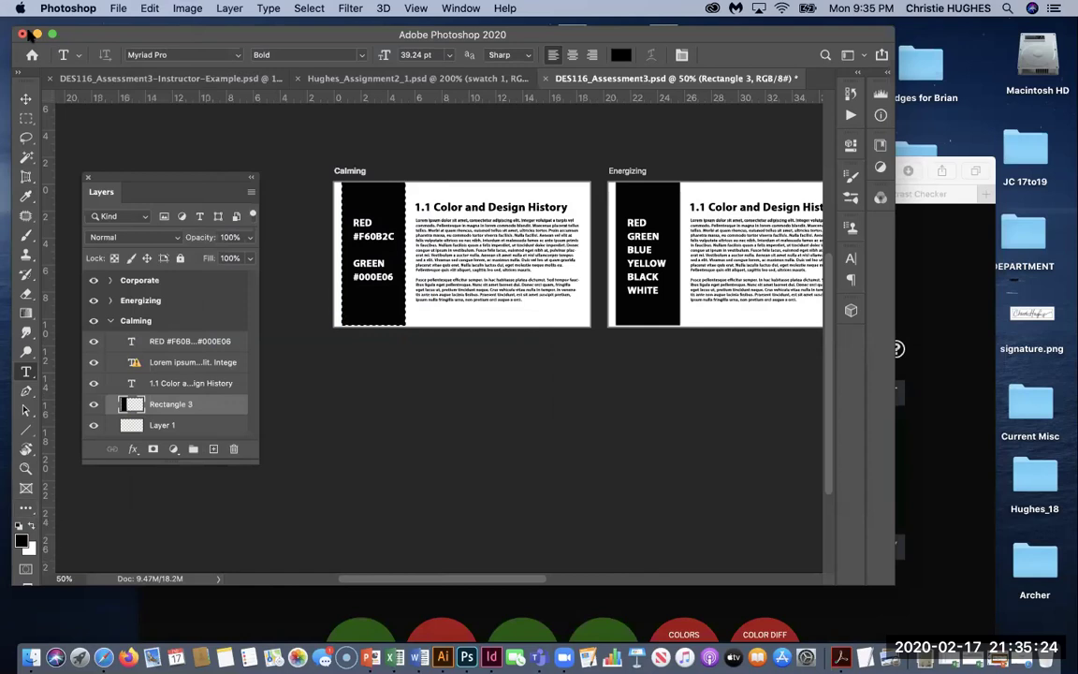
Step: Fill the selected Calming rectangle with the foreground color in Normal mode at 100% opacity, and clear the selection
left_click(150, 9)
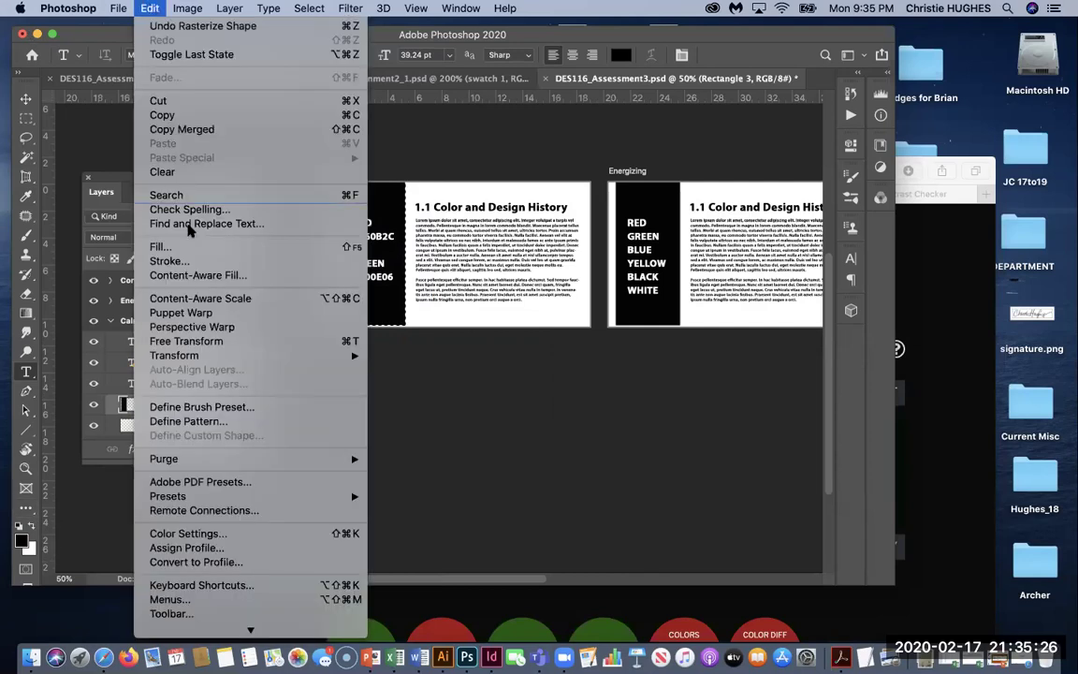
left_click(191, 247)
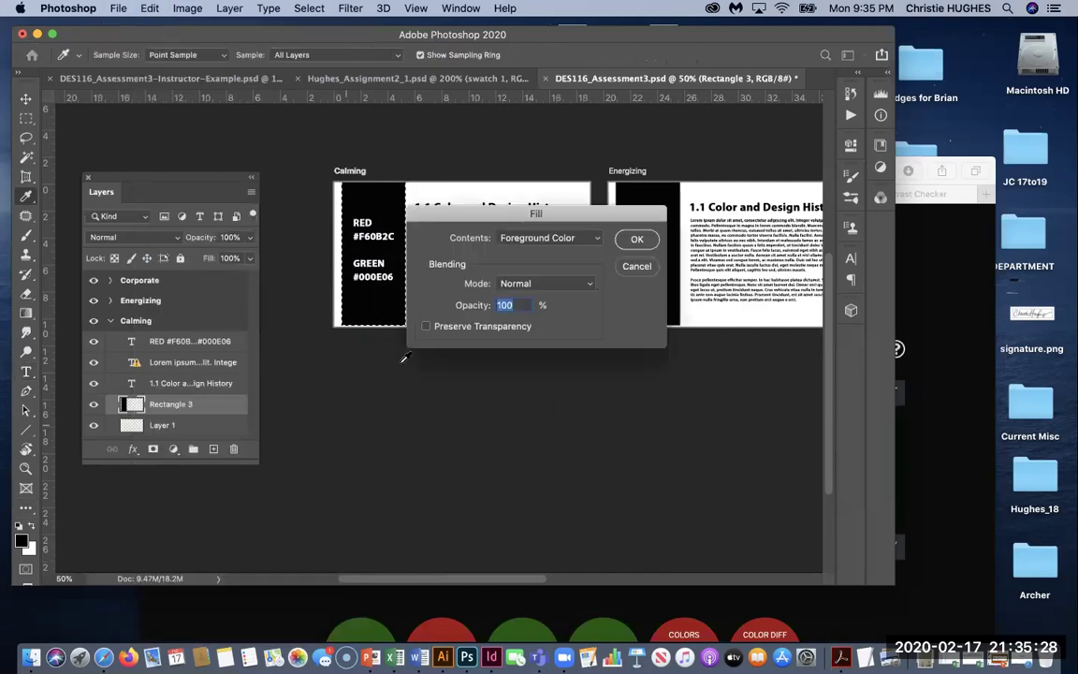
left_click(631, 239)
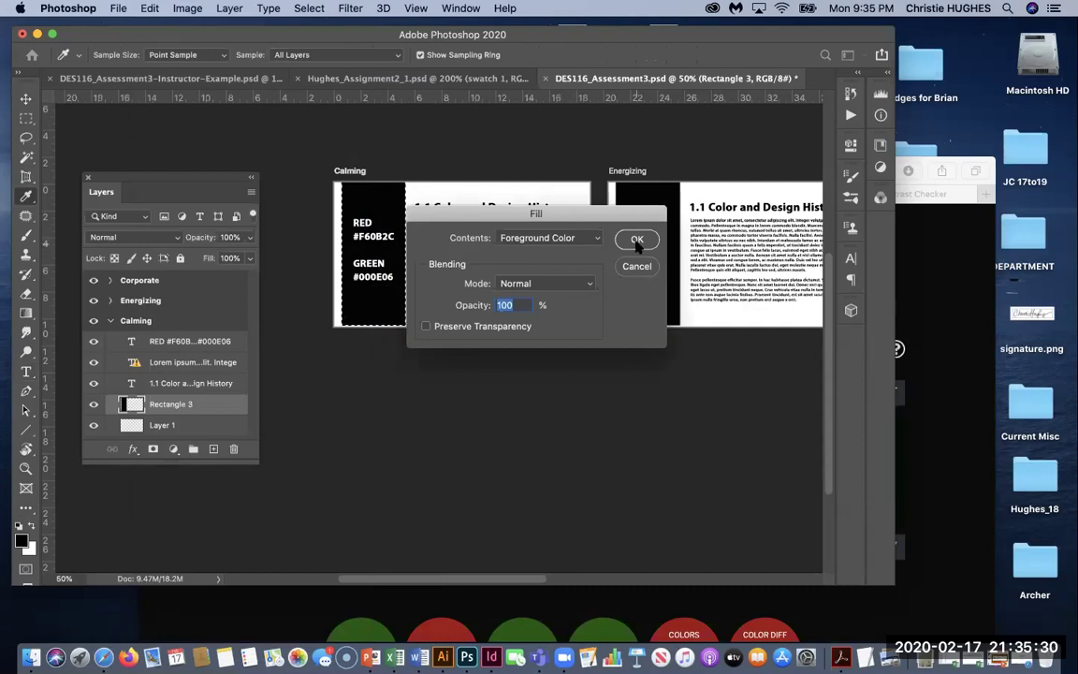
key("t")
key("super+d")
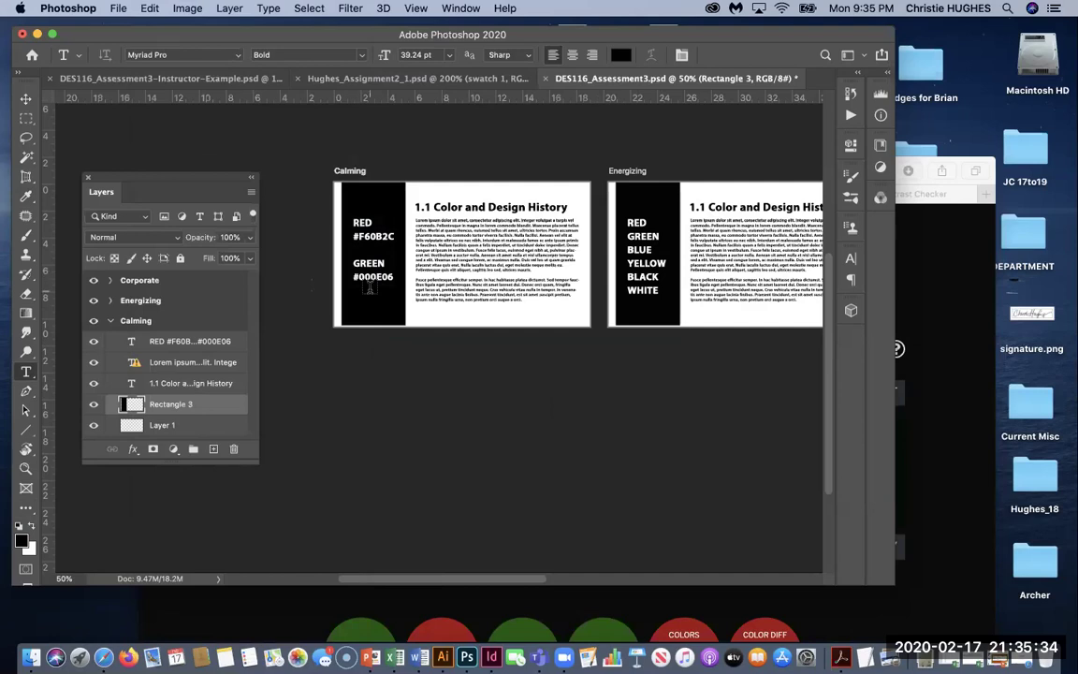
Step: Copy the foreground code F60B2C from Contrast Checker in Safari and return to the Calming artboard in Photoshop
key("super+equal")
key("super+equal")
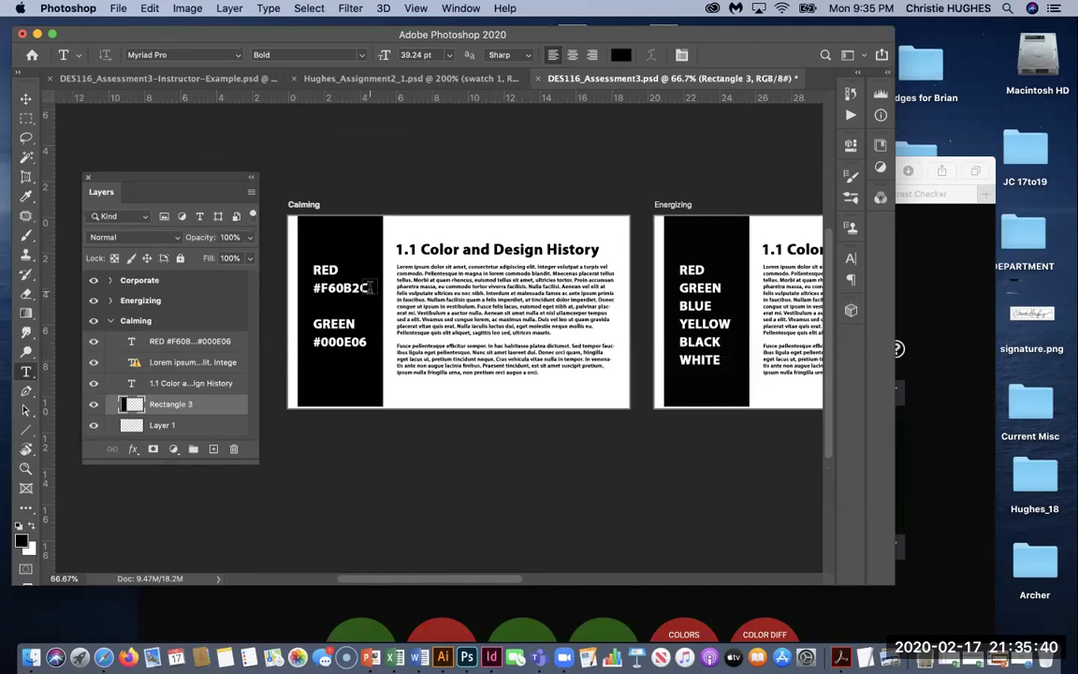
scroll(393, 290, "down", 1)
scroll(393, 291, "right", 1)
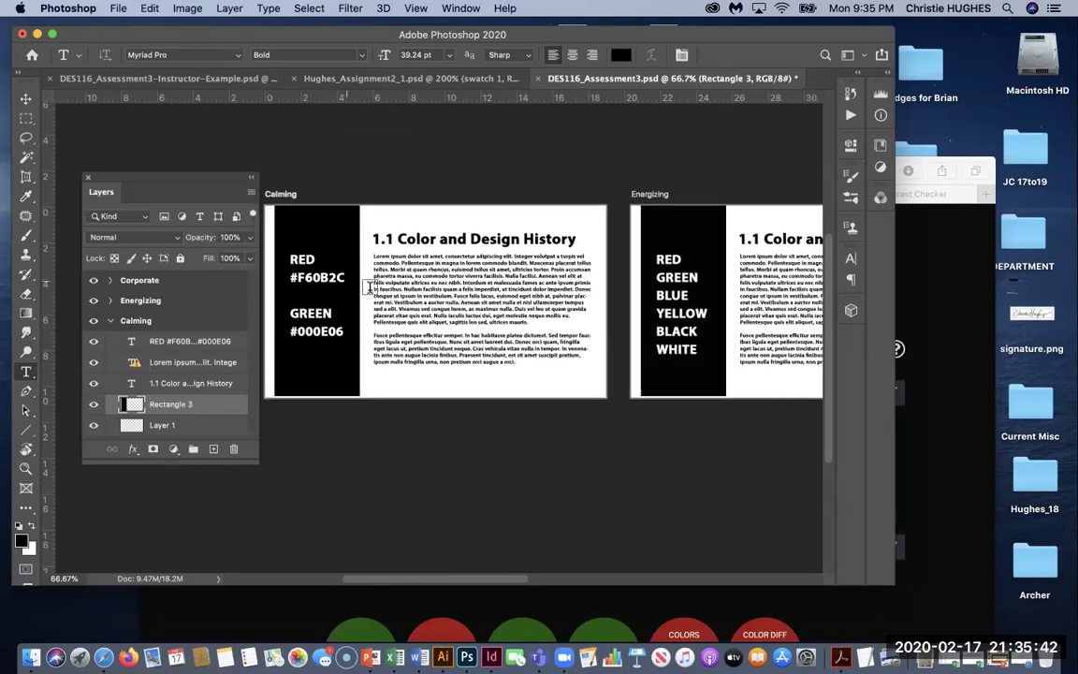
double_click(131, 383)
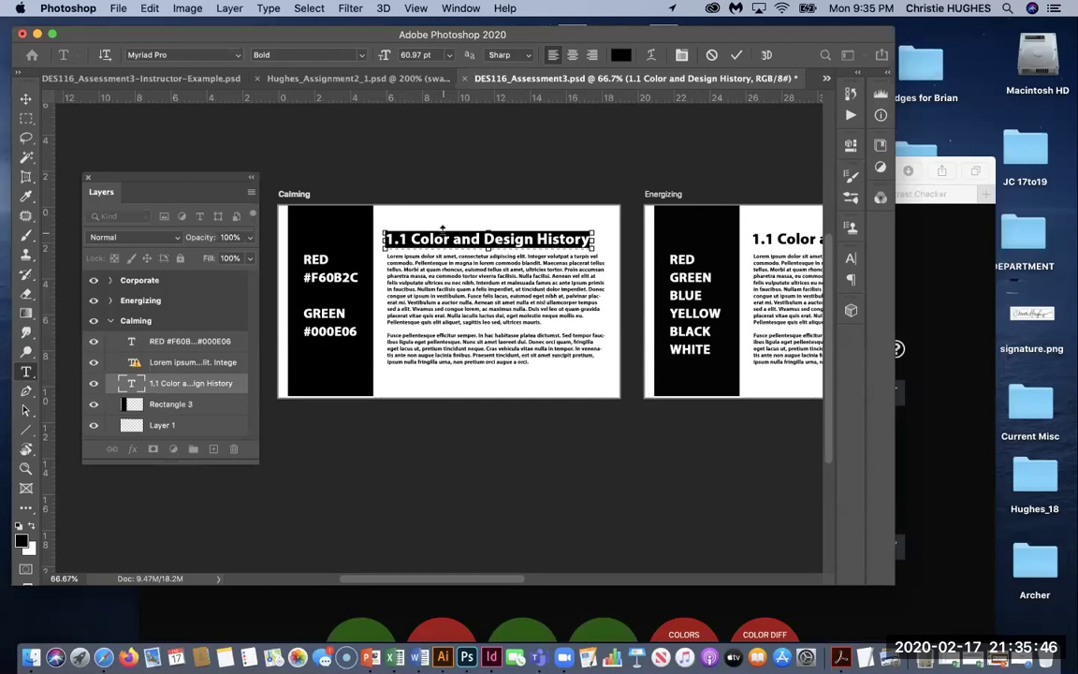
key("super+Tab")
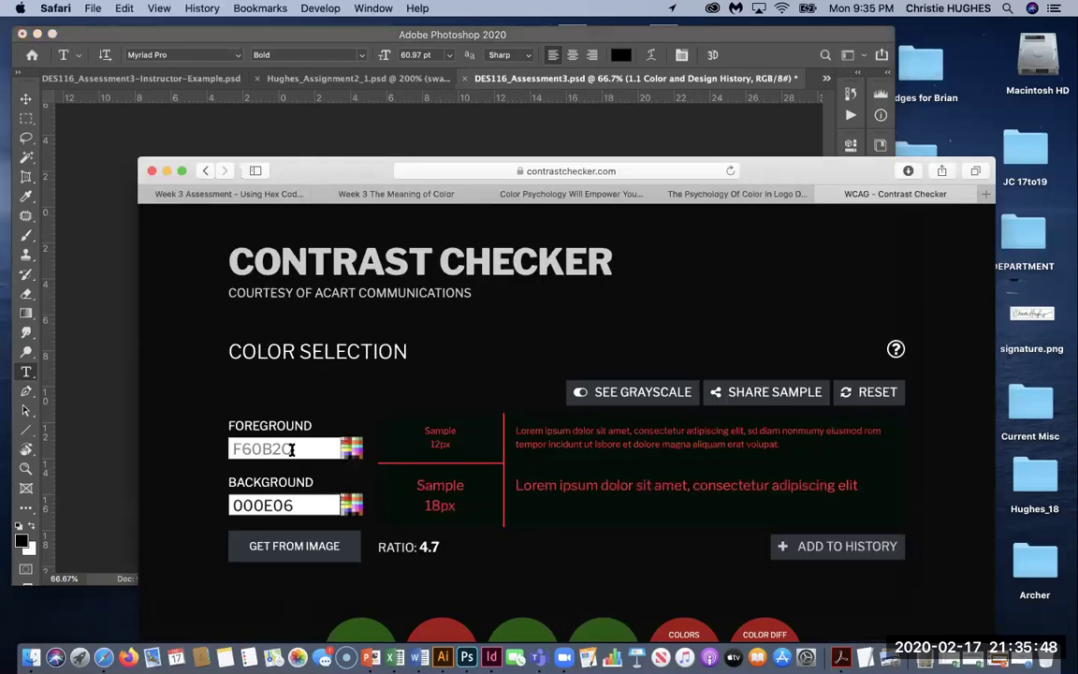
double_click(293, 449)
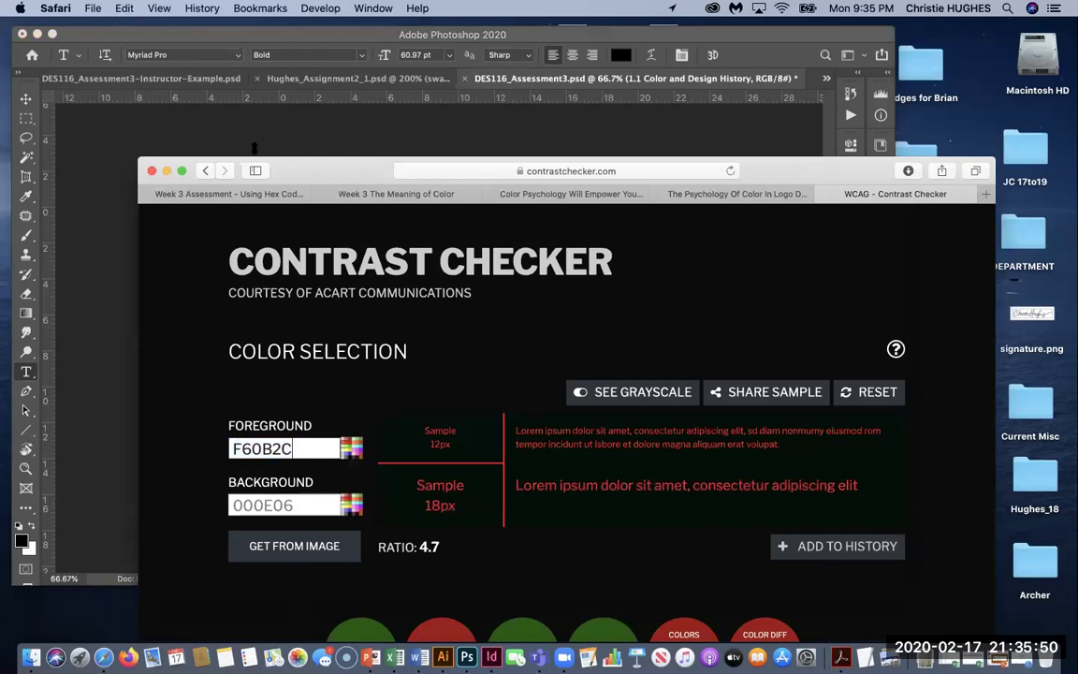
left_click(254, 147)
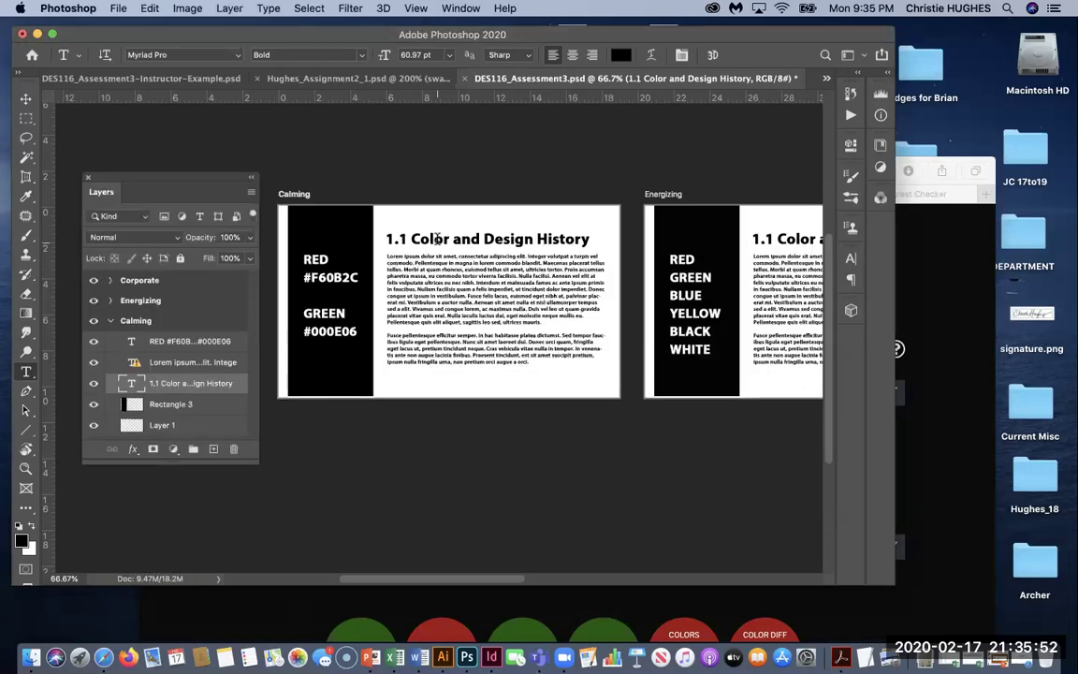
Step: Recolor the Calming heading "1.1 Color and Design History" with hex F60B2C and finish the text edit
triple_click(436, 240)
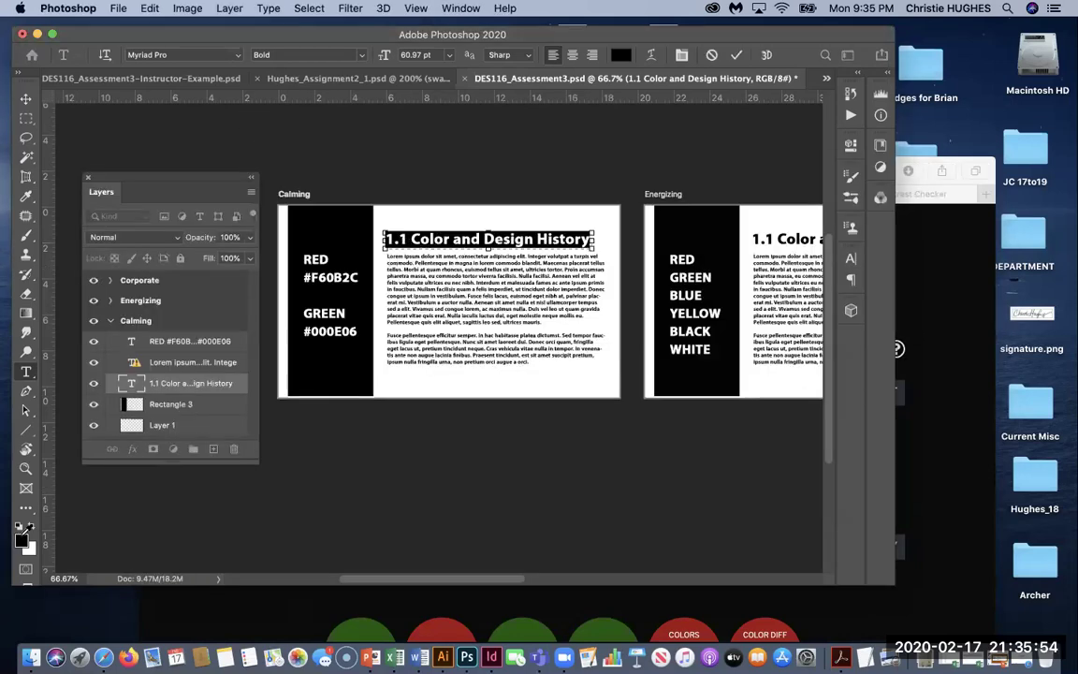
left_click(21, 538)
left_click(543, 483)
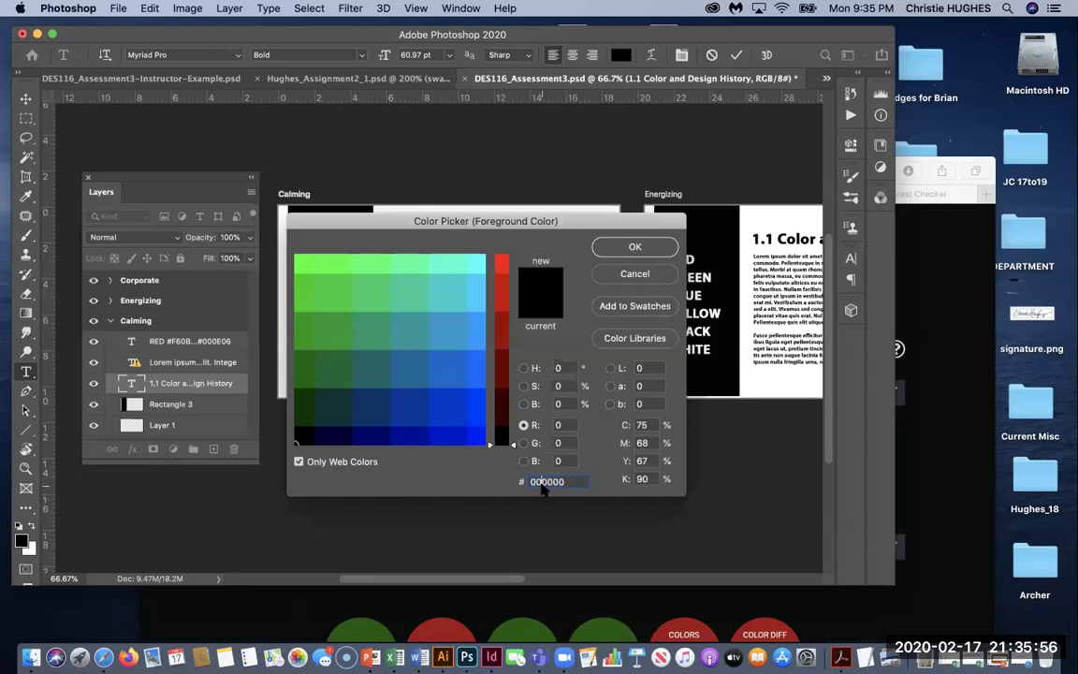
type("F60B2C")
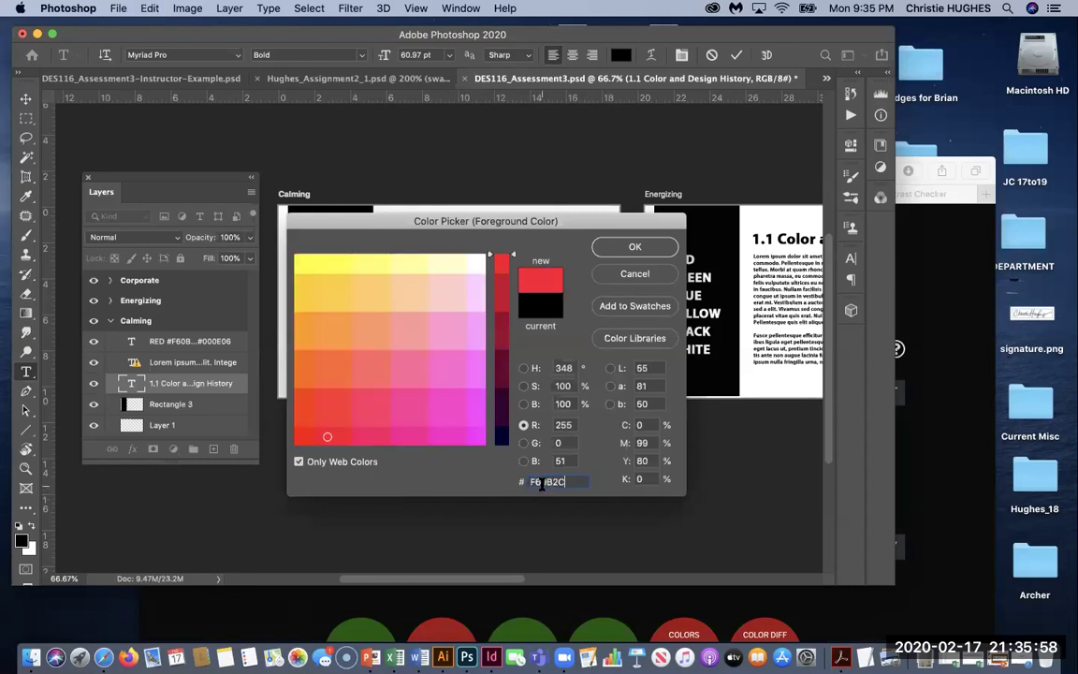
key("Return")
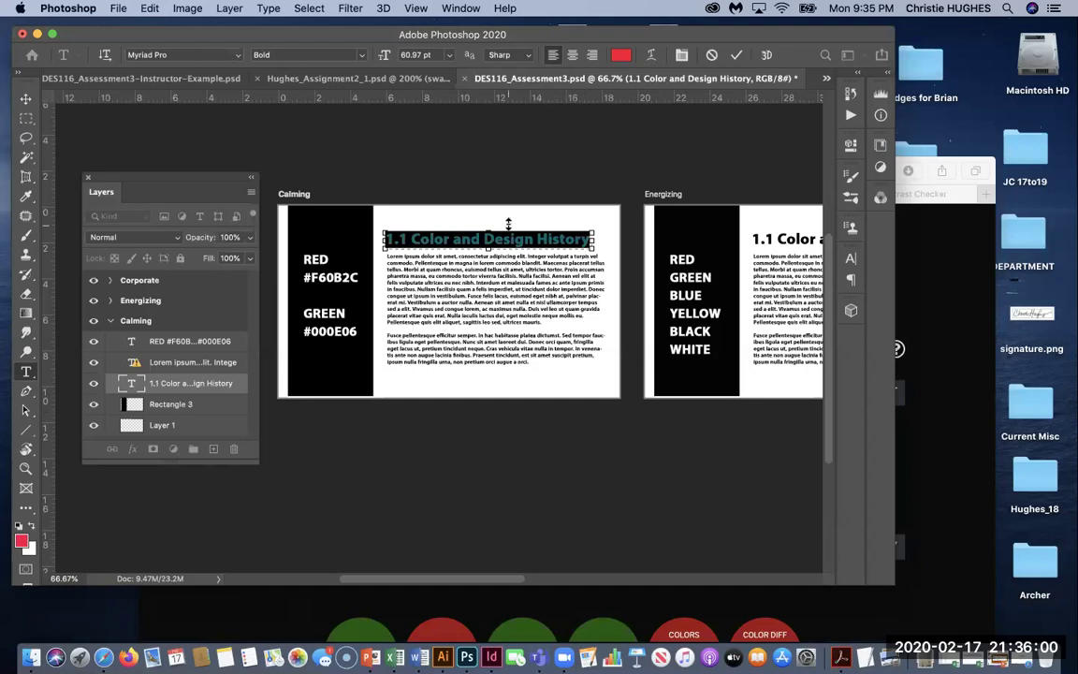
left_click(461, 220)
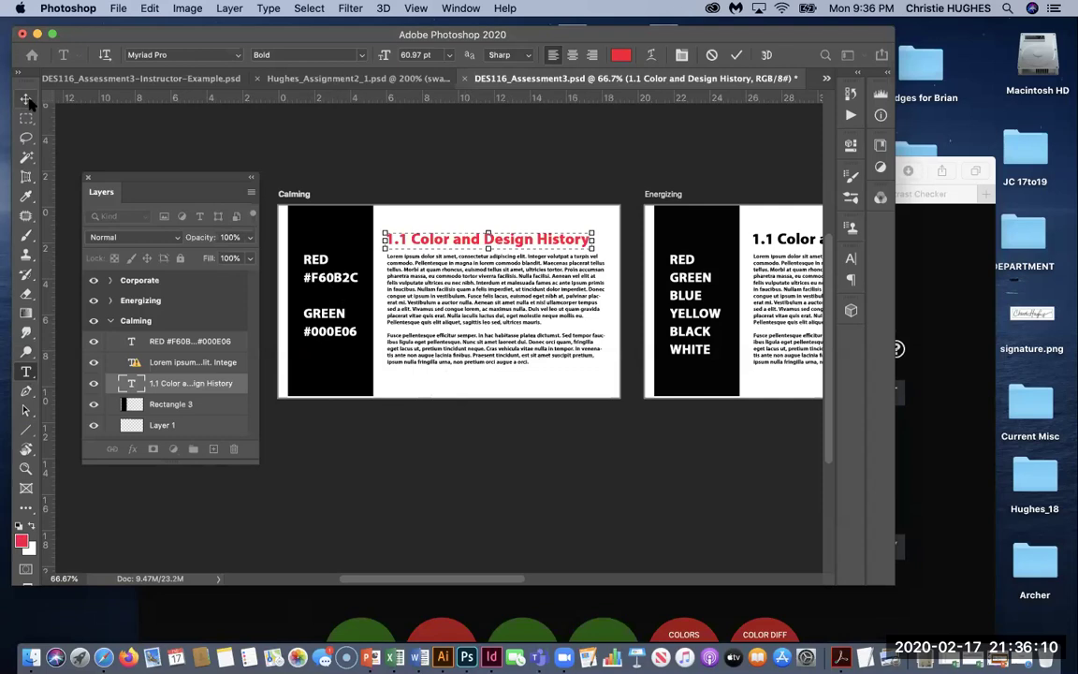
key("Escape")
key("v")
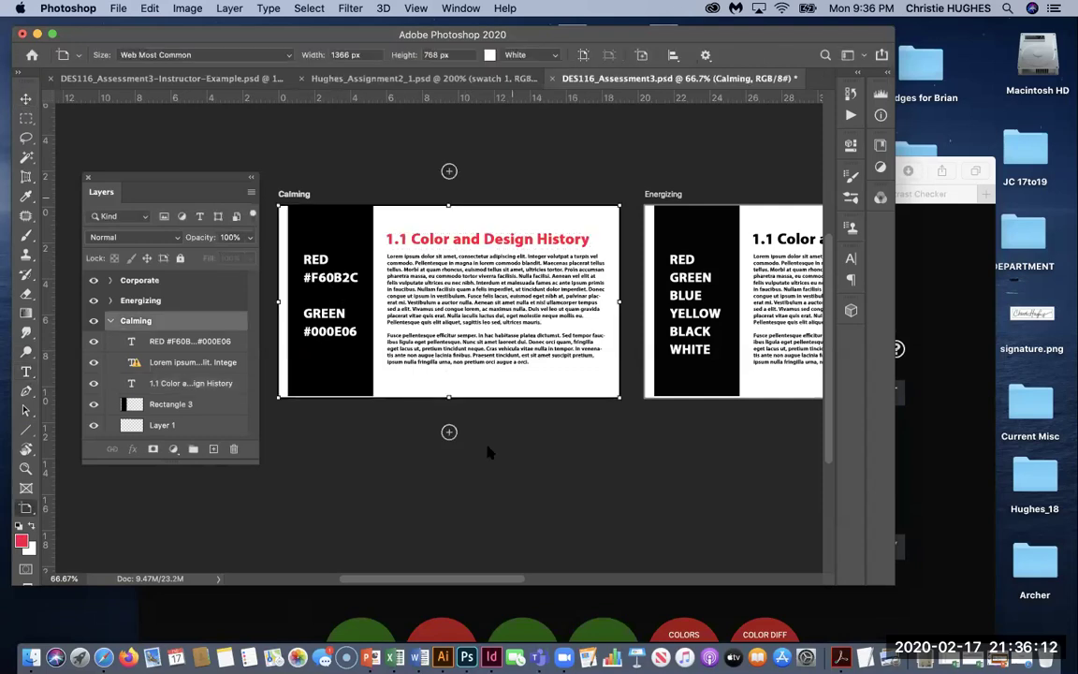
key("v")
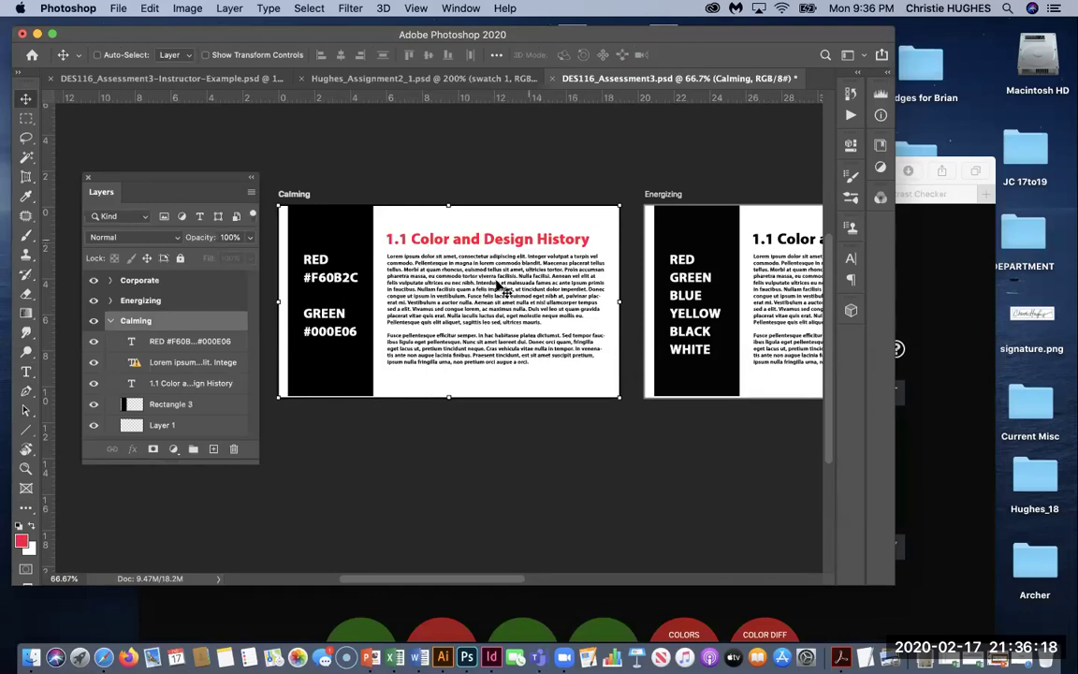
Step: Open the Calming body paragraph for editing, accepting substitution of the missing MyriadPro Semibold font
scroll(541, 343, "down", 3)
scroll(541, 342, "up", 1)
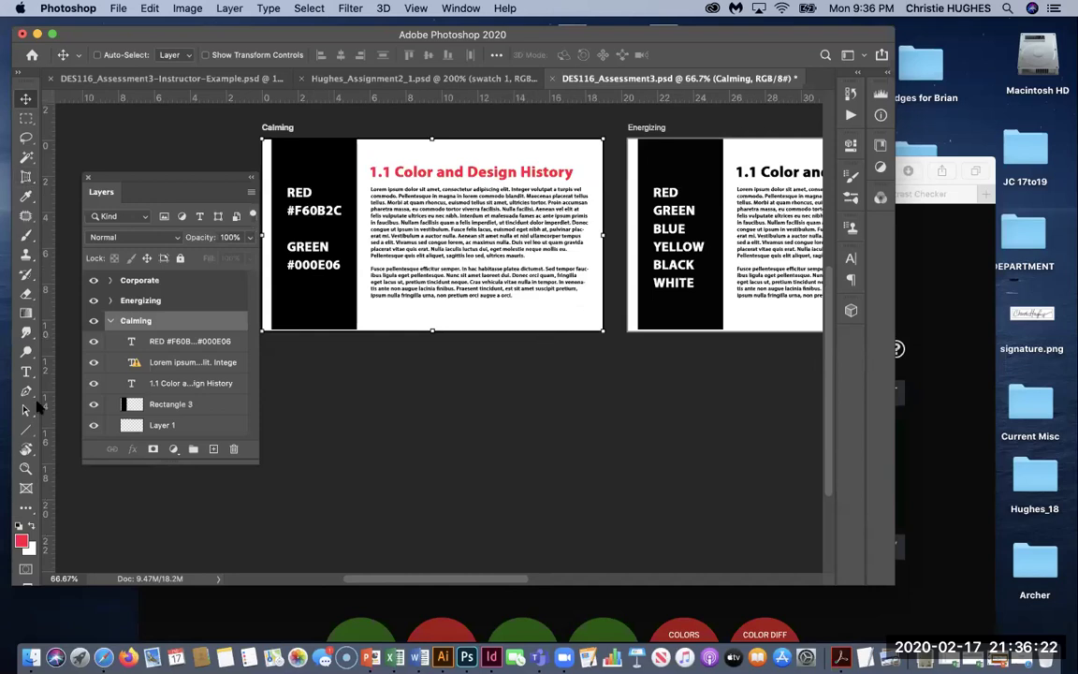
left_click(27, 370)
left_click(468, 262)
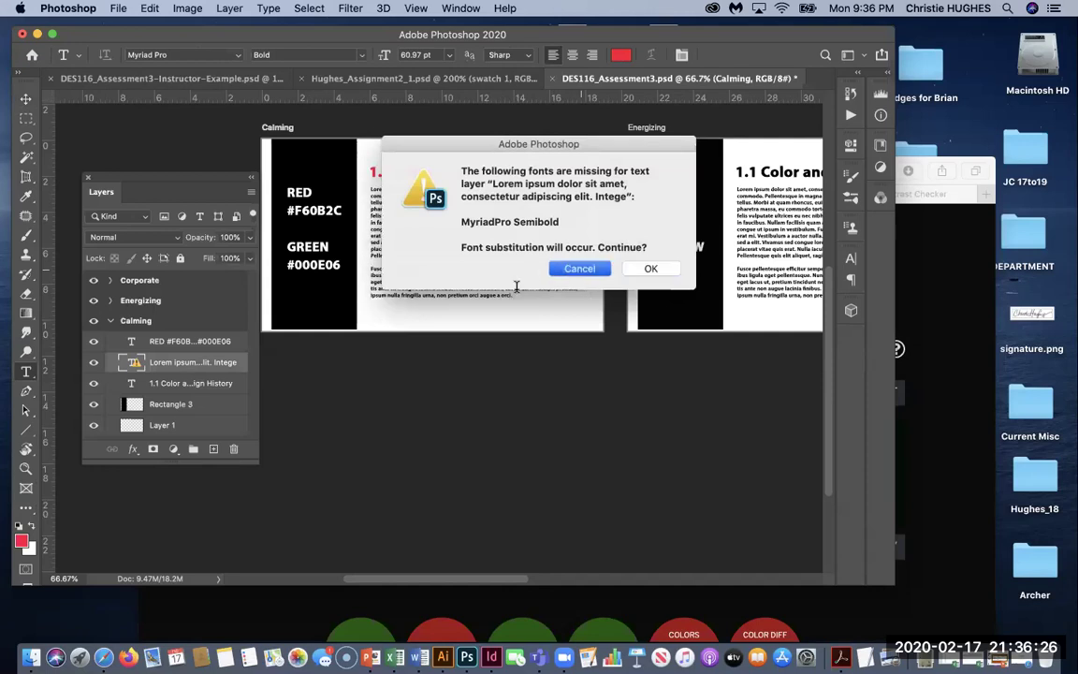
key("Return")
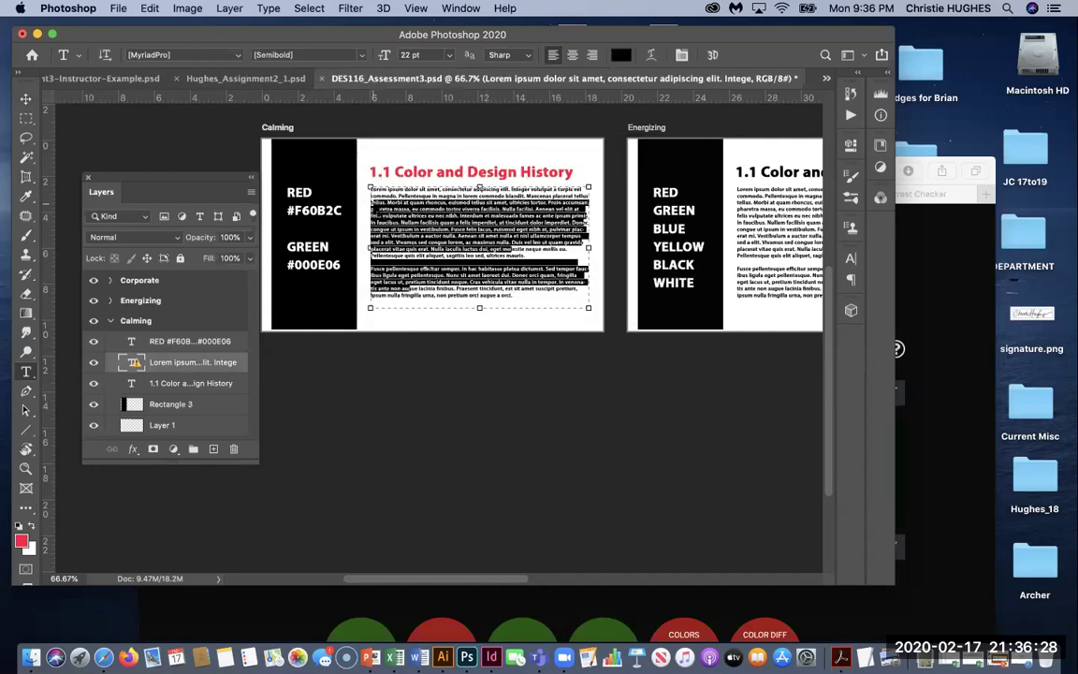
left_click(580, 269)
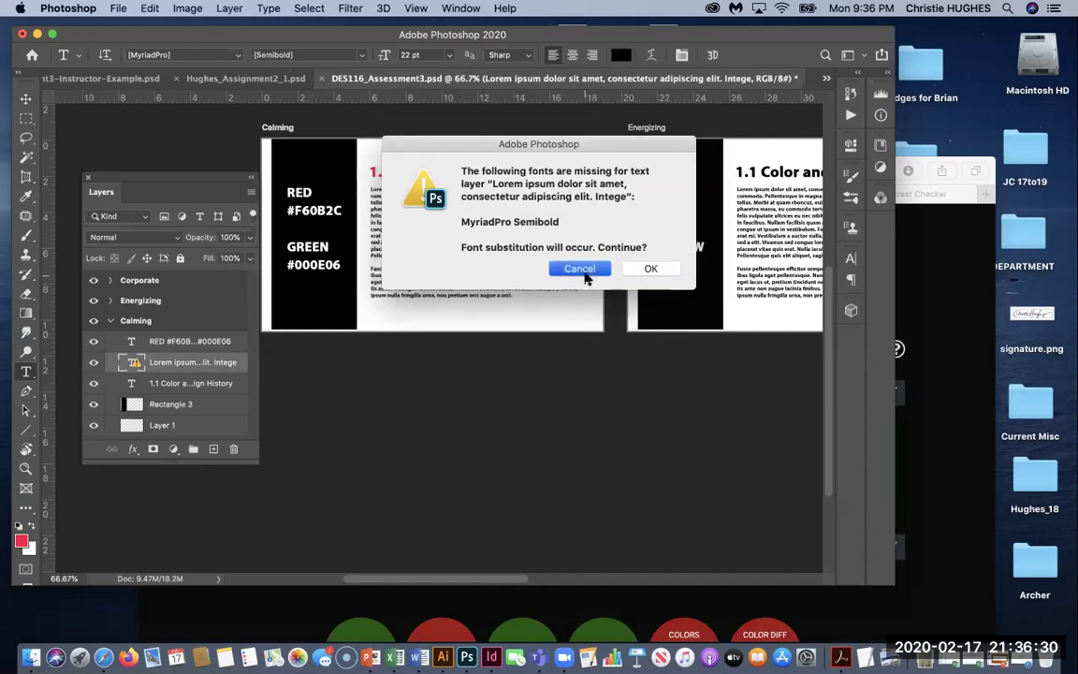
left_click(518, 299)
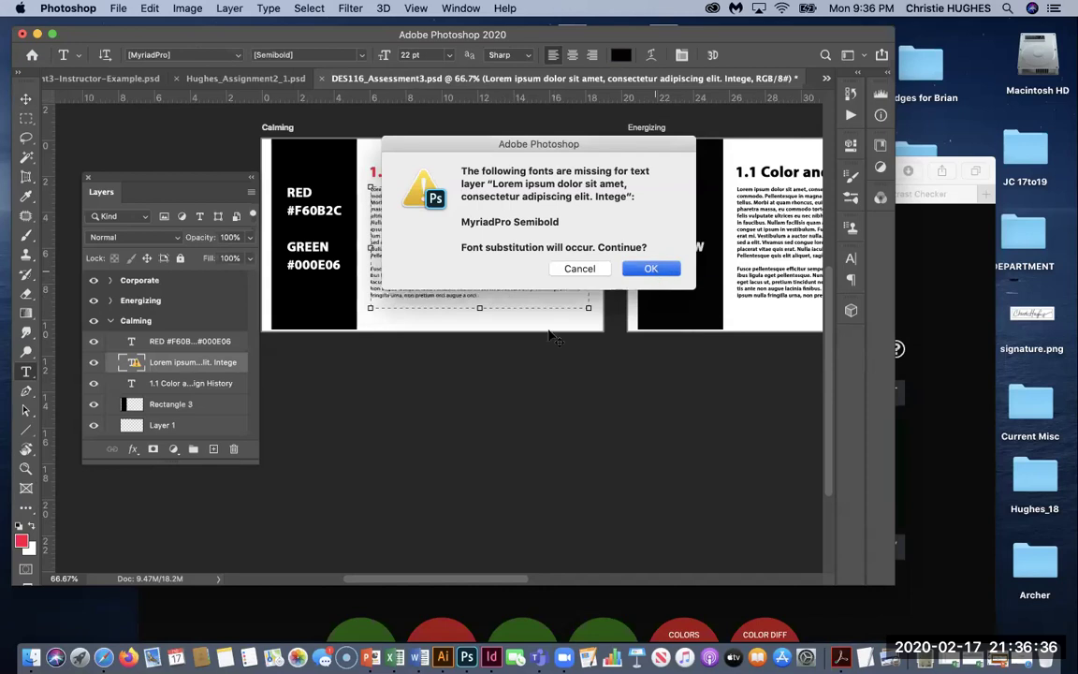
left_click(651, 268)
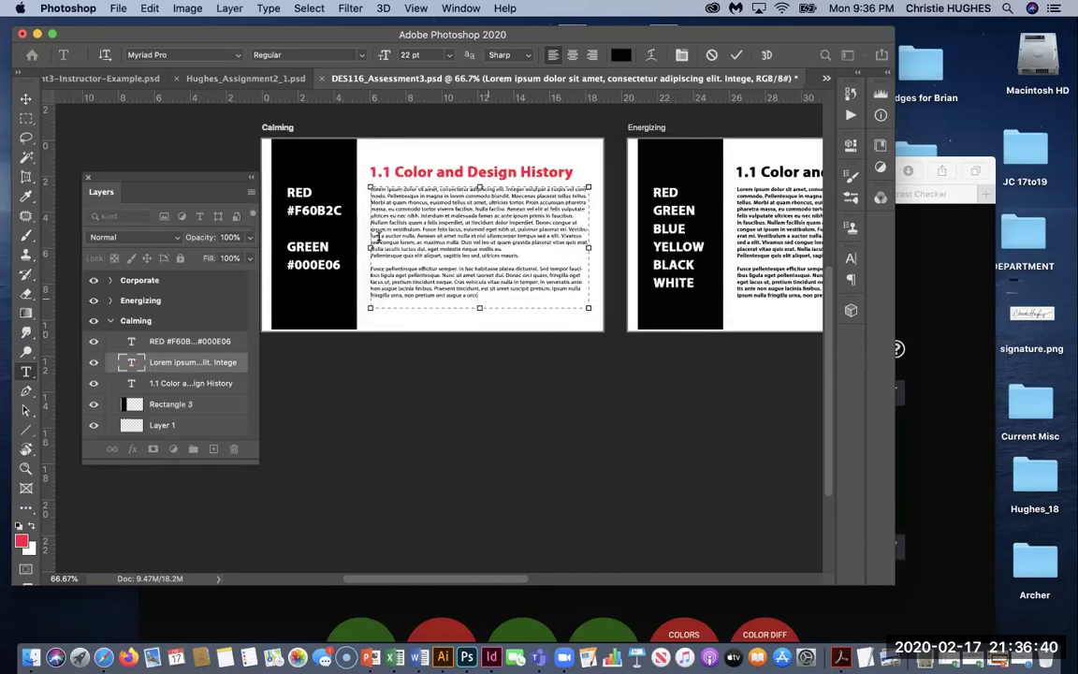
Step: Apply the current red foreground color, ff0033, to all of the Calming body text and finish the text edit
key("super+a")
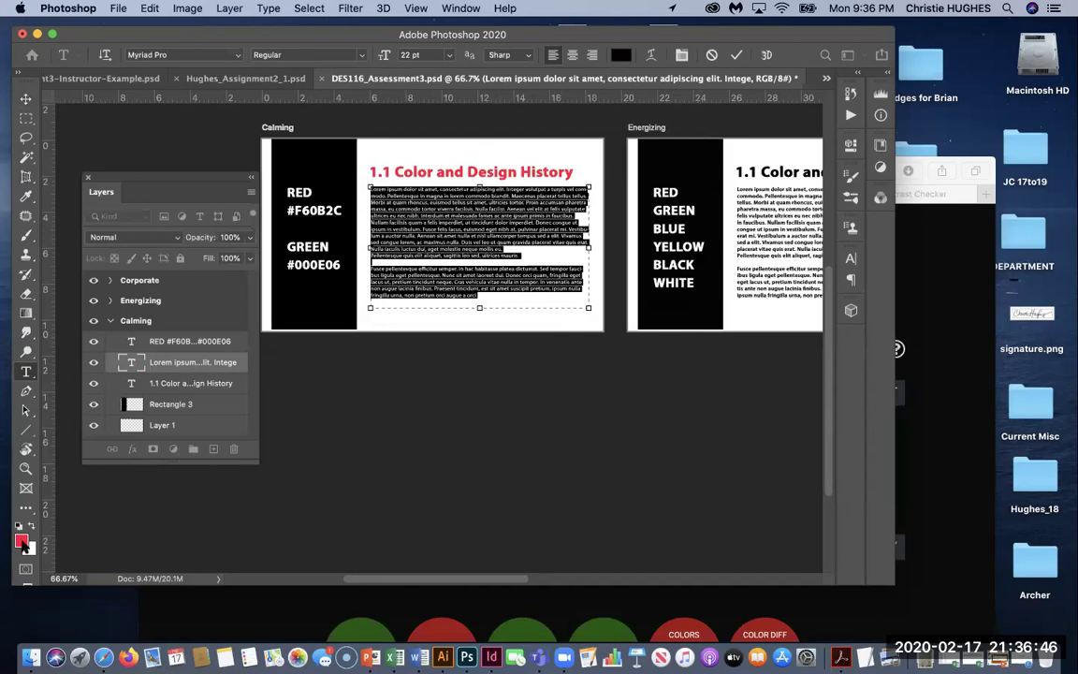
left_click(21, 540)
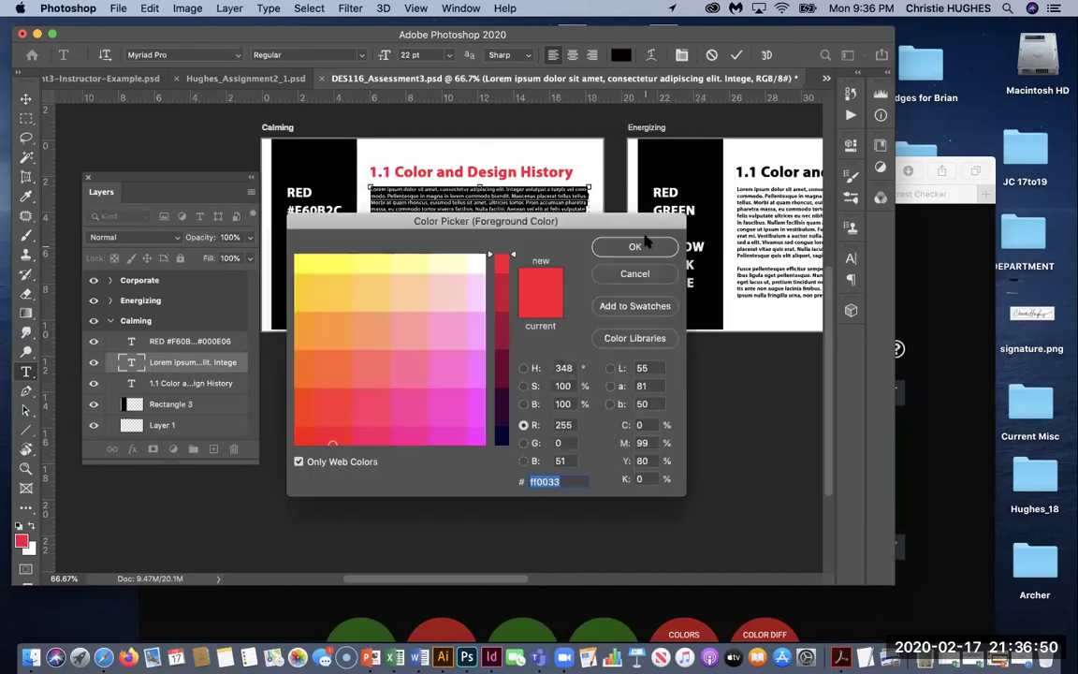
left_click(637, 246)
left_click(468, 208)
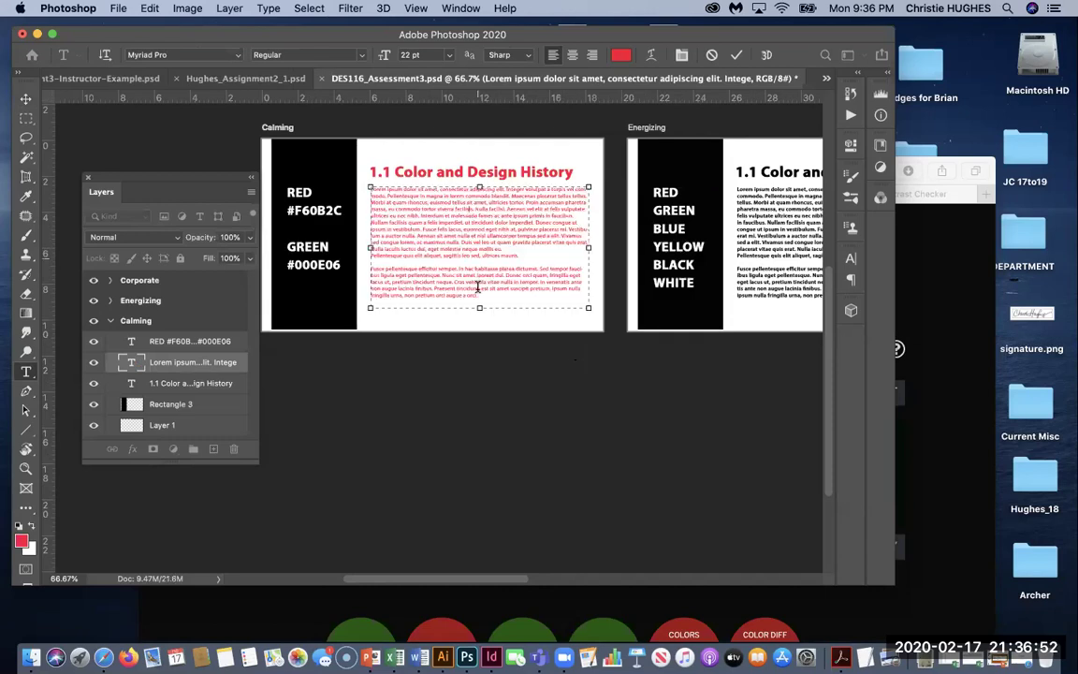
left_click(26, 98)
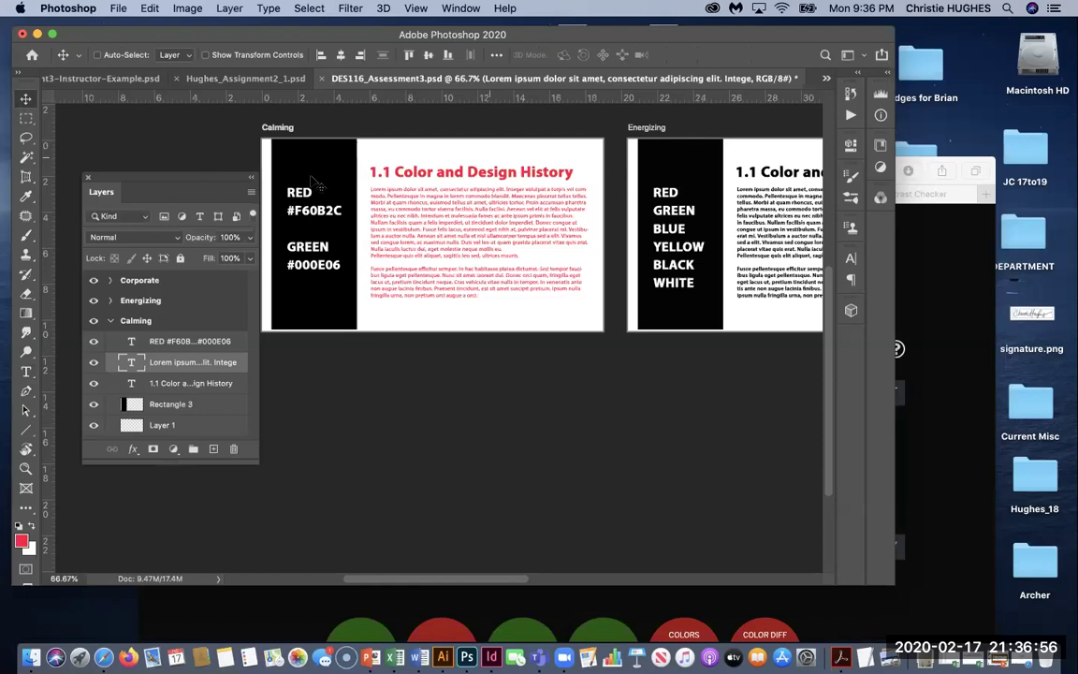
Step: Switch to Safari, review the Week 3 Assessment prompt and submission instructions, and return to the Photoshop document
scroll(423, 211, "up", 5)
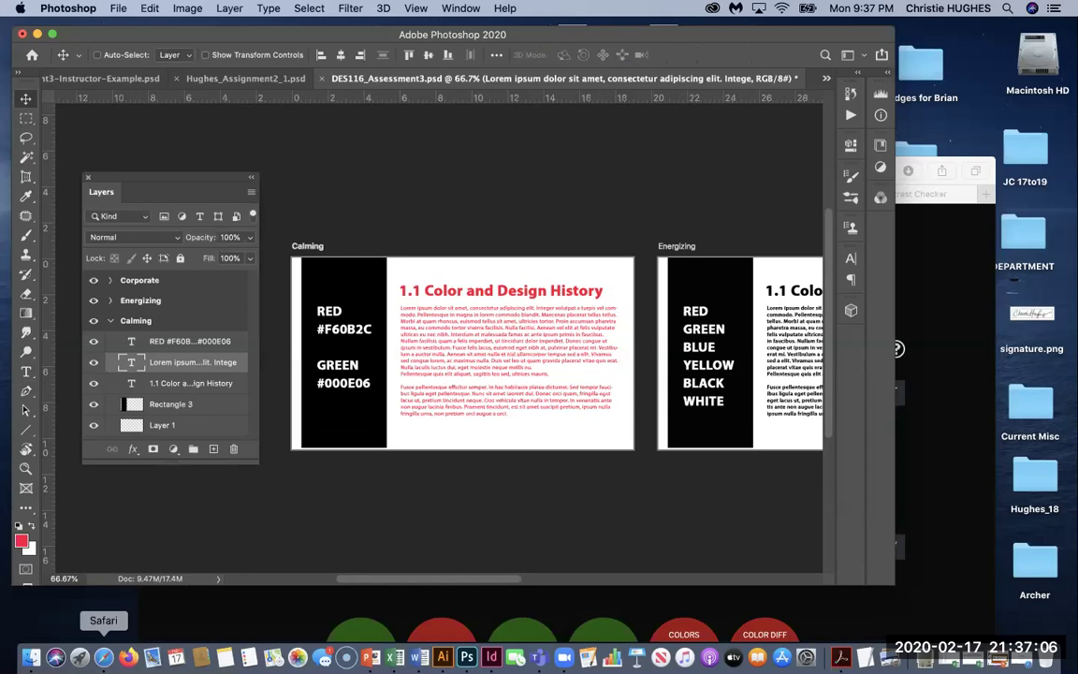
left_click(103, 657)
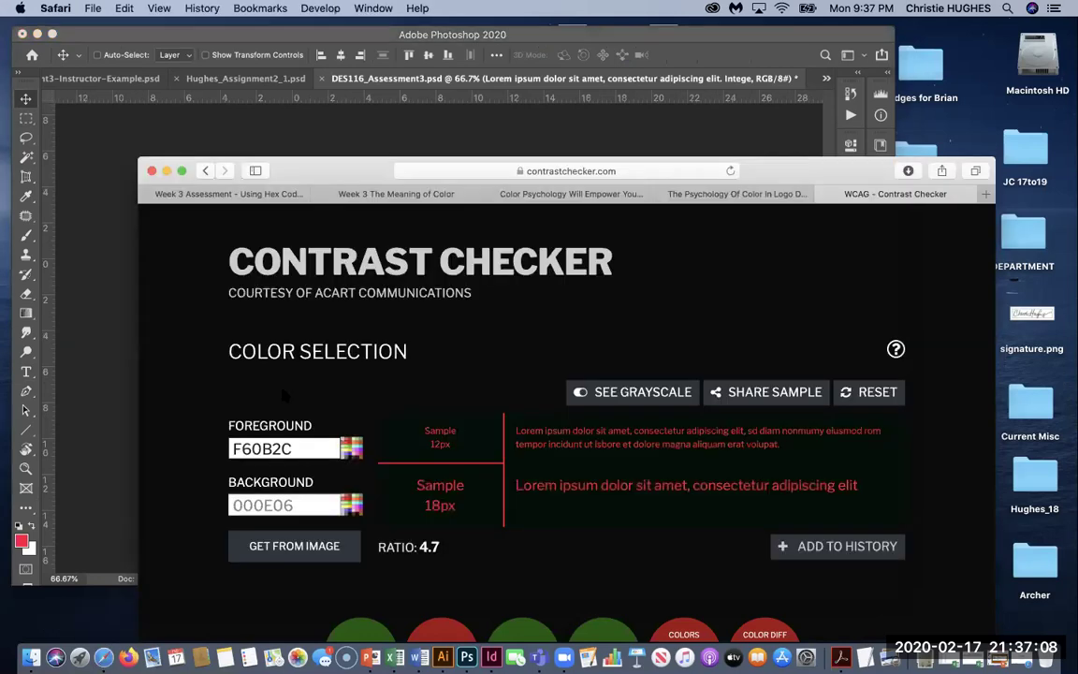
left_click_drag(242, 79, 204, 105)
left_click(197, 110)
left_click_drag(483, 280, 527, 261)
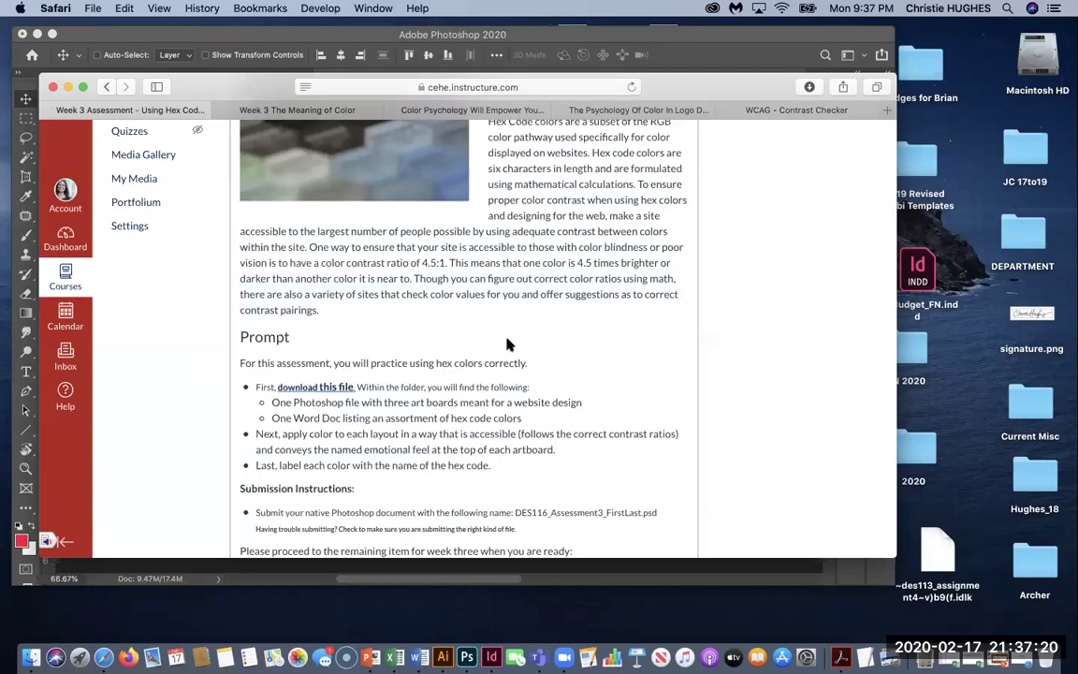
scroll(508, 344, "down", 2)
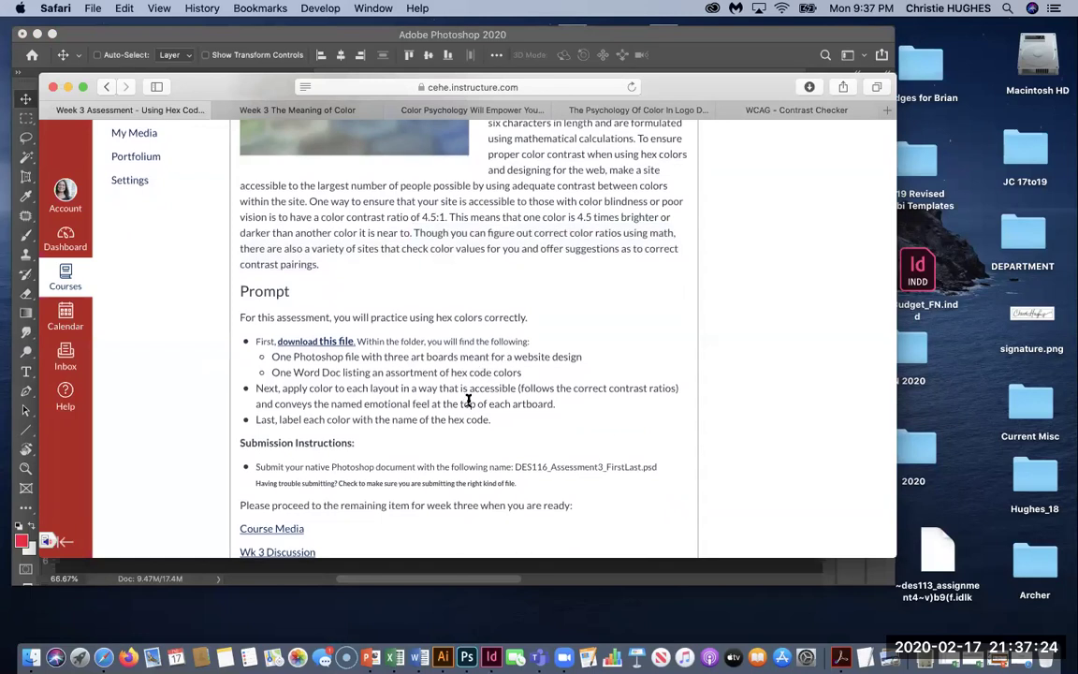
scroll(354, 433, "down", 3)
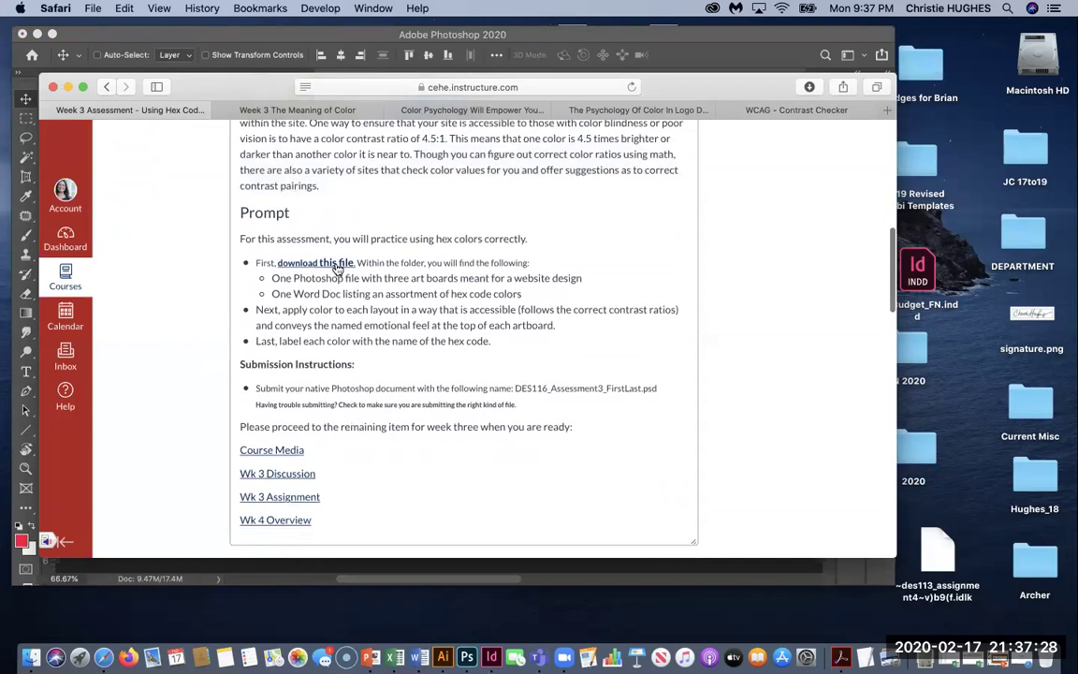
left_click(251, 36)
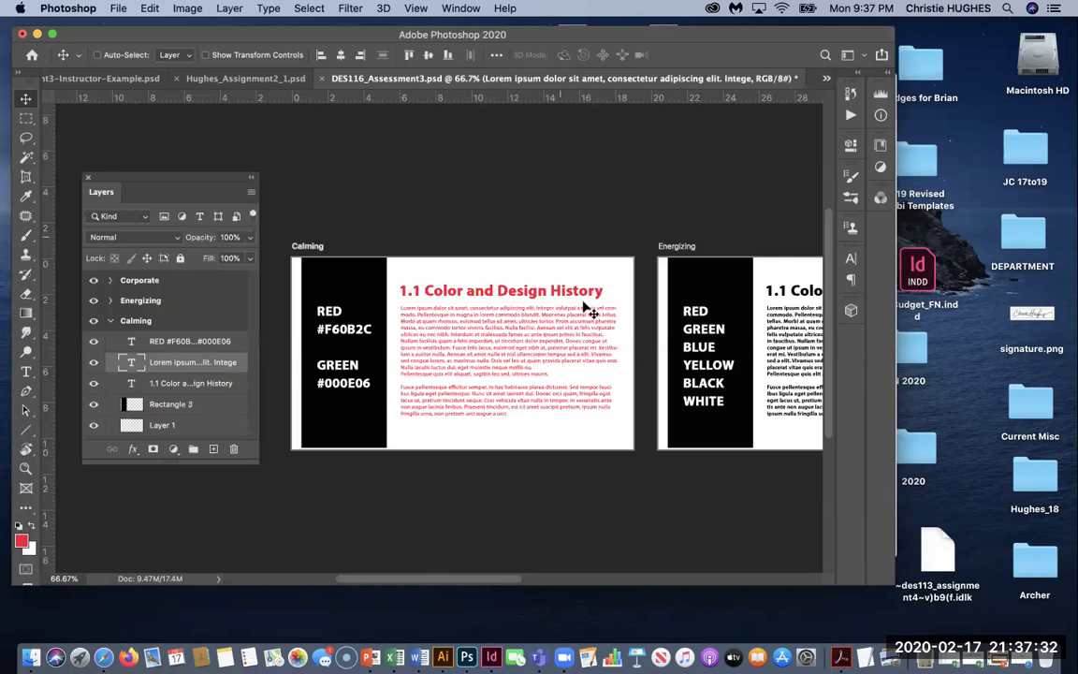
Step: Examine the Calming, Energizing and Corporate artboards one after another
scroll(590, 309, "down", 5)
scroll(585, 308, "up", 3)
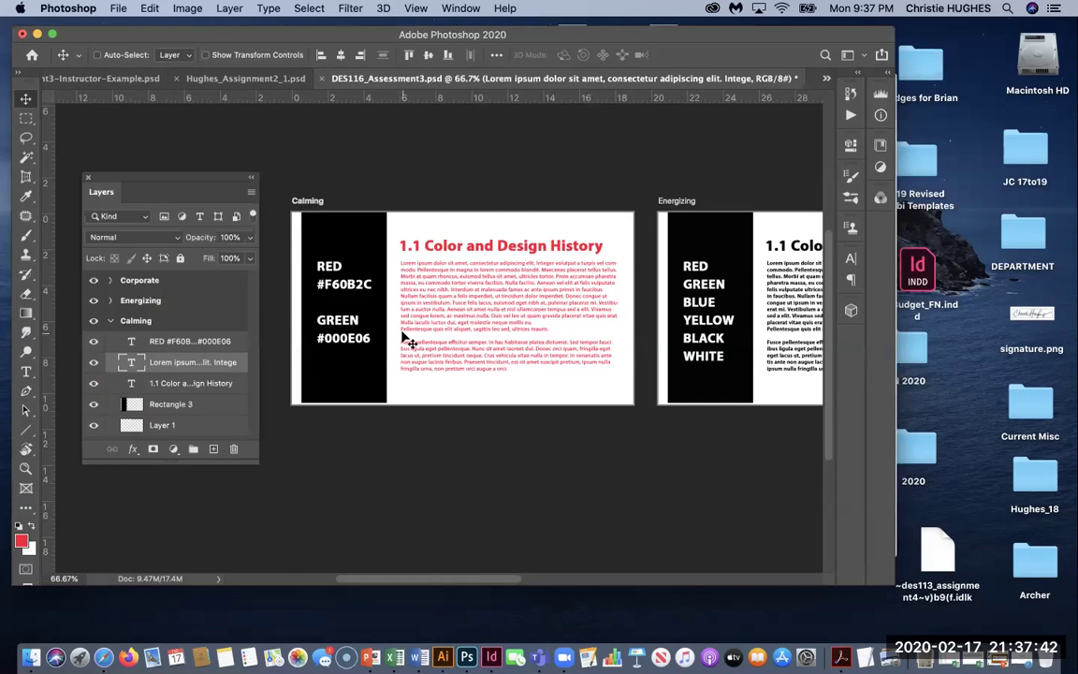
scroll(363, 155, "right", 8)
scroll(365, 153, "left", 5)
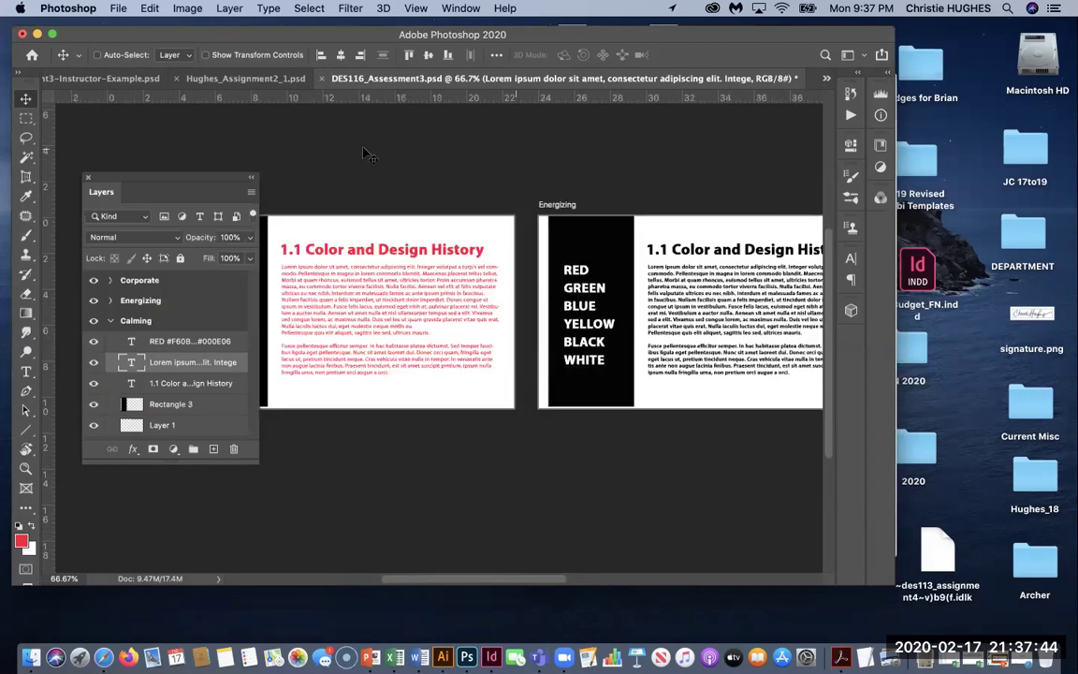
scroll(365, 155, "left", 4)
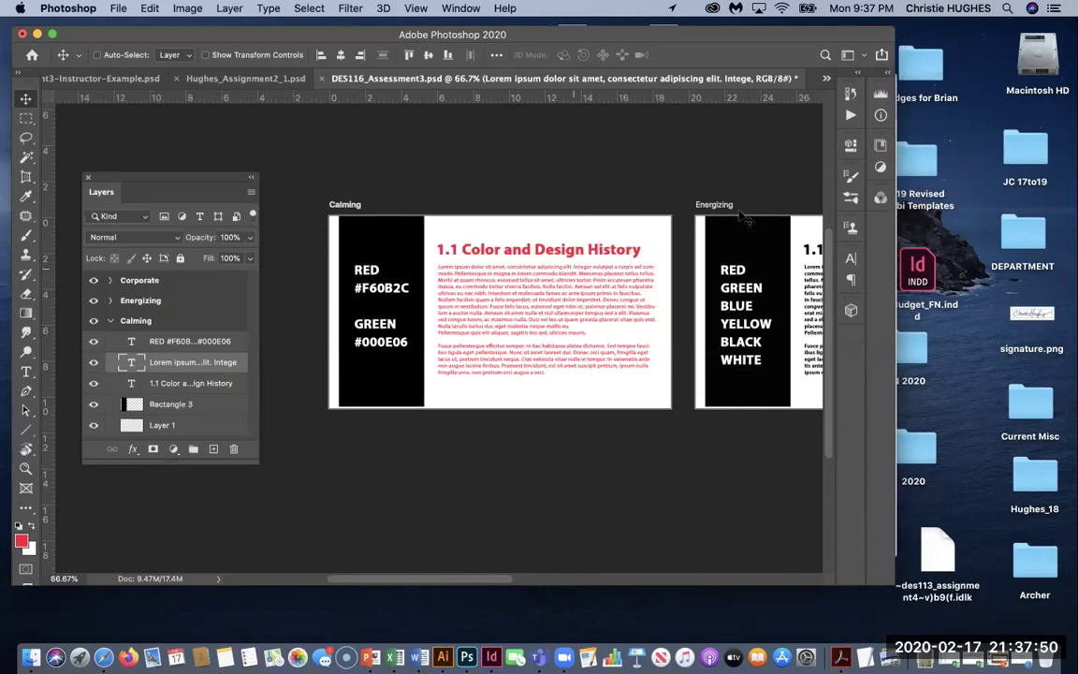
scroll(739, 218, "right", 10)
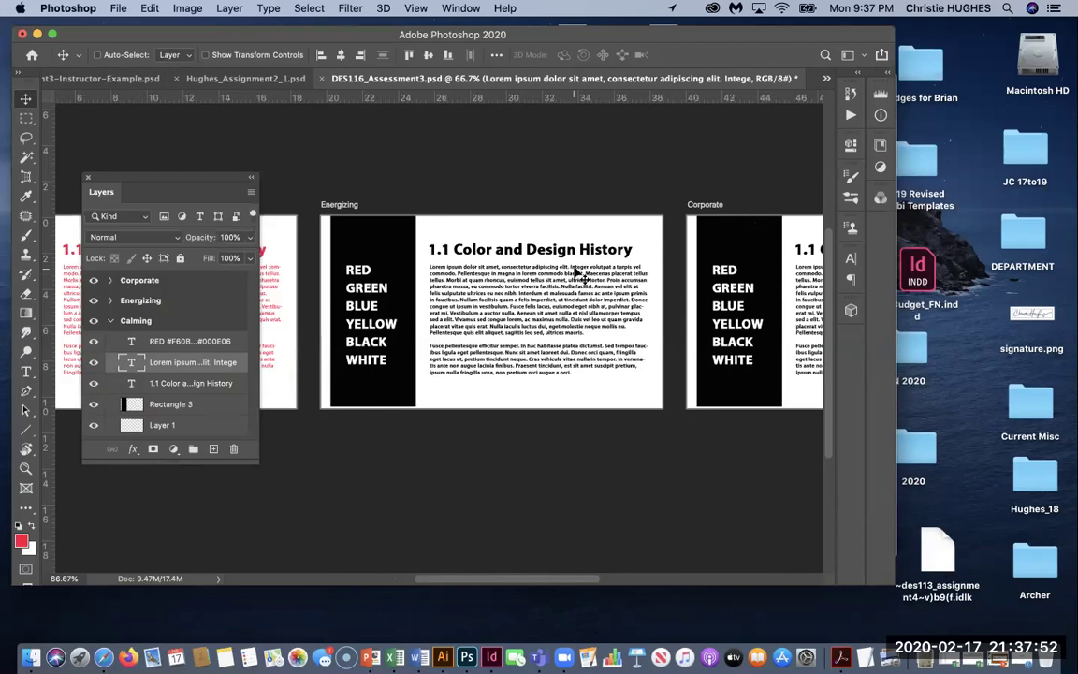
scroll(581, 274, "right", 3)
scroll(524, 290, "left", 1)
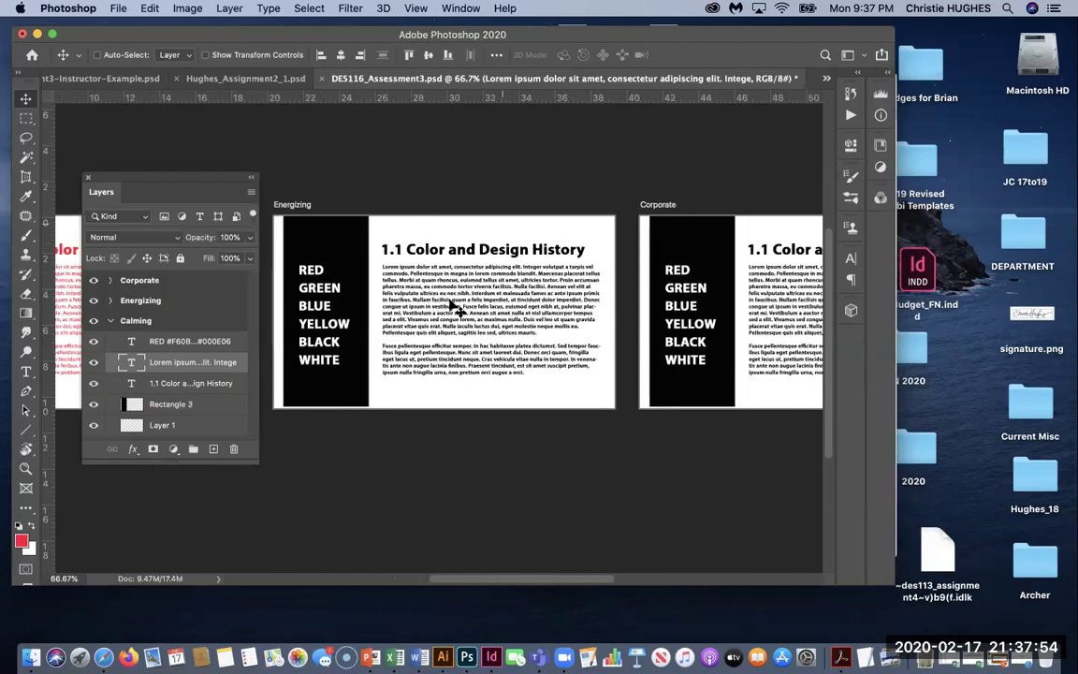
scroll(424, 300, "right", 10)
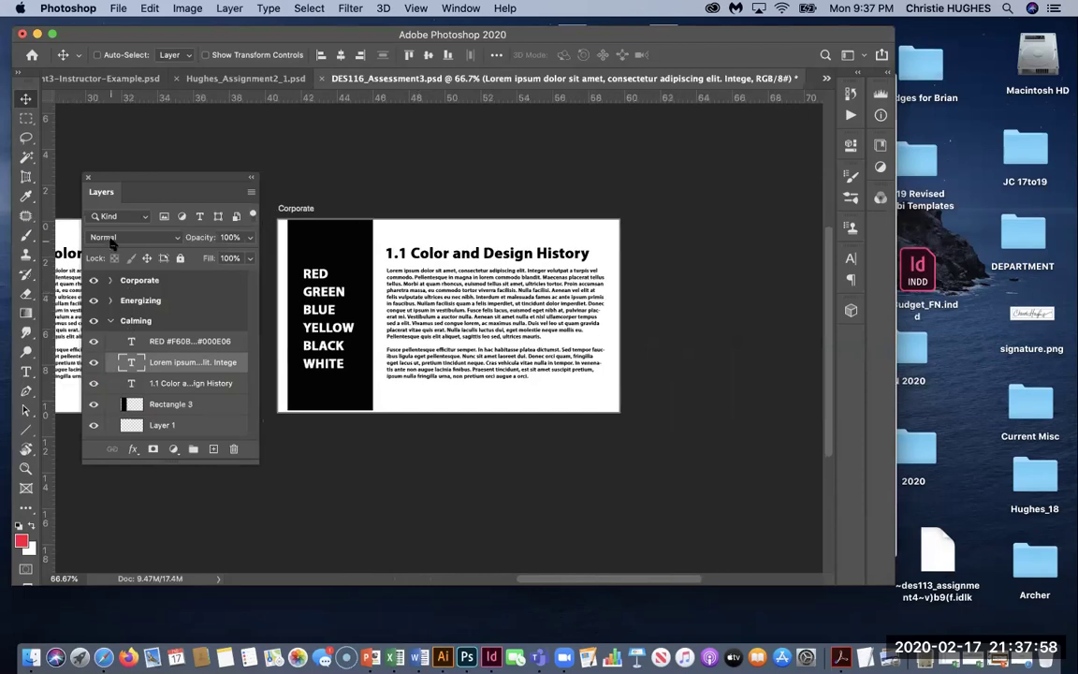
Step: Collapse the Calming artboard's layers and expand the layers of the Corporate artboard
left_click(110, 321)
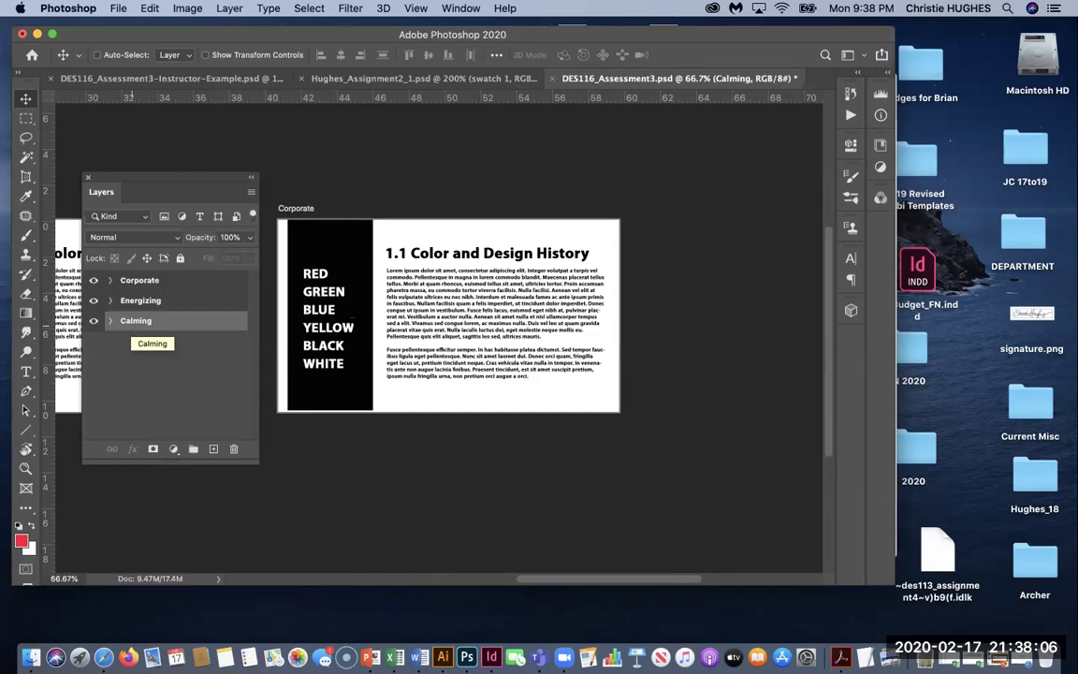
scroll(384, 329, "left", 10)
scroll(381, 327, "left", 10)
scroll(381, 327, "right", 4)
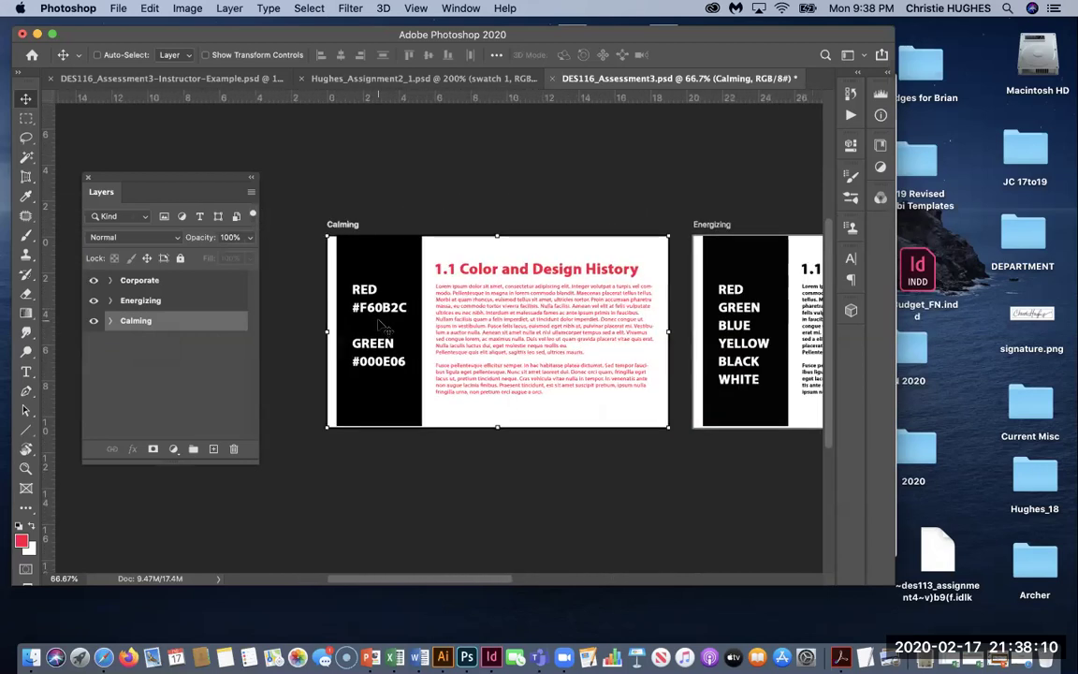
scroll(458, 337, "right", 6)
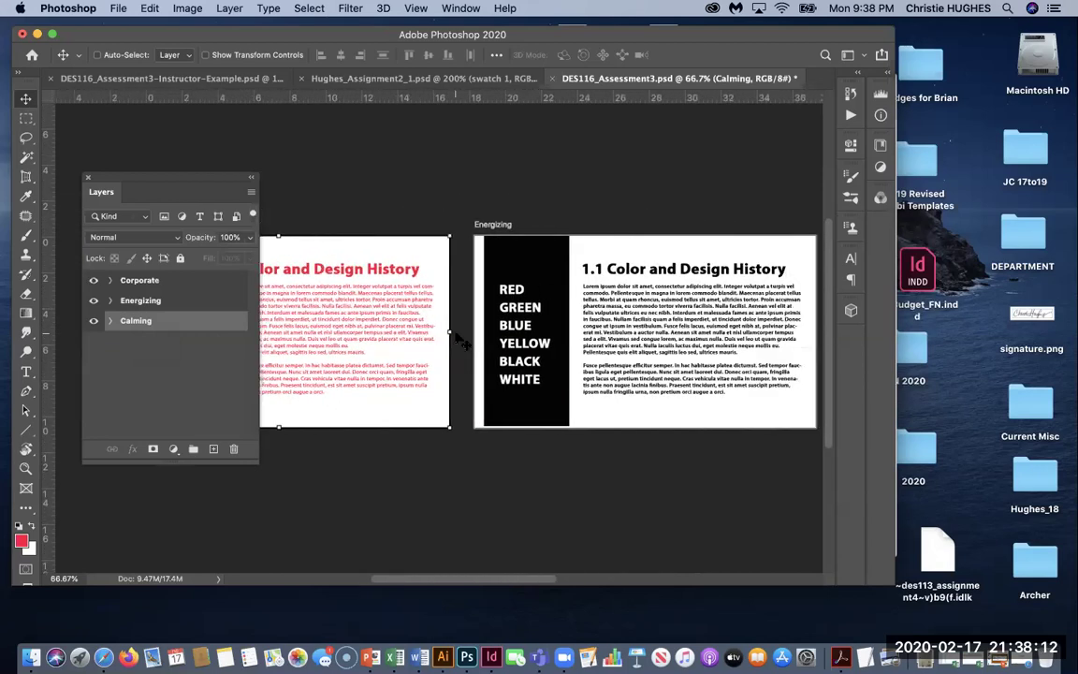
scroll(461, 341, "right", 4)
scroll(461, 342, "right", 10)
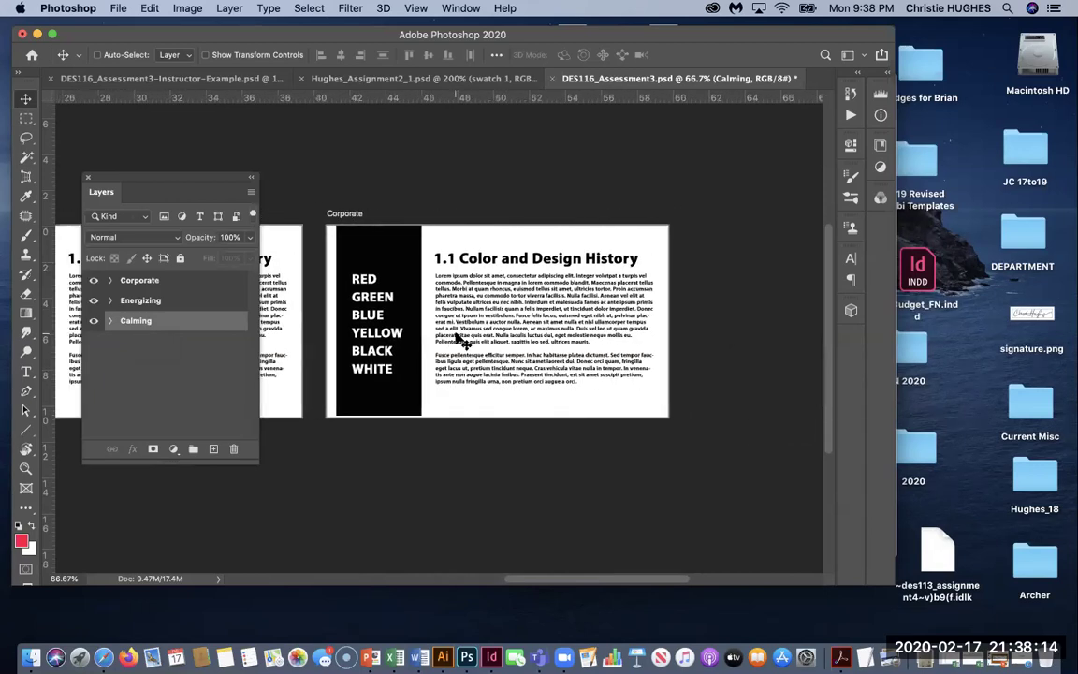
left_click(110, 281)
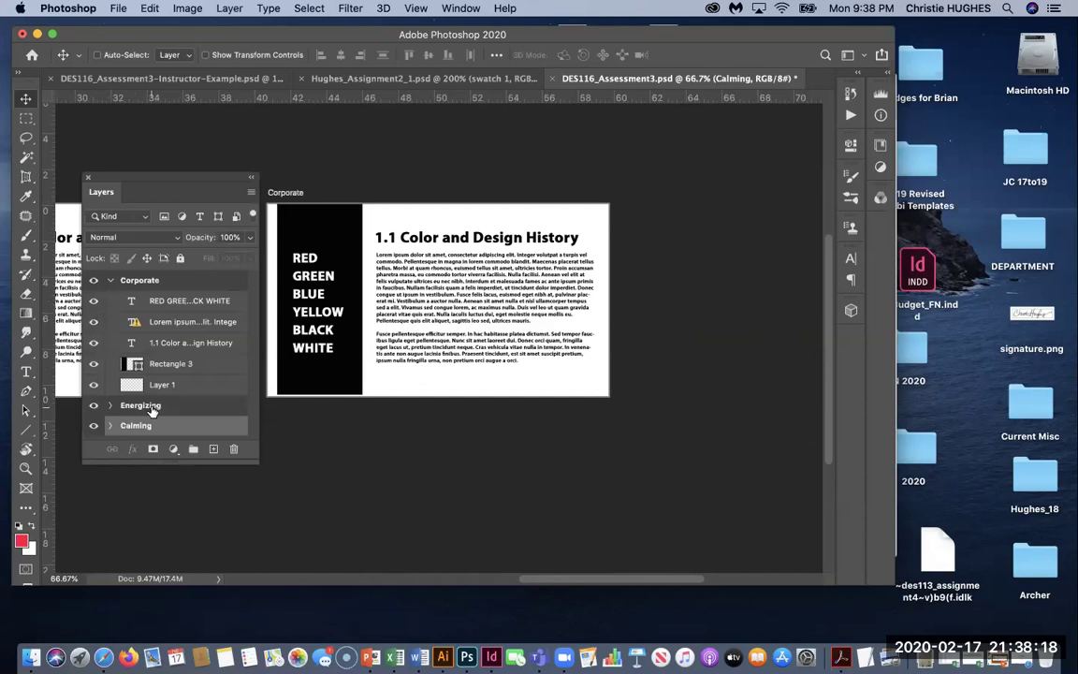
Step: Rasterize the Rectangle 3 shape layer on the Corporate artboard
left_click(134, 364)
left_click(230, 9)
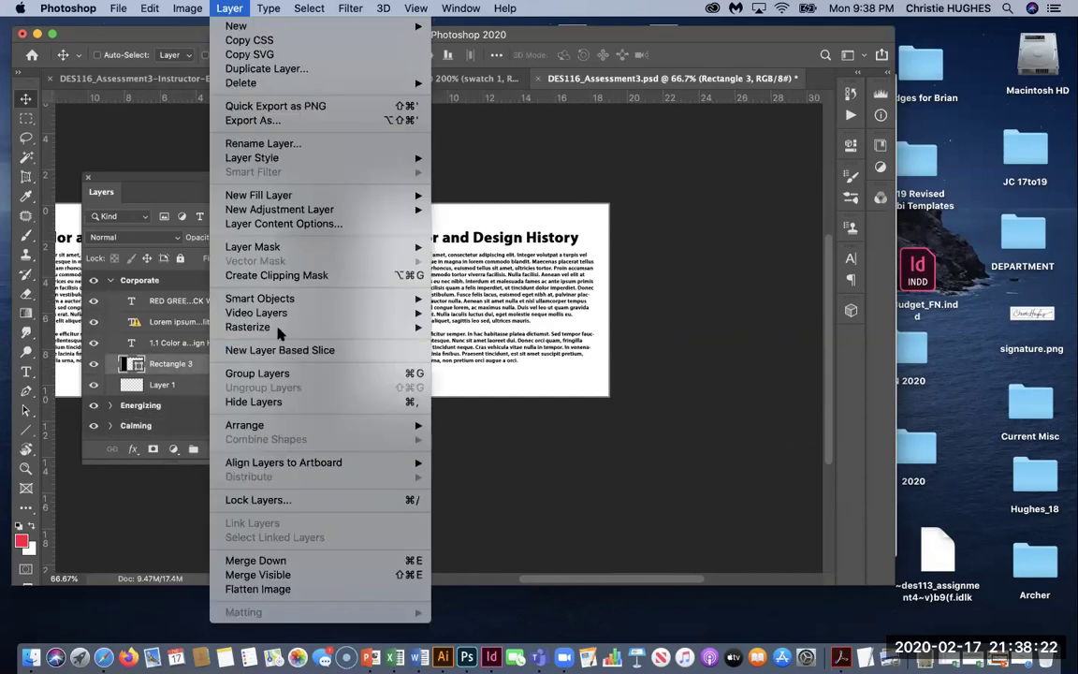
mouse_move(403, 327)
left_click(461, 343)
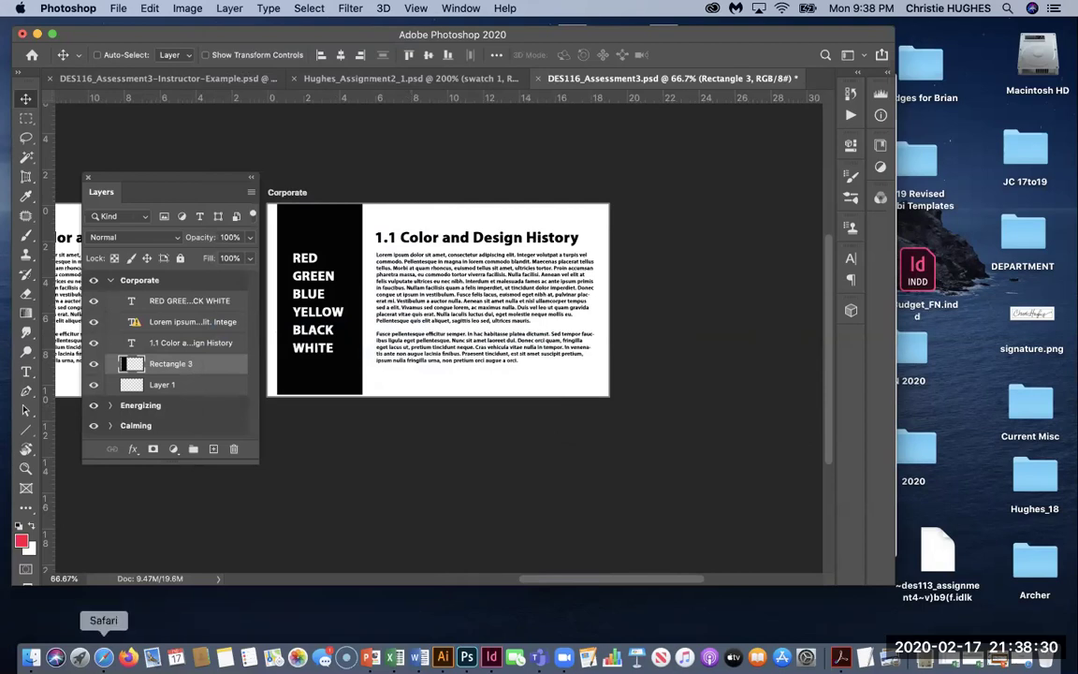
Step: Switch to the DES116 Week 3-1 presentation in PowerPoint and show its Pink color-meaning slide
left_click(368, 655)
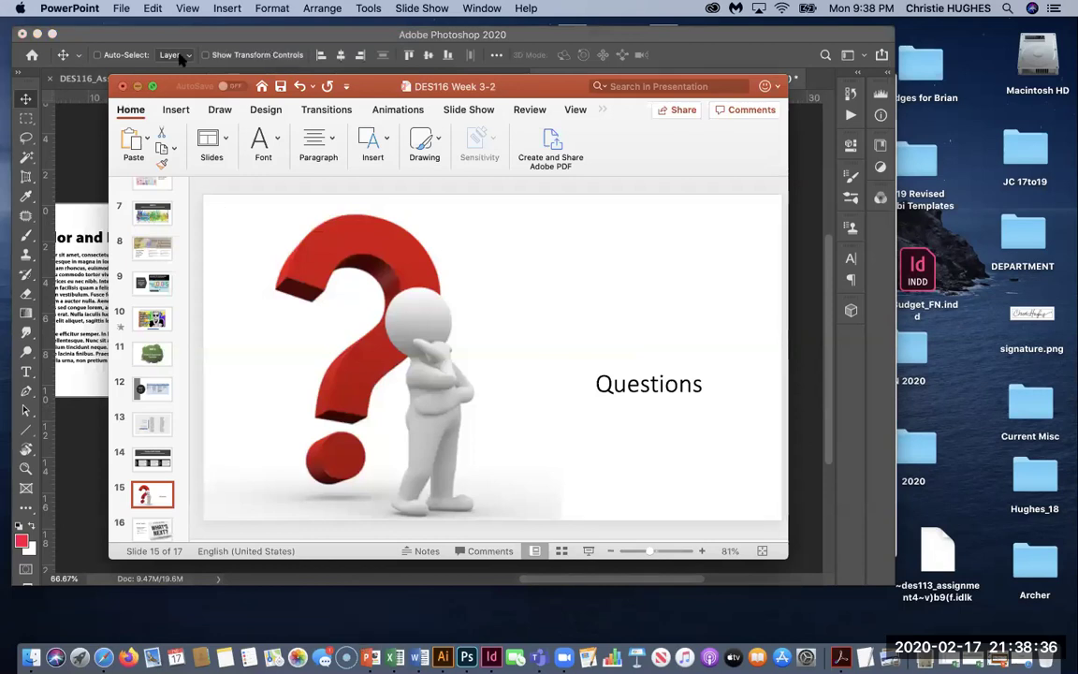
key("super+m")
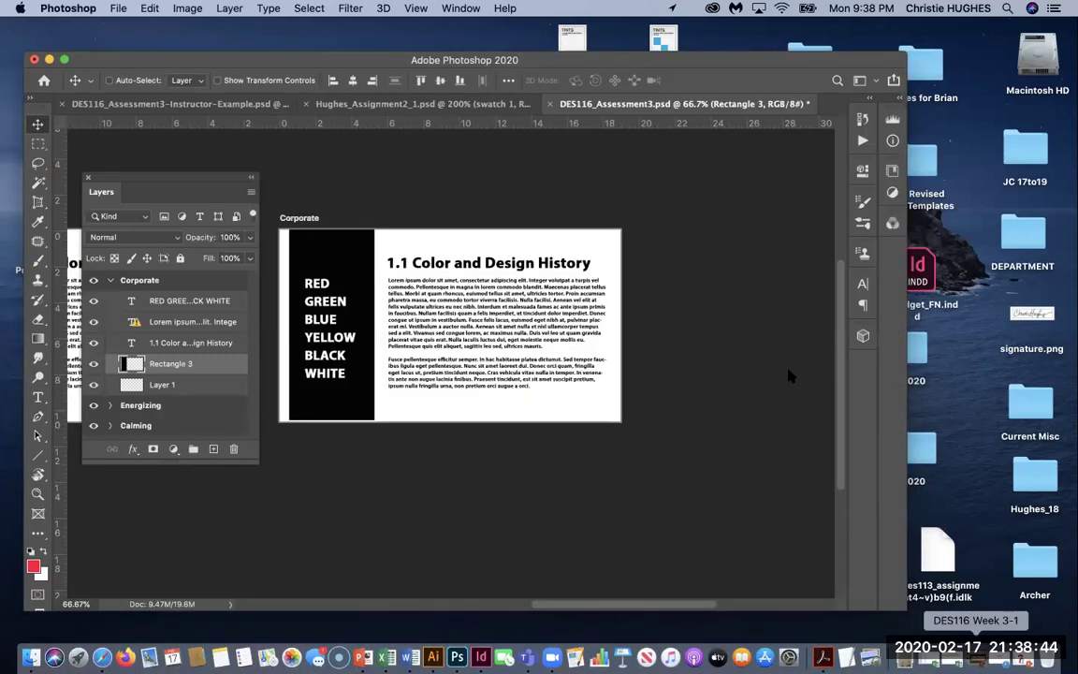
left_click(963, 657)
scroll(158, 277, "up", 5)
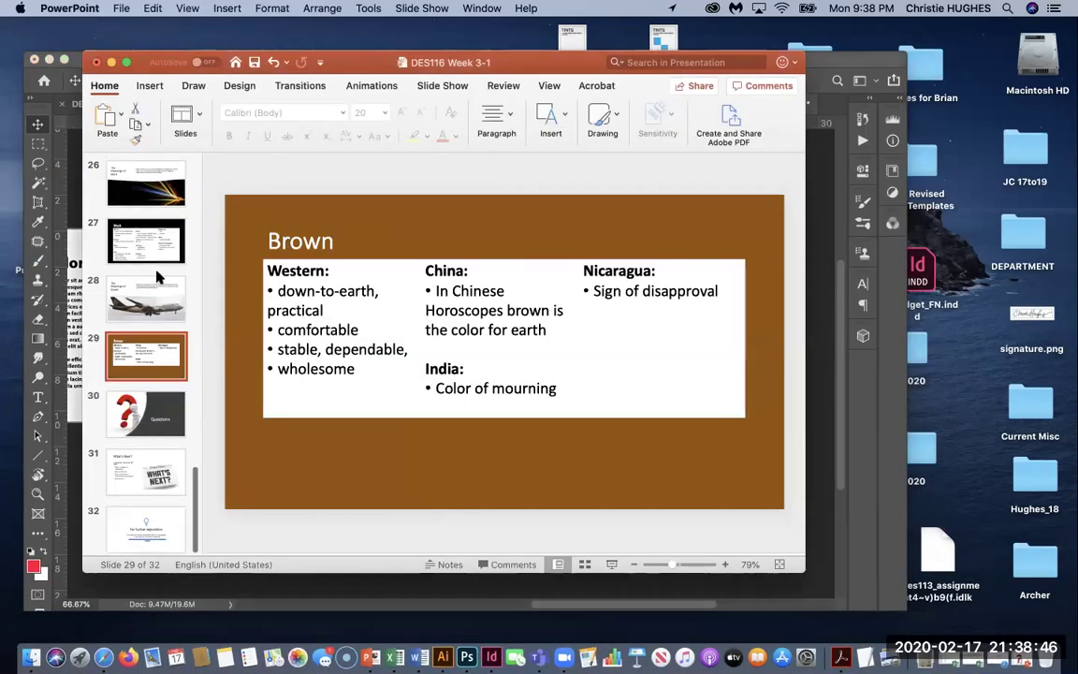
left_click(156, 253)
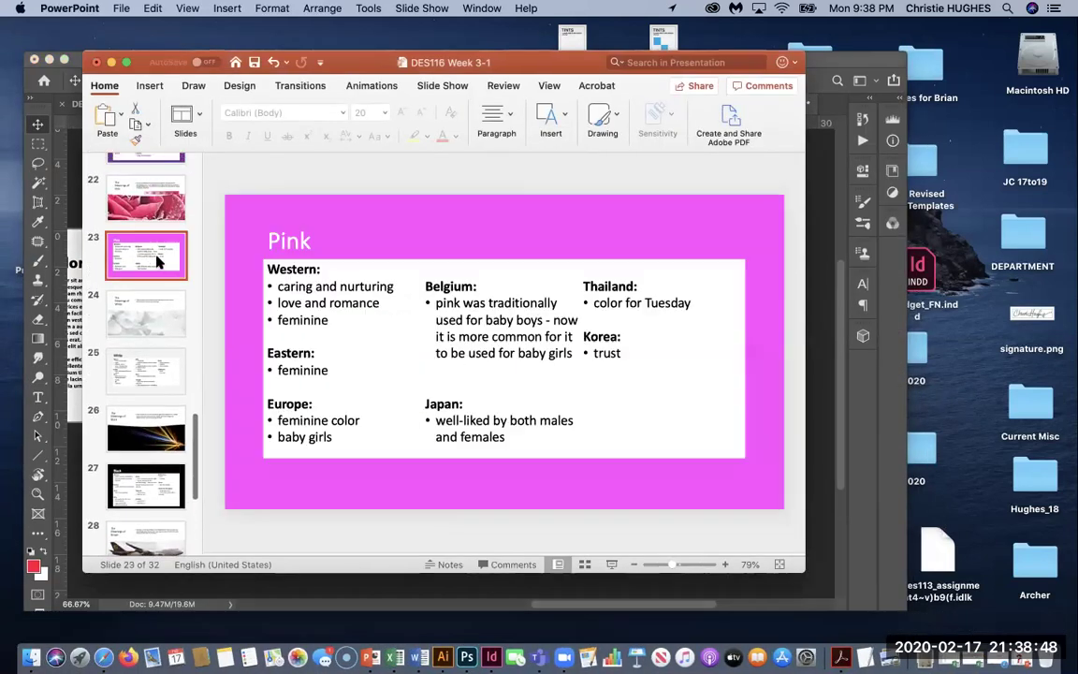
Step: View the Purple and Blue color-meaning slides and highlight the word "corporate" in the Blue slide's Western list
scroll(157, 262, "up", 3)
scroll(157, 267, "up", 2)
left_click(167, 298)
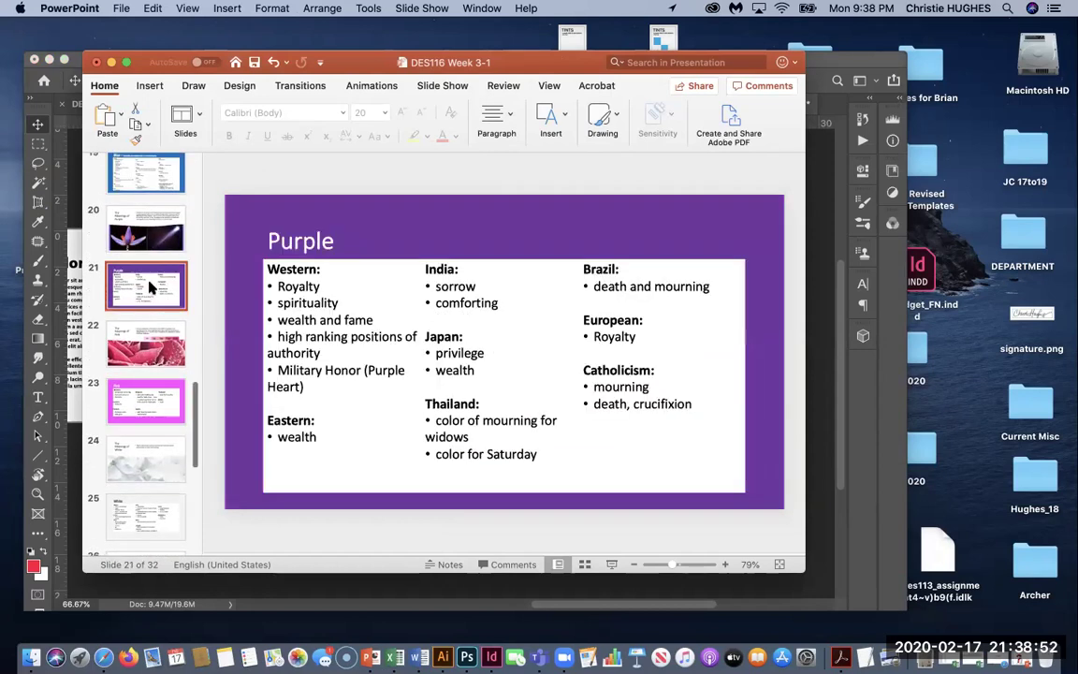
scroll(150, 285, "up", 3)
left_click(150, 309)
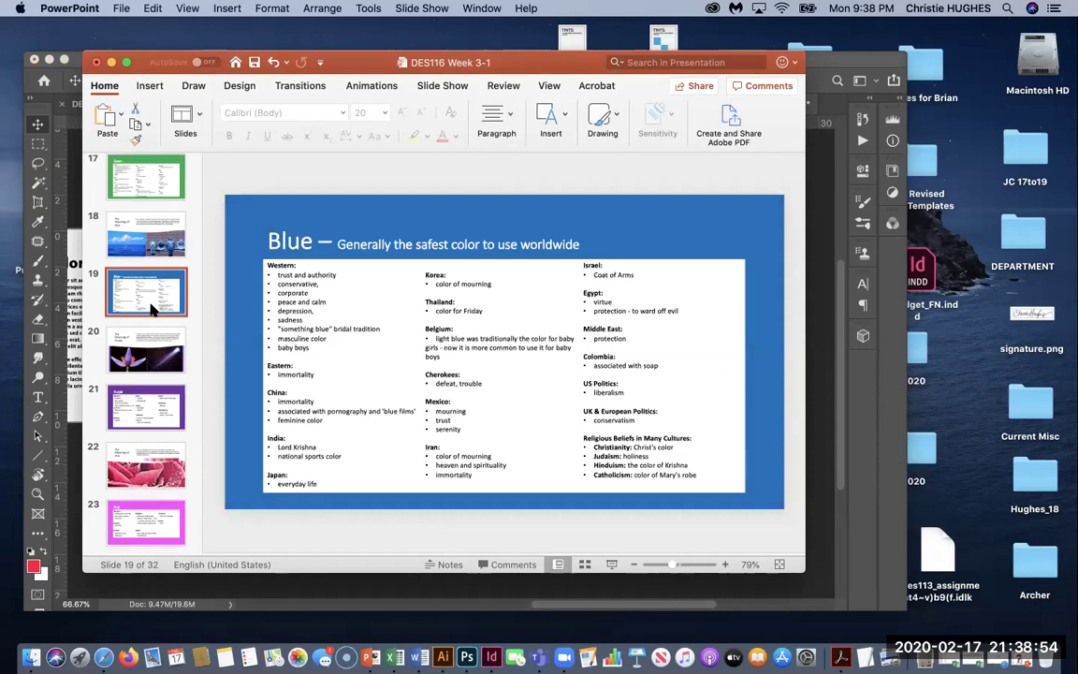
double_click(290, 292)
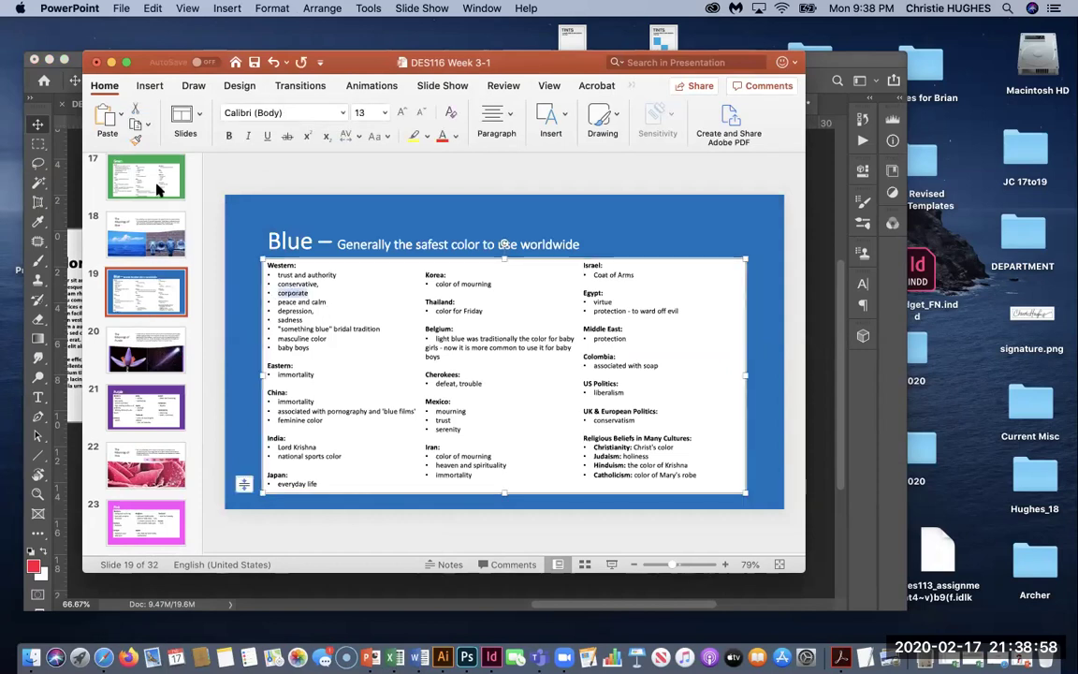
Step: Examine the Orange and Red color-meaning slides for emotional associations
scroll(161, 241, "up", 4)
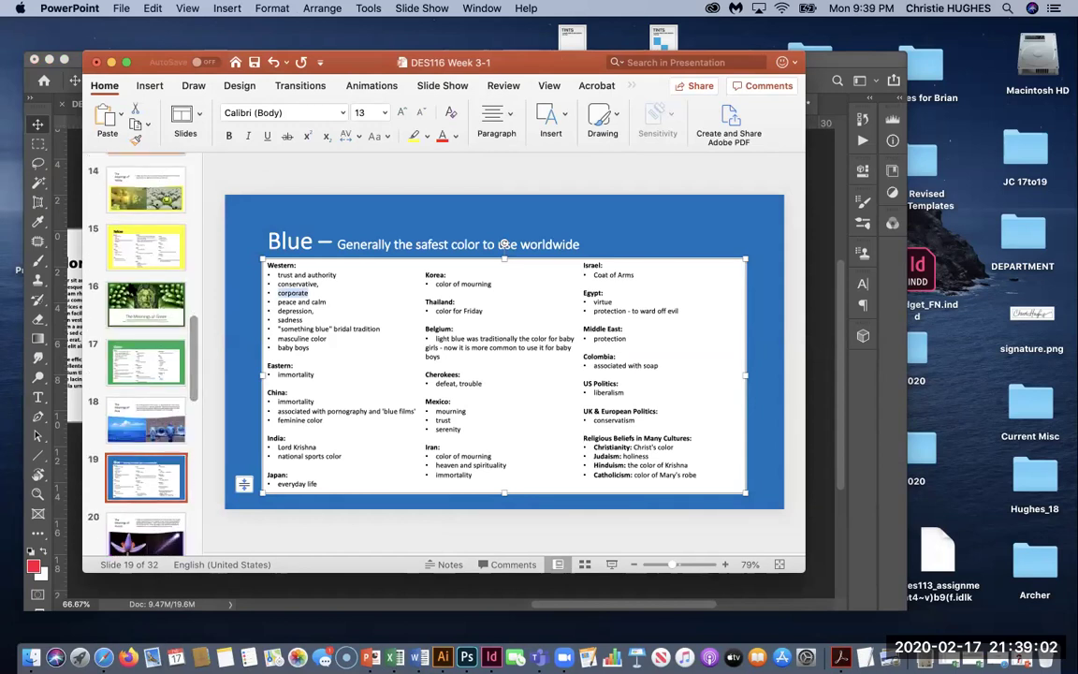
left_click_drag(341, 72, 354, 92)
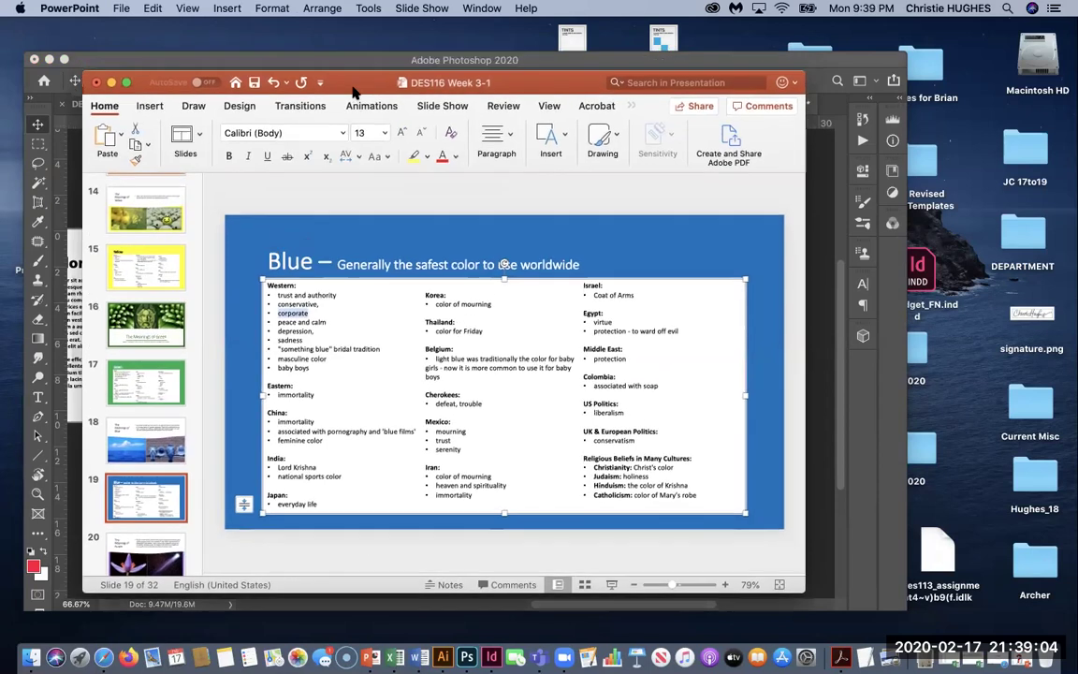
scroll(147, 301, "up", 3)
left_click(145, 277)
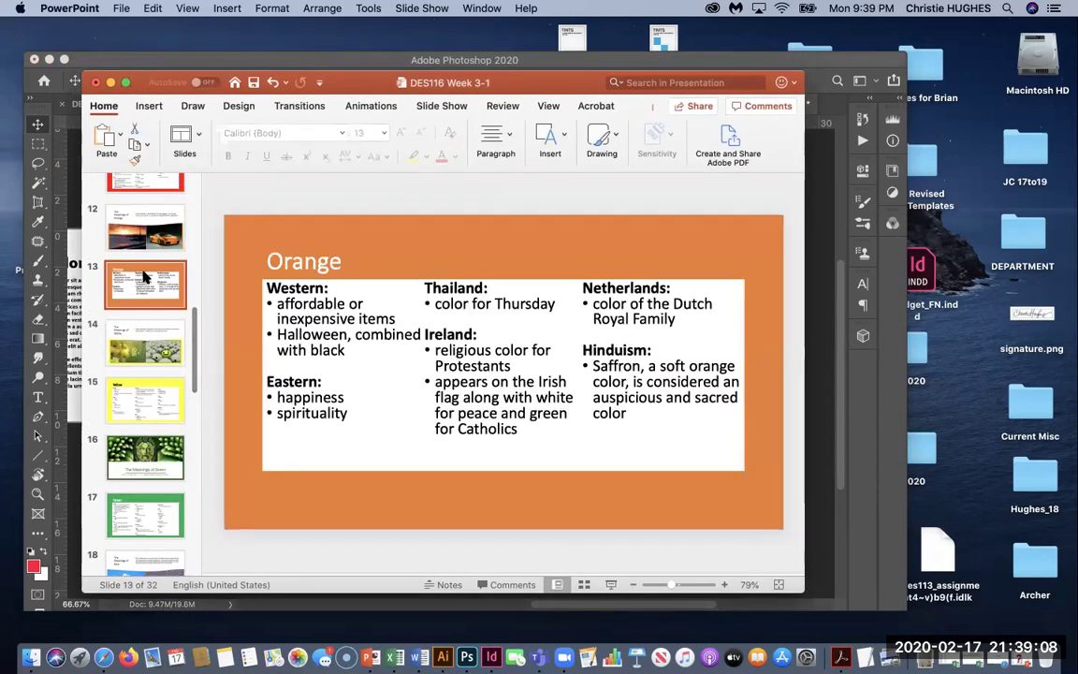
scroll(146, 277, "up", 3)
left_click(145, 273)
scroll(145, 267, "up", 2)
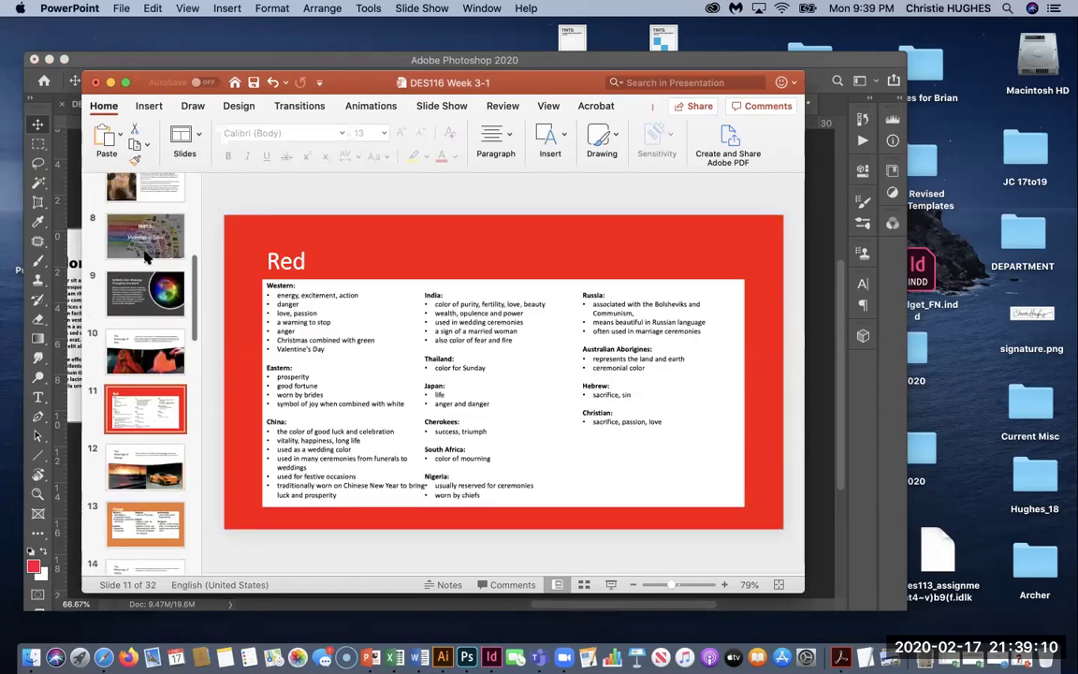
Step: Examine the Purple and Black color-meaning slides, then minimize the presentation to return to the Corporate artboard in Photoshop
scroll(145, 262, "down", 10)
left_click(147, 319)
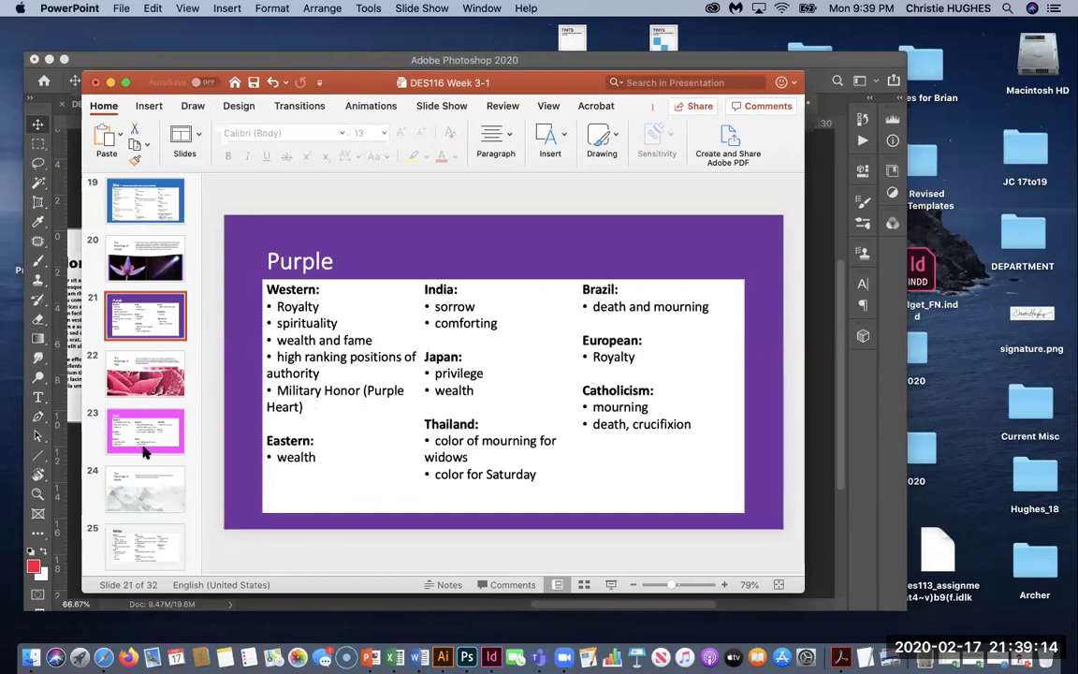
scroll(145, 452, "down", 2)
scroll(145, 452, "down", 2)
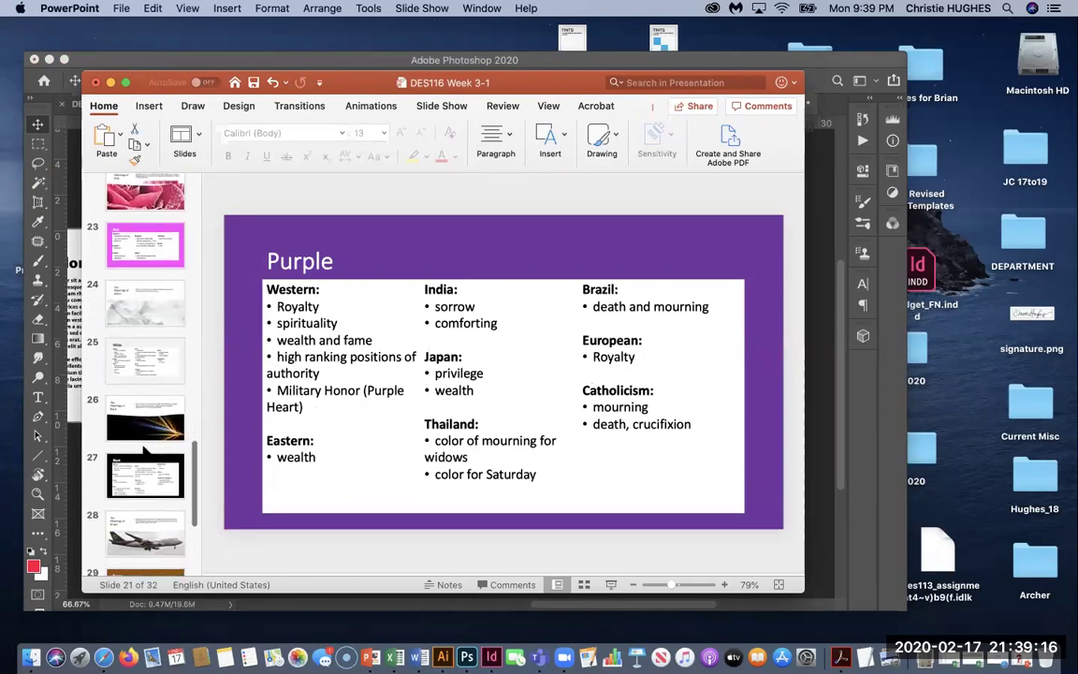
left_click(144, 474)
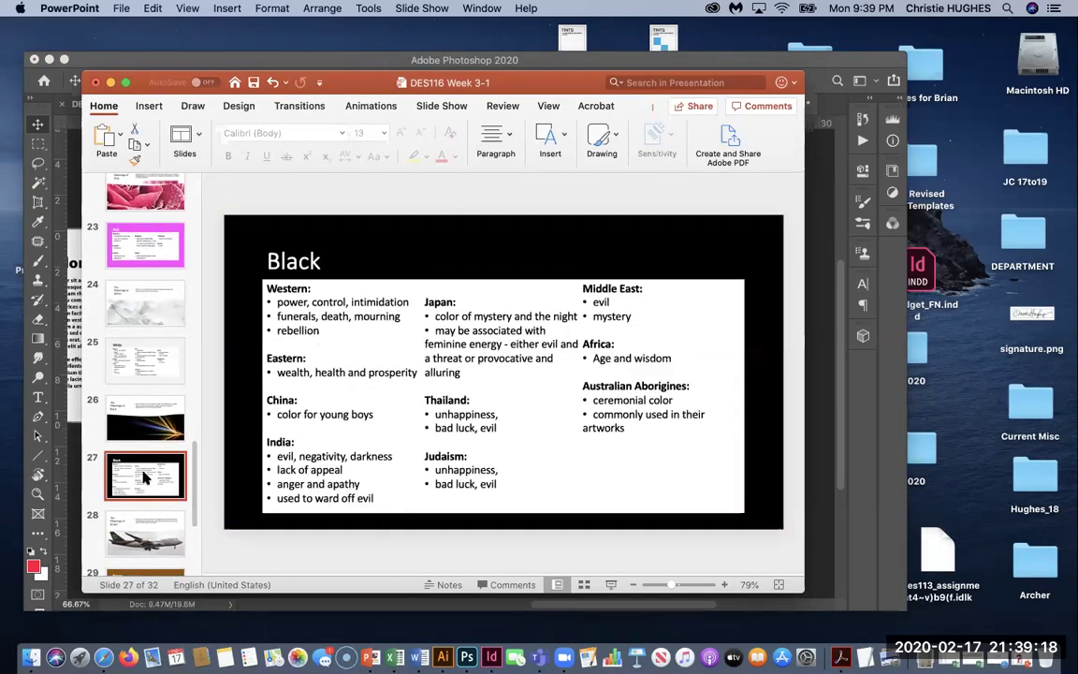
scroll(145, 393, "up", 20)
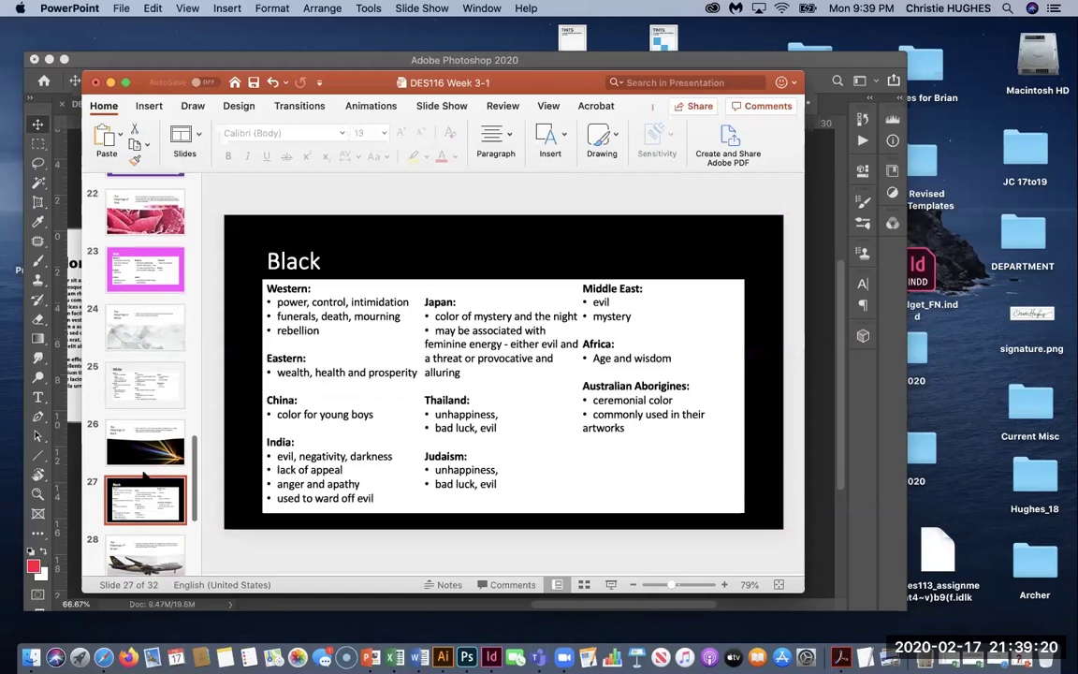
left_click(109, 83)
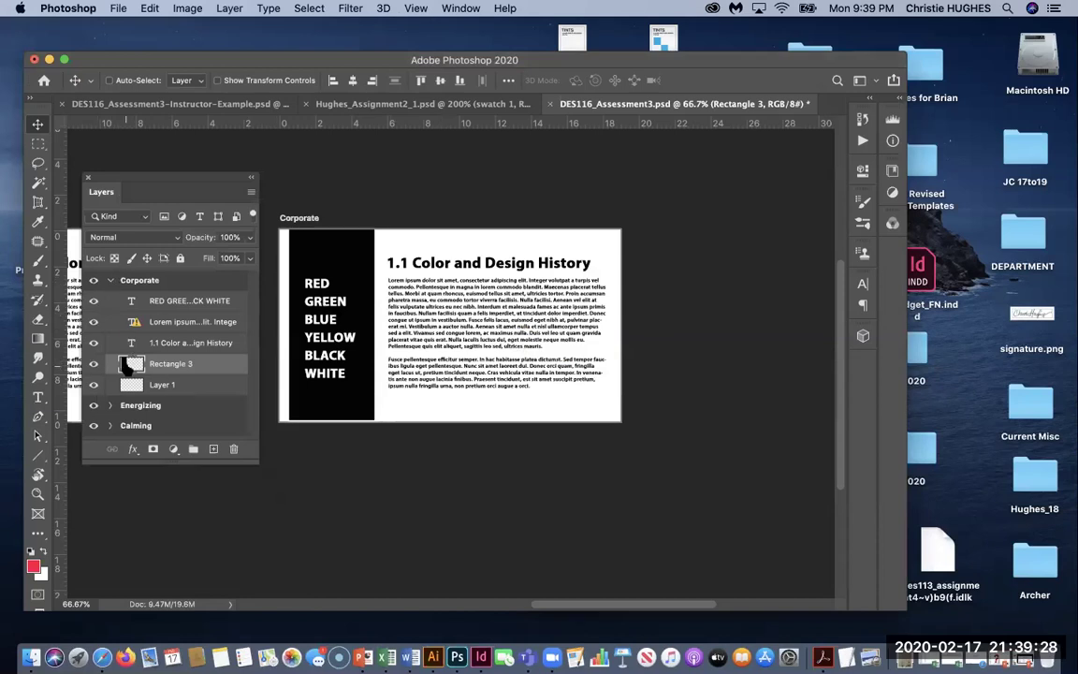
Step: Load the outline of the Corporate artboard's Rectangle 3 as a selection, and move the Photoshop window and Layers panel aside
key("super")
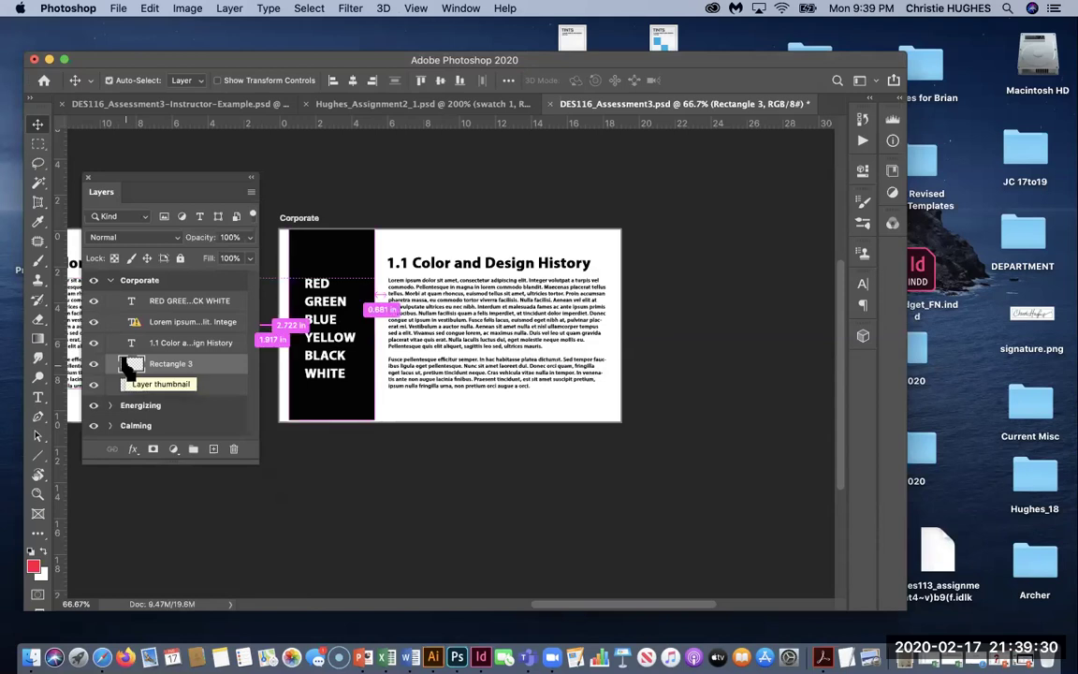
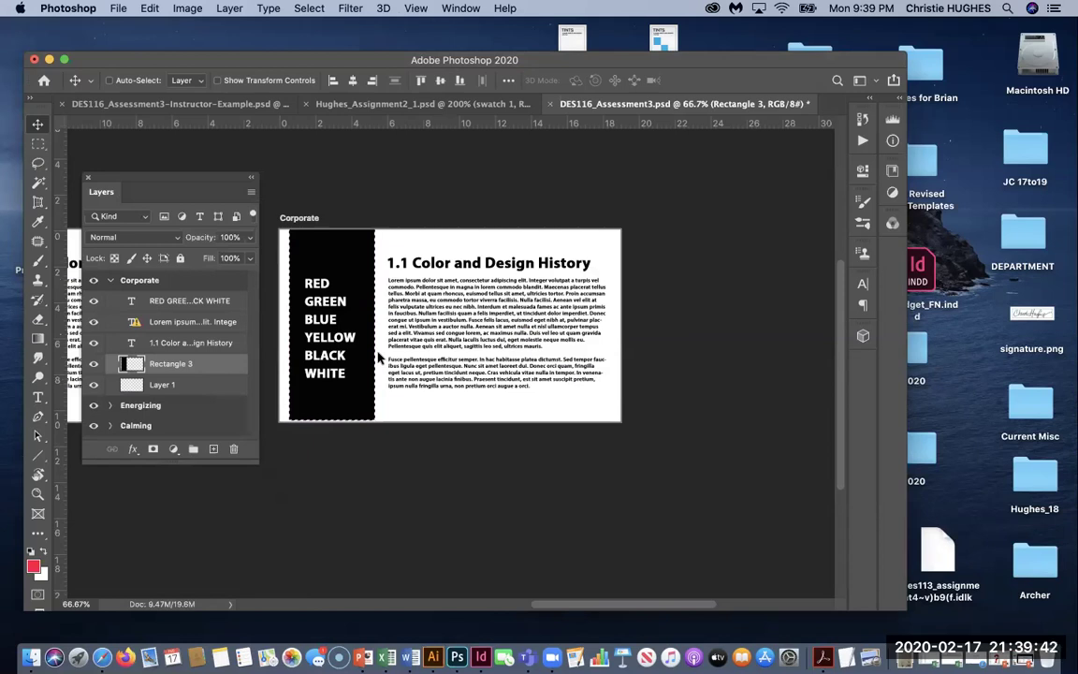
left_click(227, 49)
left_click(293, 58)
left_click_drag(293, 58, 304, 56)
left_click_drag(248, 97, 400, 98)
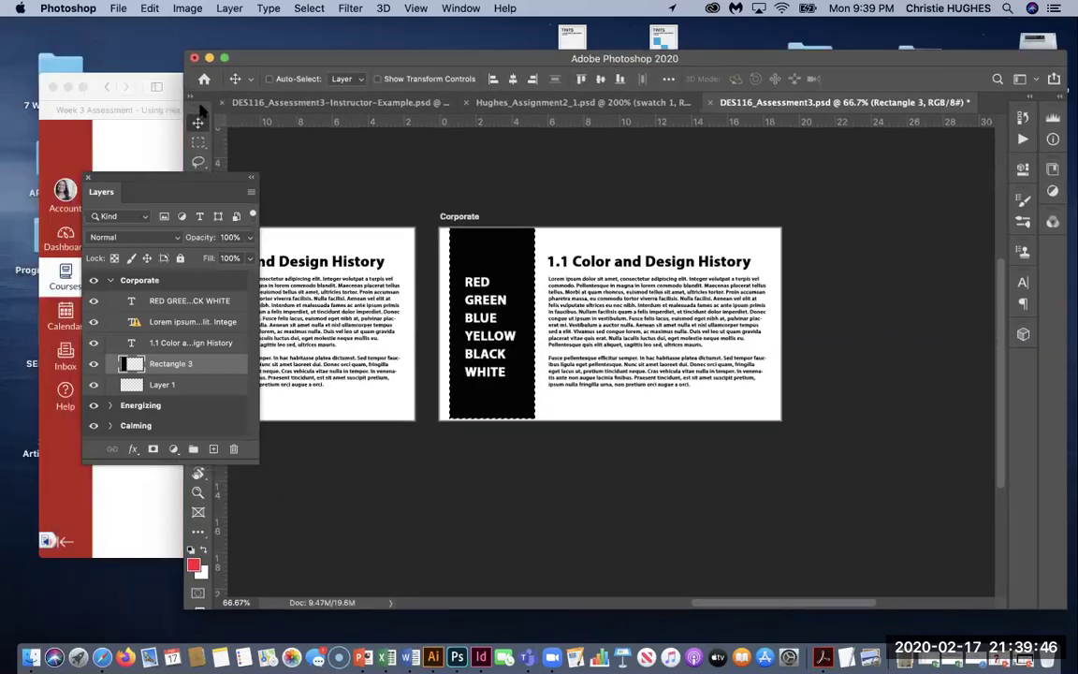
left_click_drag(183, 184, 146, 184)
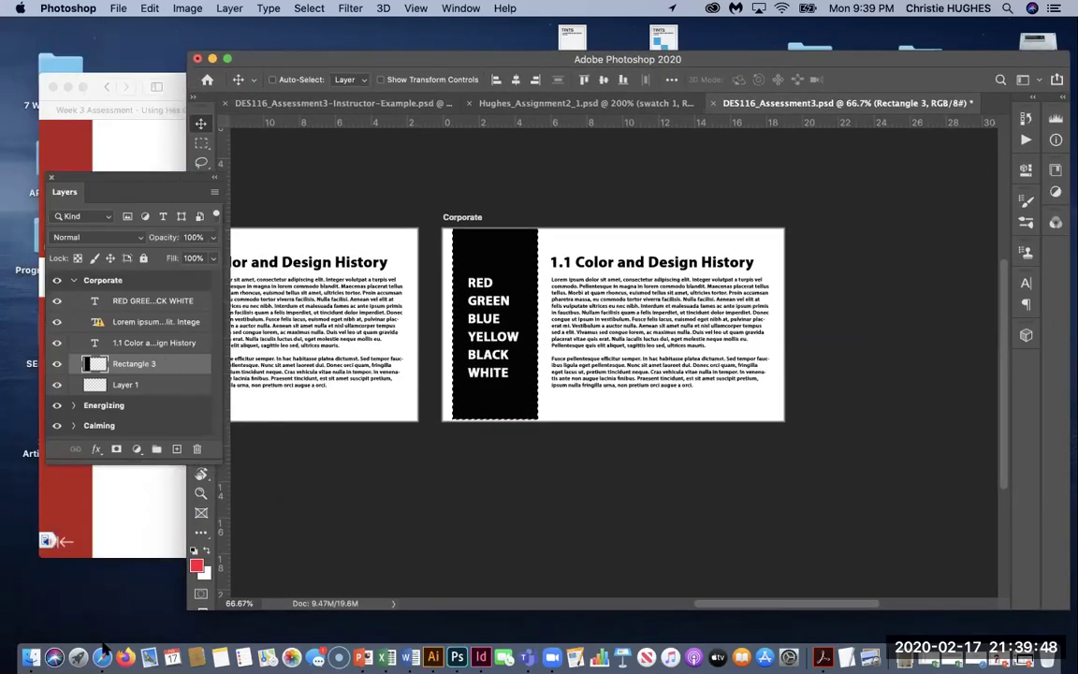
Step: Switch to Safari and show the WCAG Contrast Checker page
left_click(79, 656)
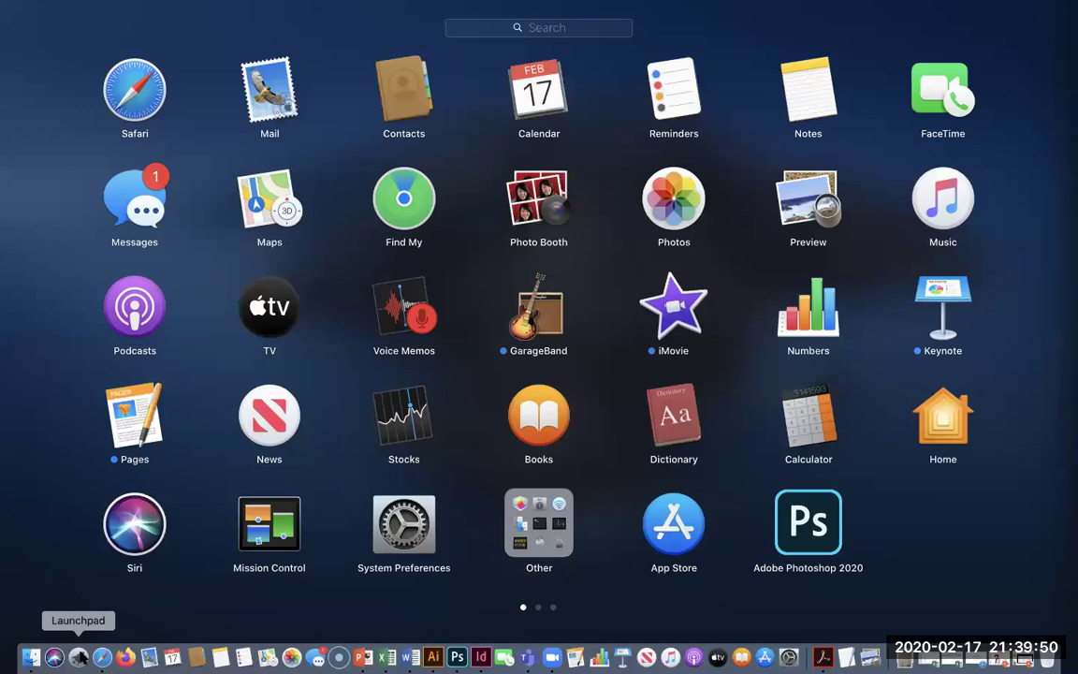
left_click(78, 656)
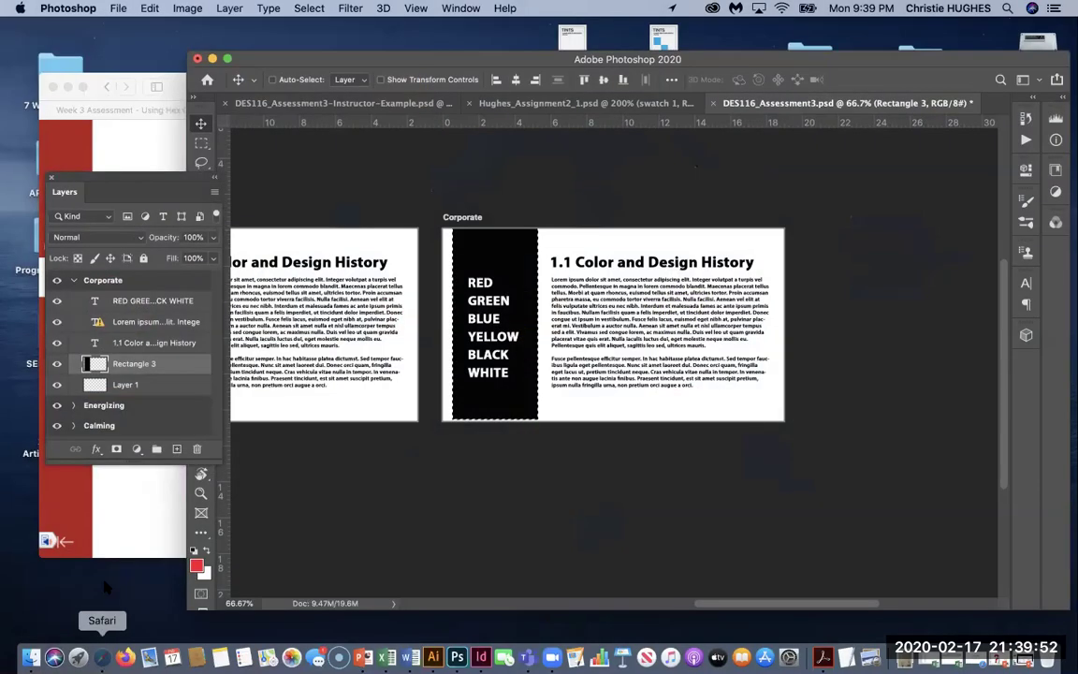
left_click(102, 656)
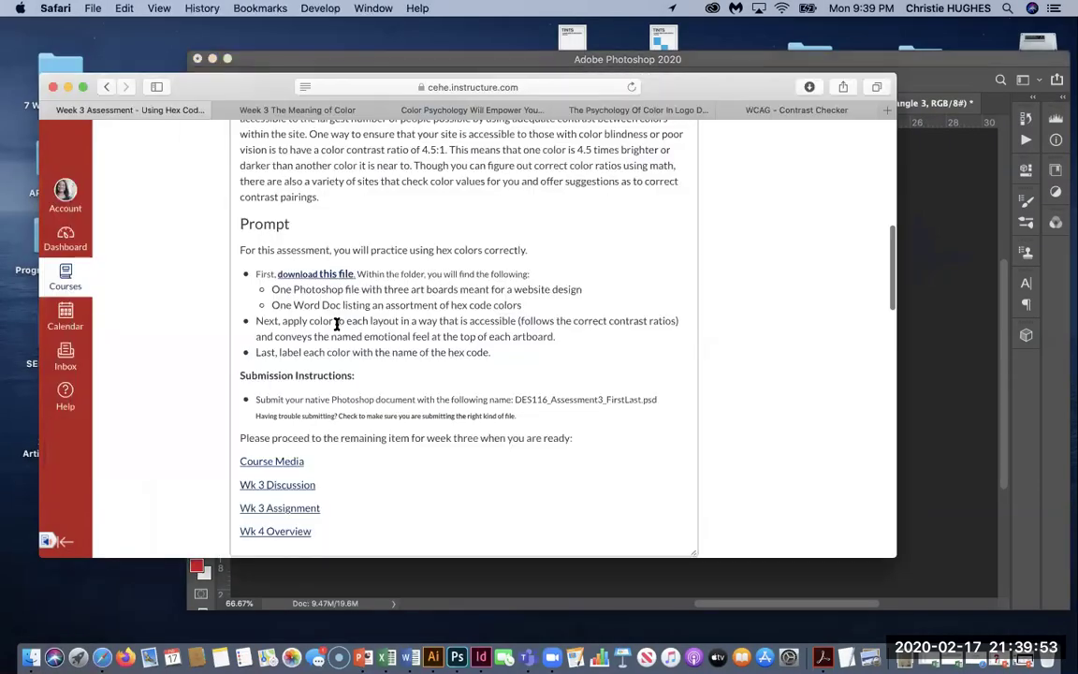
left_click(781, 111)
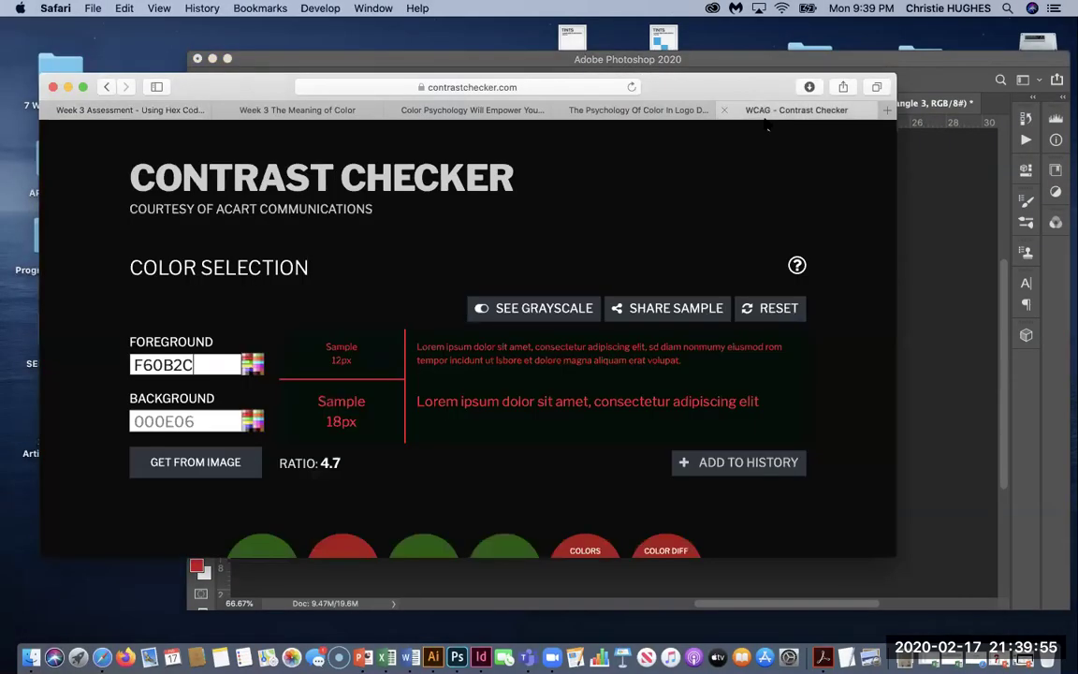
Step: Set the Contrast Checker's foreground color to light blue 0BBFF6 and copy its hex code
left_click(254, 364)
mouse_move(367, 405)
left_mouse_down()
mouse_move(370, 389)
mouse_move(338, 359)
left_mouse_up()
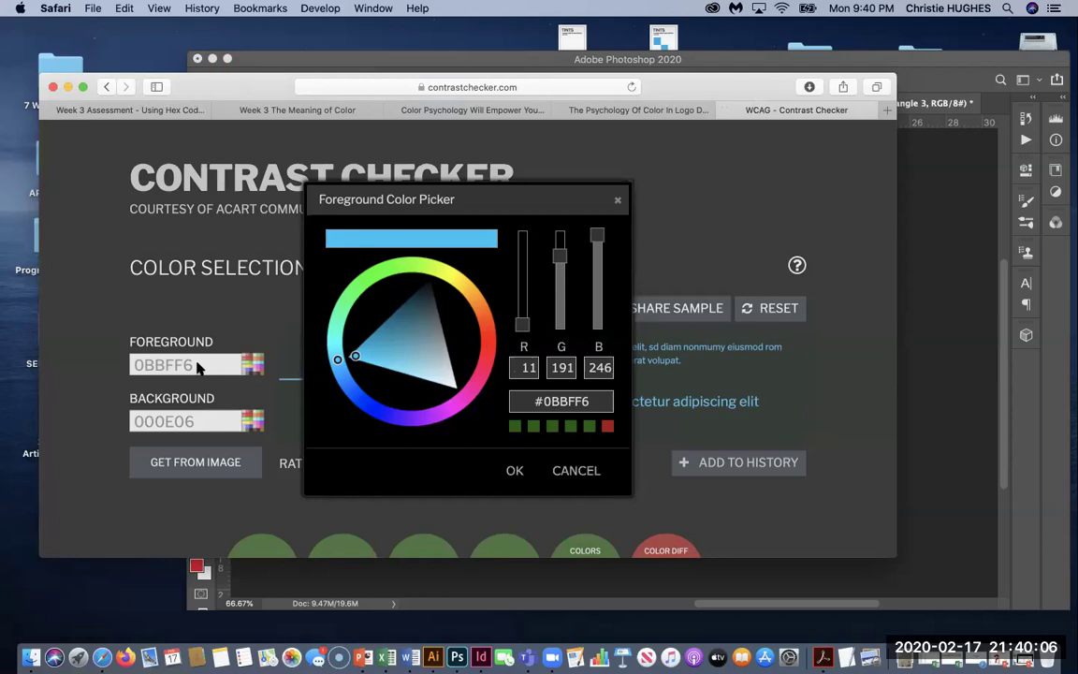
left_click(514, 470)
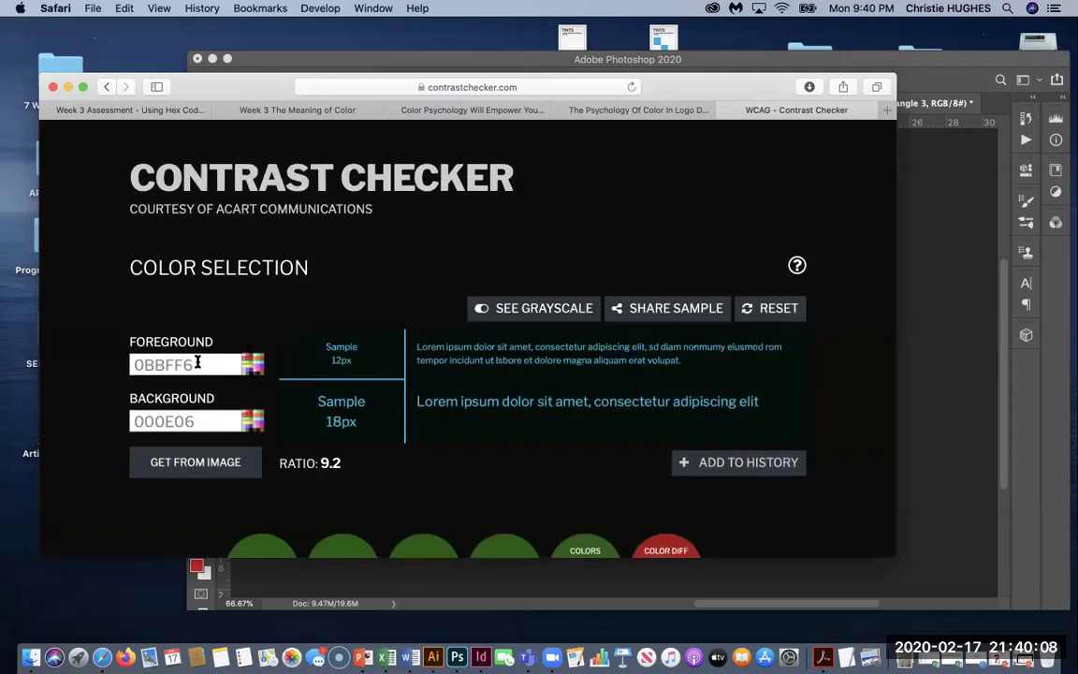
double_click(197, 364)
key("super+c")
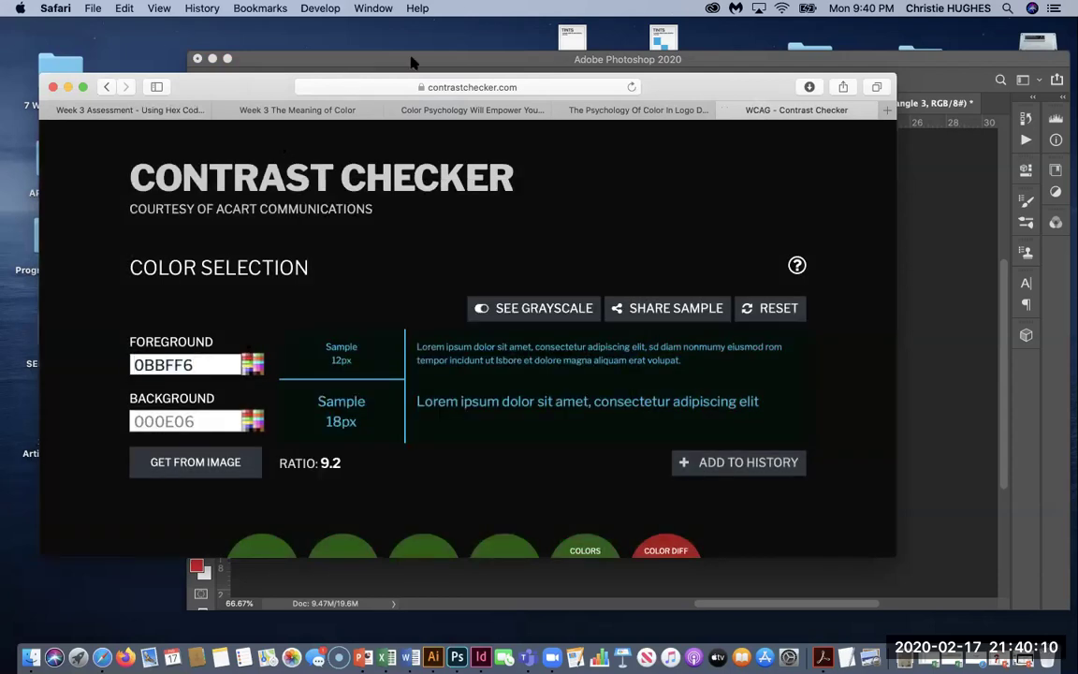
Step: Switch back to Photoshop and set the foreground color to the copied hex code 0BBFF6
left_click(401, 62)
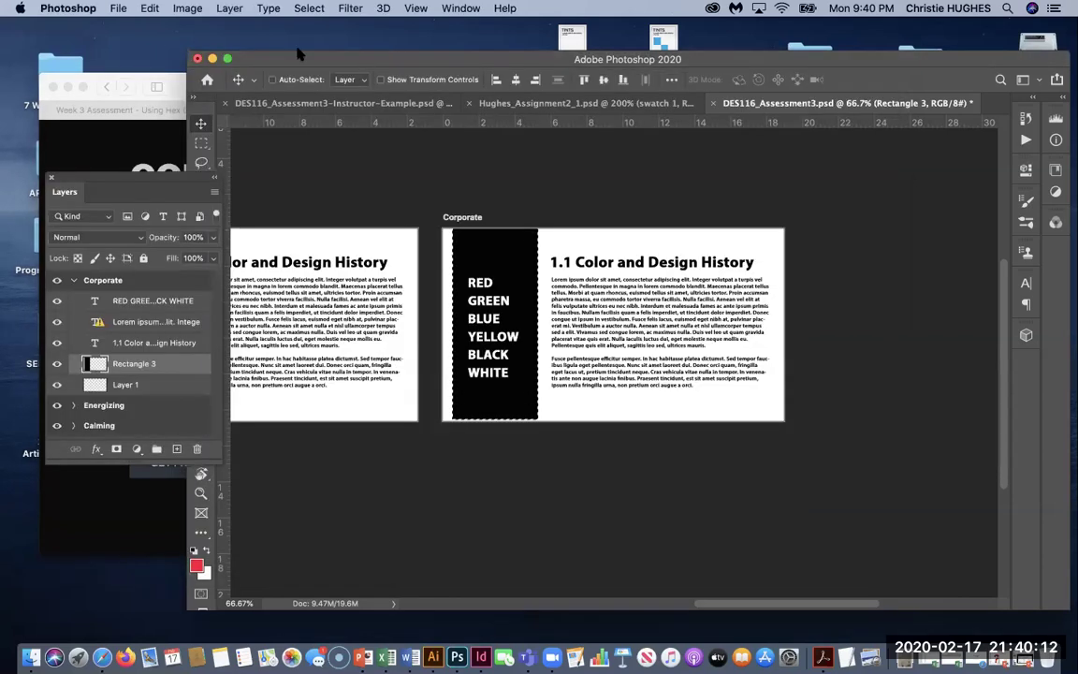
left_click_drag(325, 53, 265, 45)
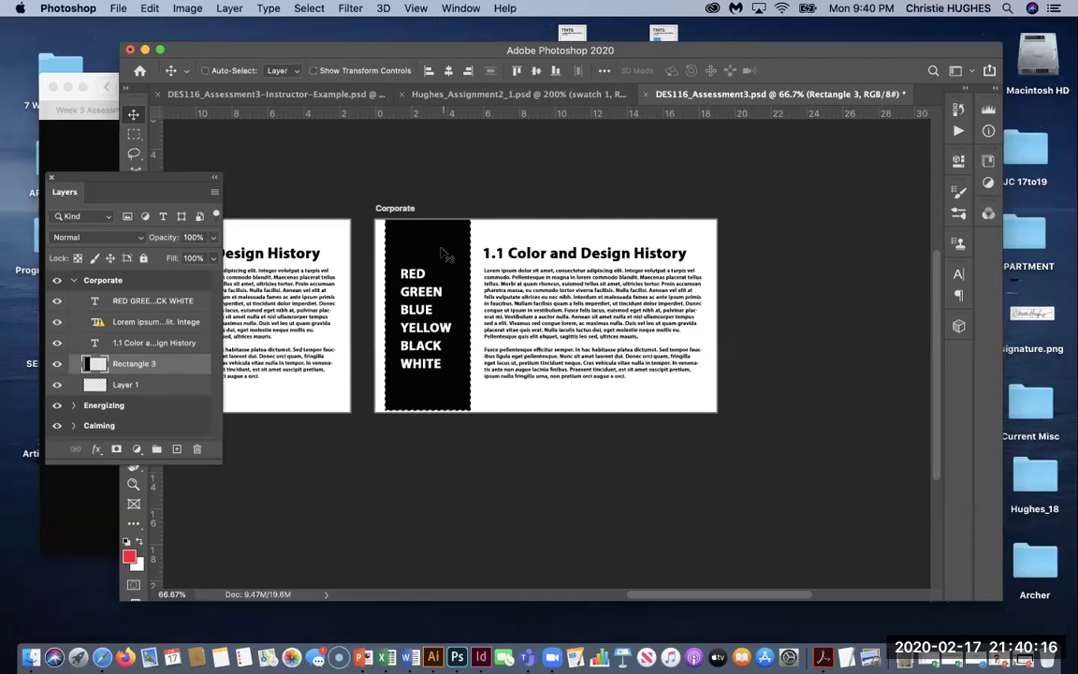
left_click(129, 556)
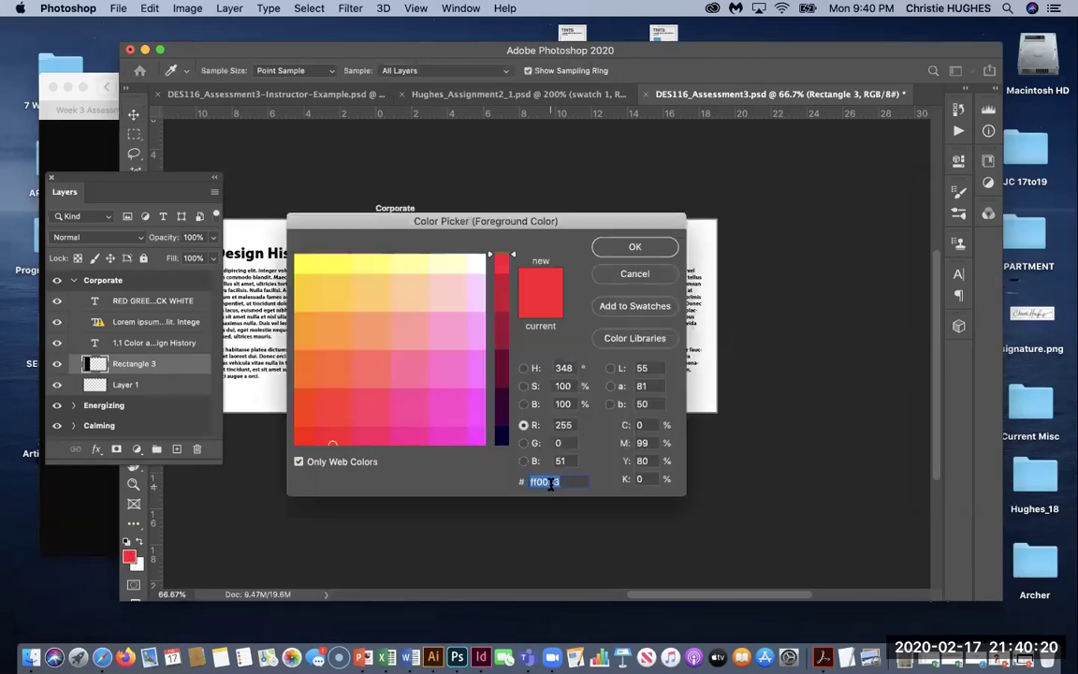
key("super+v")
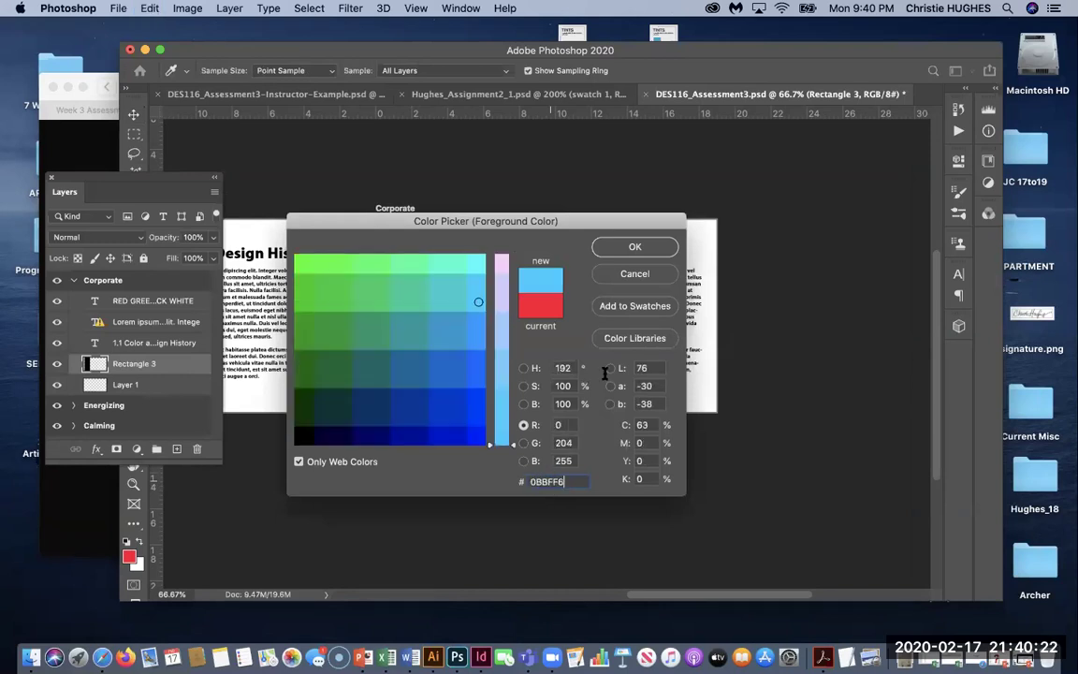
left_click(635, 247)
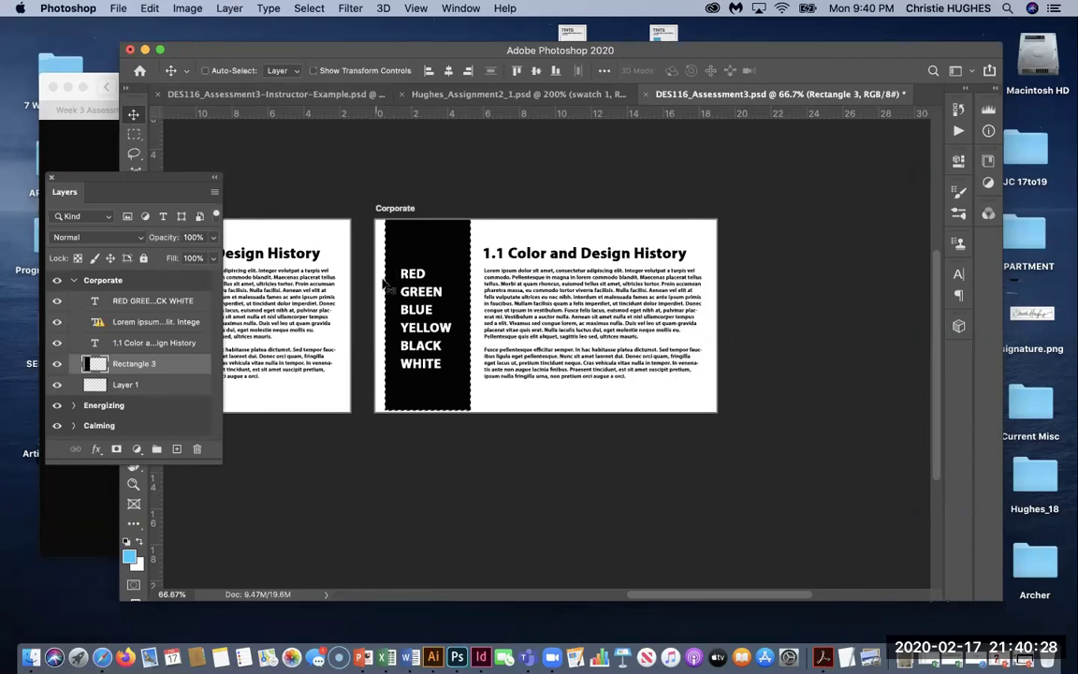
Step: Fill the selected Corporate sidebar rectangle with the foreground color in Normal mode at 100% opacity
left_click(152, 9)
left_click(177, 244)
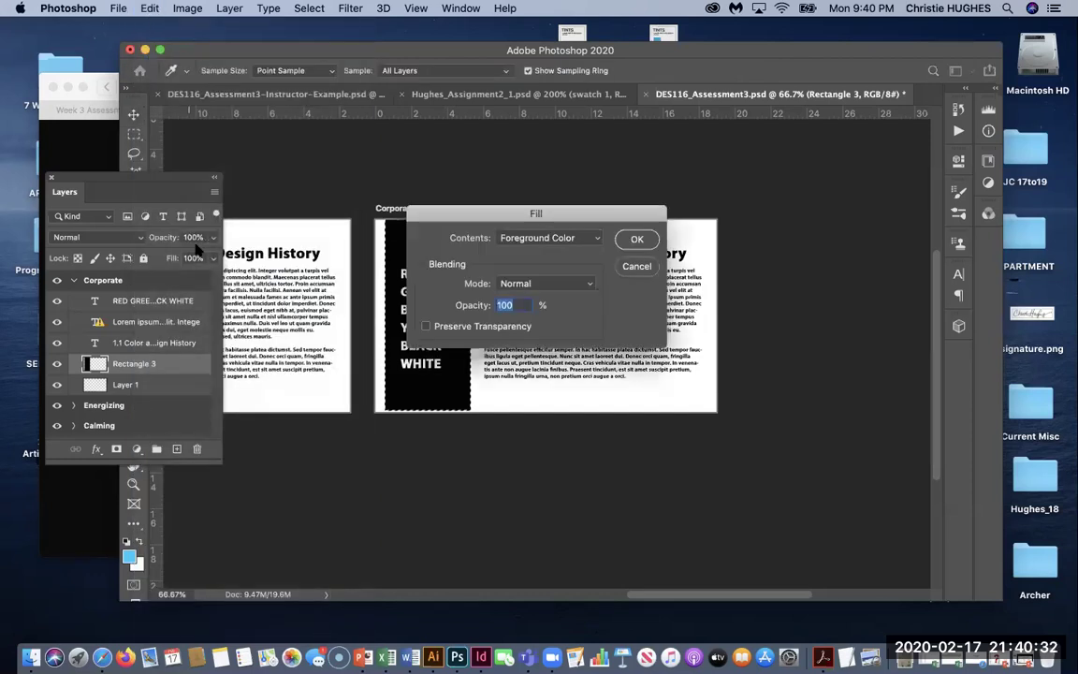
key("Return")
key("v")
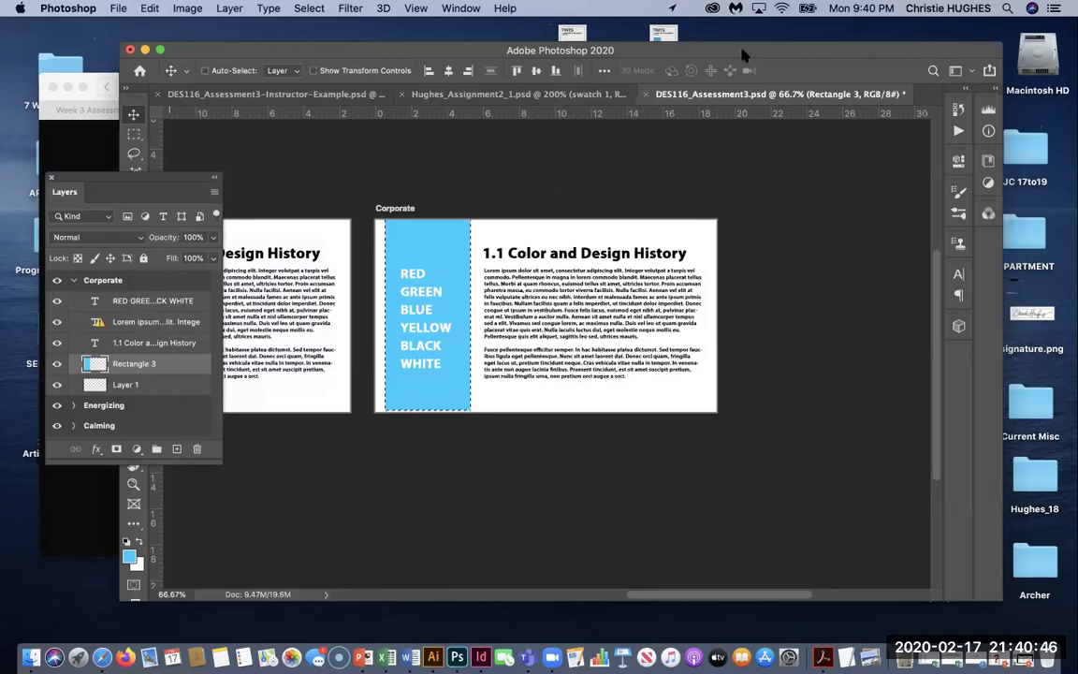
Step: Review the foreground and background pair in Safari's Contrast Checker and return to the Corporate artboard in Photoshop
left_click_drag(742, 57, 729, 55)
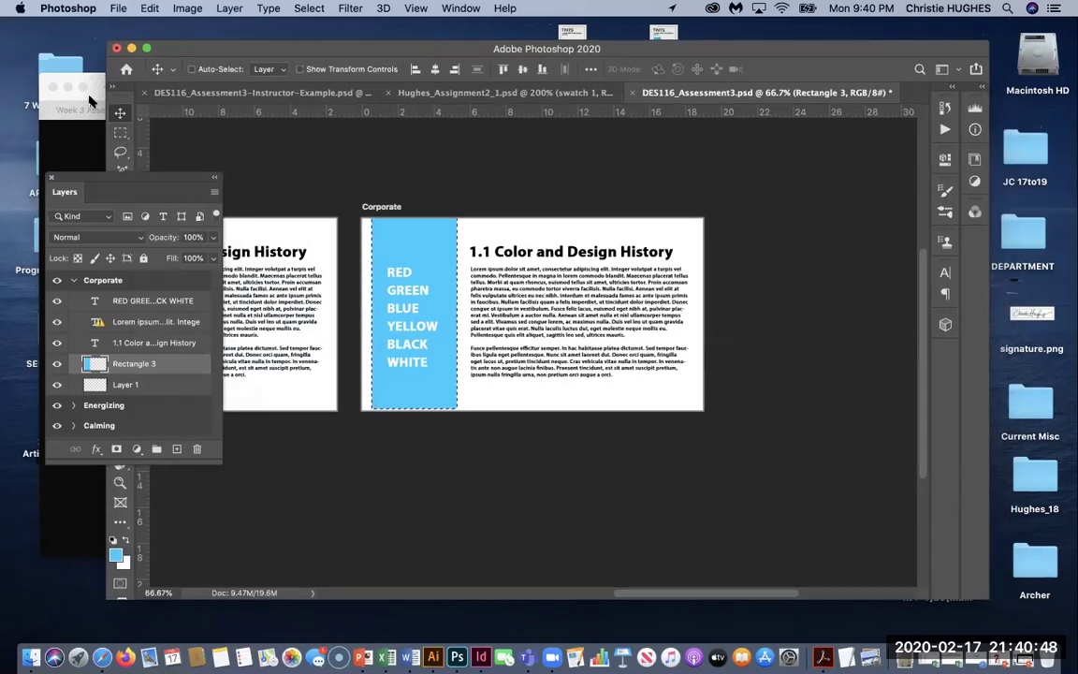
left_click(89, 97)
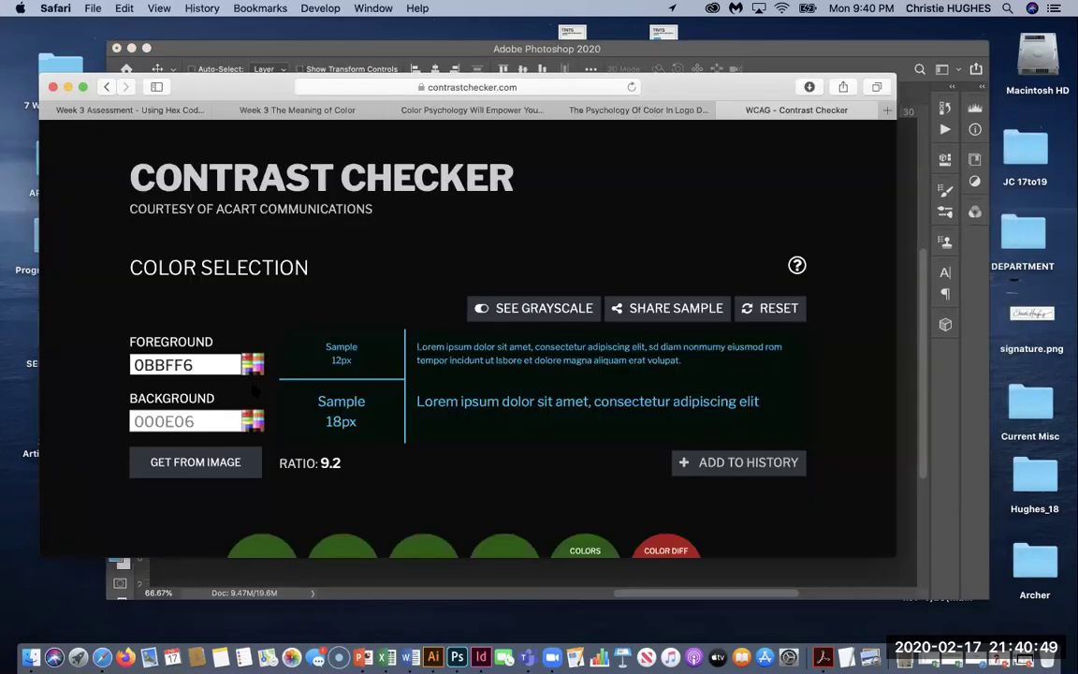
left_click(699, 51)
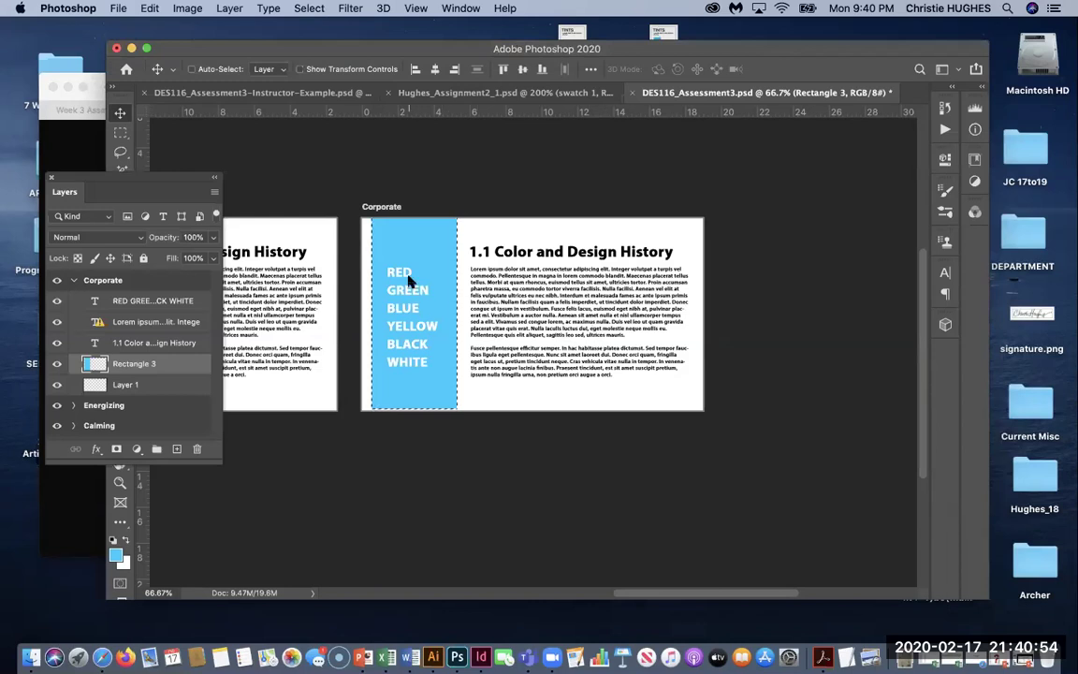
Step: Select the Corporate color-word text layer, move the Layers panel clear of the artwork, activate the Type tool and deselect the rectangle outline
left_click_drag(142, 178, 166, 178)
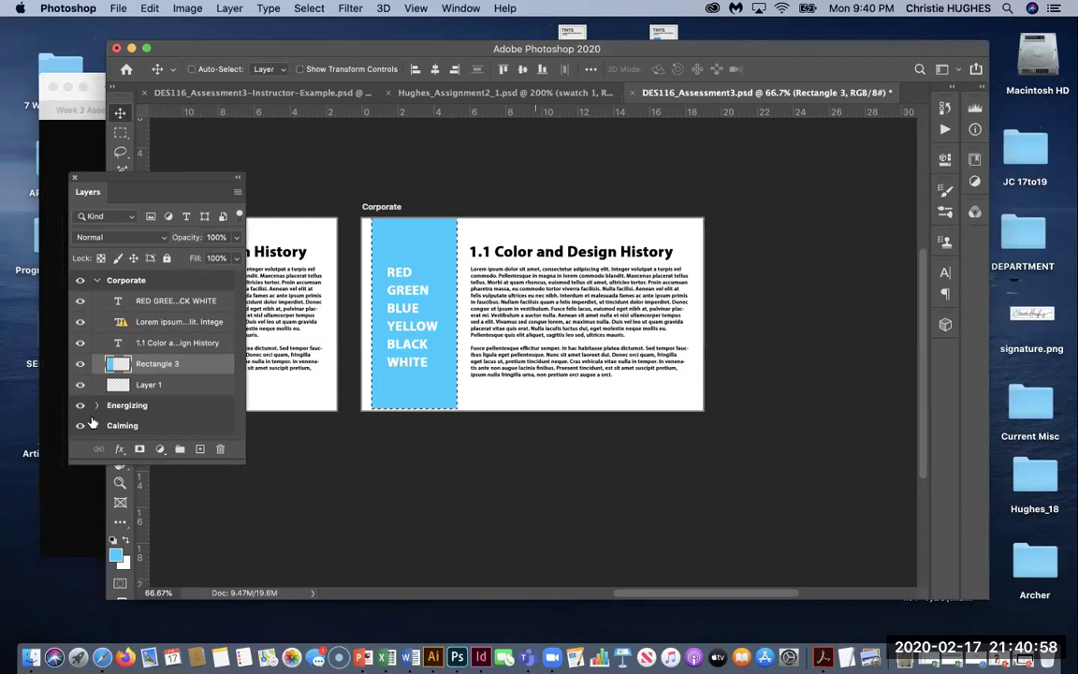
left_click(145, 300)
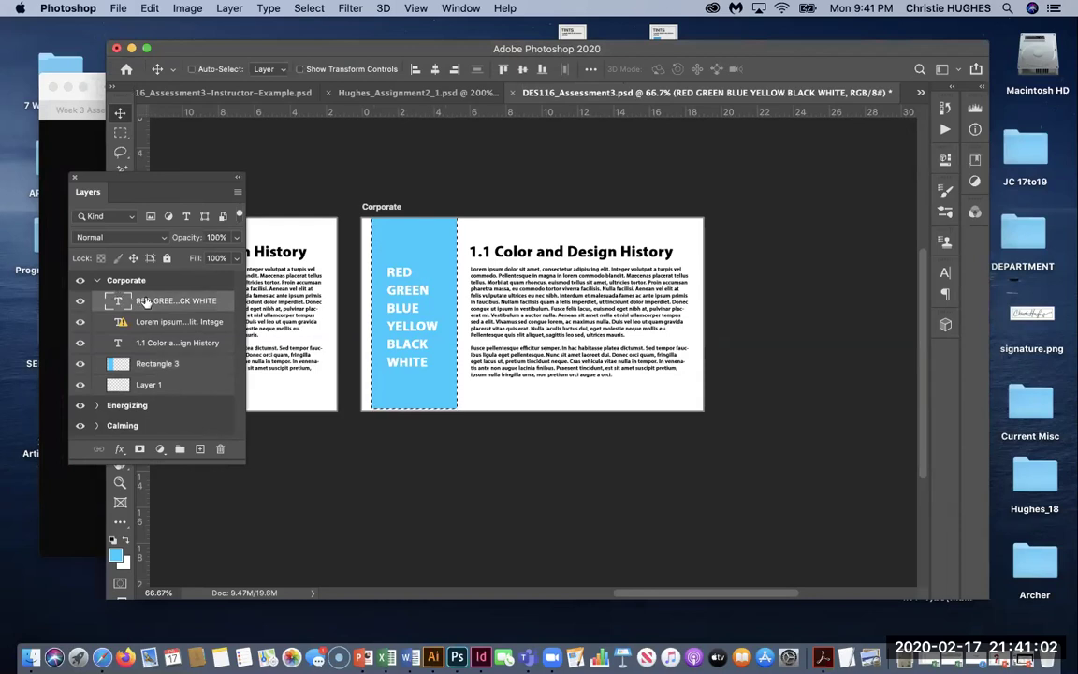
left_click_drag(140, 181, 812, 414)
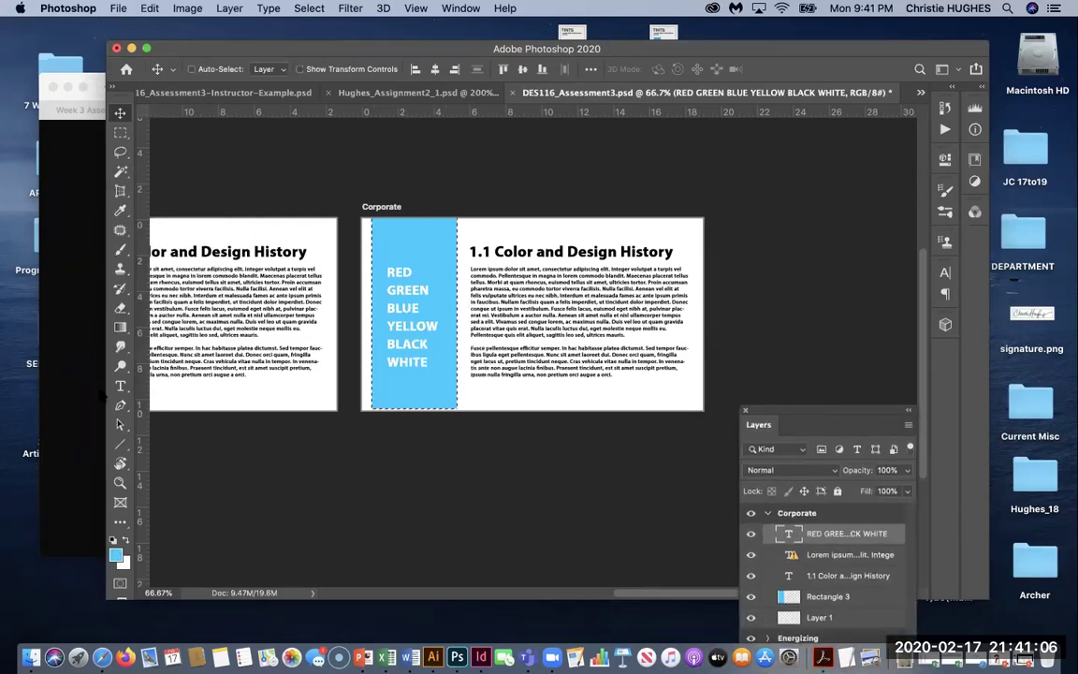
left_click(120, 386)
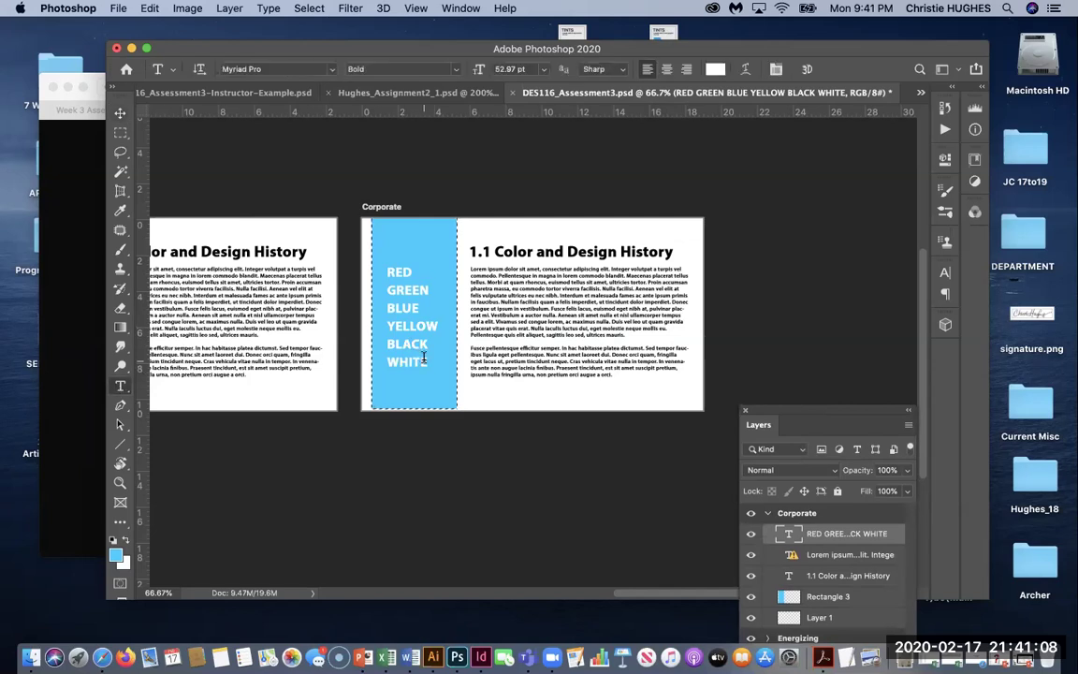
key("super+d")
Step: Switch to Safari's Contrast Checker and set the background color to dark blue 051A87
left_click(52, 295)
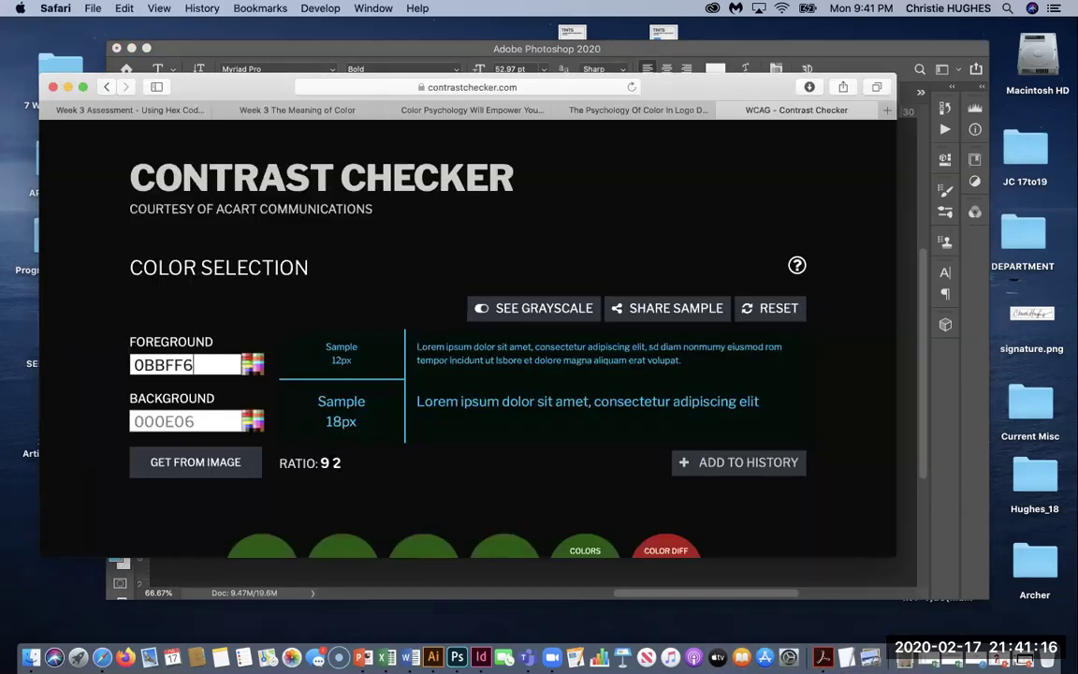
left_click(241, 420)
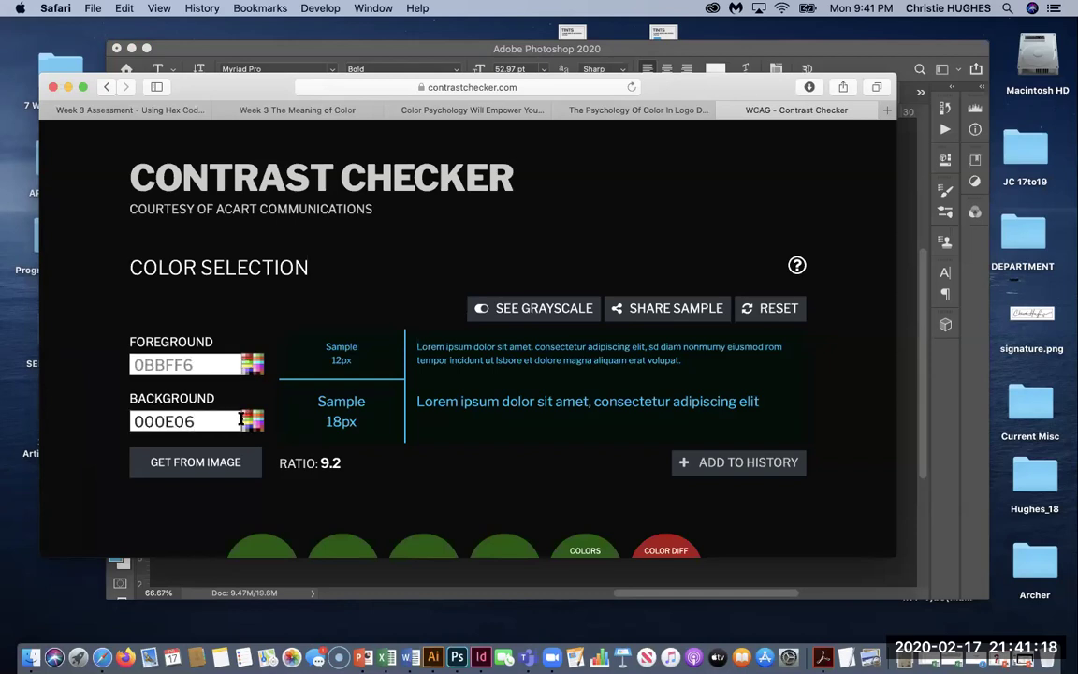
left_click(251, 420)
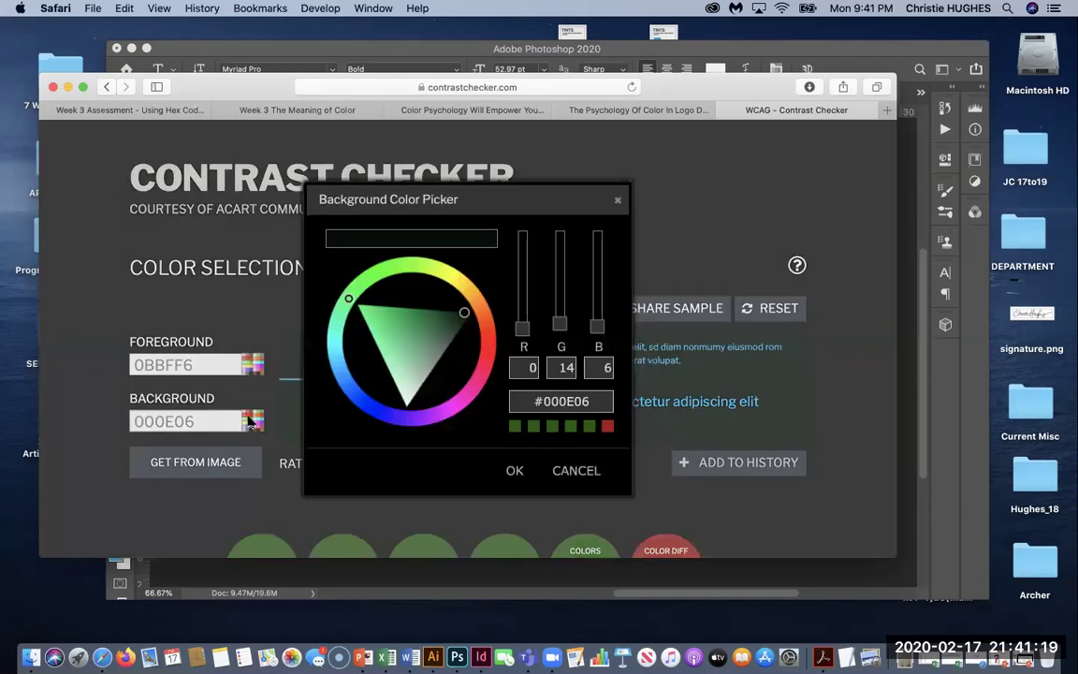
left_click(360, 403)
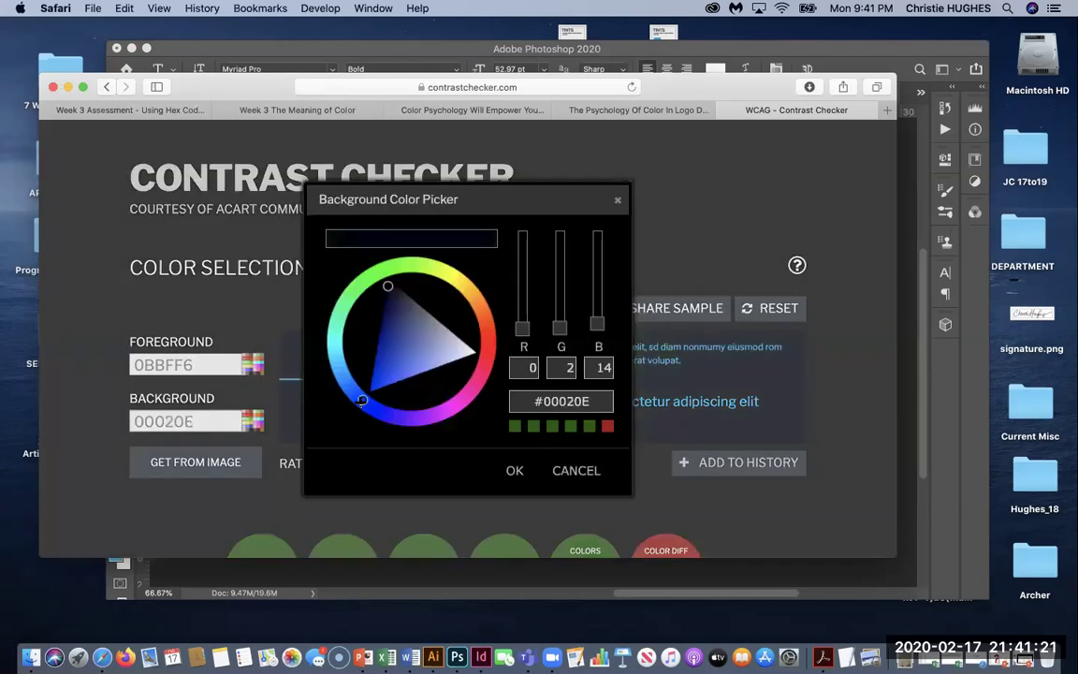
left_click(381, 339)
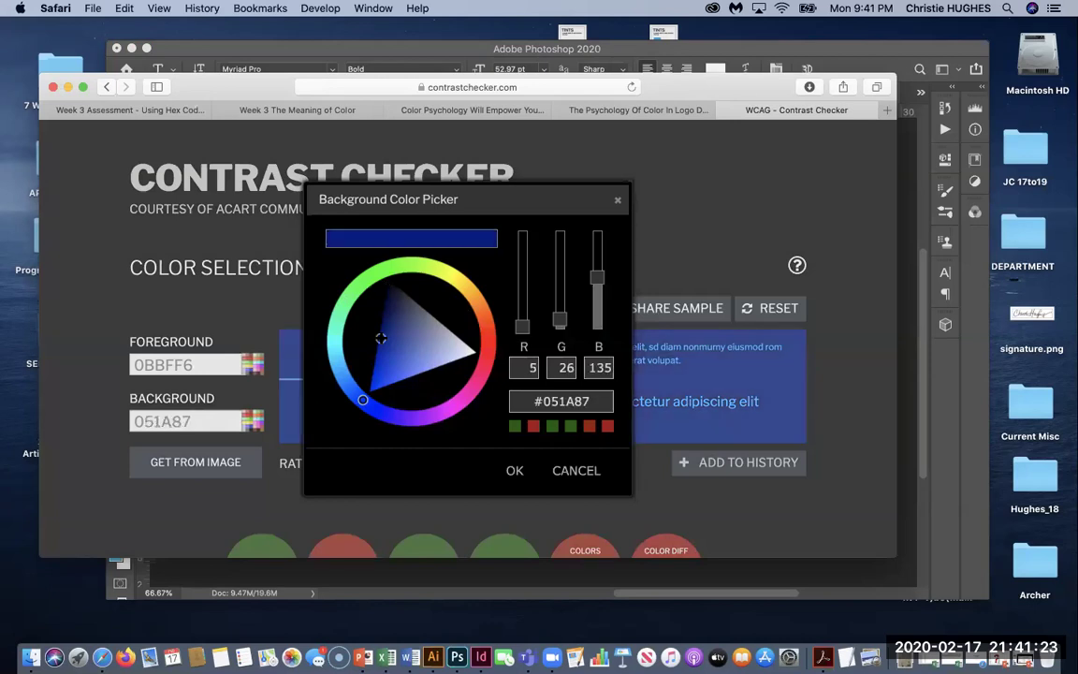
left_click(514, 471)
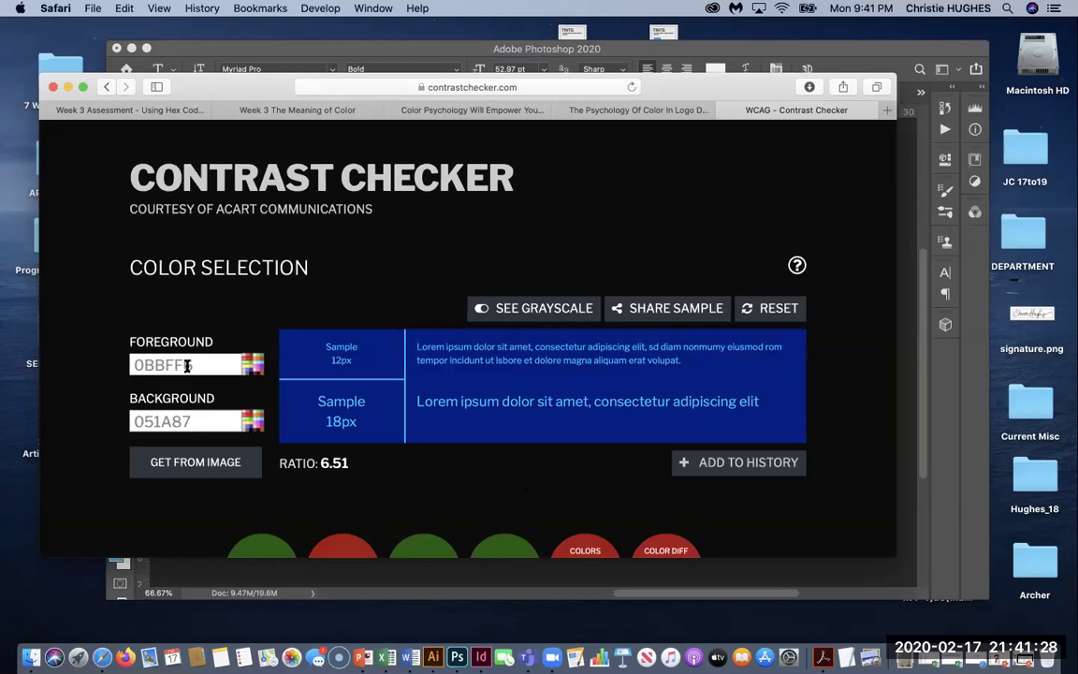
Step: Shift the background color's hue to reach 052A87 and copy that hex code
left_click(266, 397)
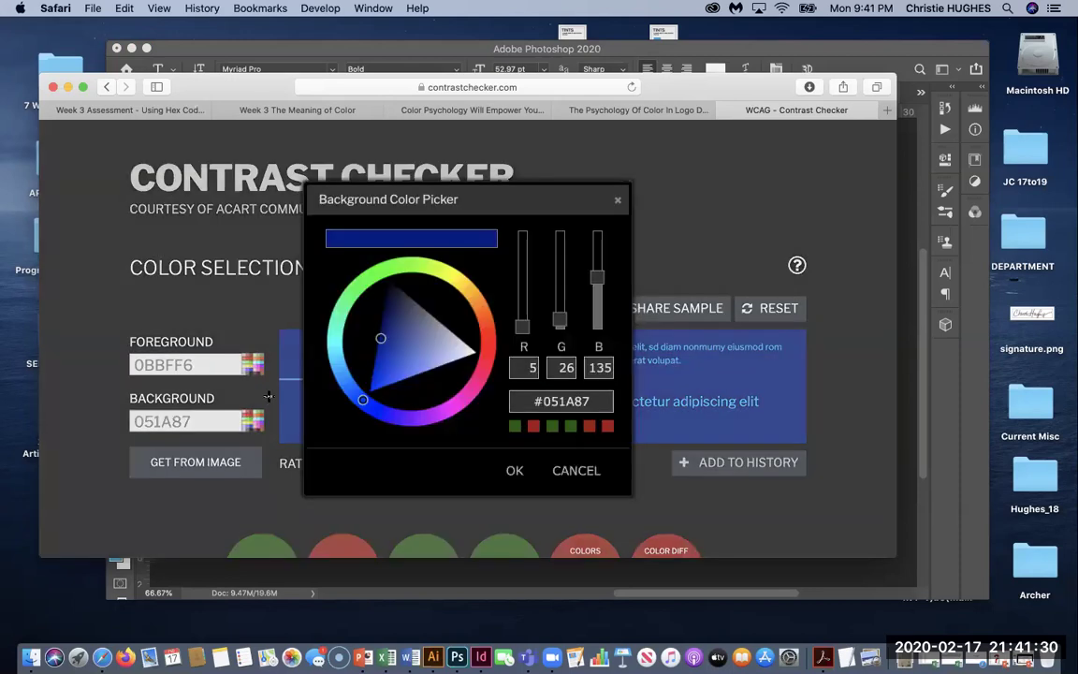
left_click_drag(371, 405, 354, 394)
left_click(515, 472)
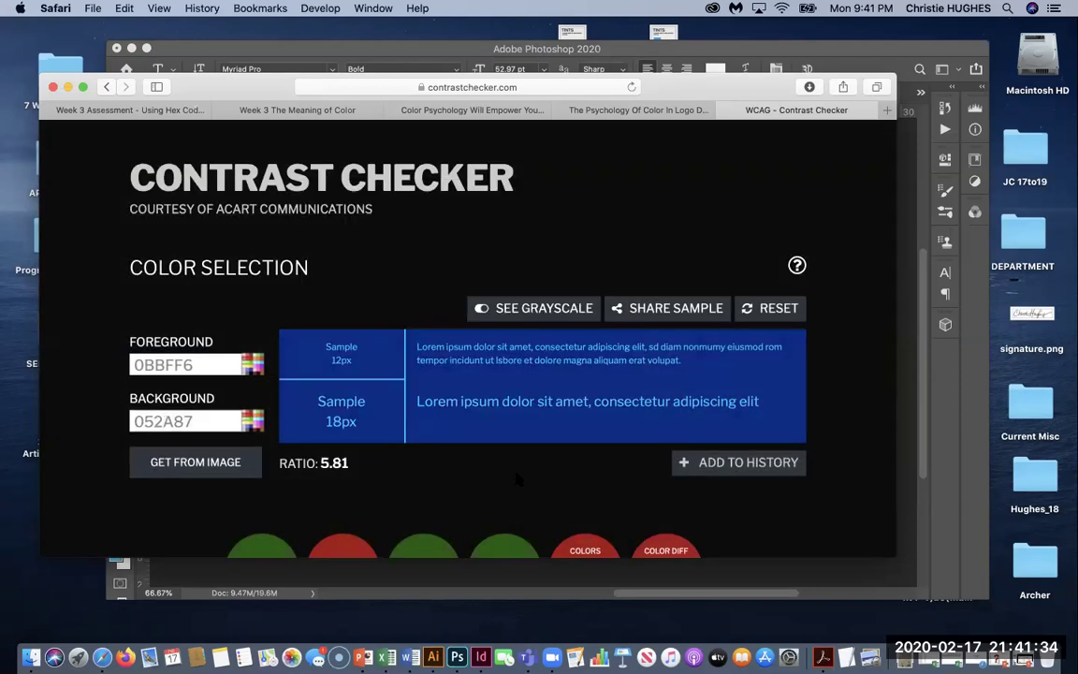
left_click(189, 421)
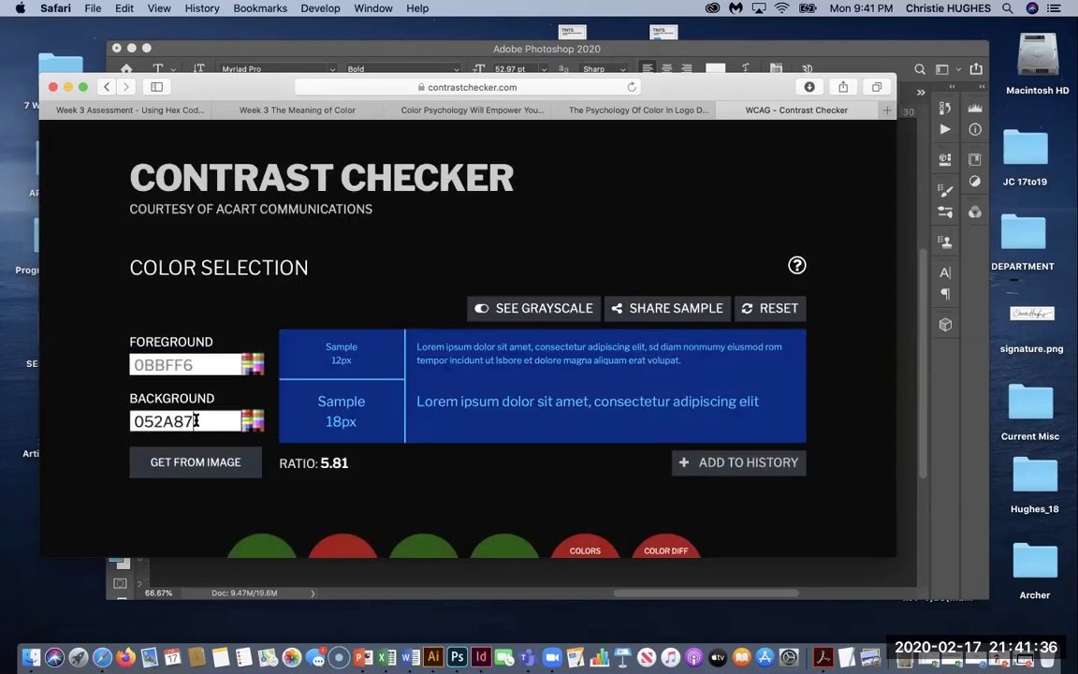
double_click(189, 421)
key("super+c")
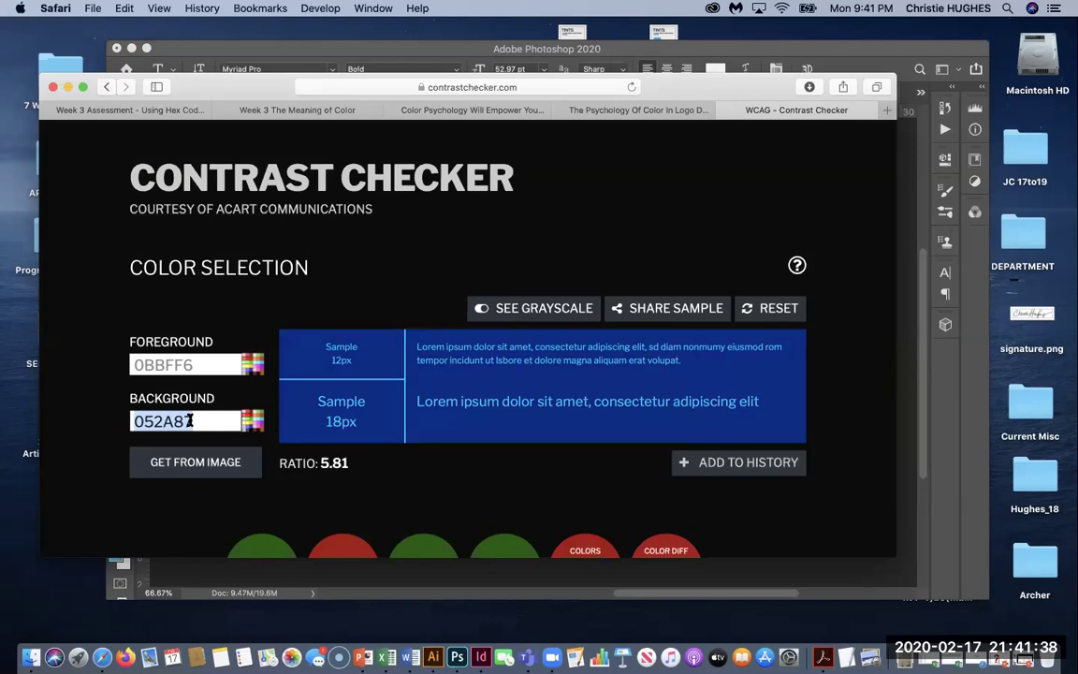
Step: Switch to Photoshop and set the foreground color to hex 052A87
left_click(119, 565)
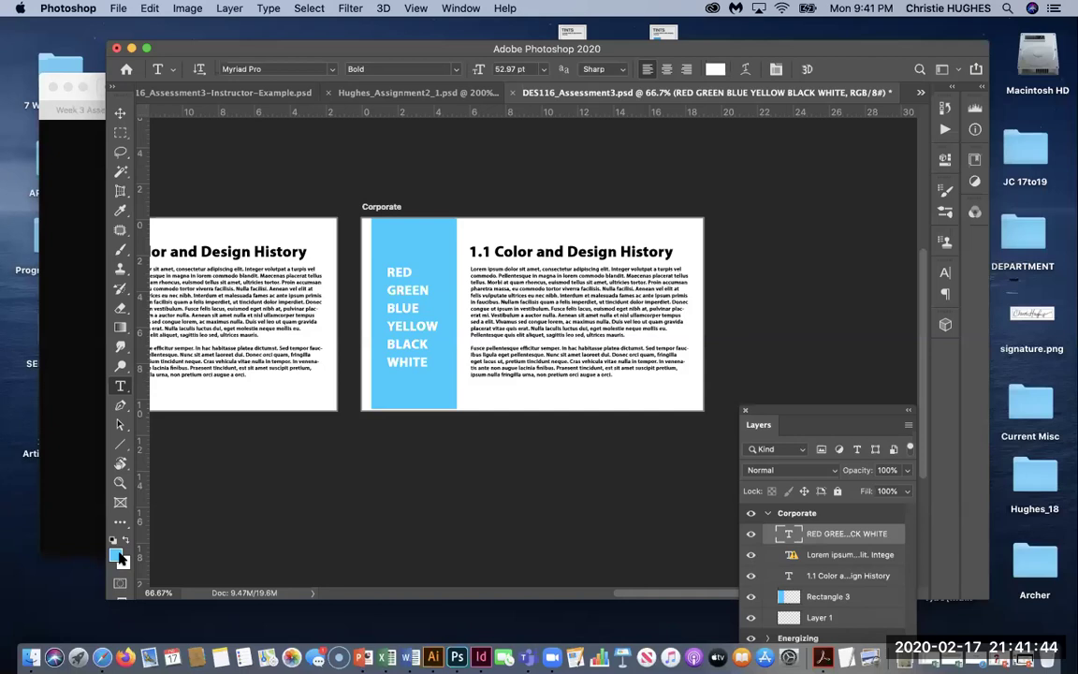
left_click(118, 556)
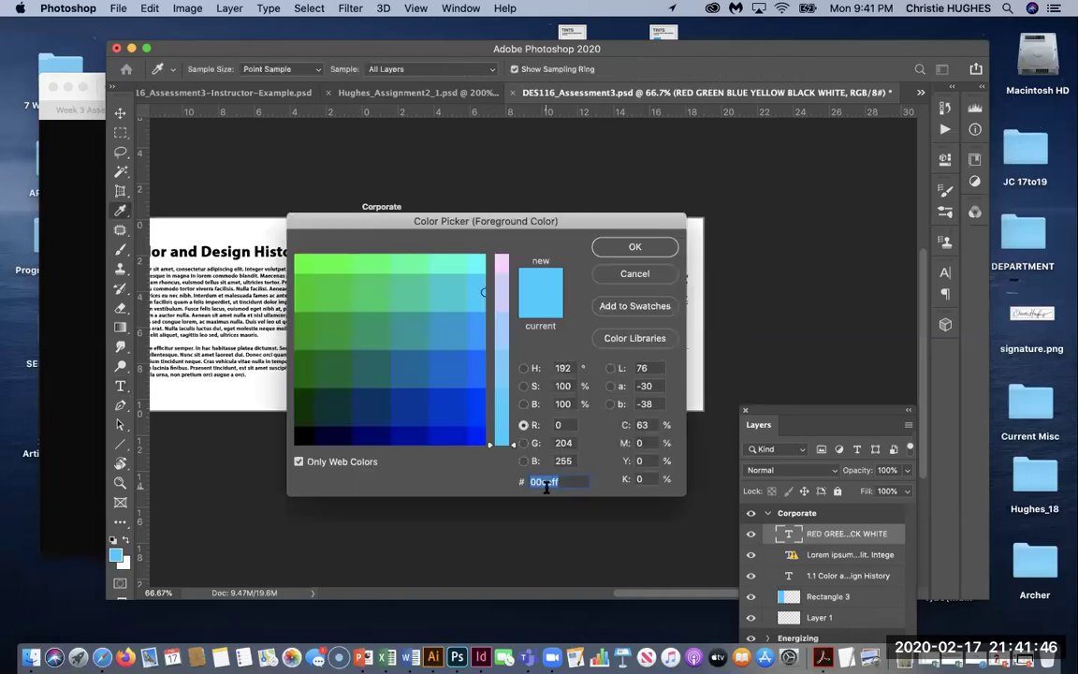
key("super+v")
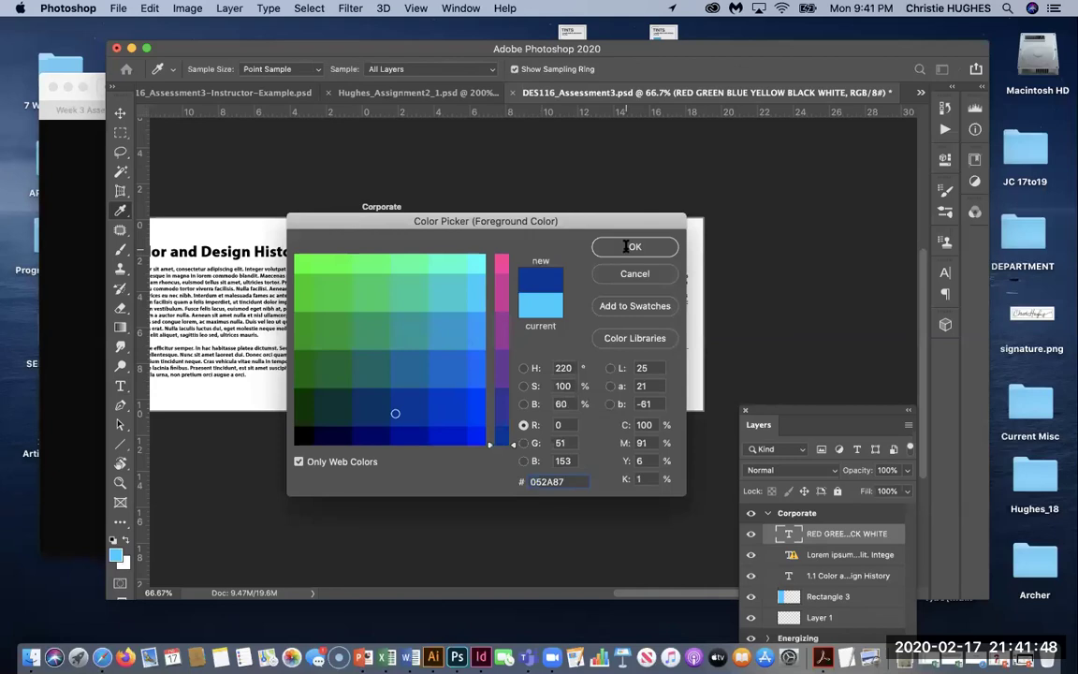
left_click(626, 248)
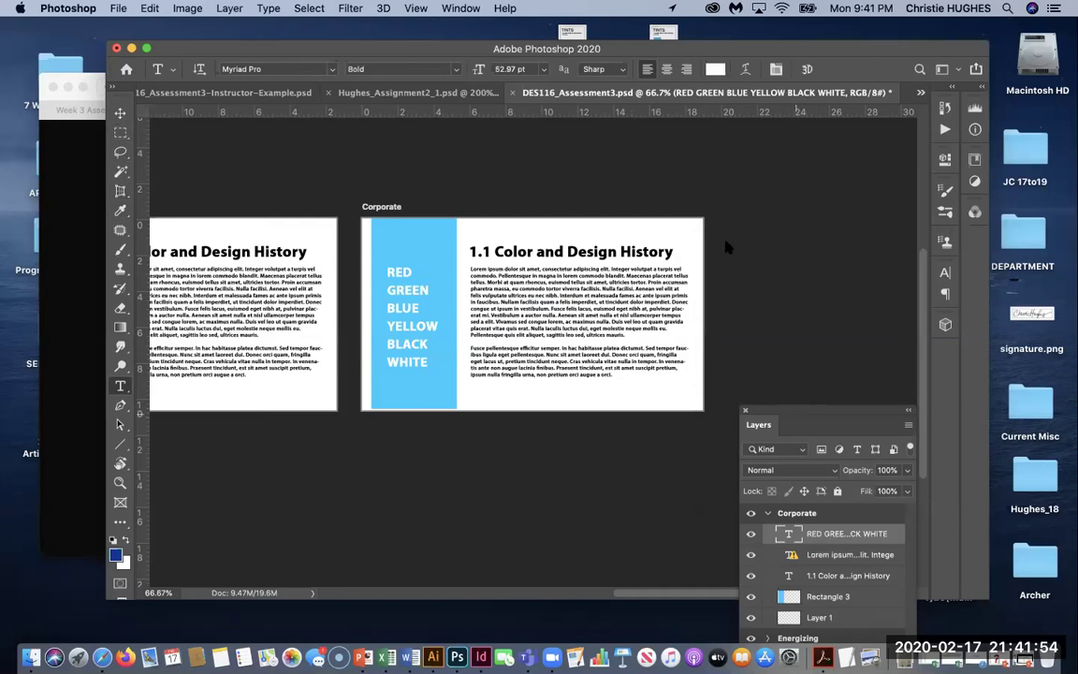
Step: Fill Layer 1 of the Corporate artboard with the foreground color at 100% opacity and move the Layers panel off the artboard
left_click(795, 617)
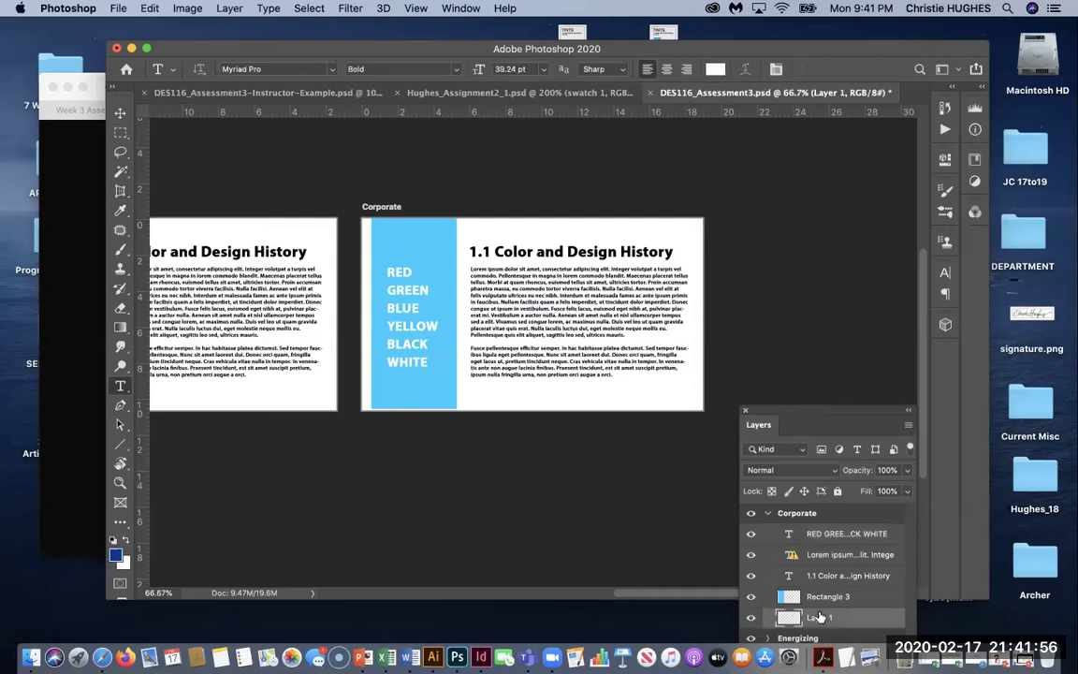
left_click_drag(823, 412, 721, 364)
left_click_drag(661, 246, 662, 249)
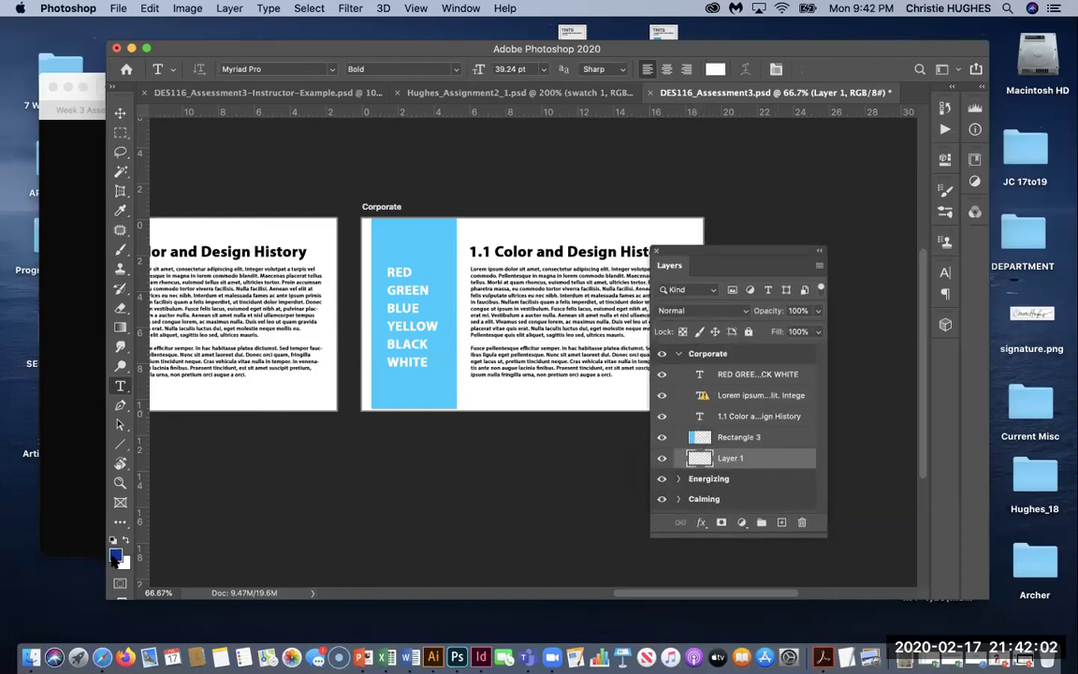
left_click(150, 7)
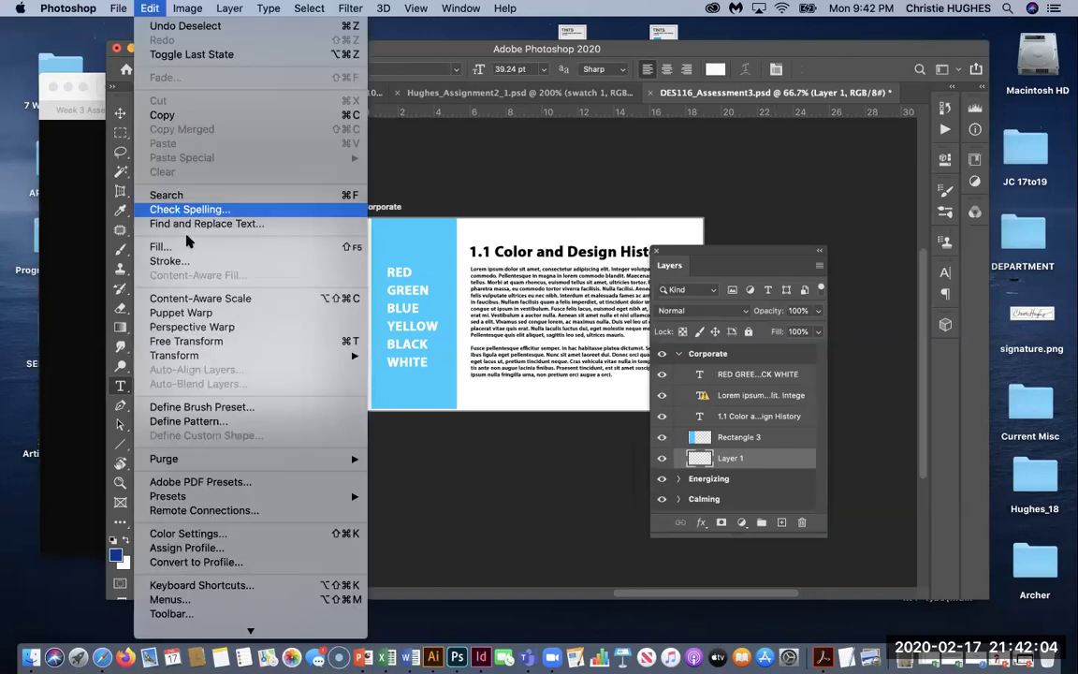
left_click(187, 248)
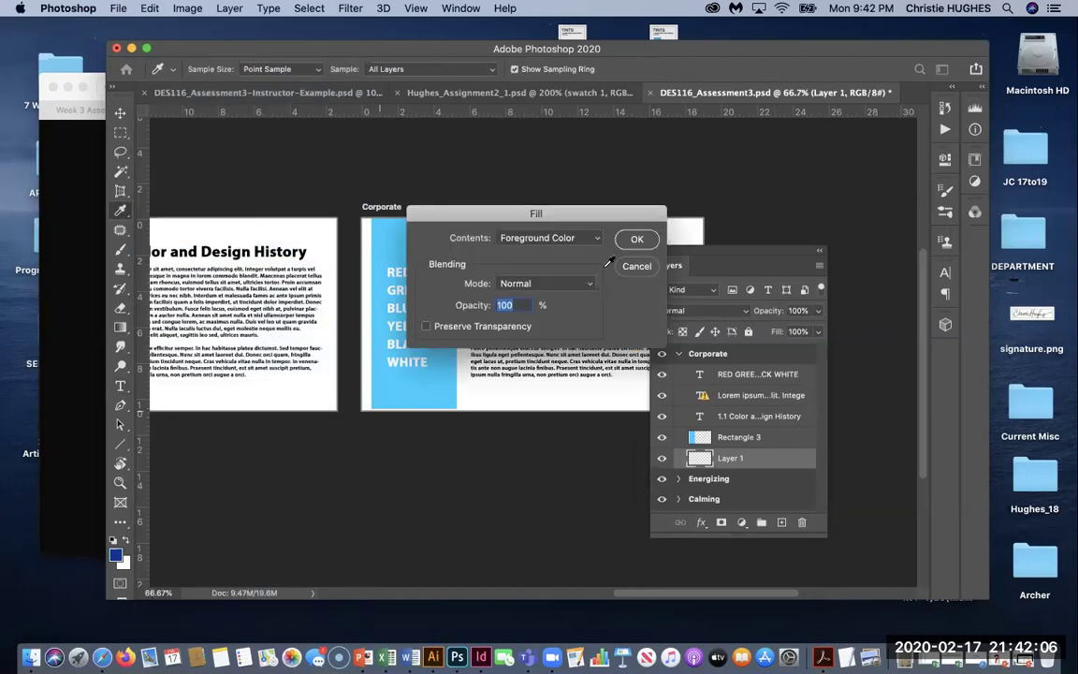
left_click(639, 239)
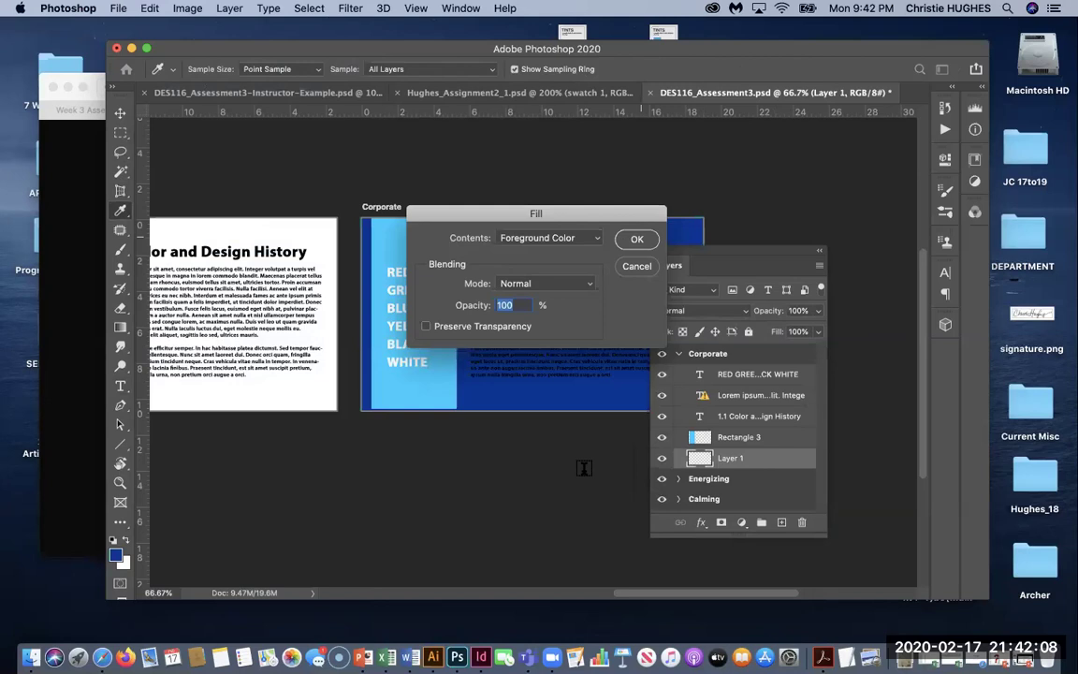
left_click_drag(726, 254, 784, 198)
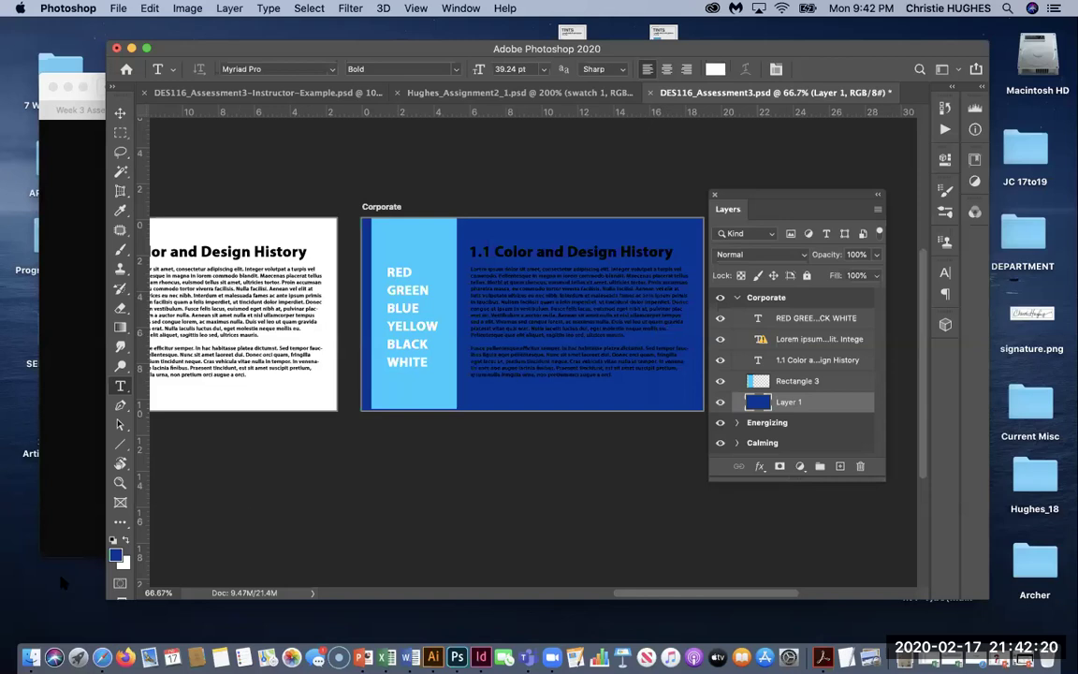
Step: Switch to Safari's Contrast Checker, copy the foreground hex code 0BBFF6 and return to Photoshop
left_click(61, 429)
left_click(186, 364)
double_click(186, 364)
key("super+c")
key("Right")
key("super+Tab")
Step: Delete the RED and GREEN lines from the Corporate artboard's color-word text
double_click(401, 271)
key("BackSpace")
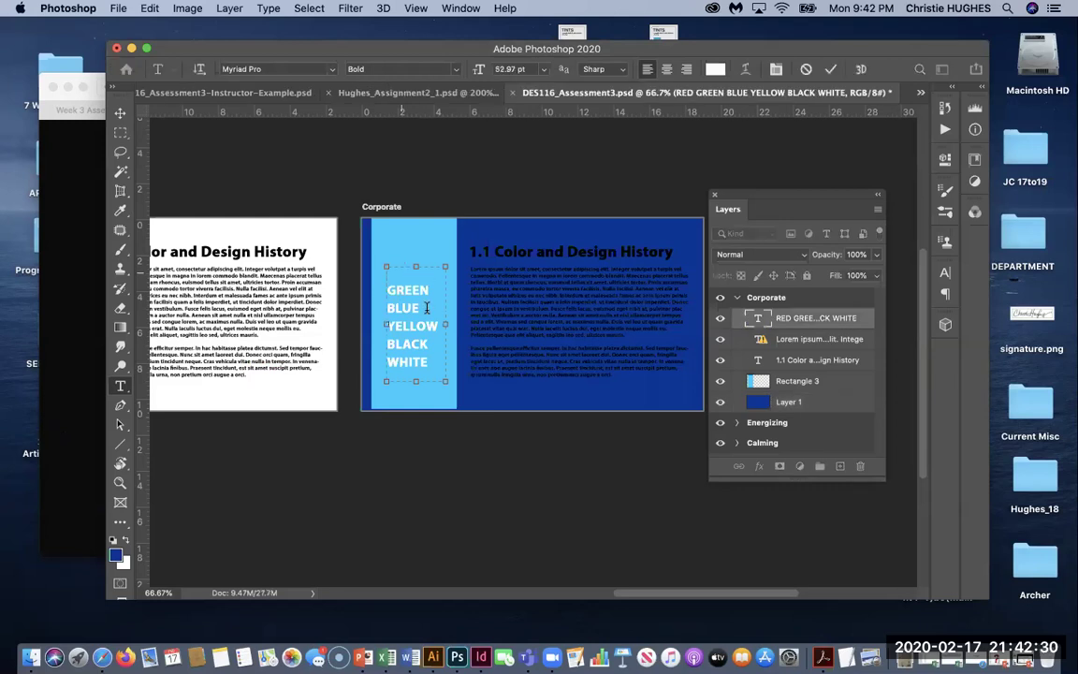
left_click_drag(357, 257, 356, 251)
key("BackSpace")
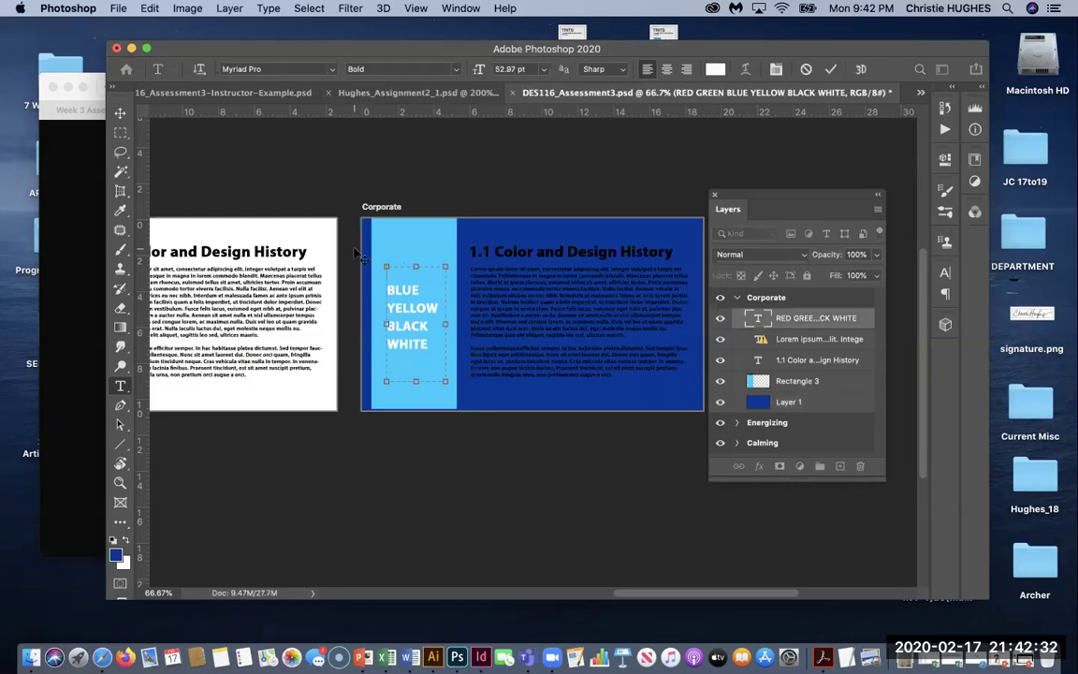
key("BackSpace")
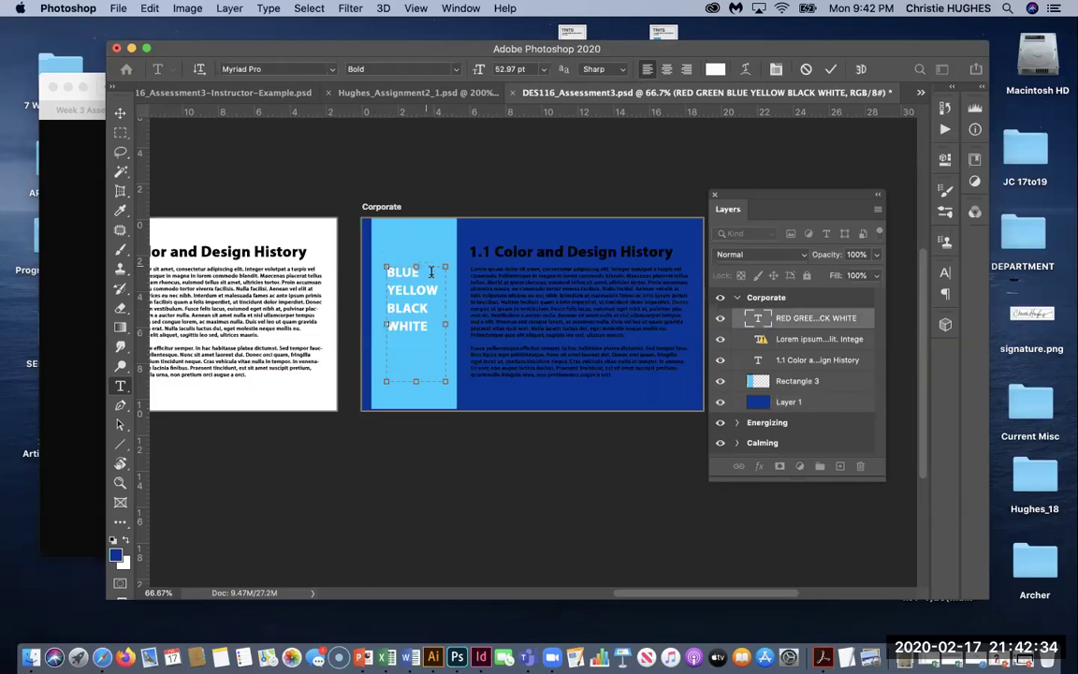
Step: Add the hex code #0BBFF6 on its own line below BLUE, followed by a blank line
key("Return")
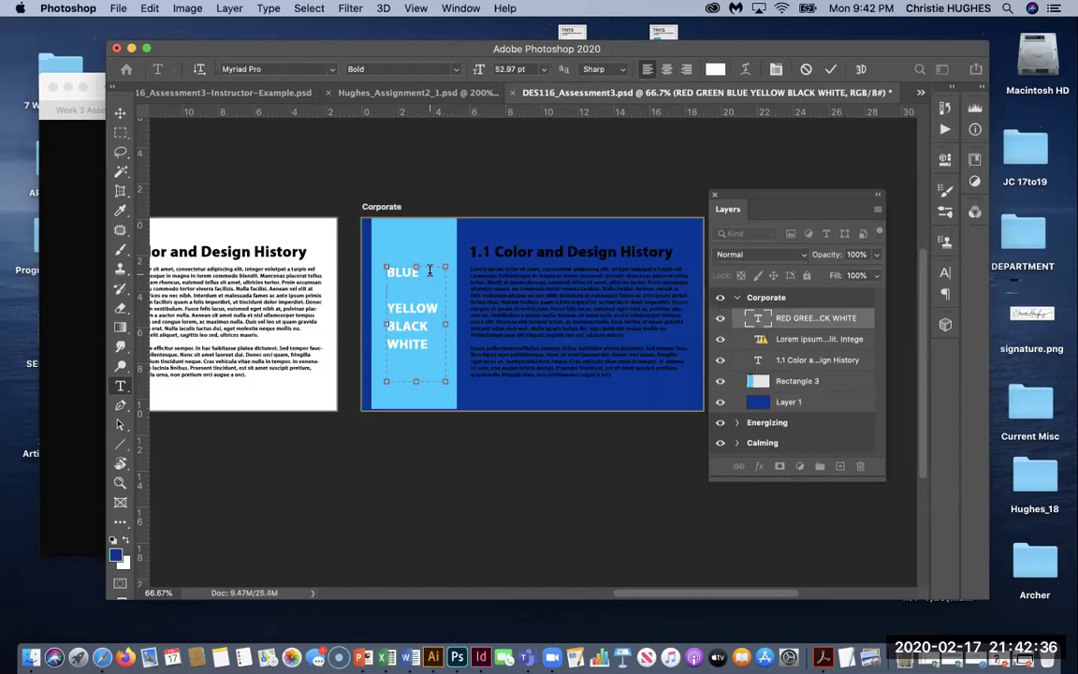
type("#0BBFF6")
key("Return")
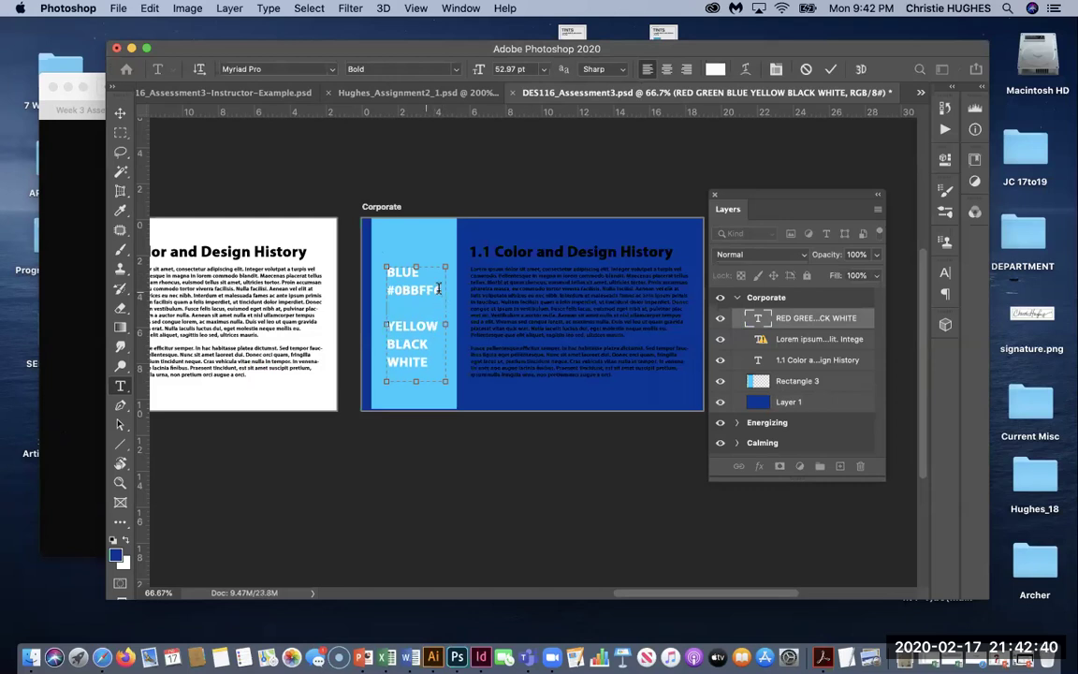
Step: Add a "Dark Blue" line below the hex code and widen the text box slightly so it fits on one line
left_click(377, 263, "shift")
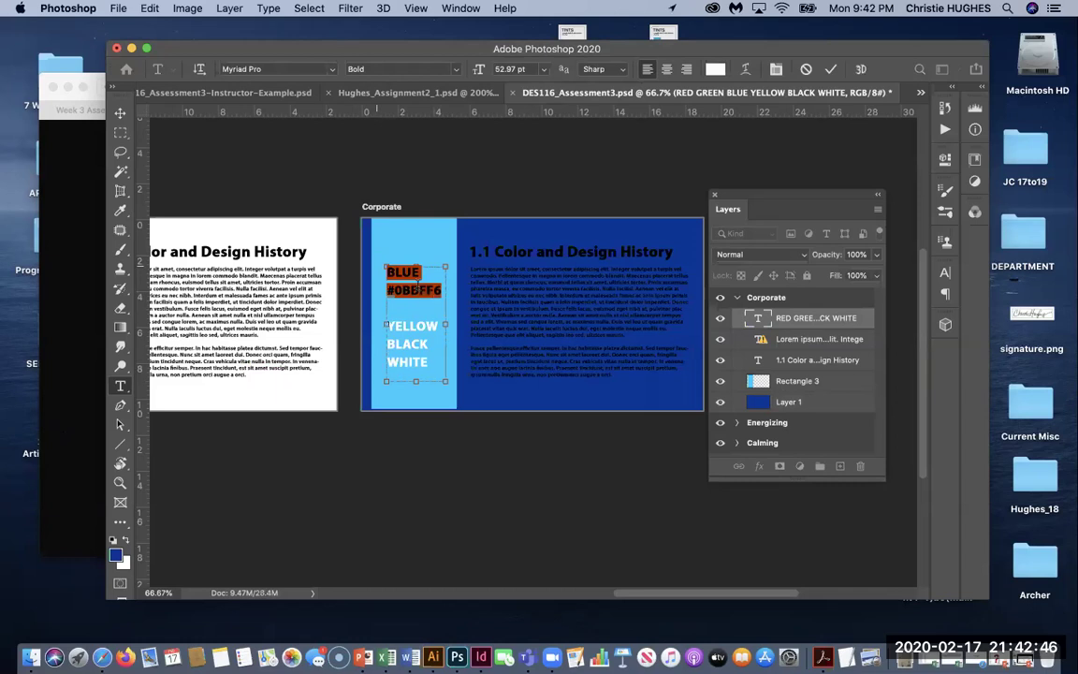
left_click(438, 290)
key("Return")
type("Dark Blue")
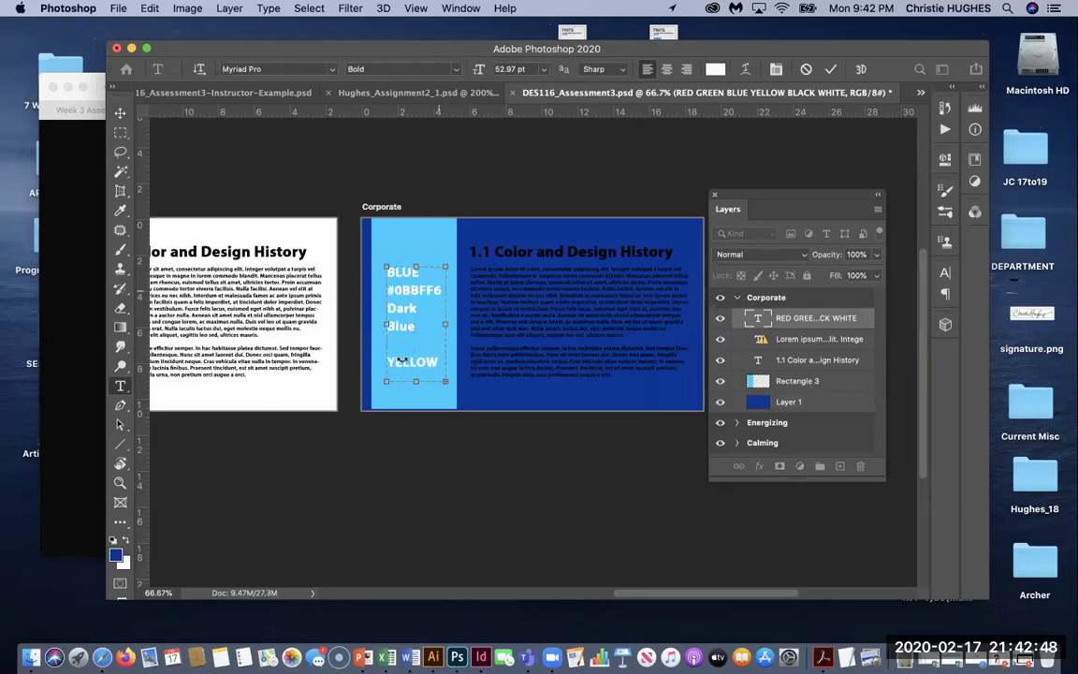
key("super+a")
left_click(423, 320)
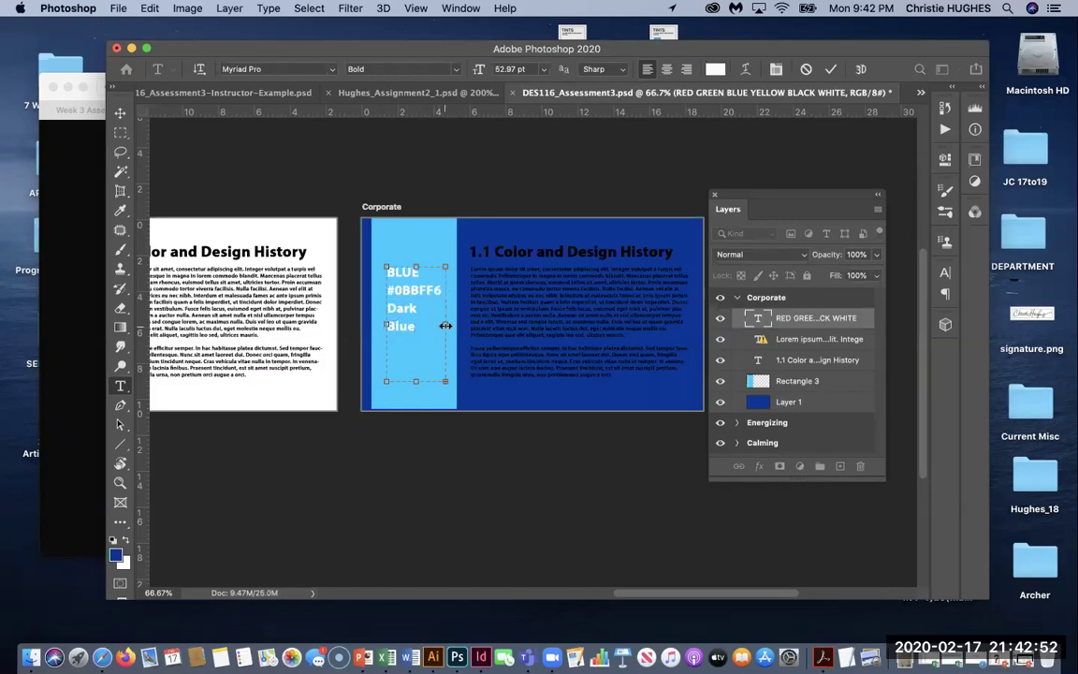
left_click_drag(448, 324, 450, 325)
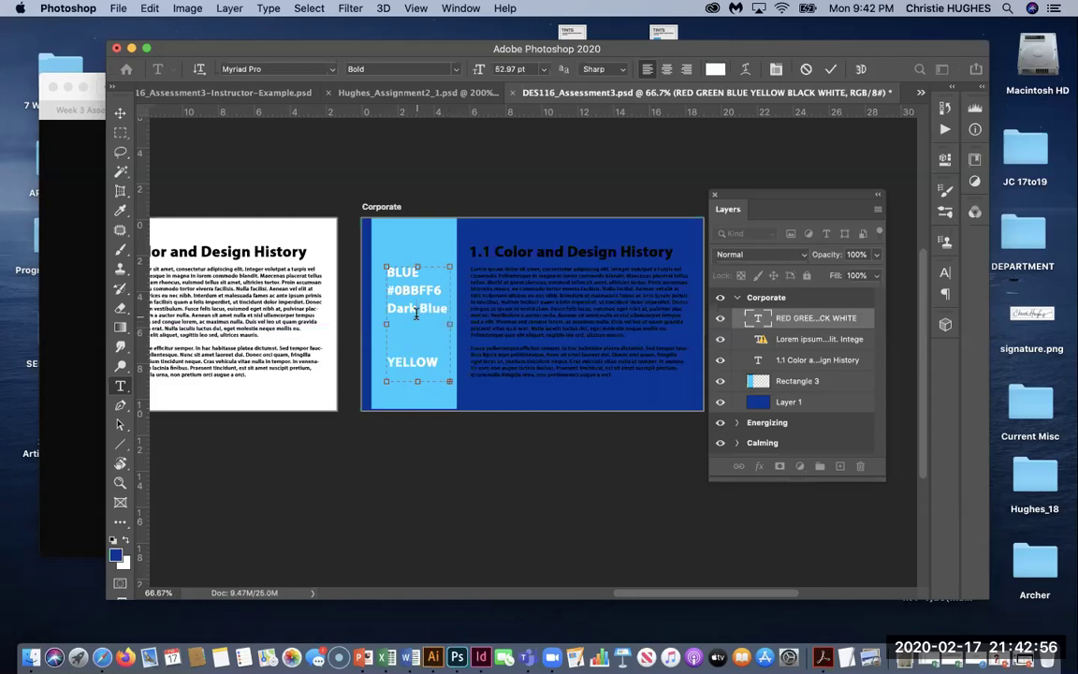
Step: Select the Dark Blue line, bring up the character settings and apply All Caps to it
triple_click(409, 307)
left_click(478, 72)
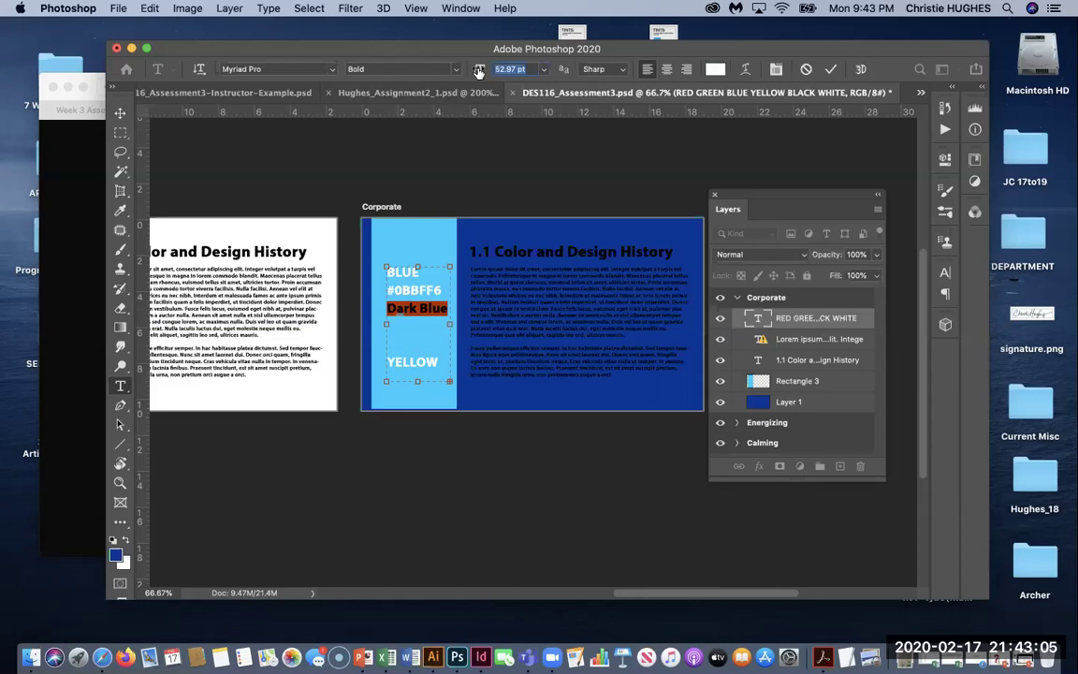
left_click(460, 9)
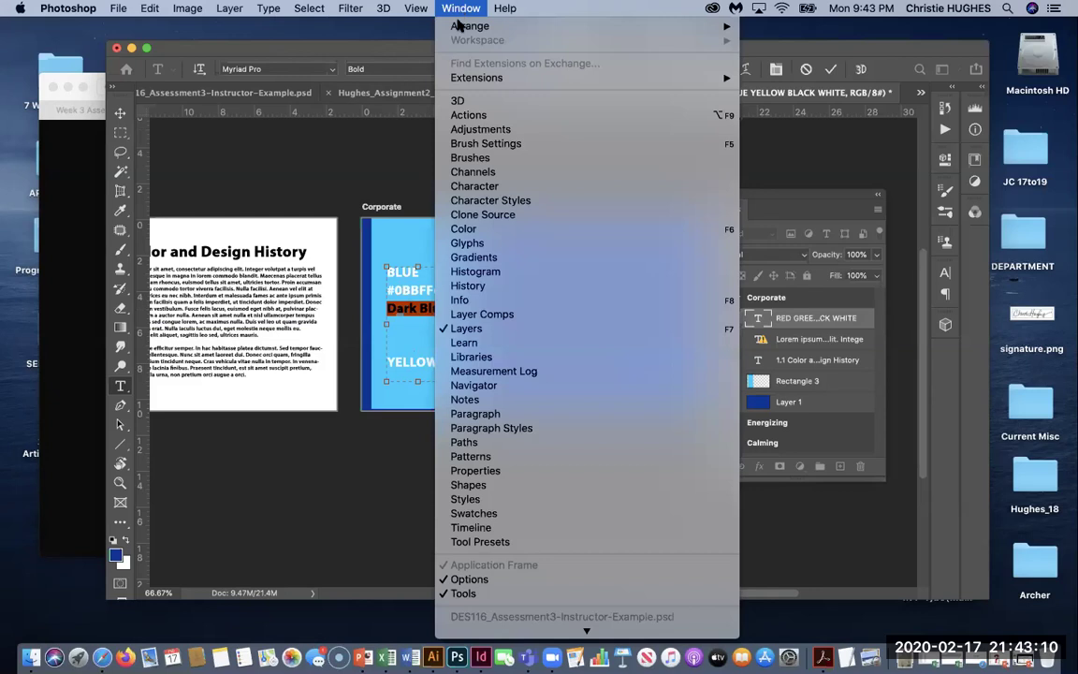
left_click(467, 415)
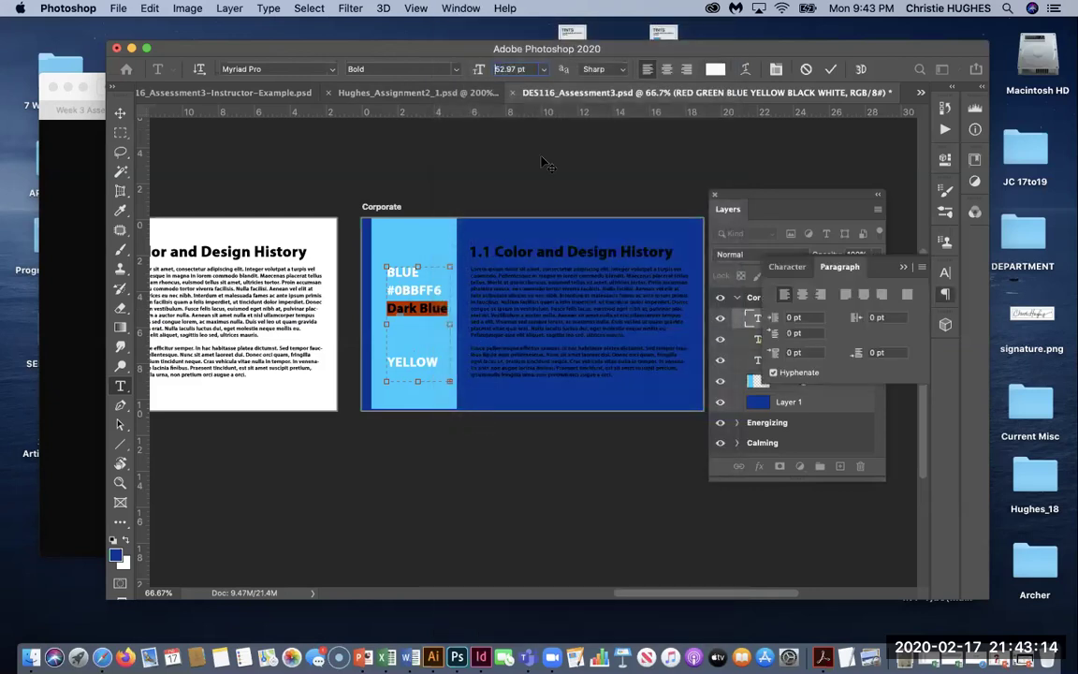
left_click(786, 268)
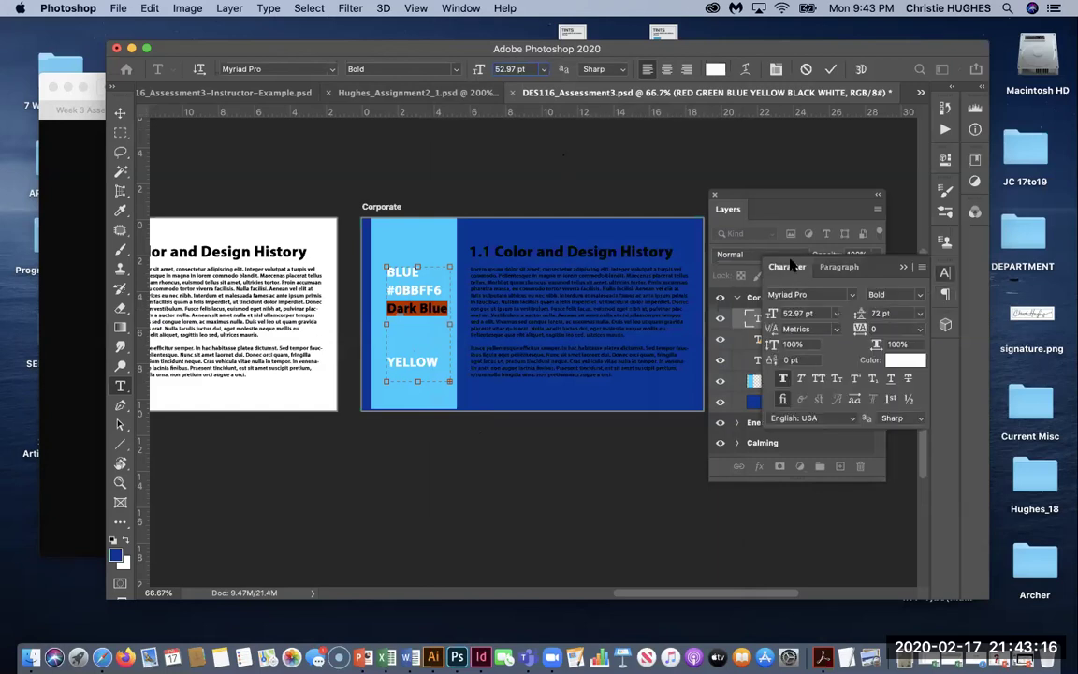
left_click_drag(796, 267, 625, 320)
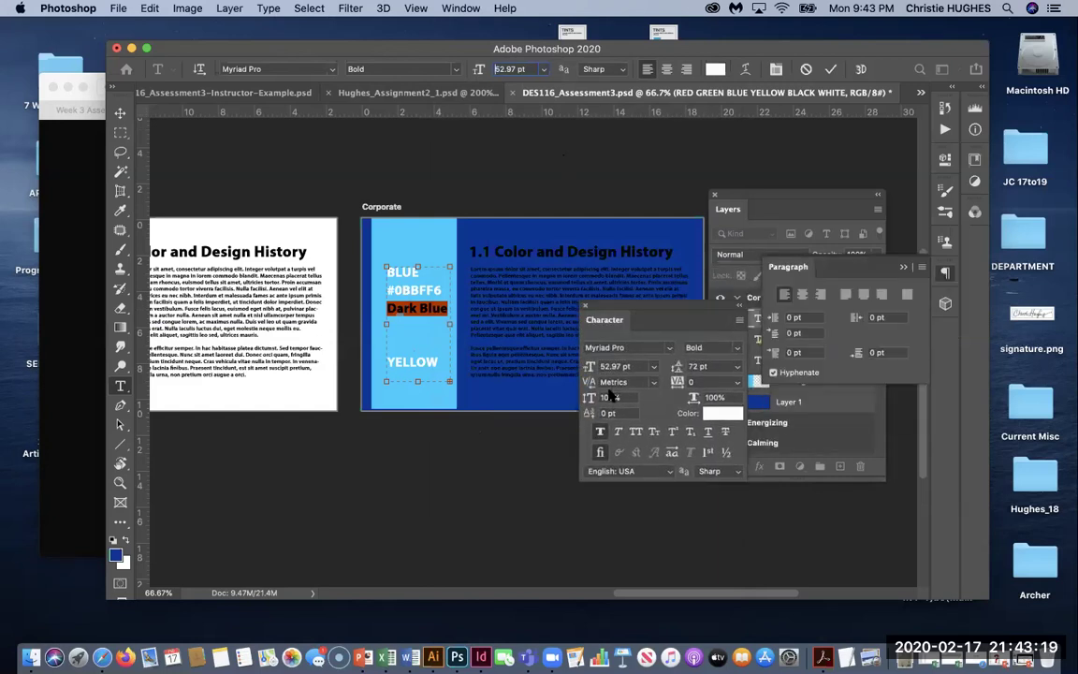
left_click(637, 434)
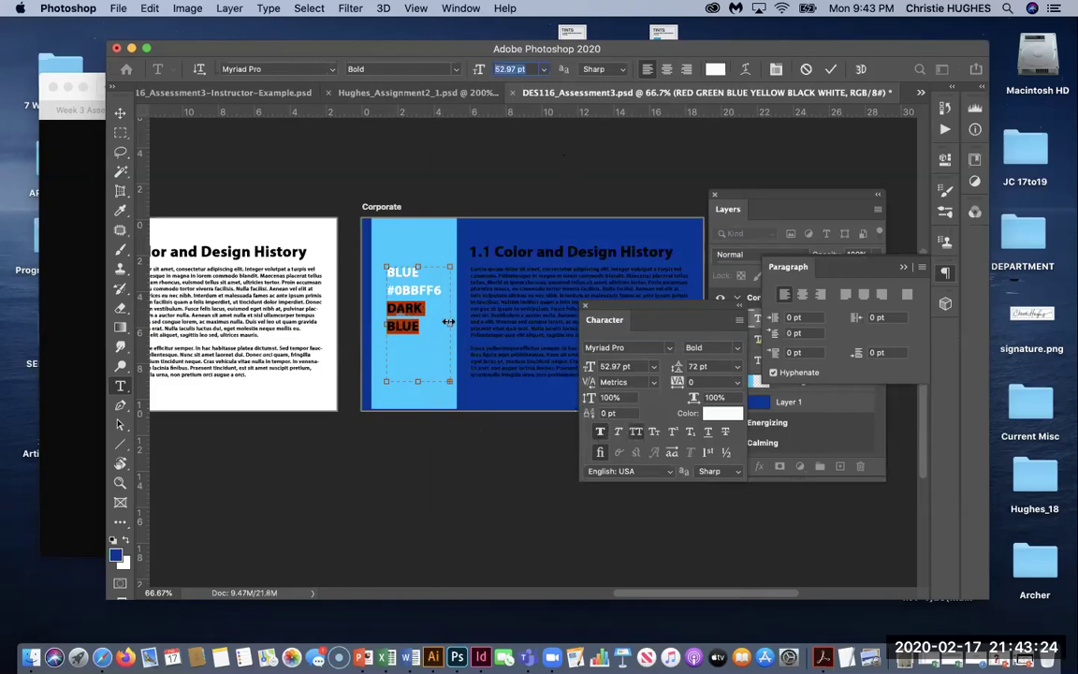
Step: Set the DARK BLUE line to 48 pt and try to bring both words onto one line
left_click(654, 367)
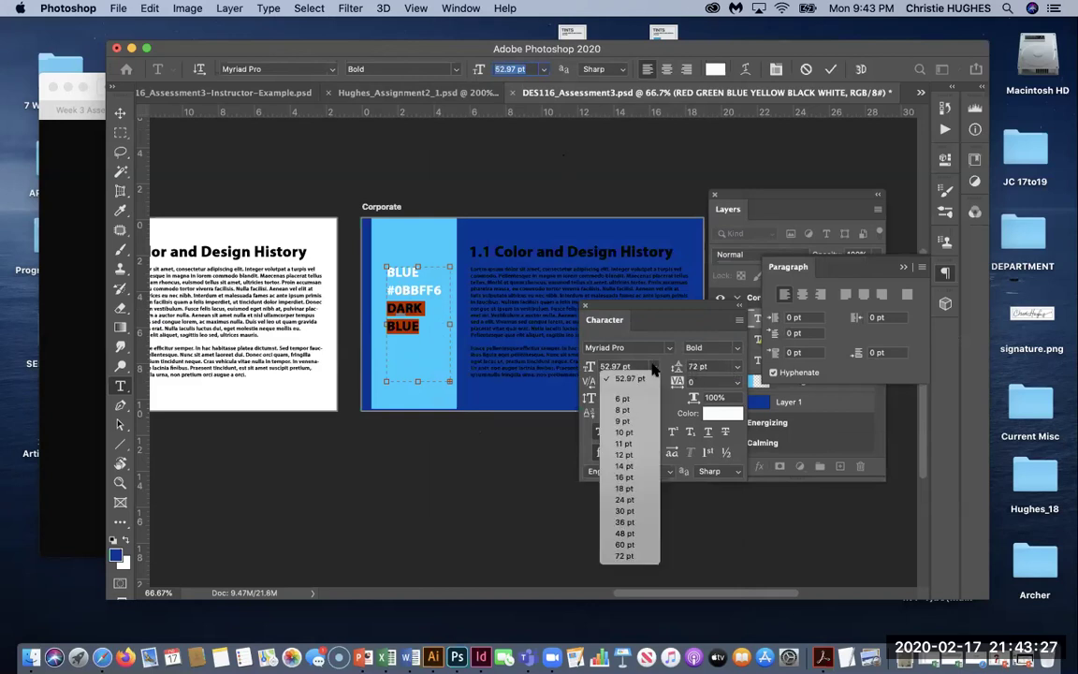
left_click(625, 534)
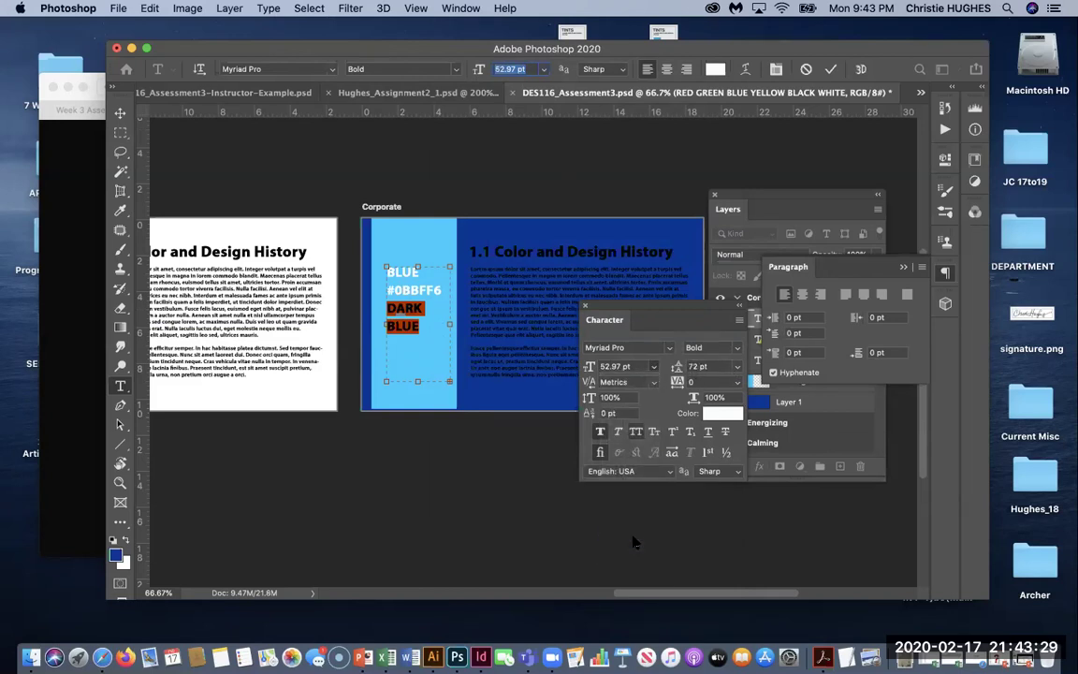
left_click(425, 308)
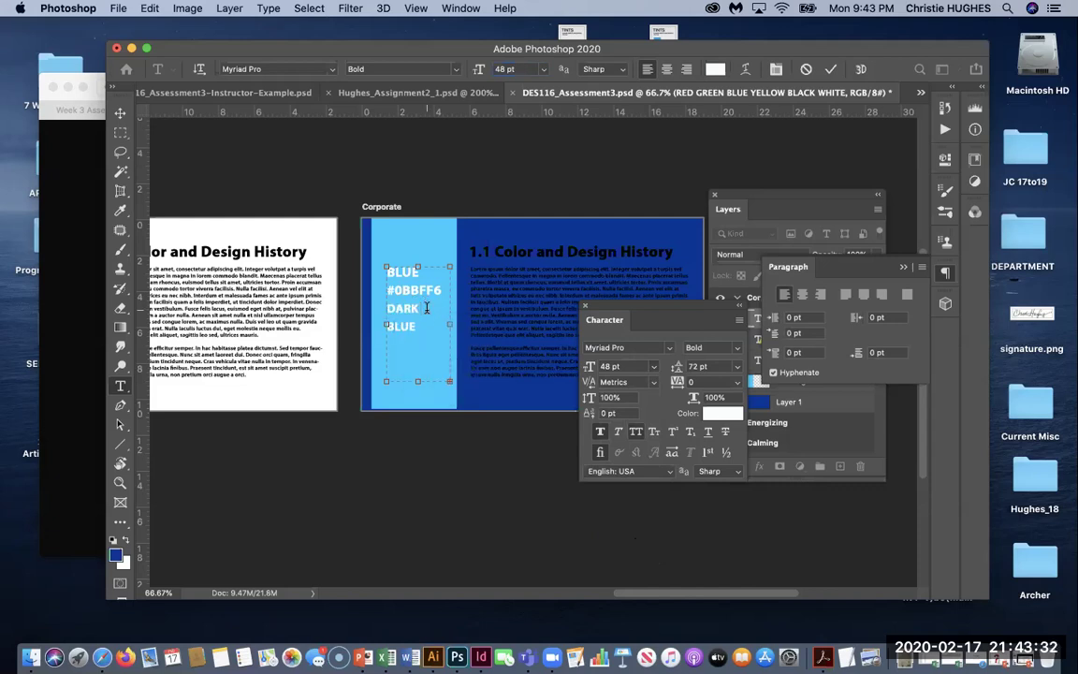
key("BackSpace")
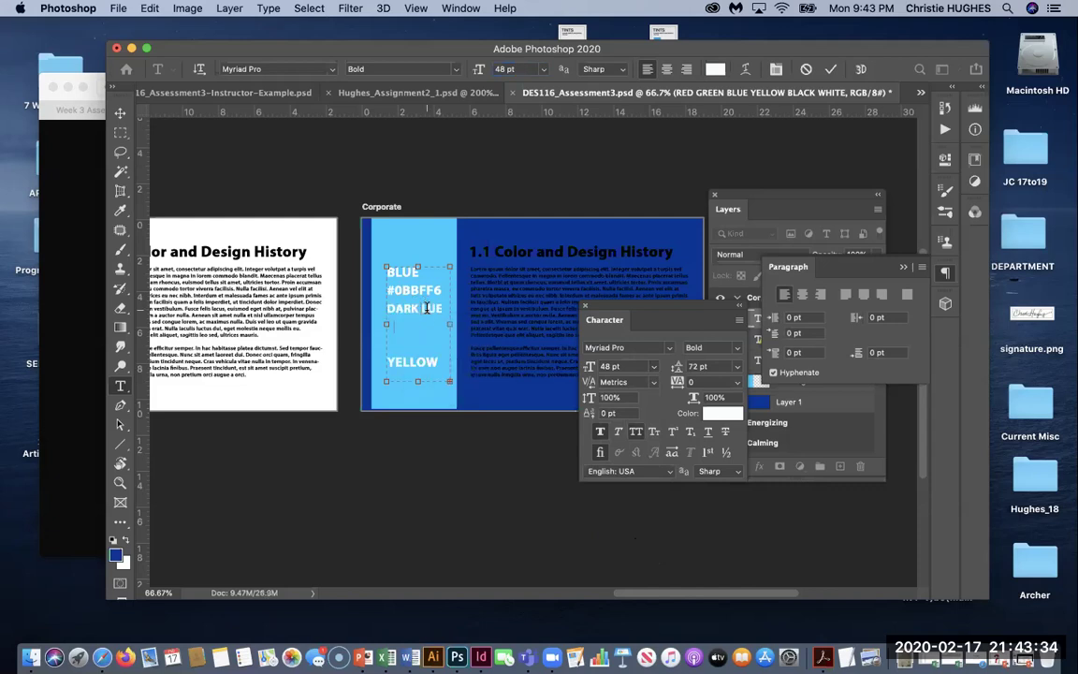
key("Return")
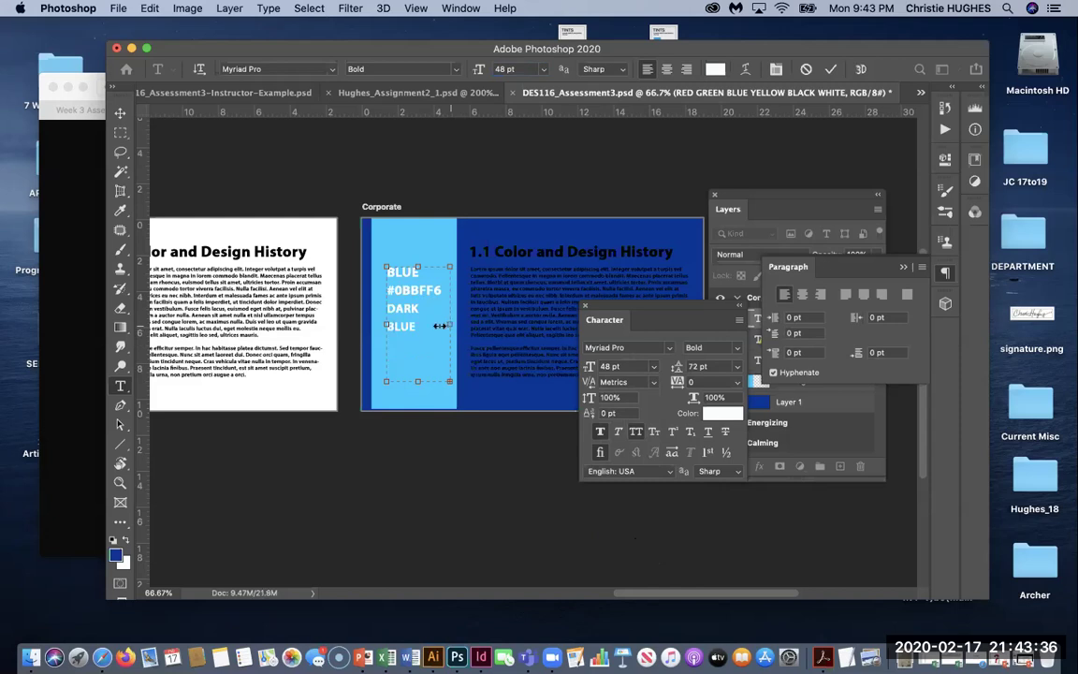
Step: Select all of the Corporate color-label text and set its font size to 42 pt
key("super+a")
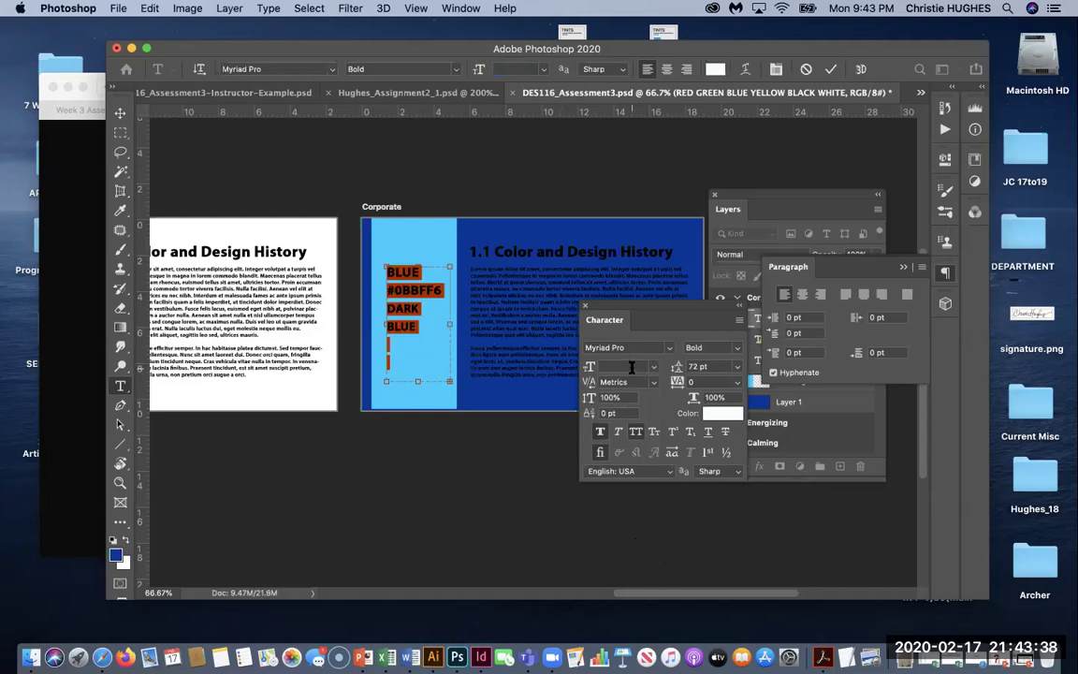
left_click(652, 366)
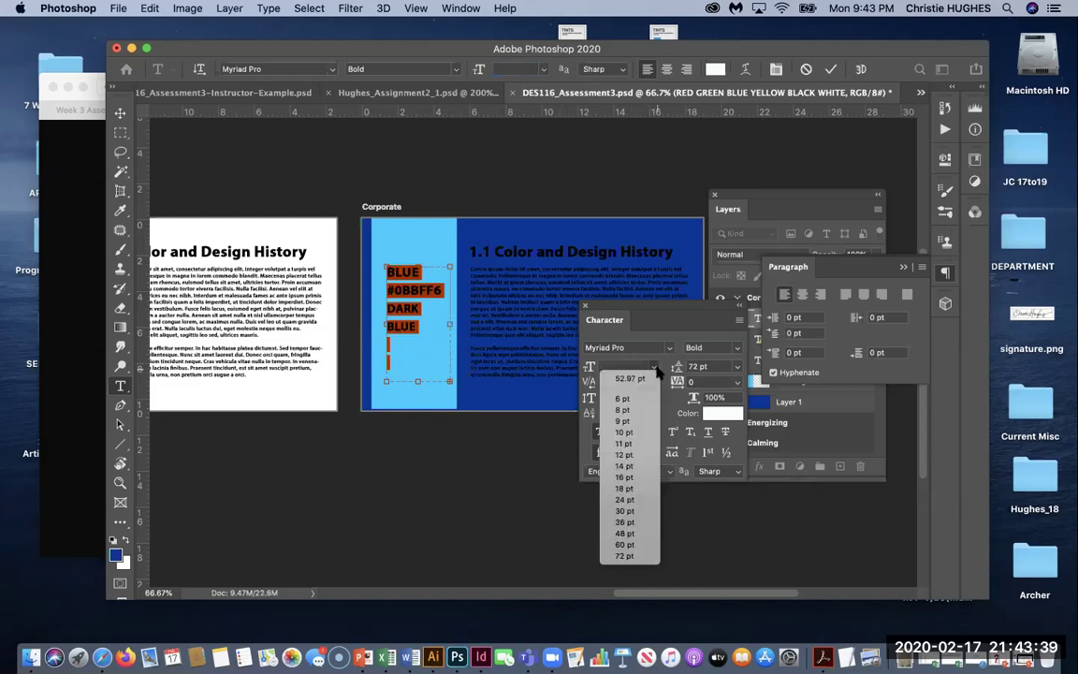
left_click(624, 533)
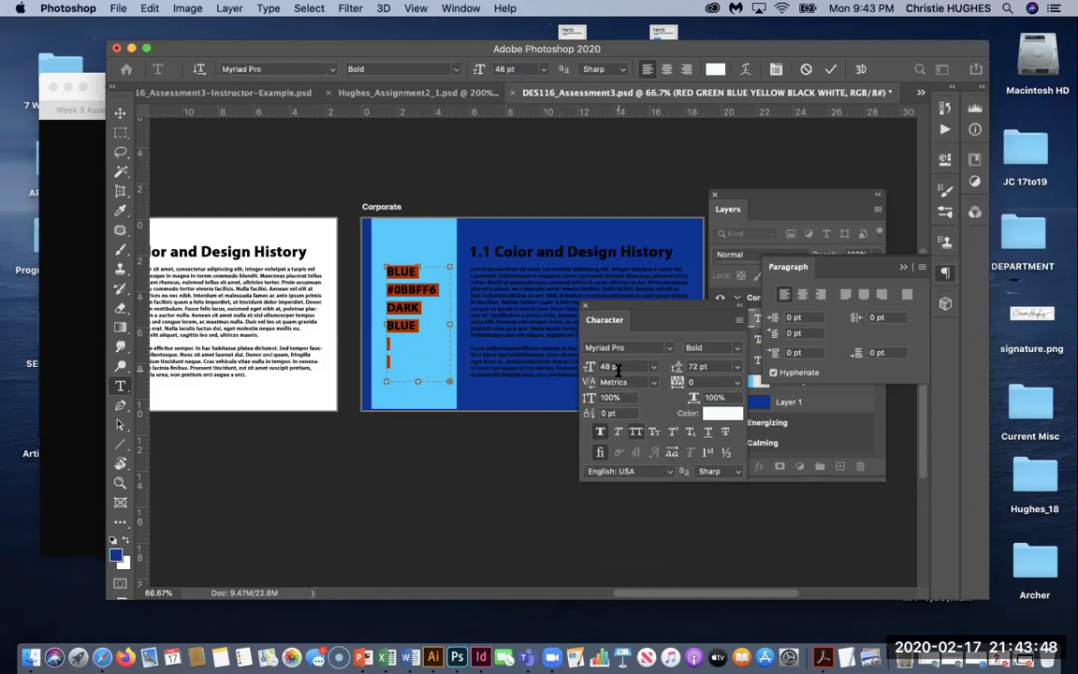
left_click(617, 368)
type("42")
key("Return")
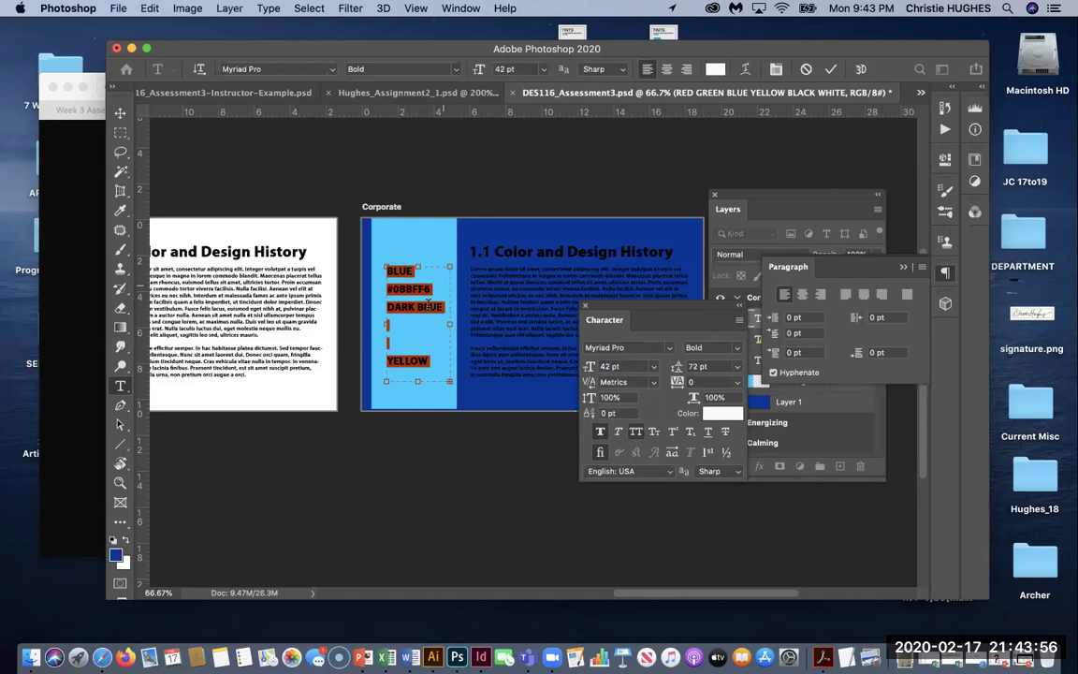
Step: Add the hex code #052A87 on its own line below the DARK BLUE label on the Corporate artboard
left_click(423, 309)
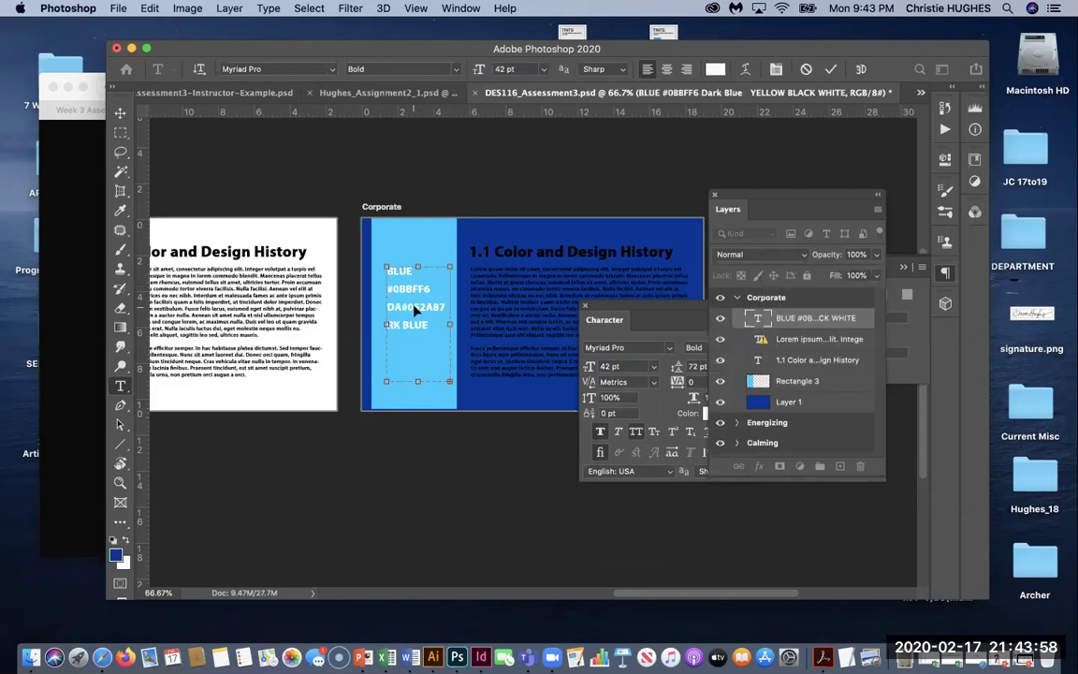
type("#")
key("BackSpace")
key("BackSpace")
key("BackSpace")
key("BackSpace")
key("BackSpace")
key("BackSpace")
key("BackSpace")
key("BackSpace")
type("#052A87")
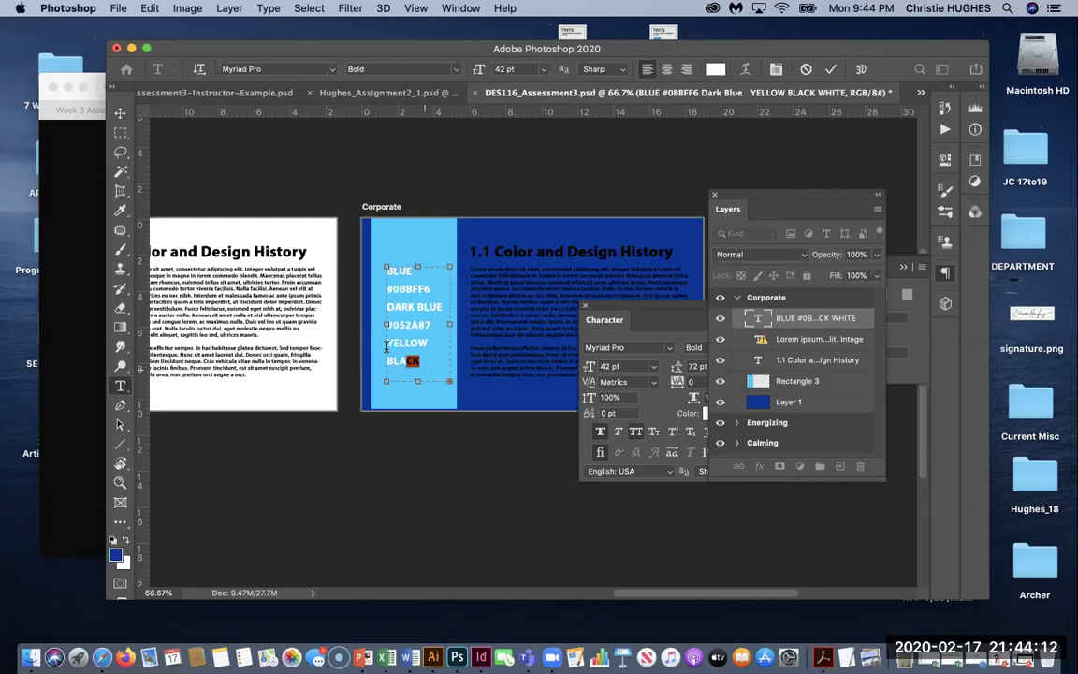
Step: Replace the leftover YELLOW and BLACK labels with WHITE and start a new line below it for its hex code
left_click_drag(387, 346, 386, 342)
key("Return")
type("WHITE")
key("BackSpace")
key("Return")
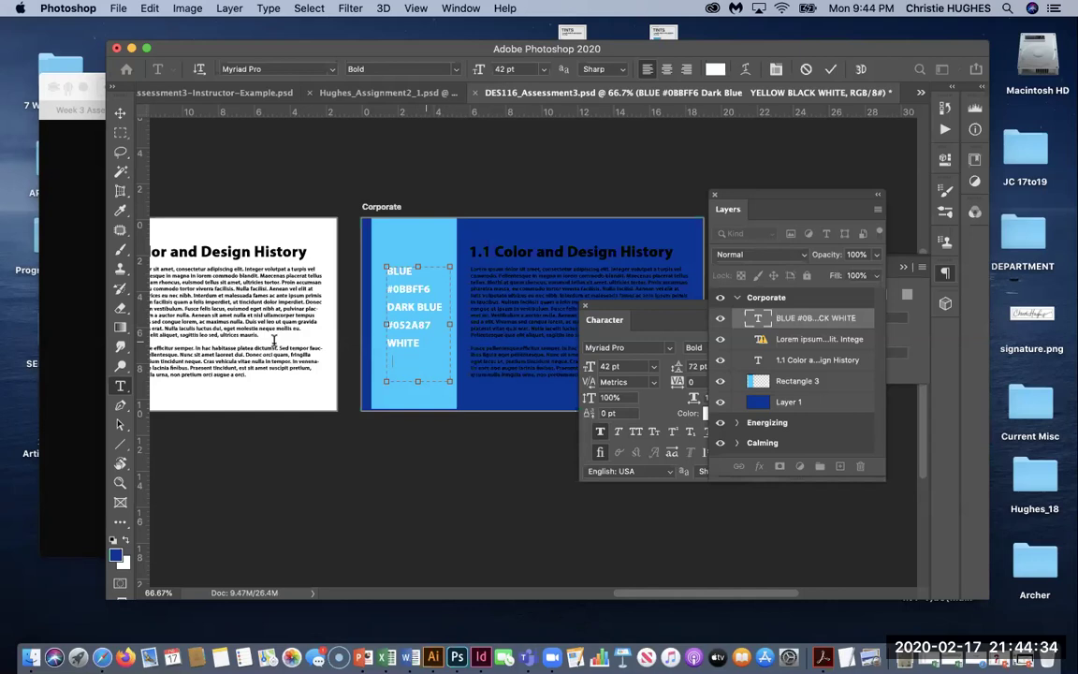
Step: Switch to the contrast checker in Safari and test black, 000000, as the foreground against the 052A87 background
key("super+Tab")
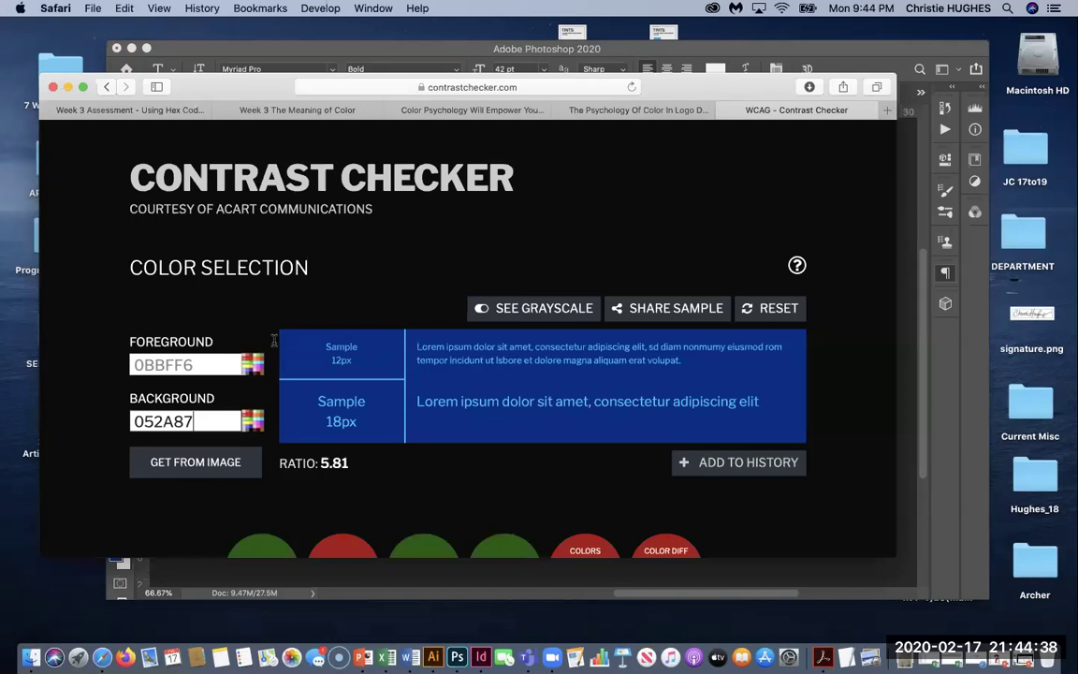
left_click(274, 341)
key("Return")
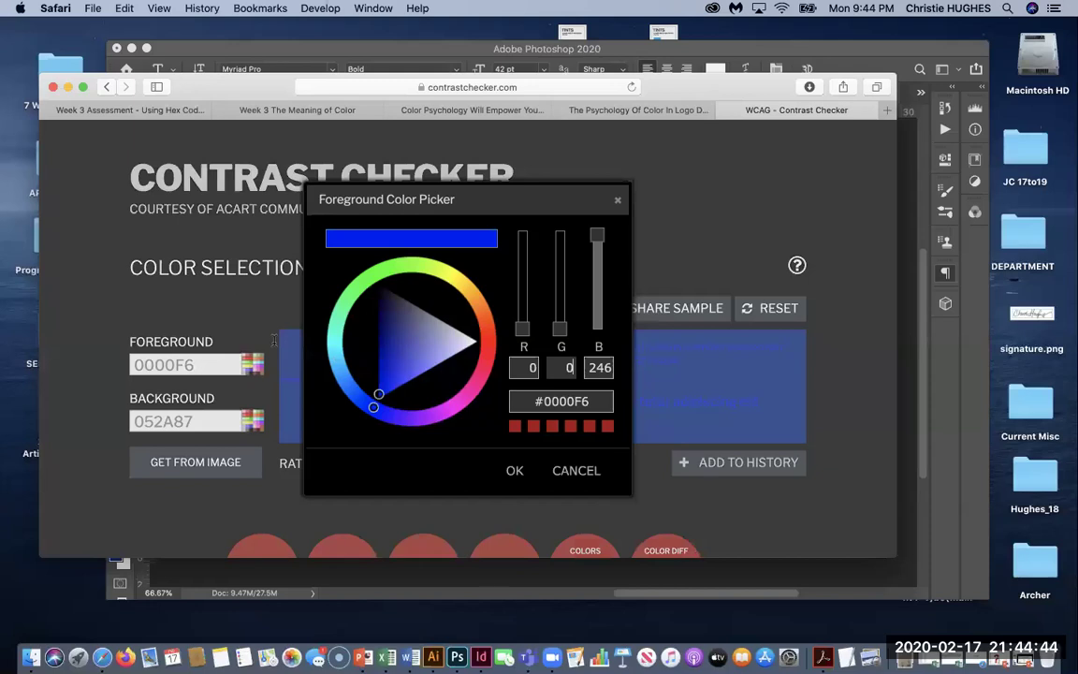
key("Tab")
type("0")
key("Return")
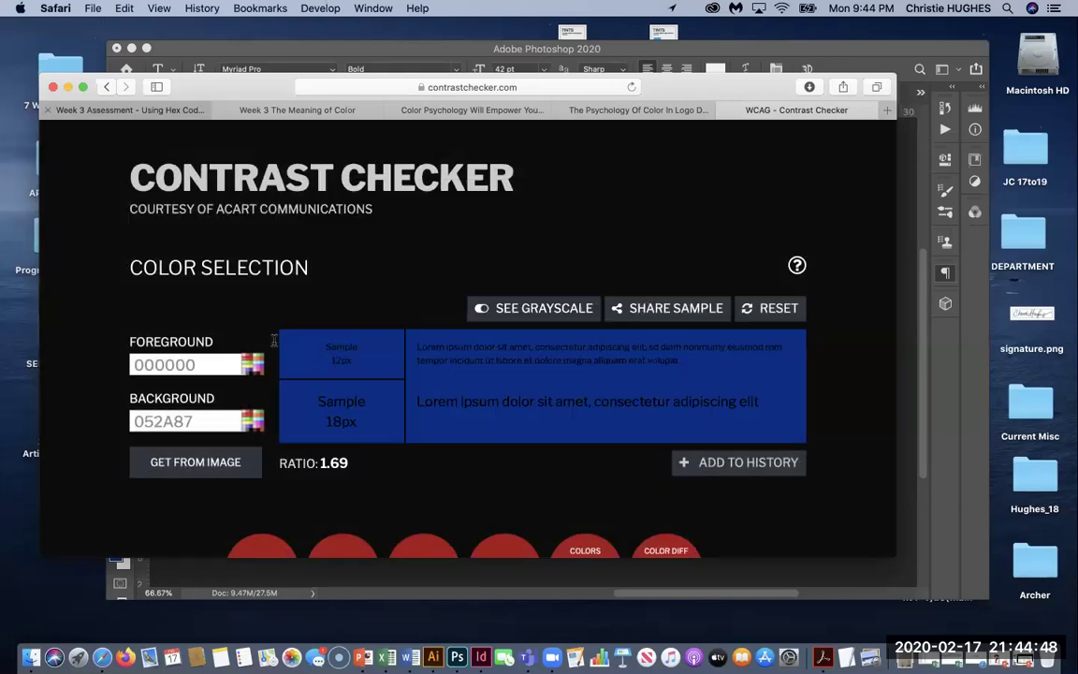
Step: Review the assessment instructions, switch to Photoshop, look up white's hex code in the instructor example and go back to DES116_Assessment3.psd
key("ctrl+Tab")
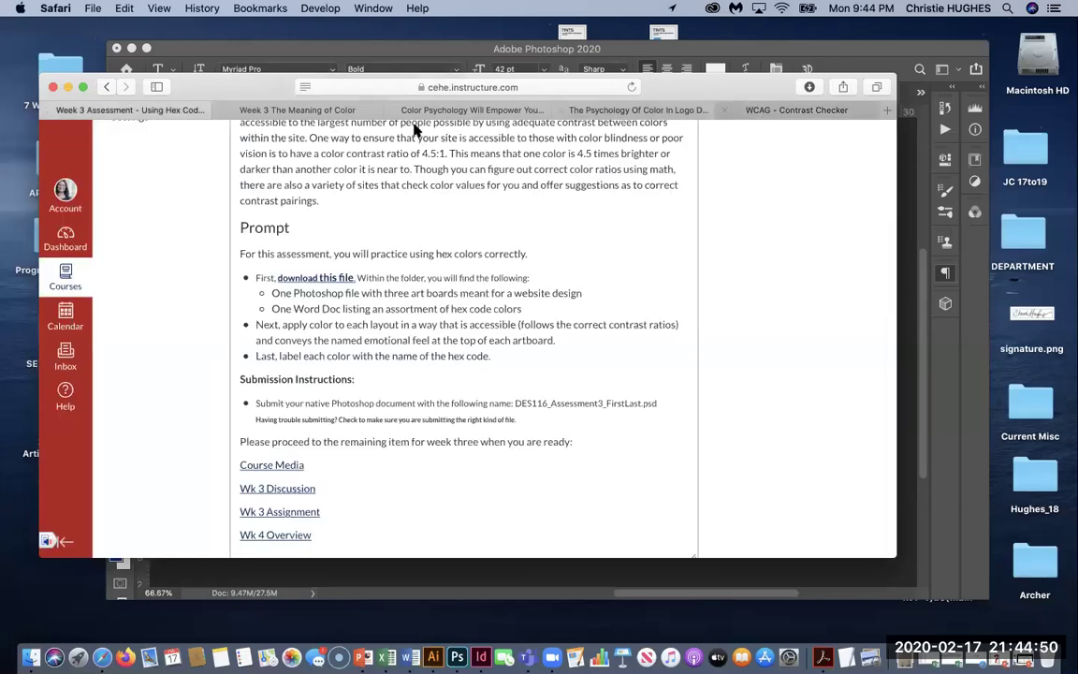
key("ctrl+shift+Tab")
left_click(299, 48)
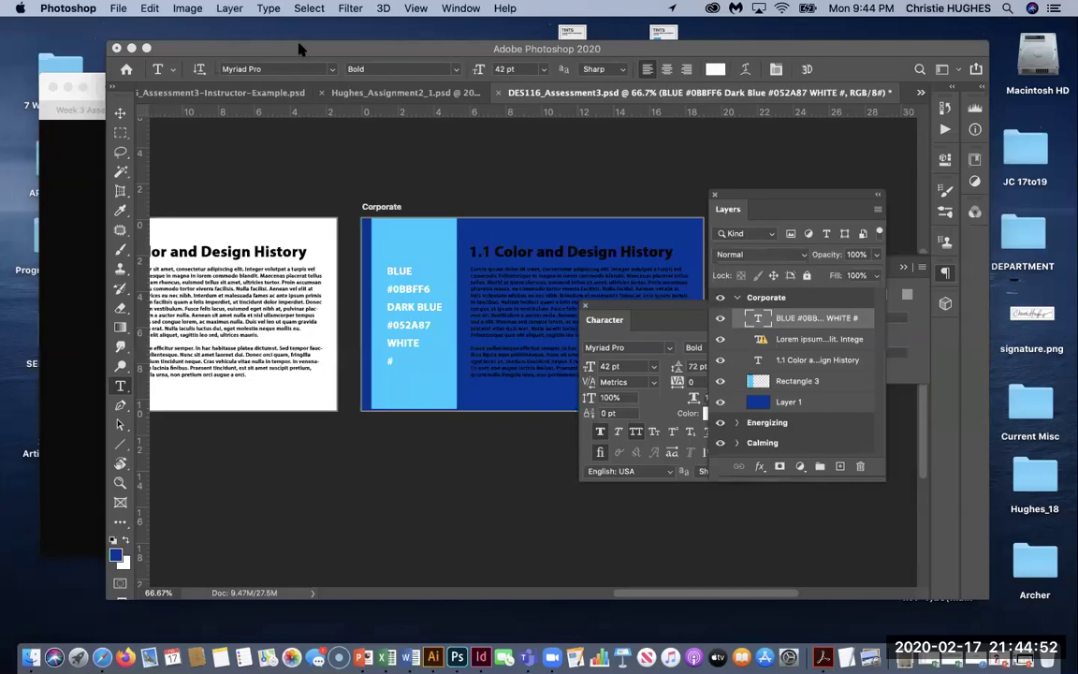
left_click(273, 93)
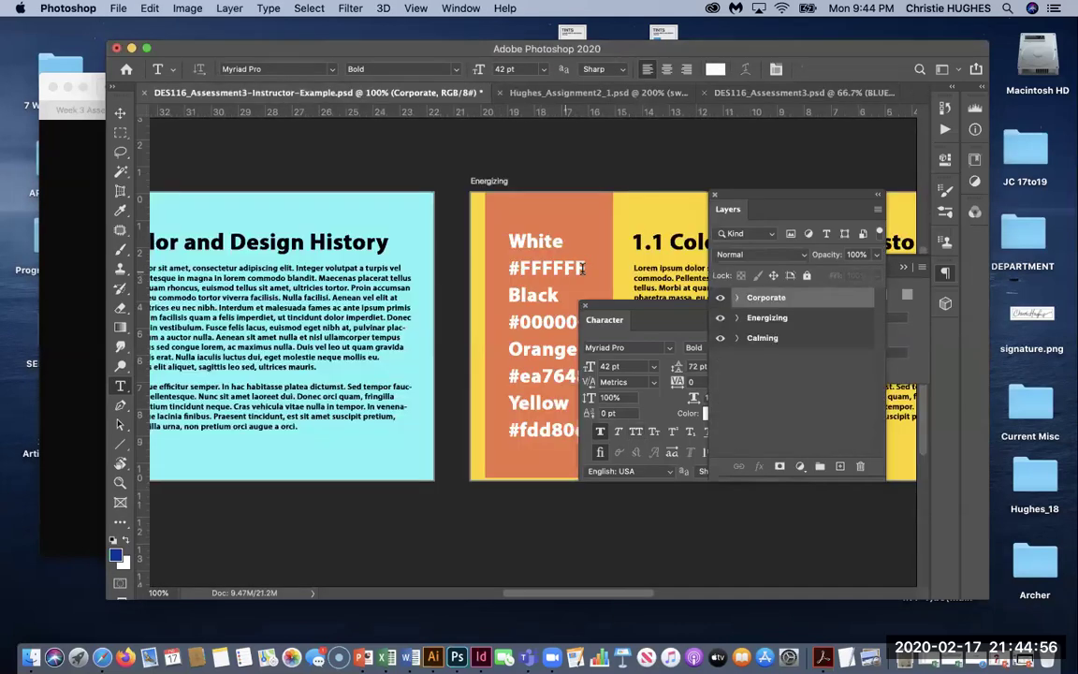
left_click(758, 94)
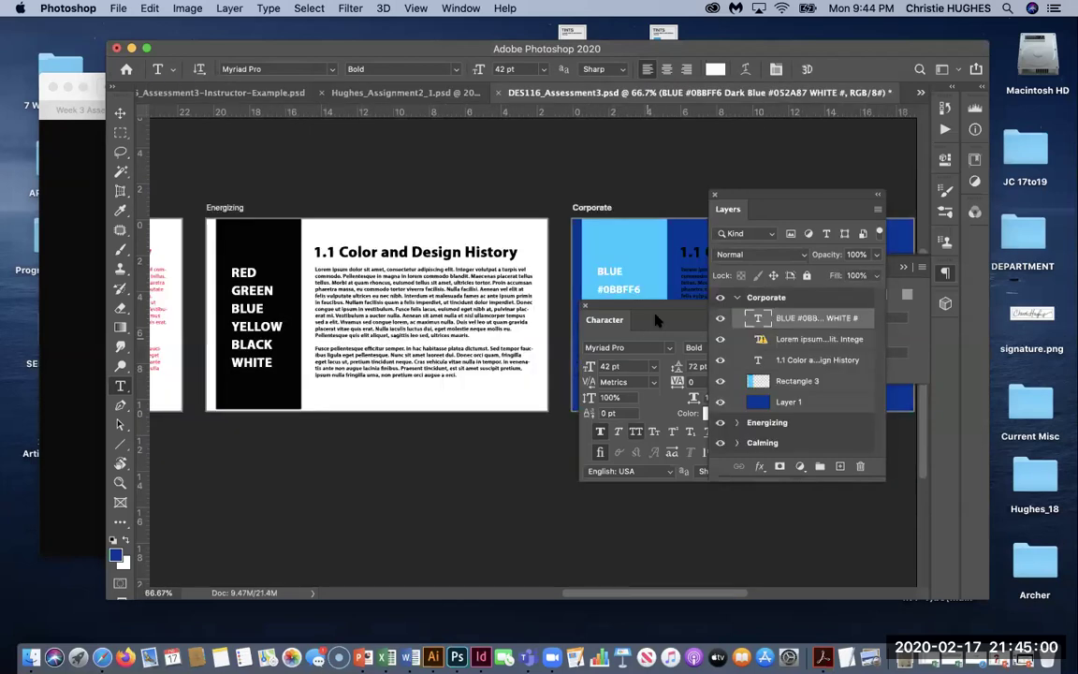
Step: Move the character settings off the Corporate artboard and complete the code under WHITE as #FFFFFF
left_click_drag(655, 319, 489, 489)
scroll(579, 402, "right", 10)
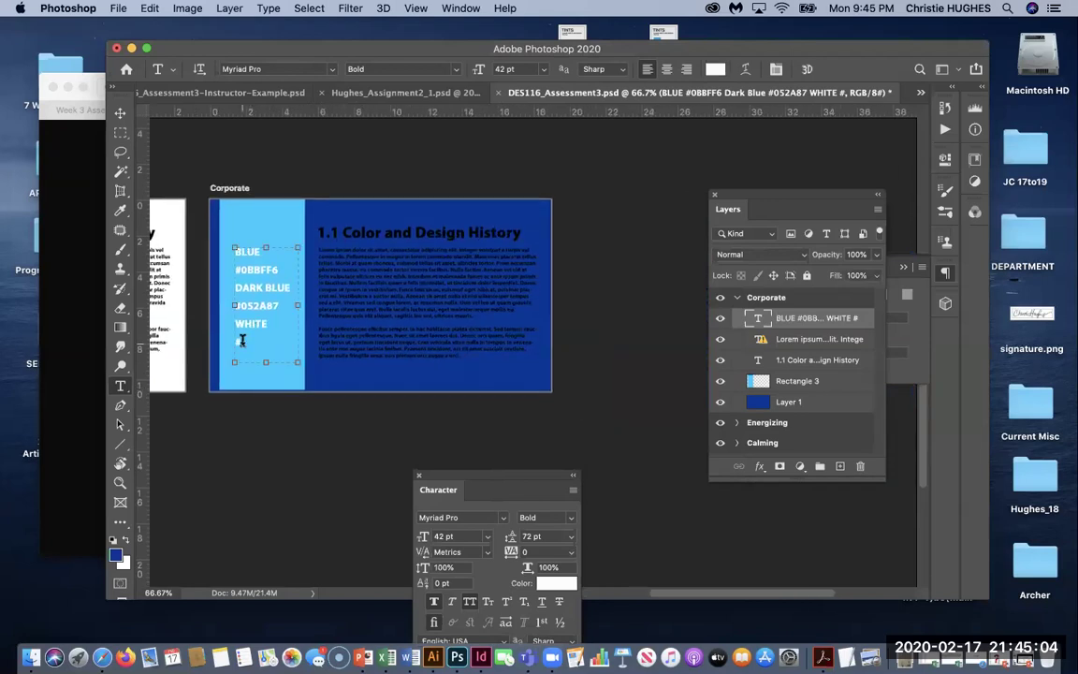
left_click(241, 341)
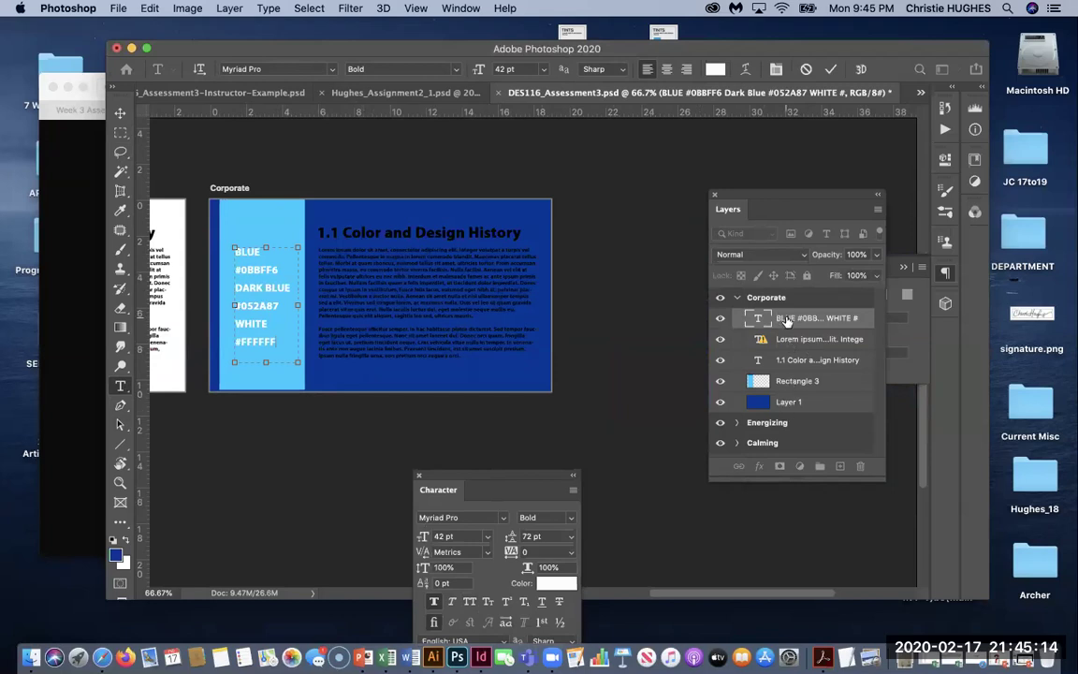
Step: Select the whole "1.1 Color and Design History" heading on the Corporate artboard and try to recolor it white
left_click(543, 295)
double_click(389, 231)
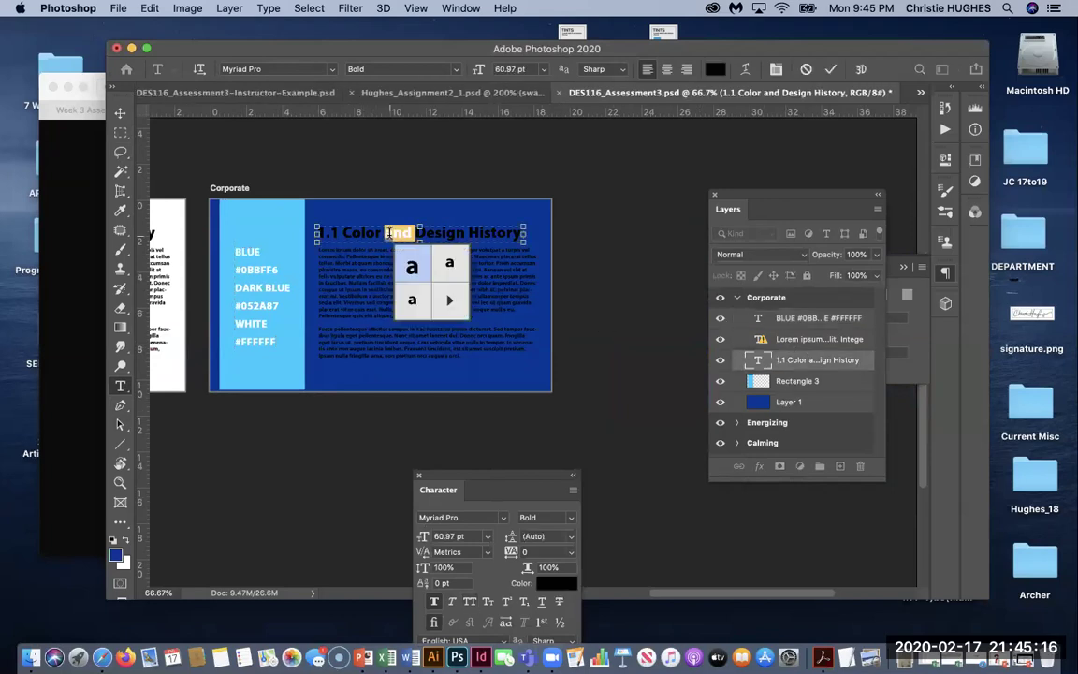
key("super+a")
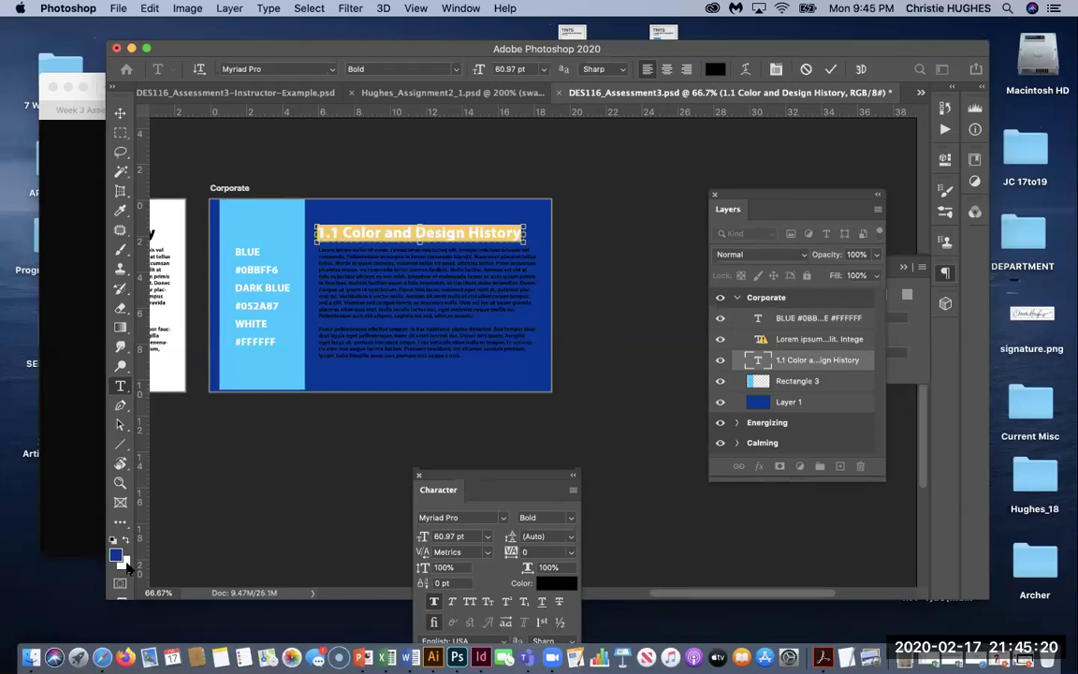
left_click(126, 563)
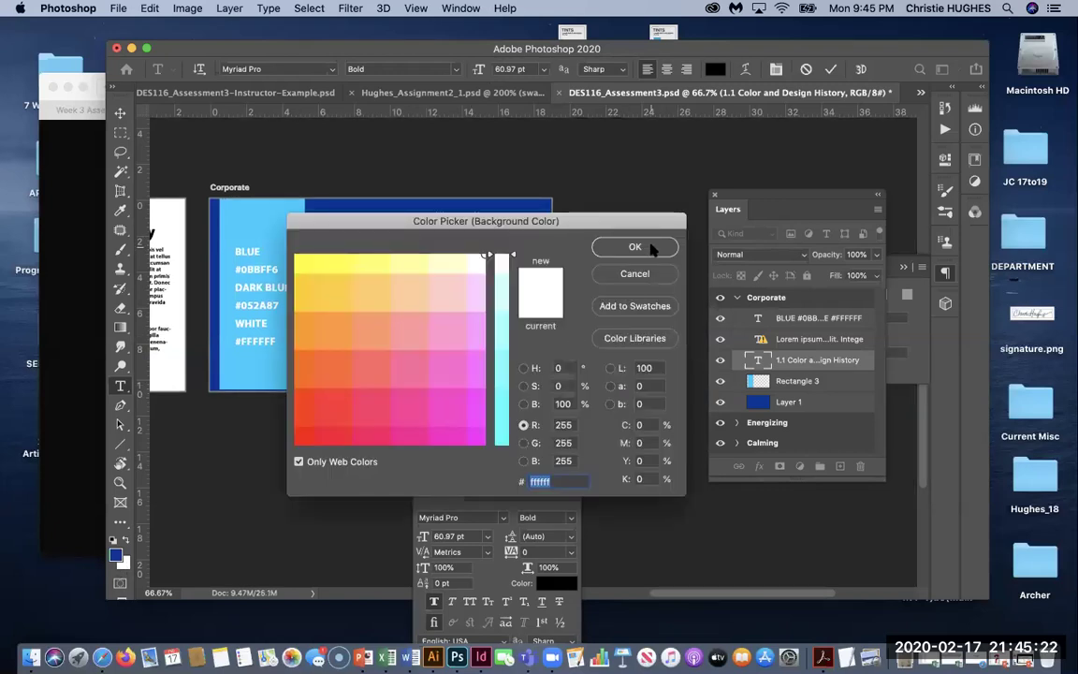
left_click(652, 248)
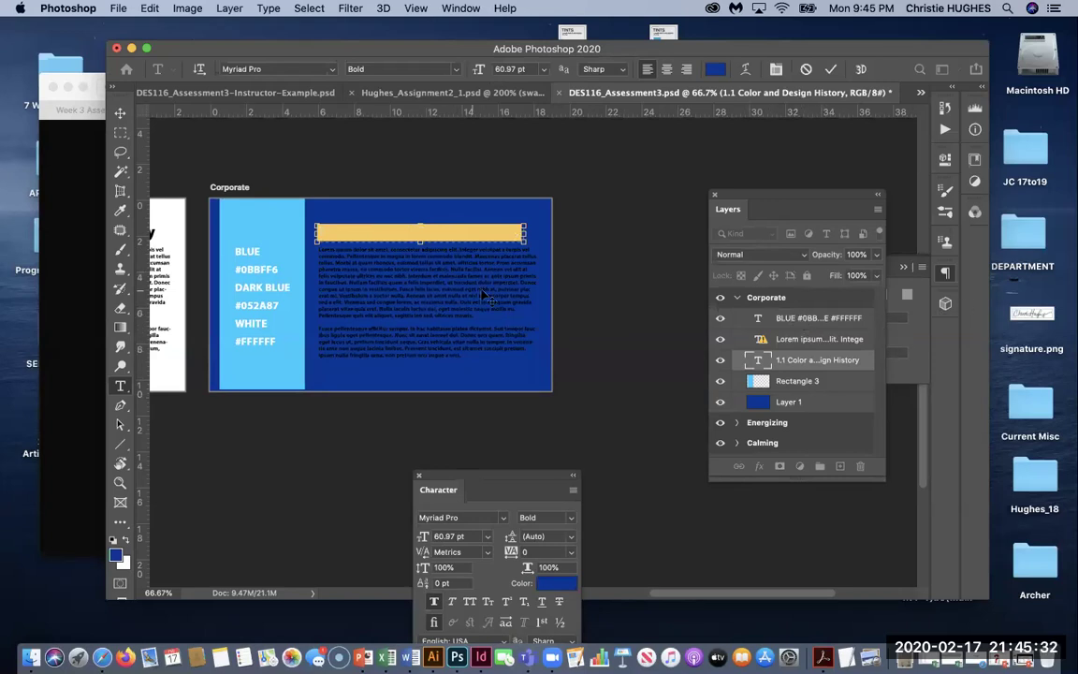
left_click_drag(770, 197, 670, 172)
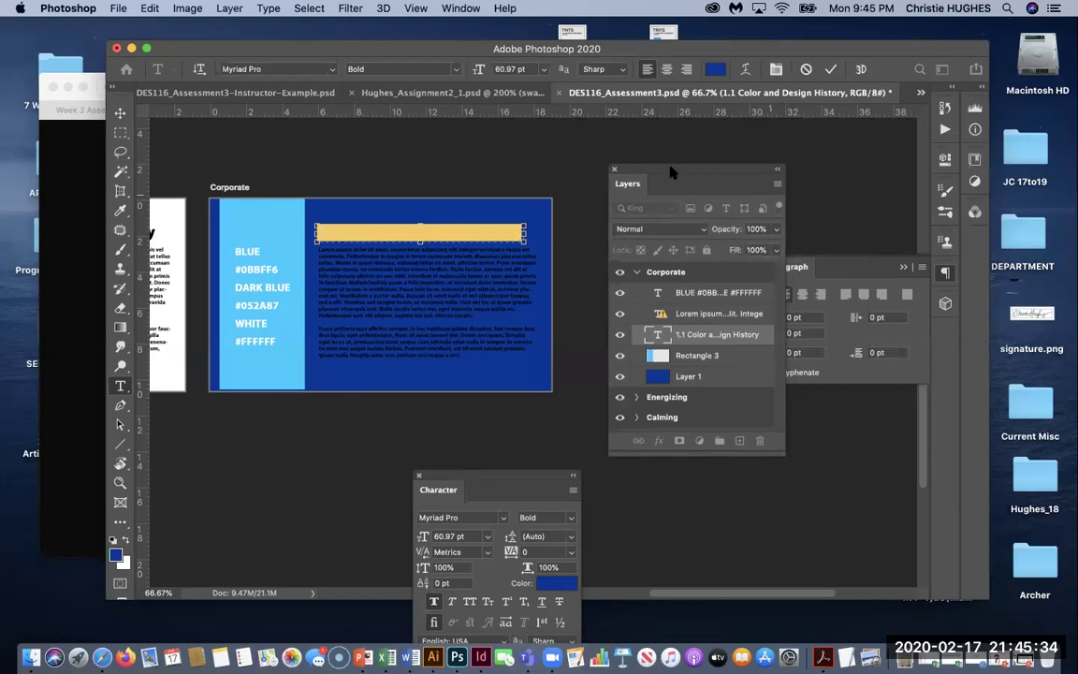
left_click(697, 313)
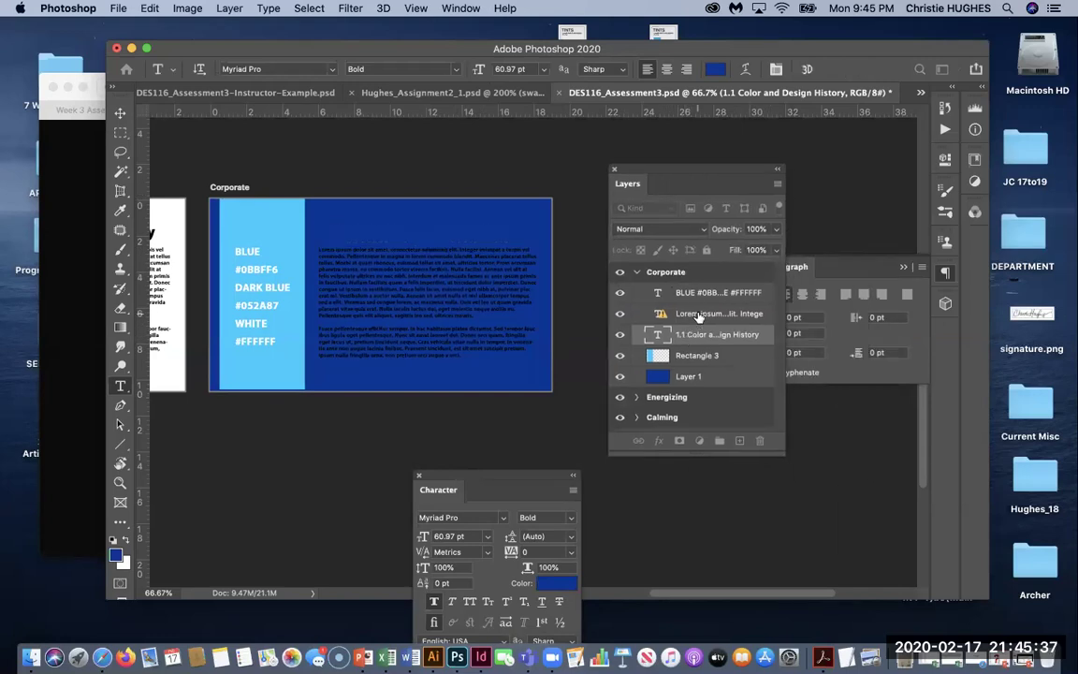
left_click(464, 354)
left_click_drag(358, 350, 337, 231)
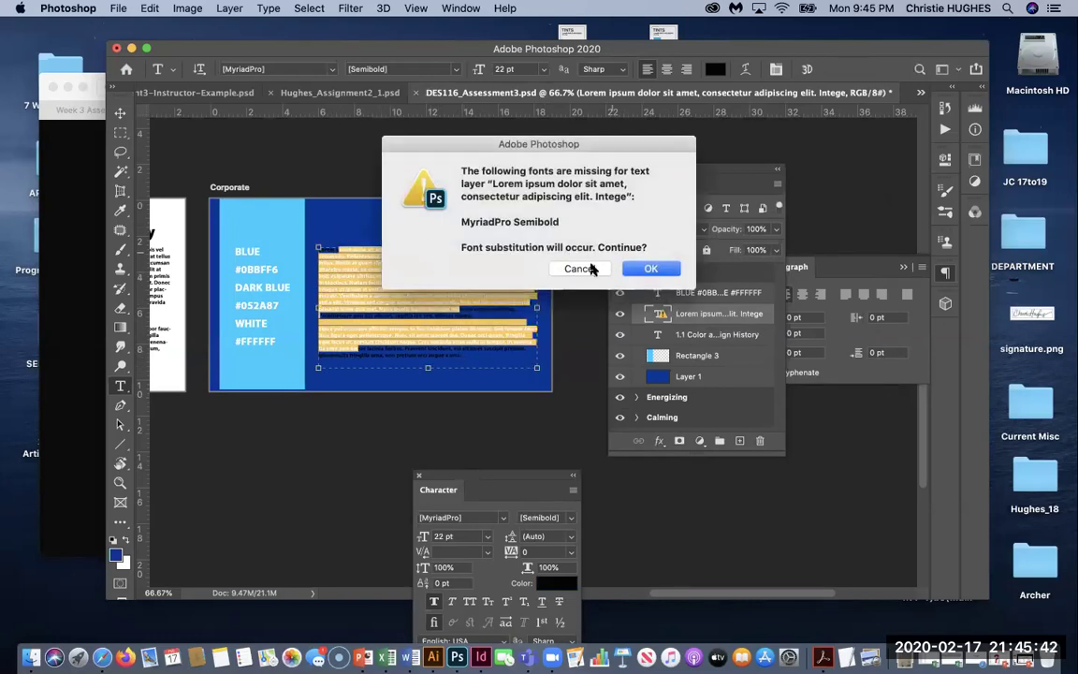
left_click(591, 269)
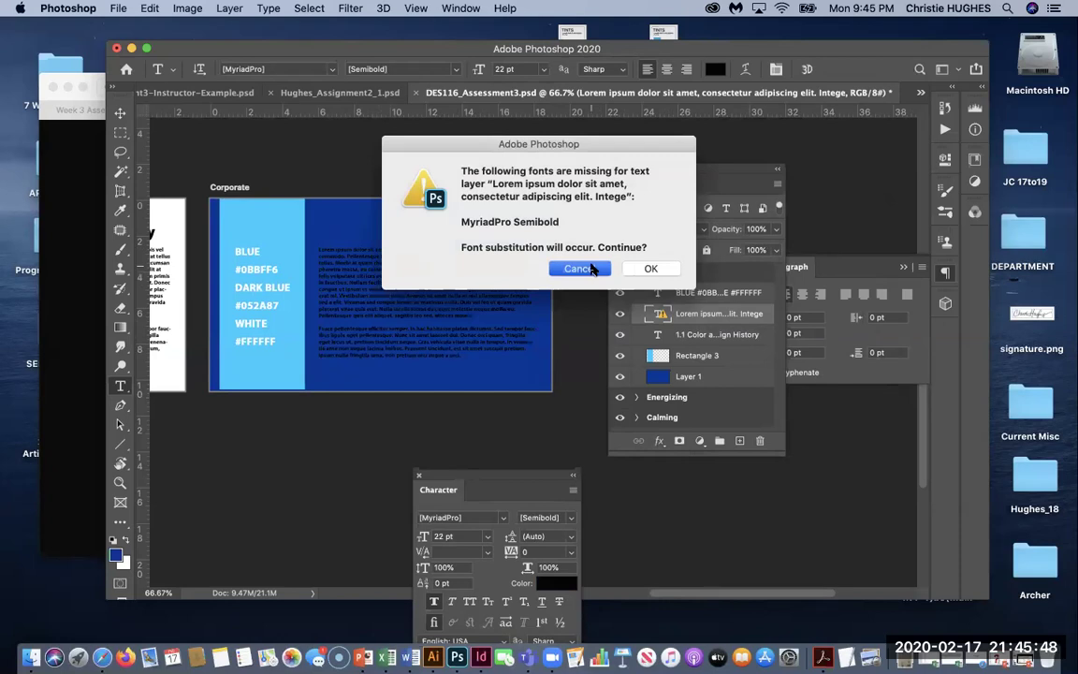
Step: Open the Corporate body text with font substitution accepted, select all of it and try to recolor it white
left_click(468, 356)
left_click(650, 268)
key("super+a")
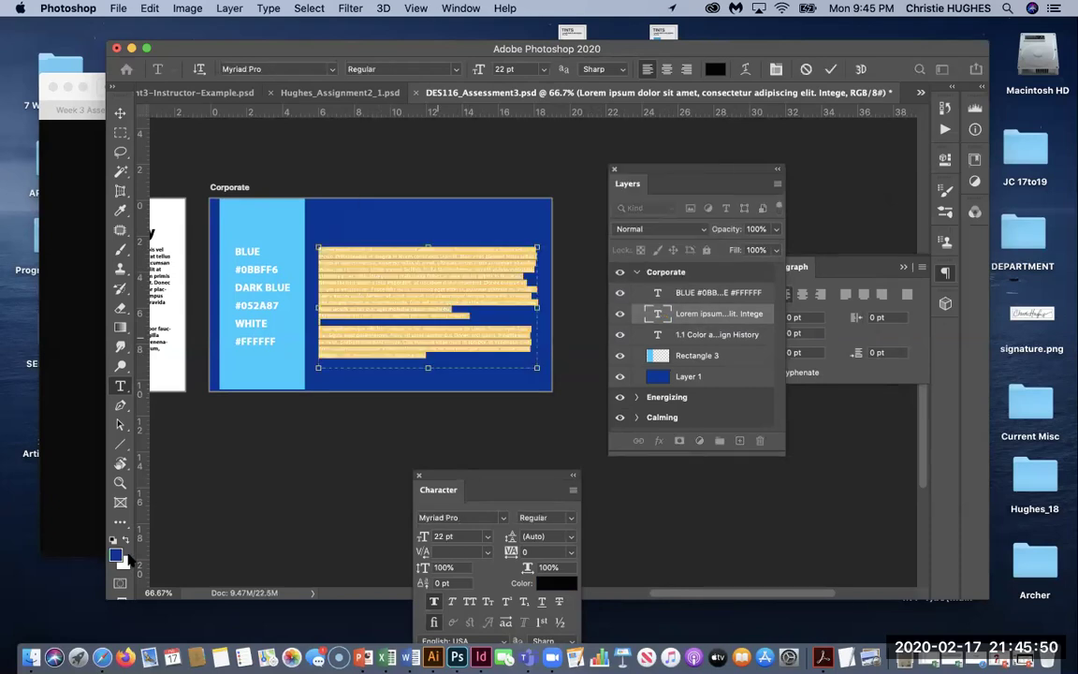
left_click(644, 250)
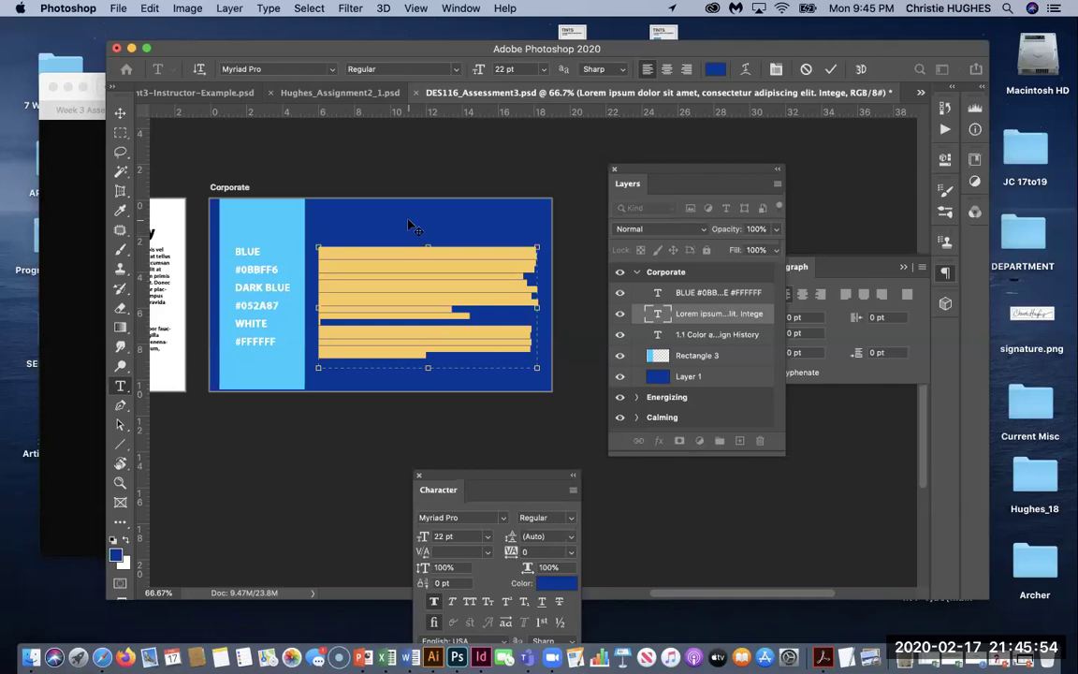
Step: Go back to the Corporate heading layer, reselect its text and try again to make it white
left_click_drag(500, 475, 456, 423)
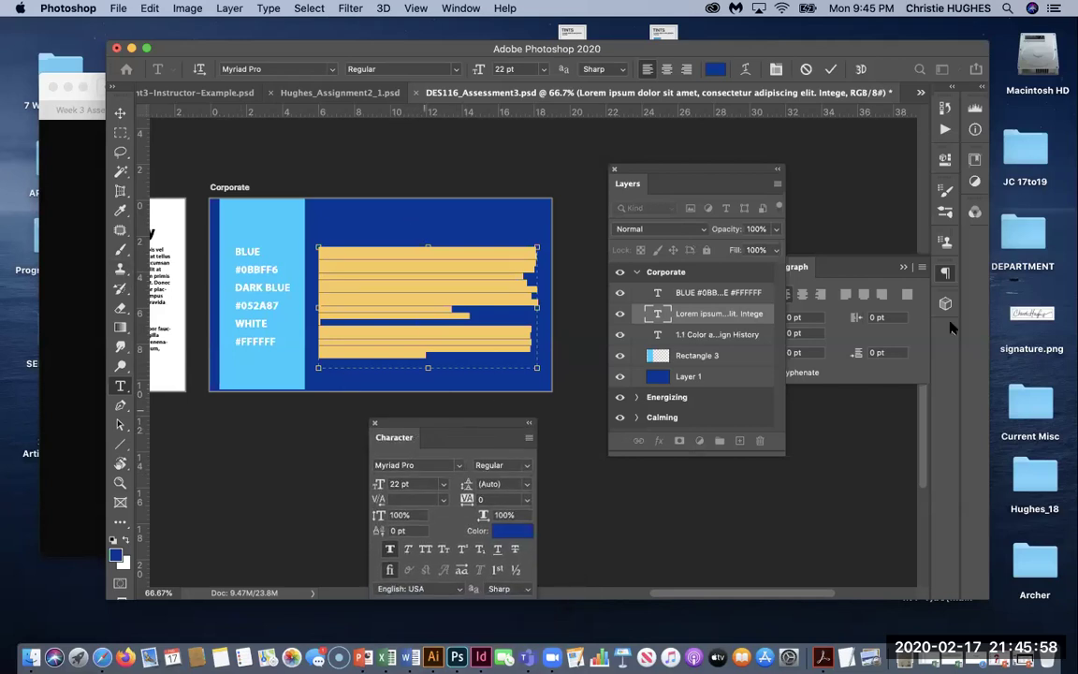
left_click(704, 293)
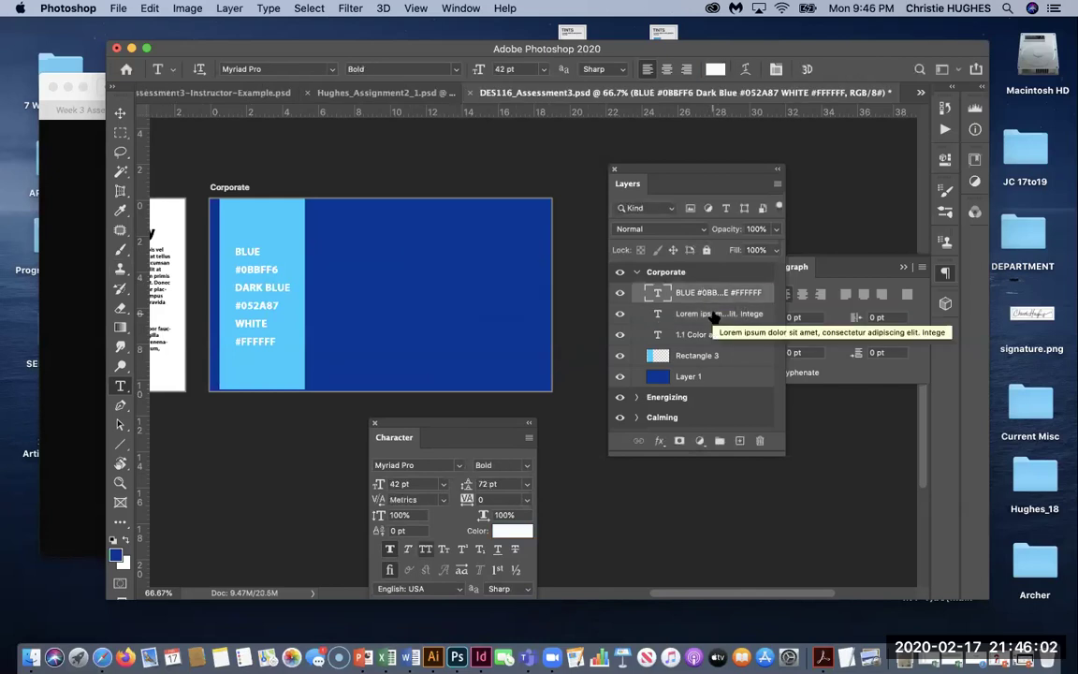
left_click(694, 334)
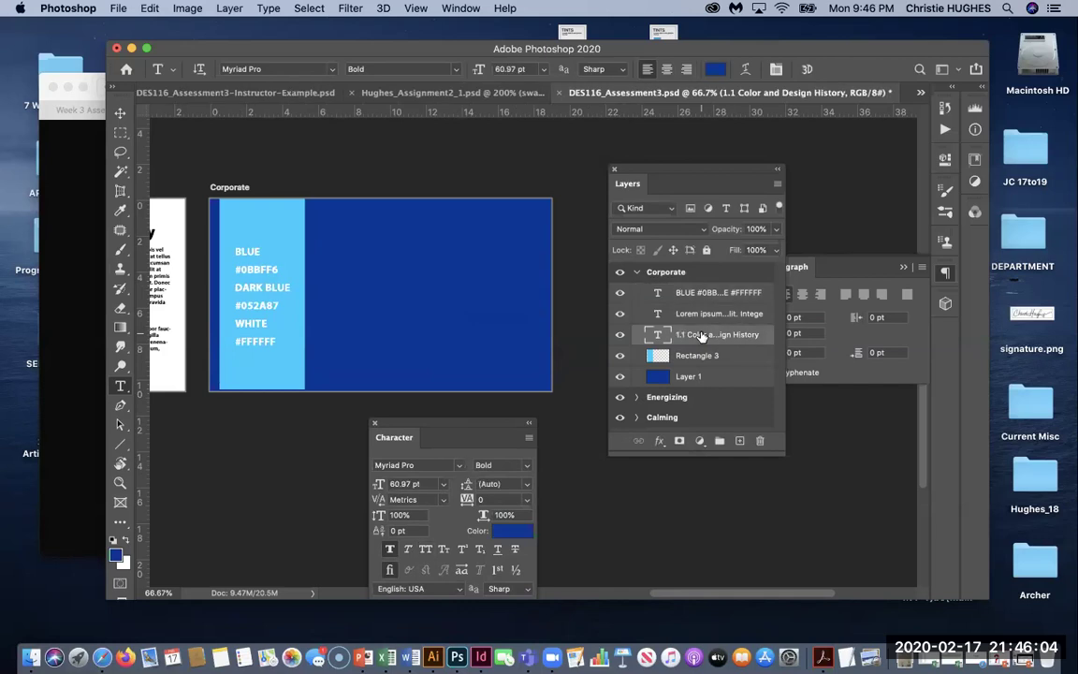
left_click(379, 229)
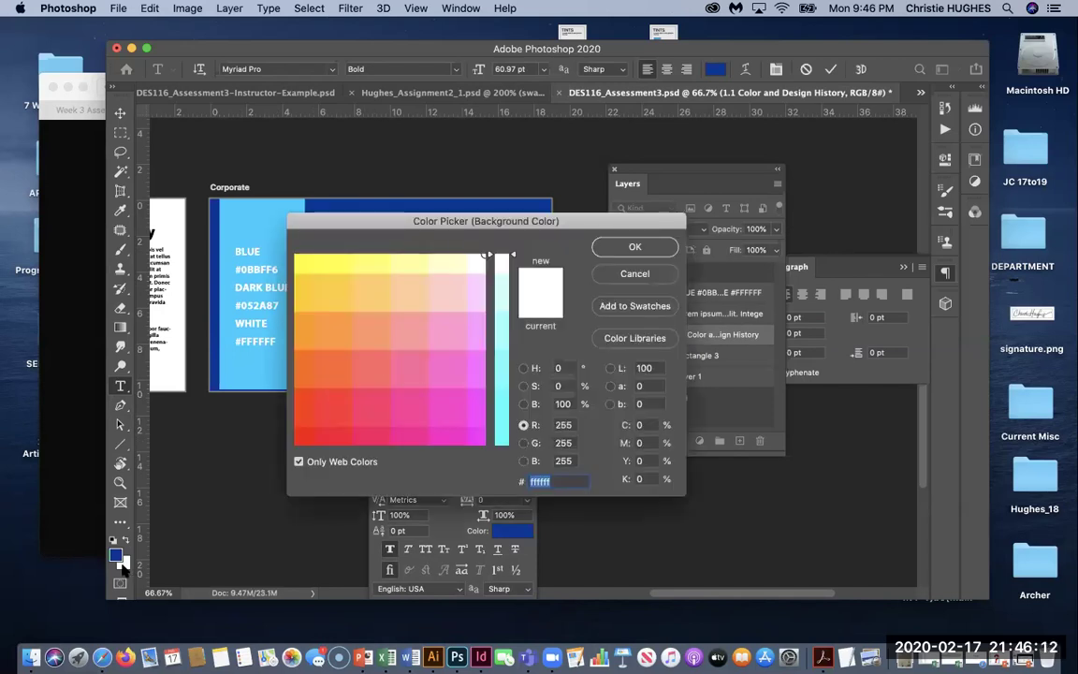
left_click(658, 249)
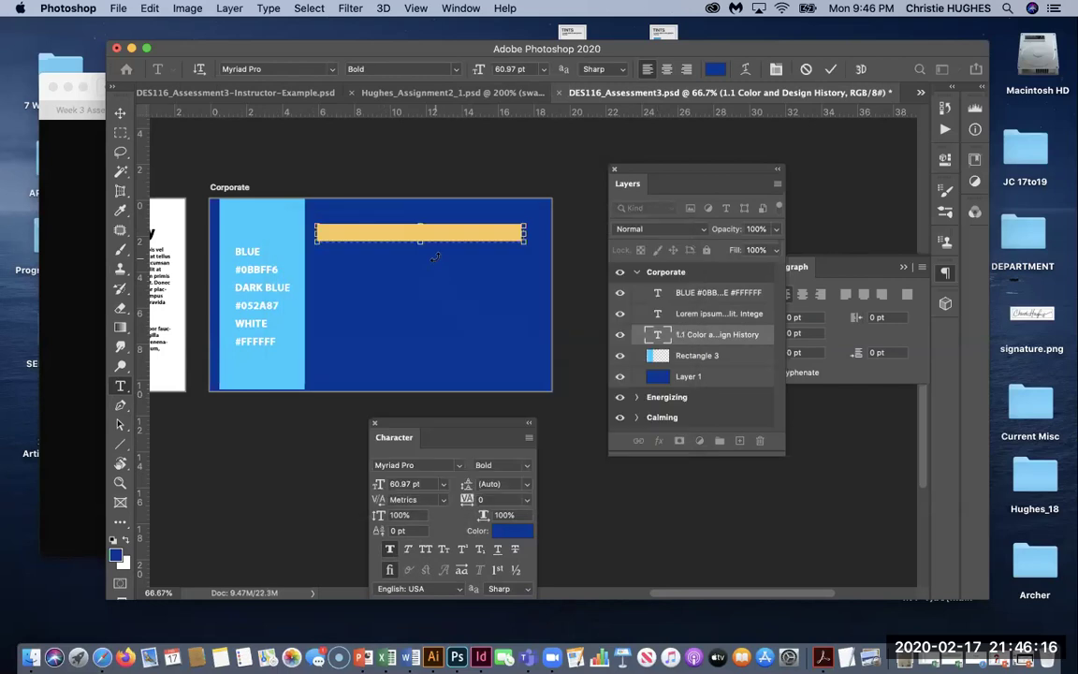
Step: Reselect the entire Corporate heading, reapply Myriad Pro and swap the foreground and background colors to make the text white
left_click(120, 112)
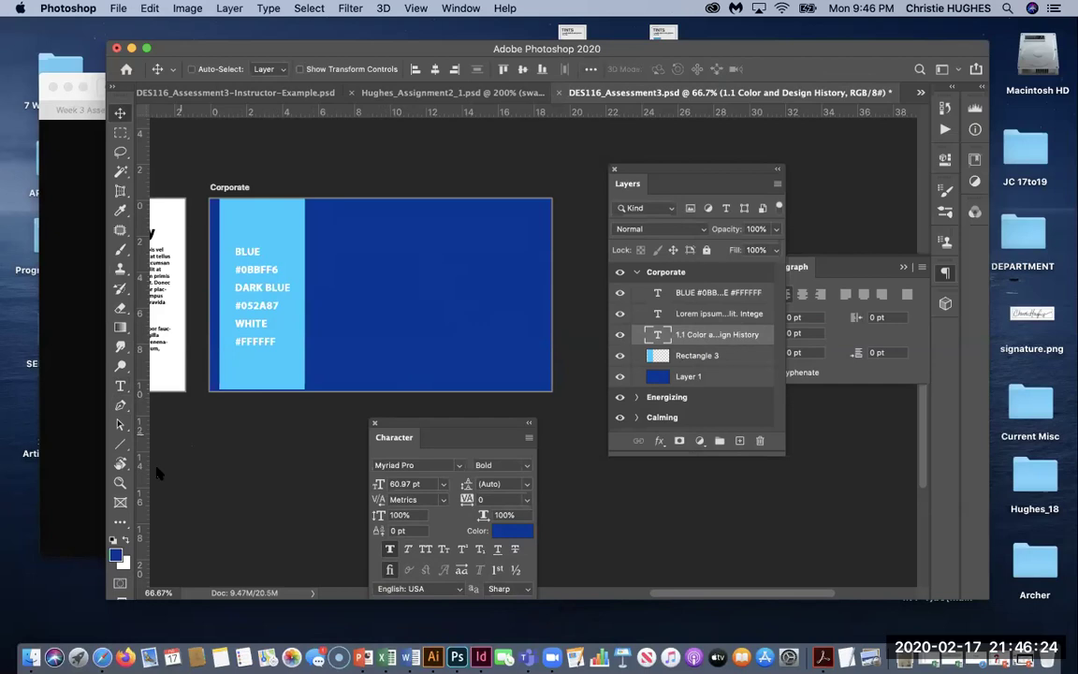
left_click(120, 386)
key("super+equal")
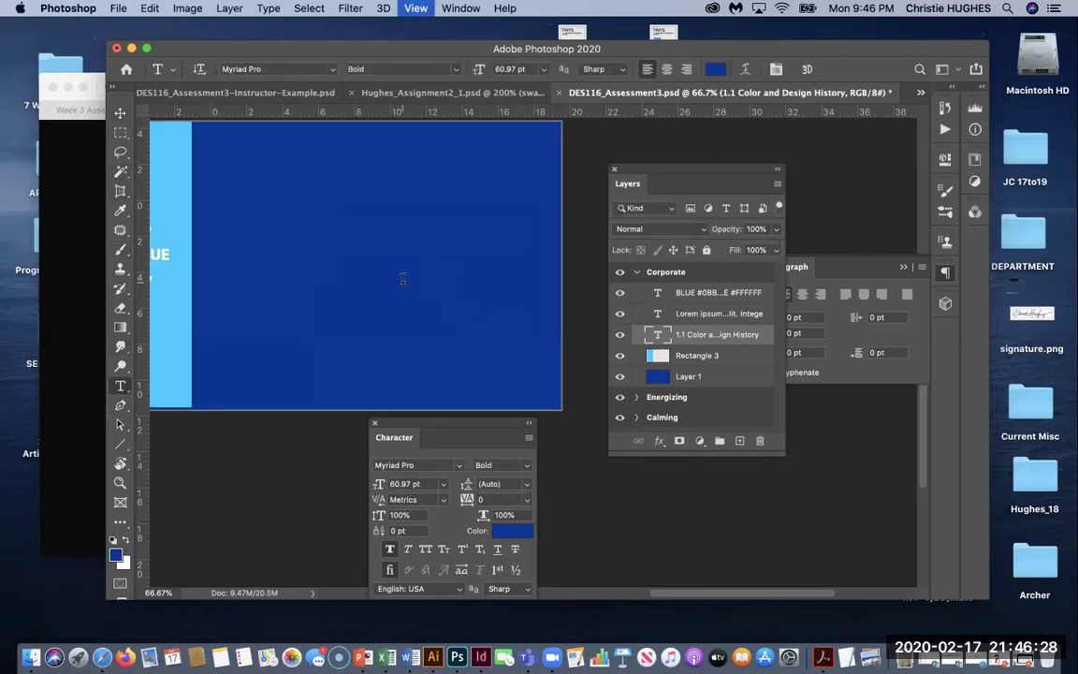
left_click(405, 181)
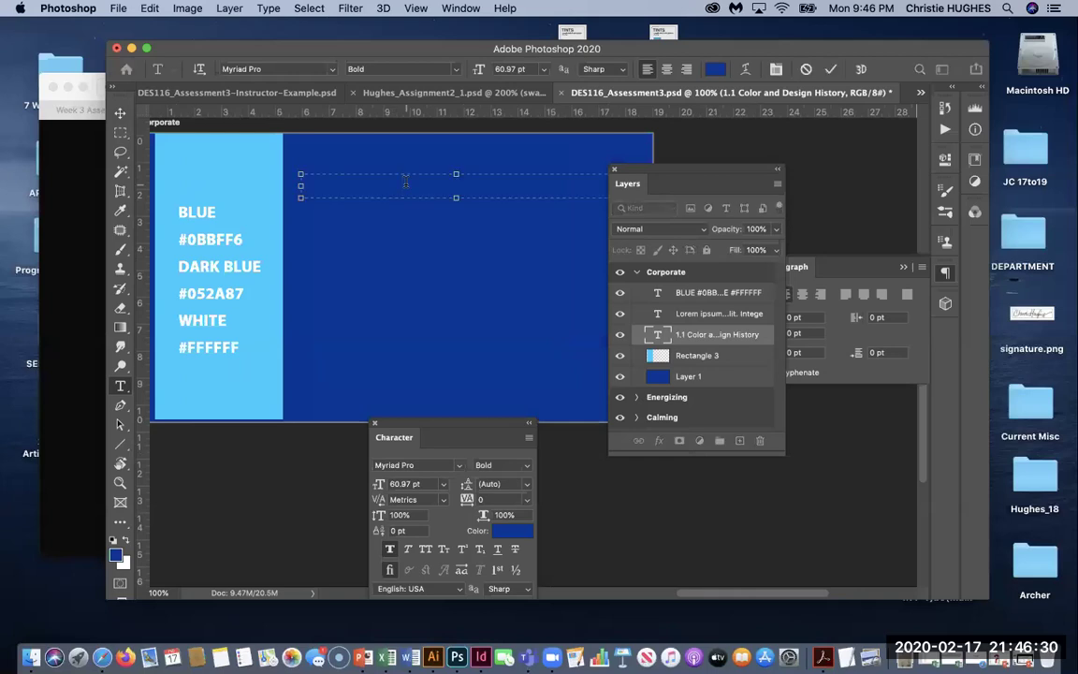
key("super+a")
left_click(261, 68)
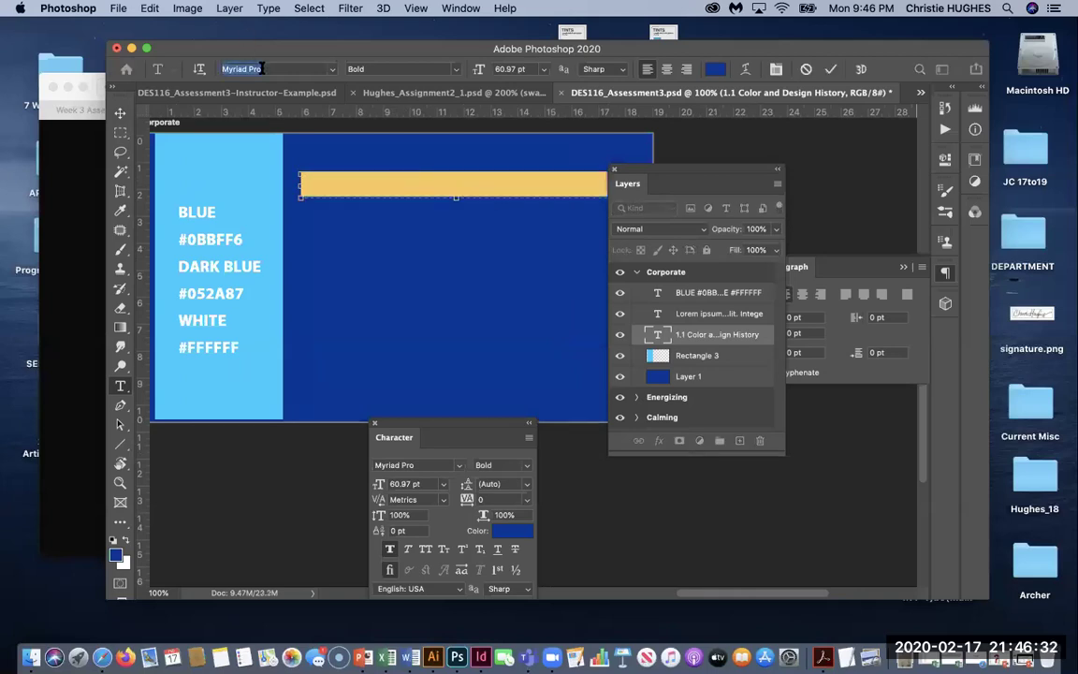
key("super+a")
key("Return")
left_click(333, 74)
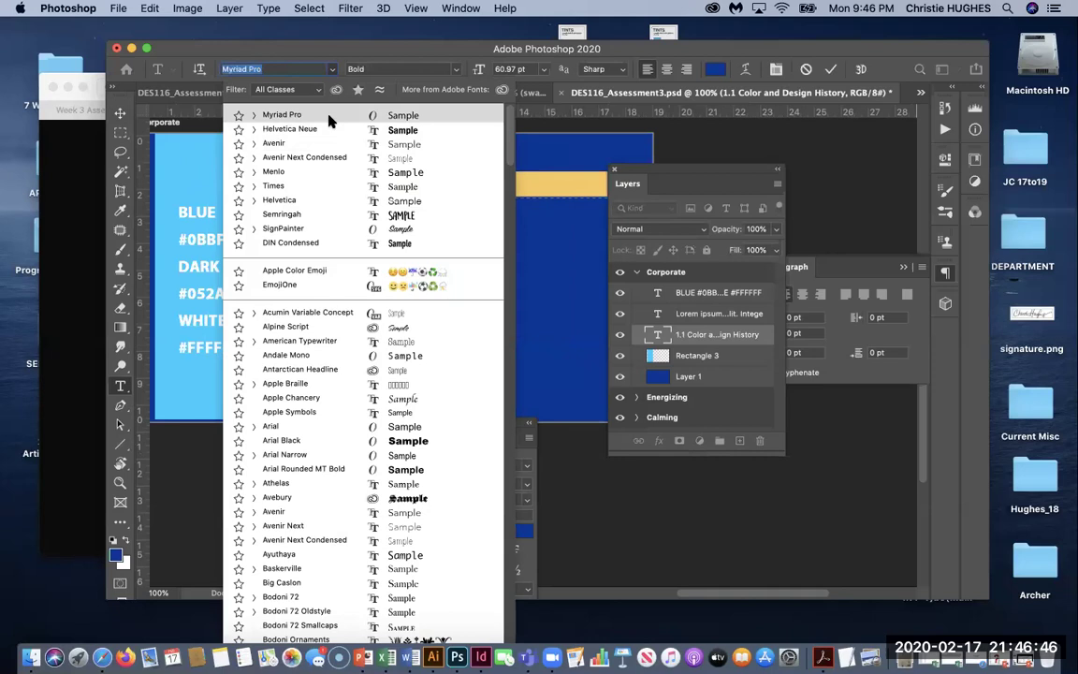
left_click(329, 120)
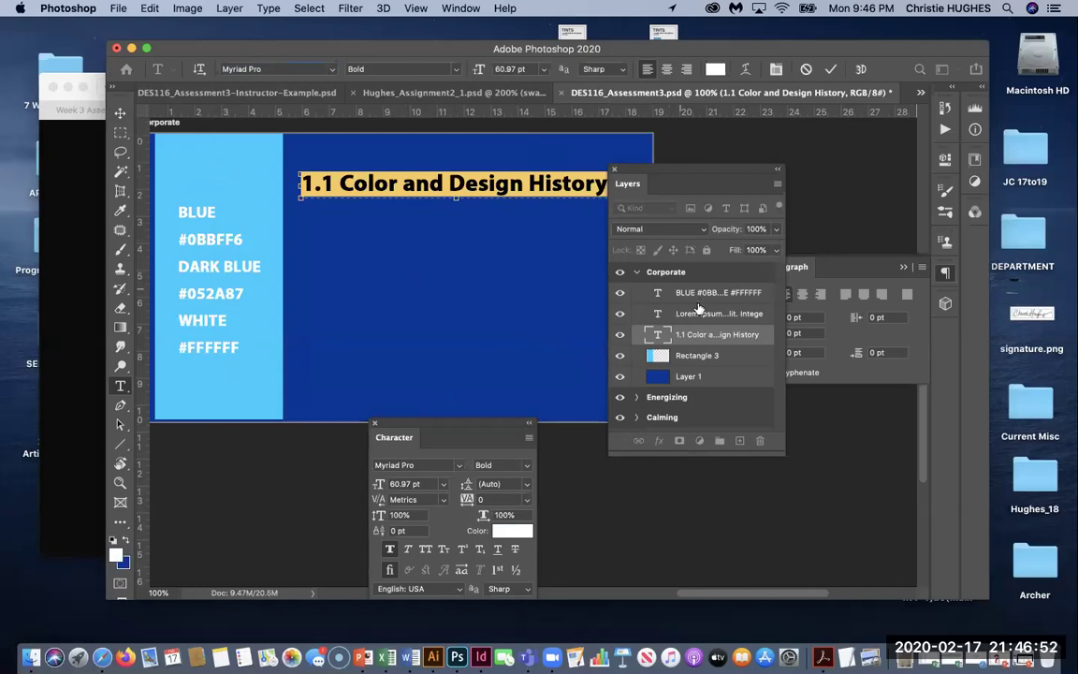
Step: Select the whole "1.1 Color and Design History" heading on the Corporate artboard and set its font style to Regular
left_click(433, 287)
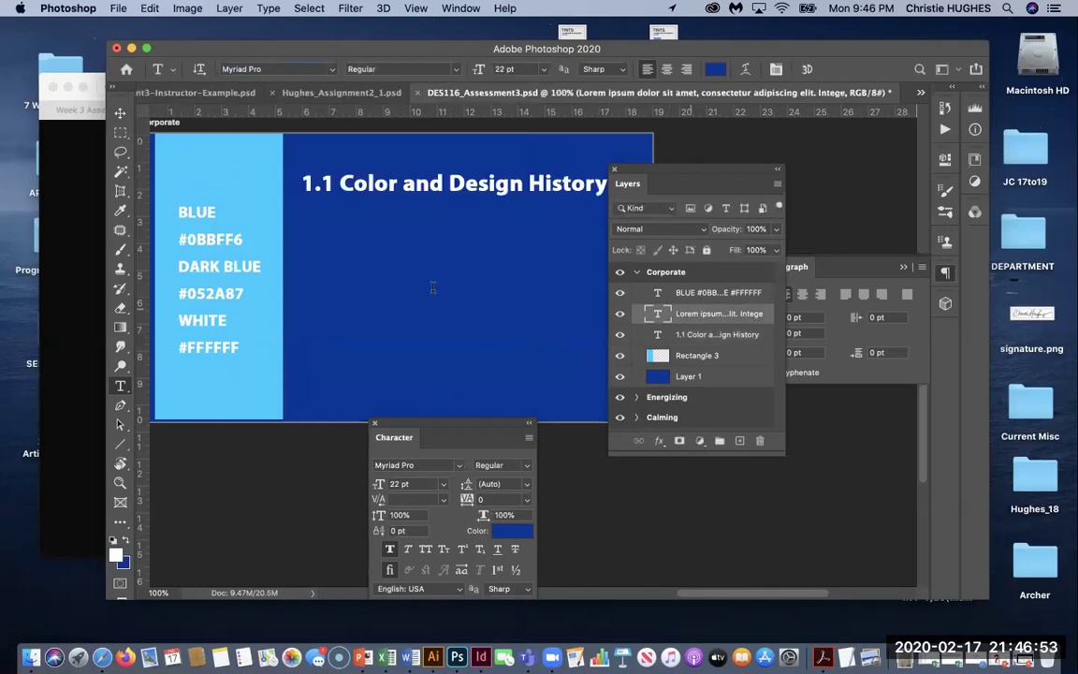
triple_click(374, 183)
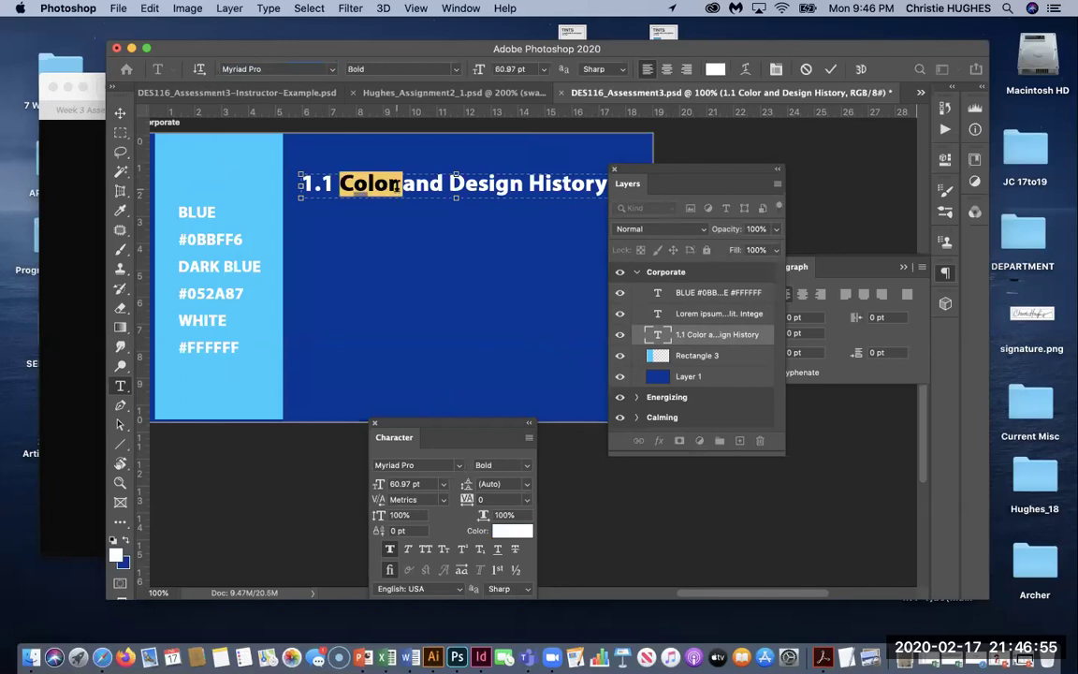
left_click(457, 69)
left_click(447, 62)
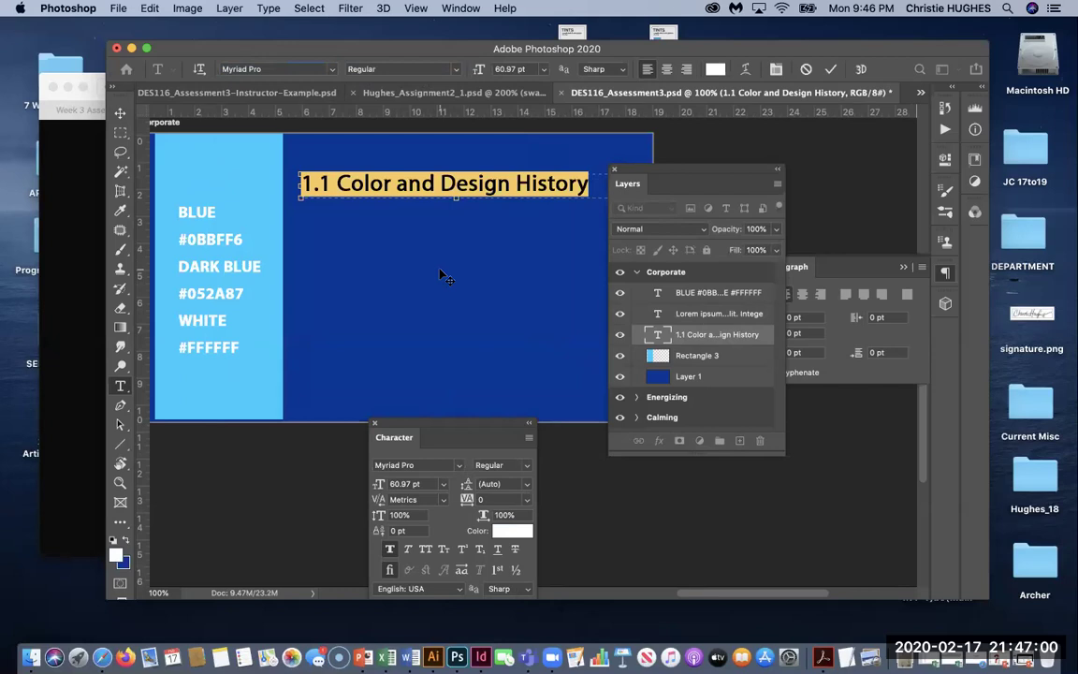
Step: Select all of the lorem ipsum body text on the Corporate artboard and color it white, #ffffff
left_click(705, 337)
left_click(660, 316)
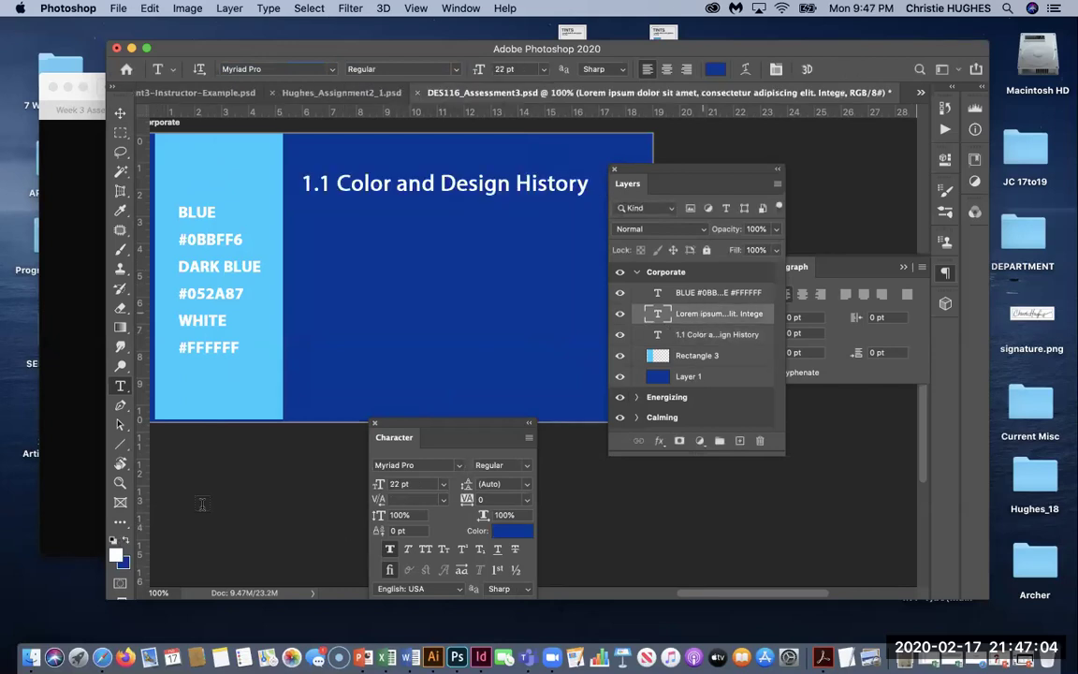
left_click(427, 343)
key("super+a")
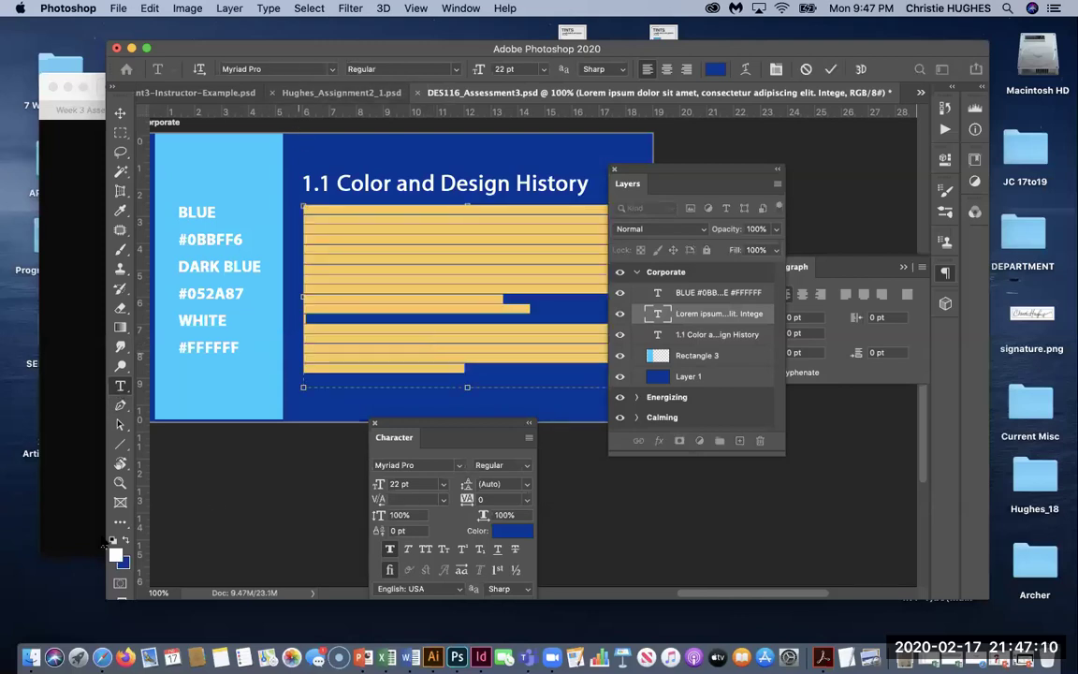
left_click(513, 530)
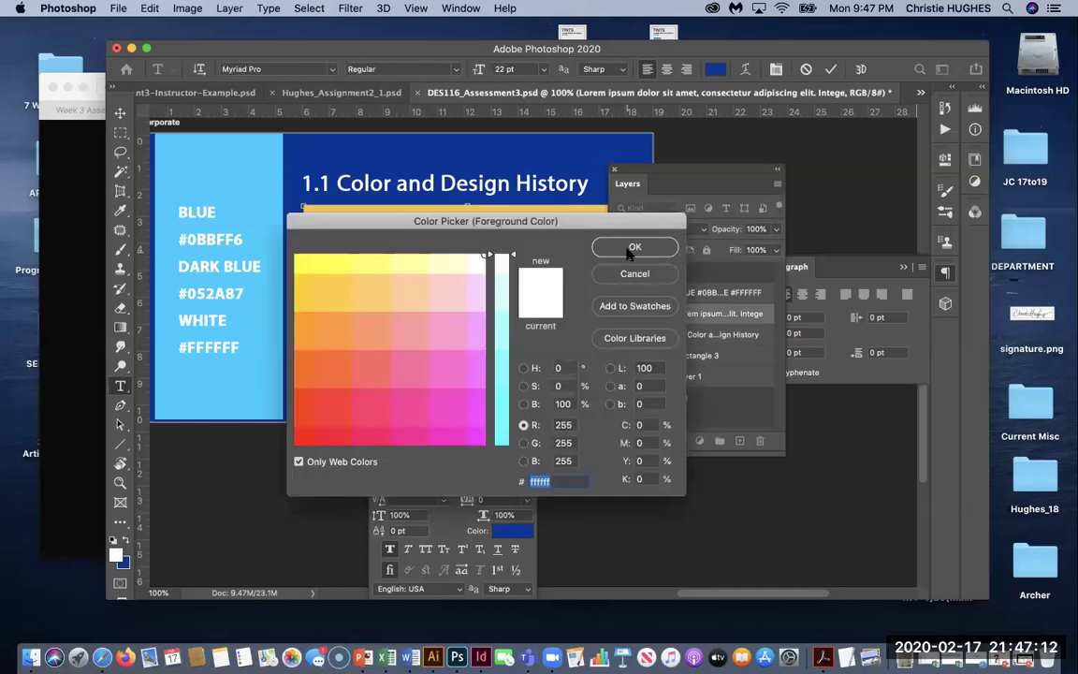
left_click(633, 245)
left_click(494, 325)
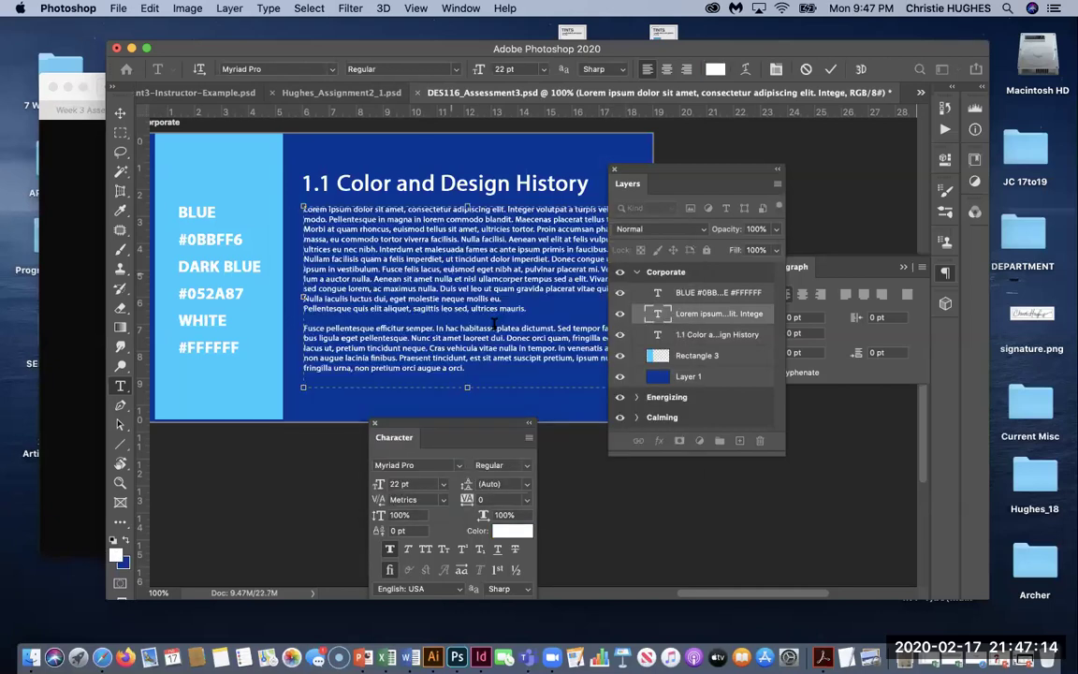
Step: Move the floating Layers and Character panels off the Corporate artboard and bring the Calming and Energizing artboards into view at 50% zoom
left_click_drag(711, 170, 781, 146)
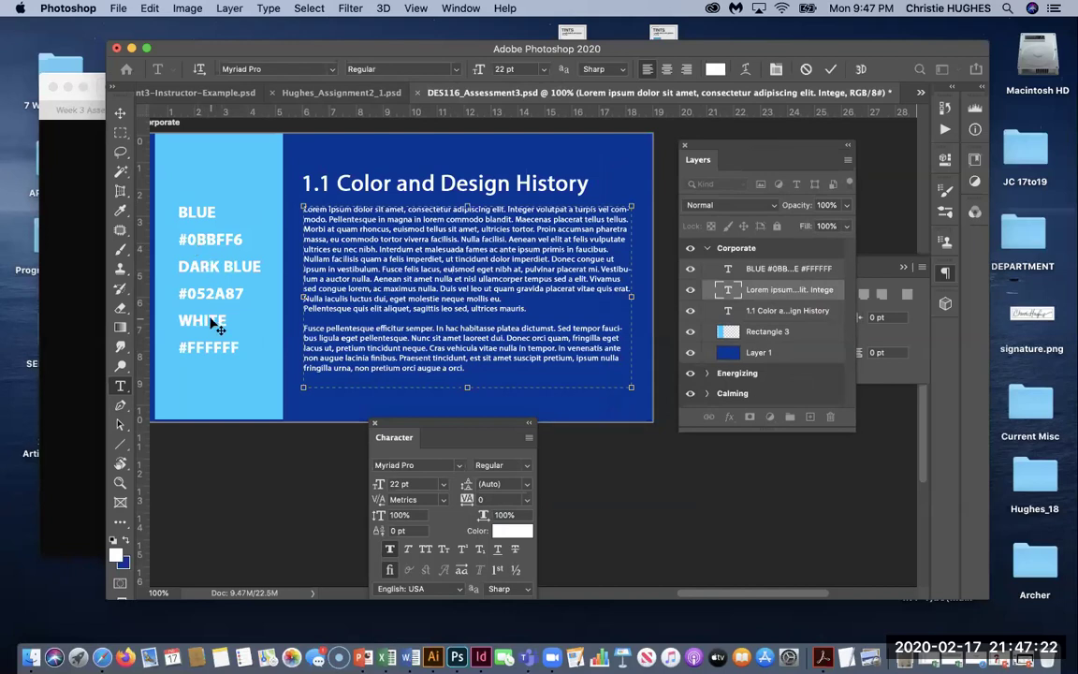
left_click_drag(415, 435, 415, 478)
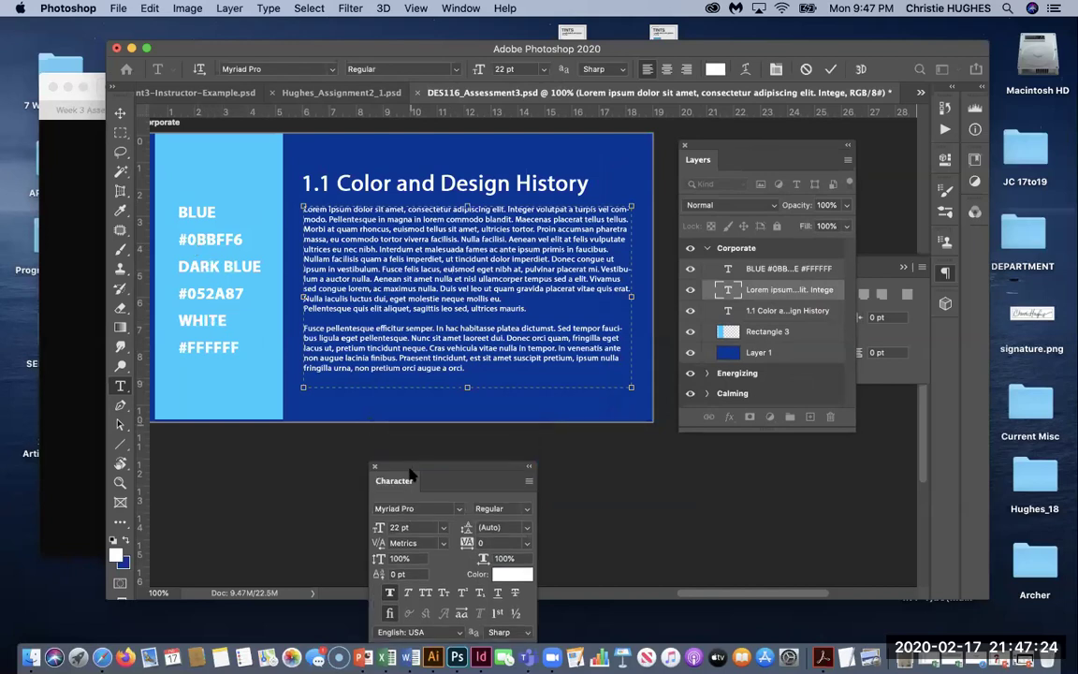
key("super+minus")
key("super+minus")
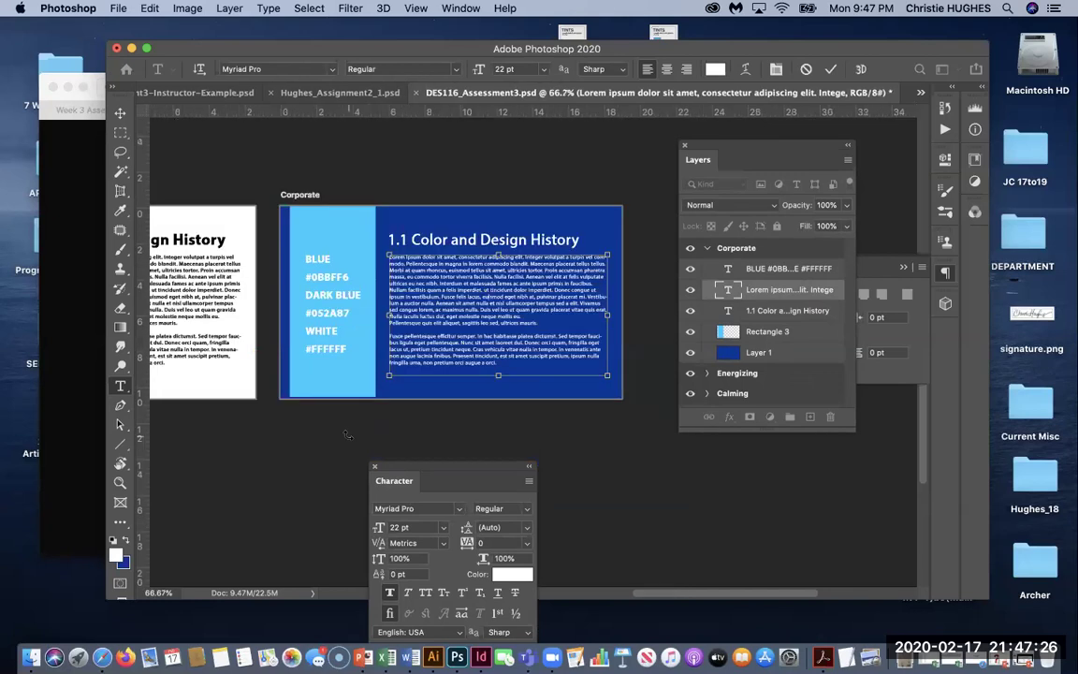
scroll(379, 373, "left", 10)
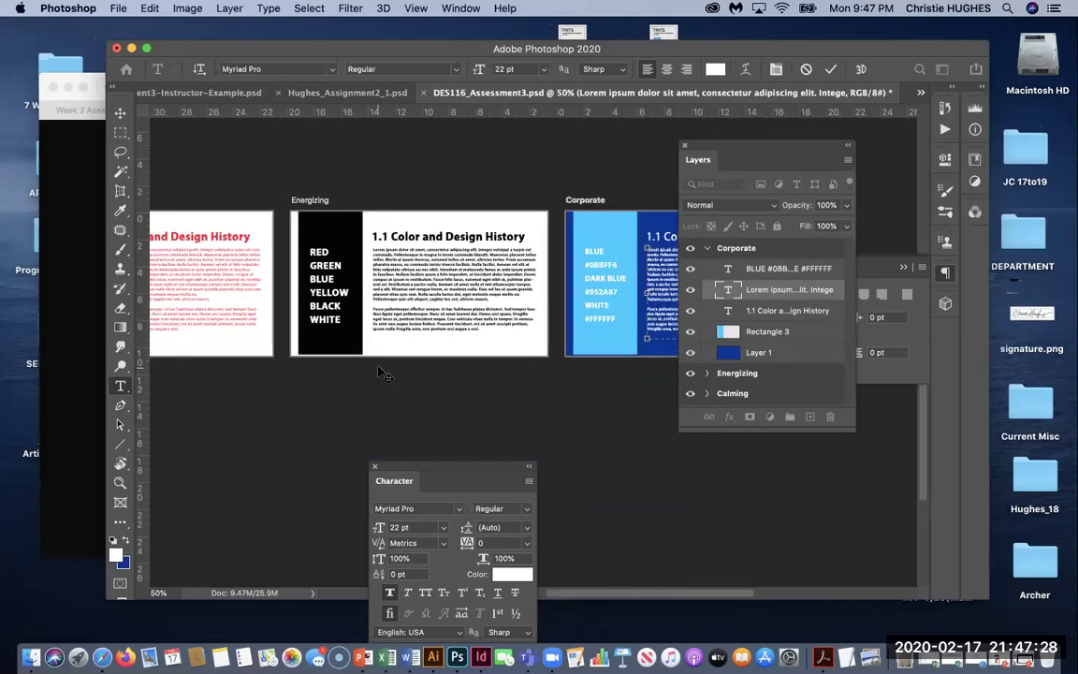
scroll(378, 372, "left", 2)
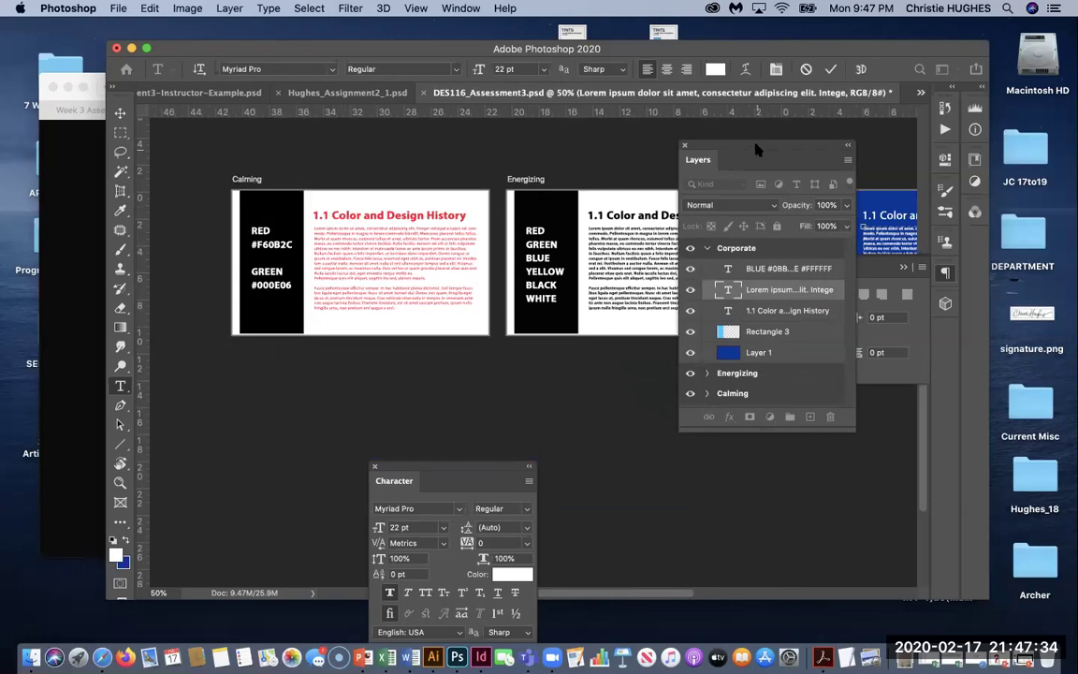
Step: Reposition the application window and gather the Character and Layers panels side by side near the Calming artboard
left_click_drag(755, 150, 644, 372)
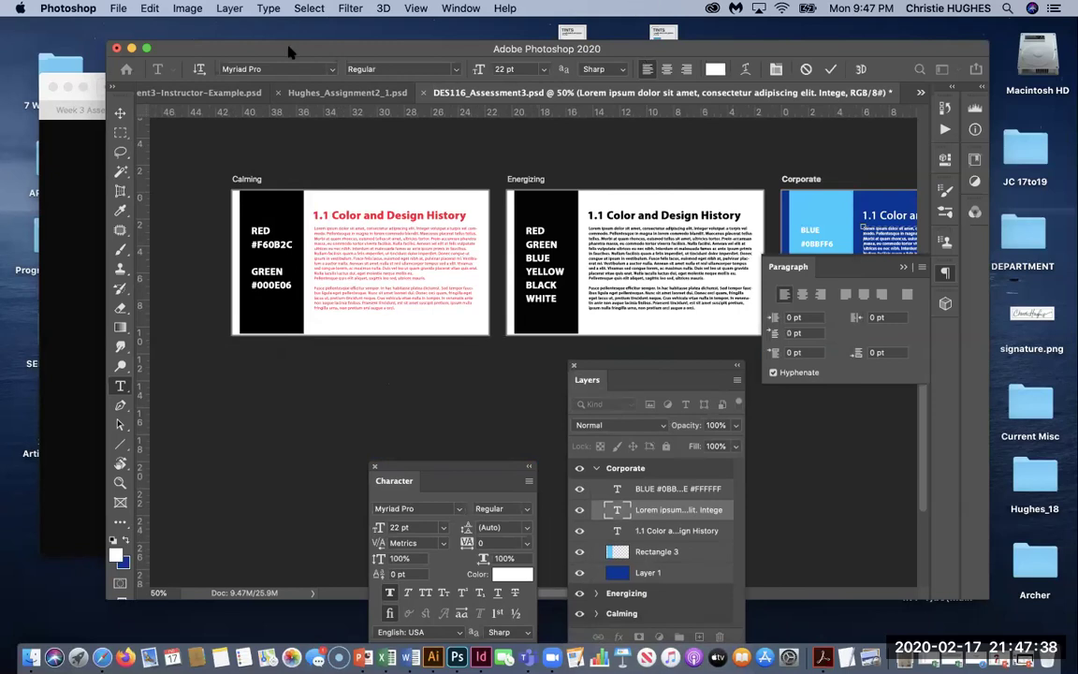
left_click_drag(182, 47, 120, 49)
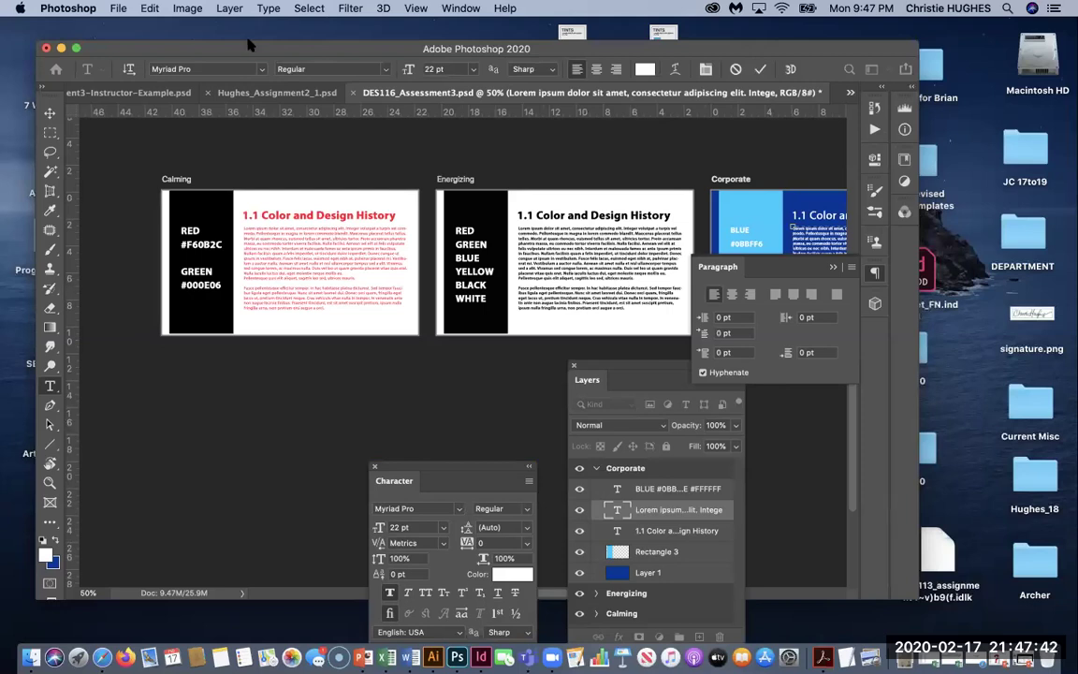
left_click_drag(448, 465, 216, 385)
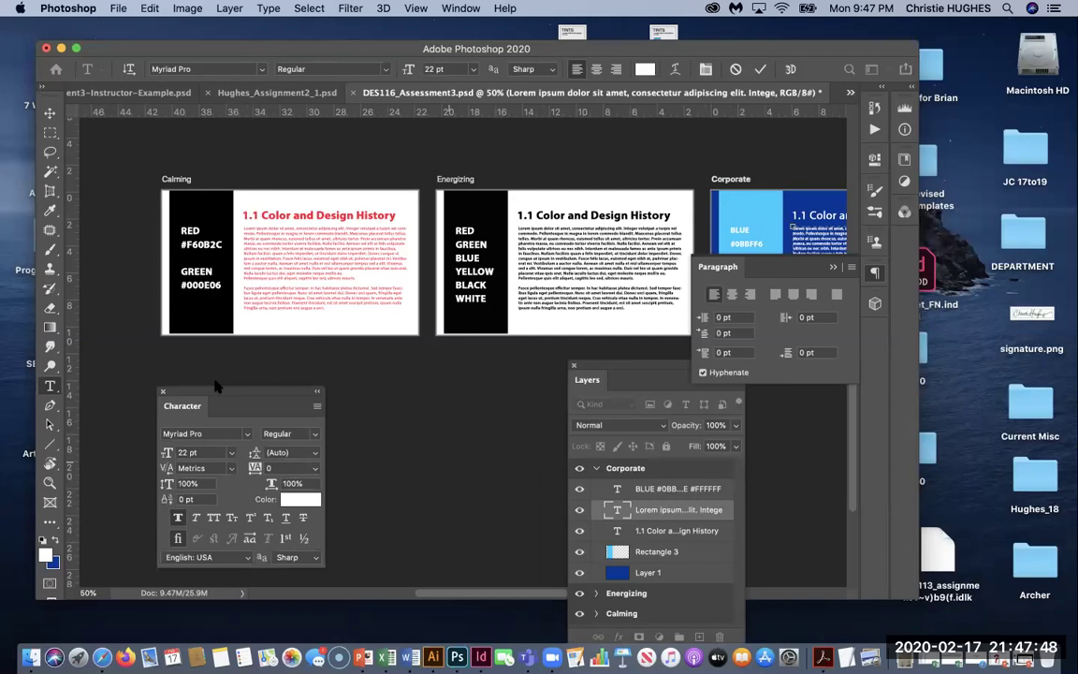
left_click_drag(216, 386, 192, 379)
left_click_drag(599, 384, 345, 295)
Step: Commit the Corporate body text edit, then collapse the Corporate layer group and the Paragraph panel
left_click(384, 384)
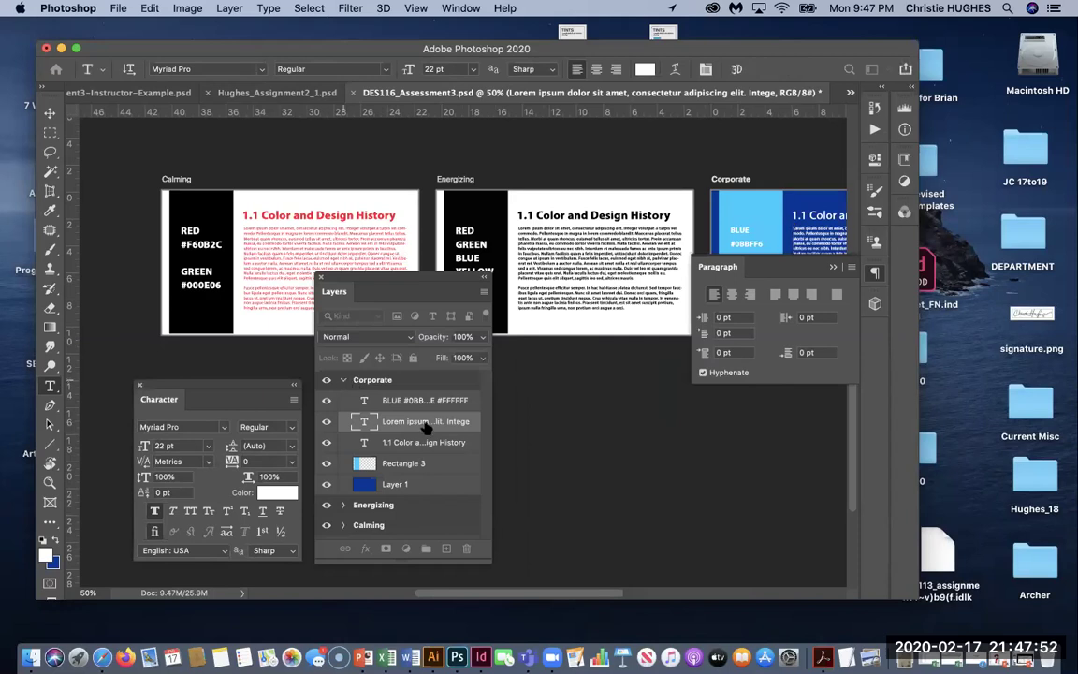
left_click(342, 379)
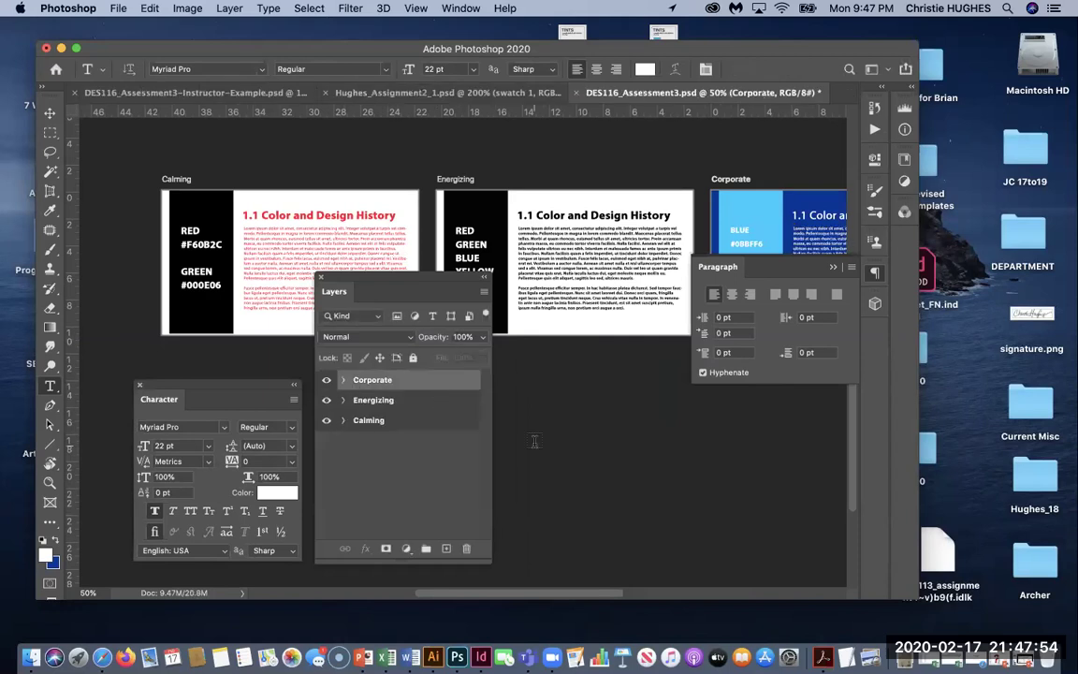
left_click(832, 267)
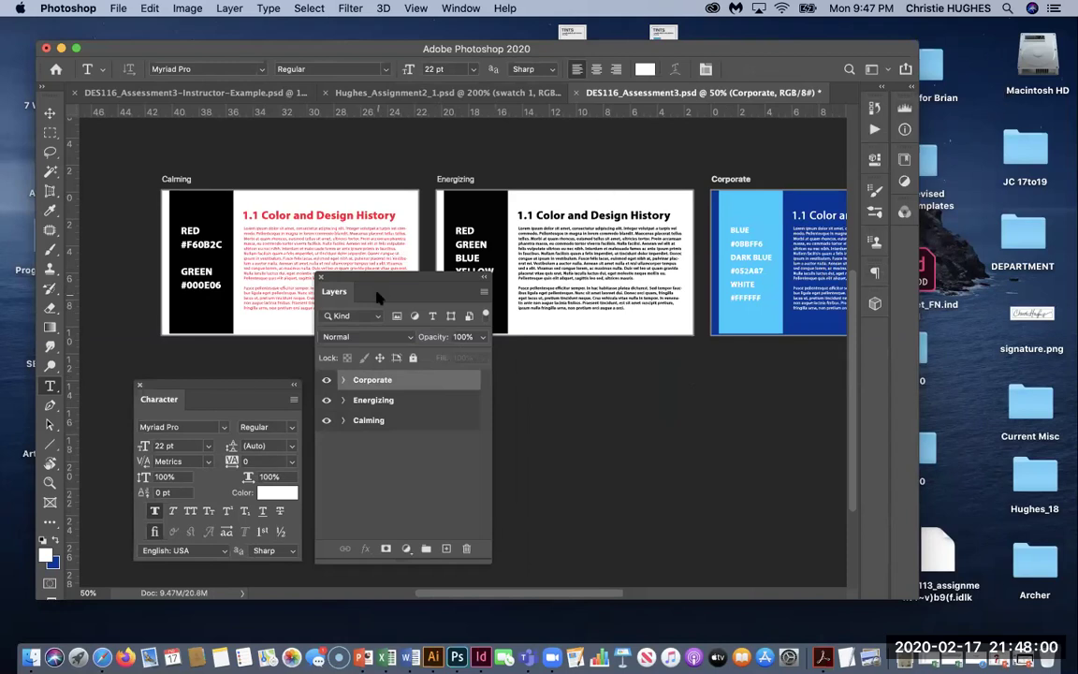
Step: Shorten the Layers panel to fit its three artboard groups and place it beside the Character panel, below the artboards
left_click_drag(387, 562, 387, 461)
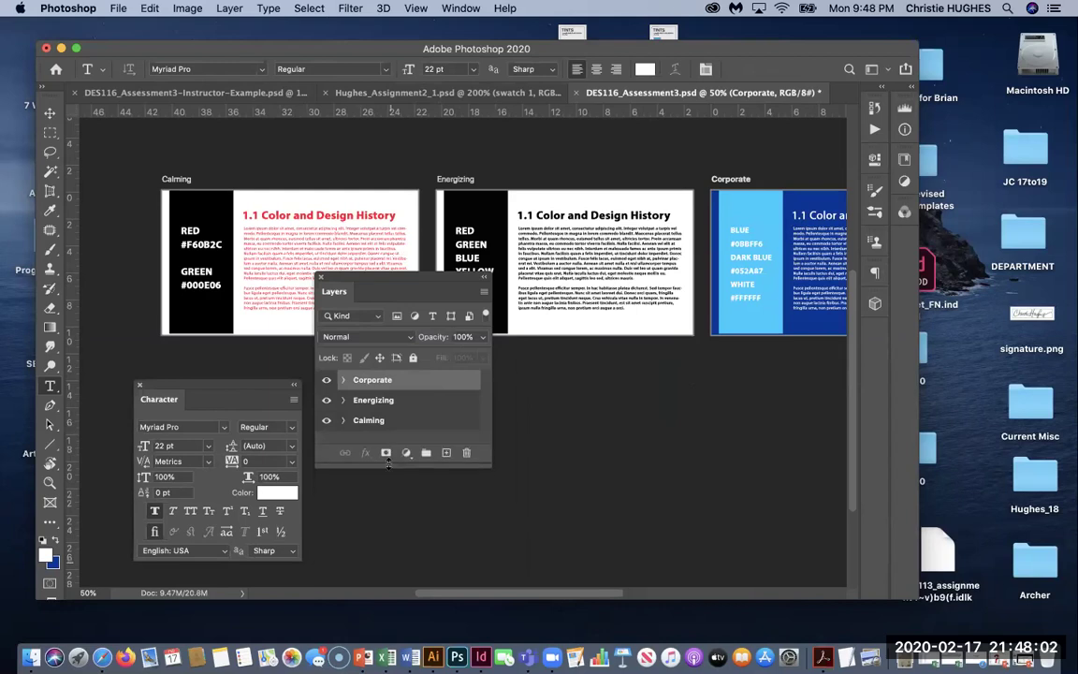
left_click_drag(392, 281, 393, 386)
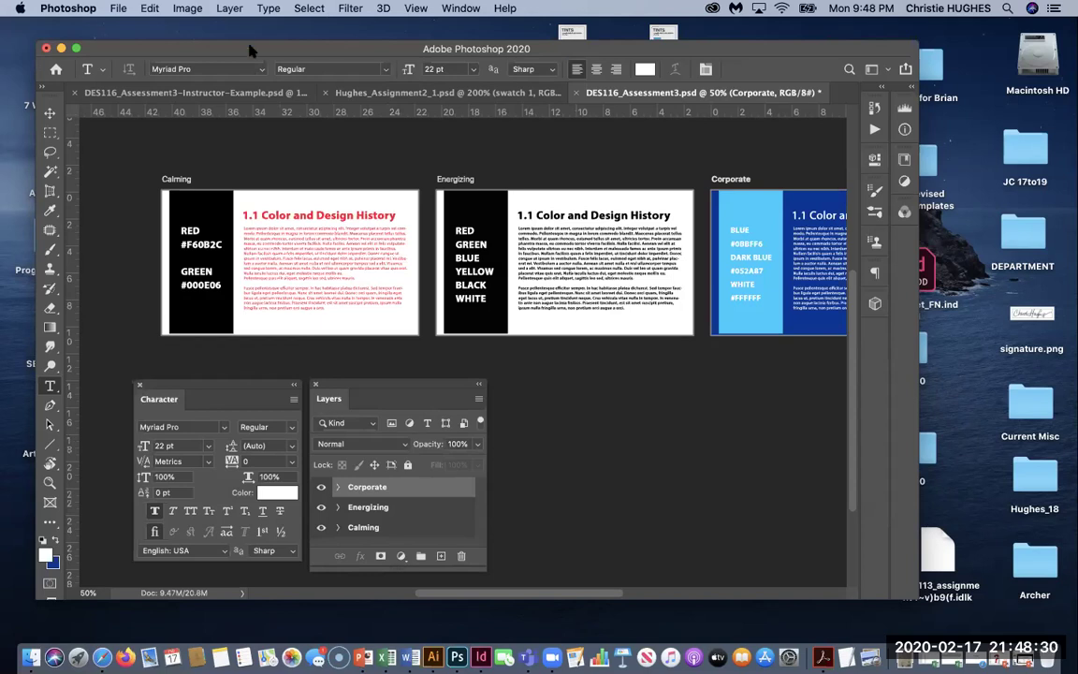
left_click_drag(249, 47, 232, 44)
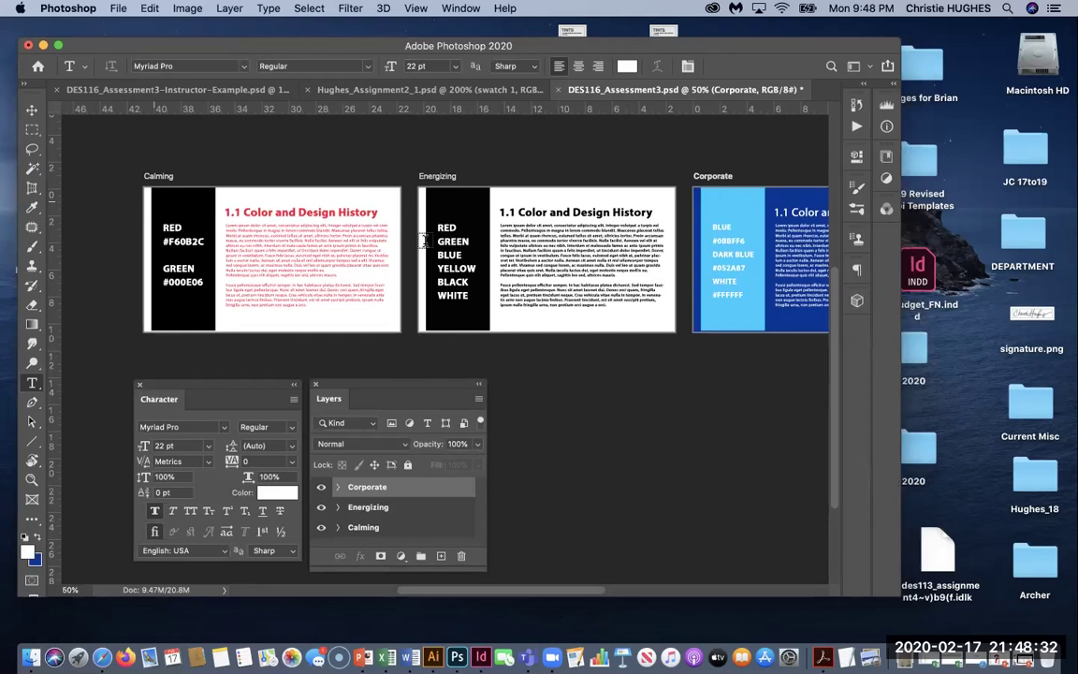